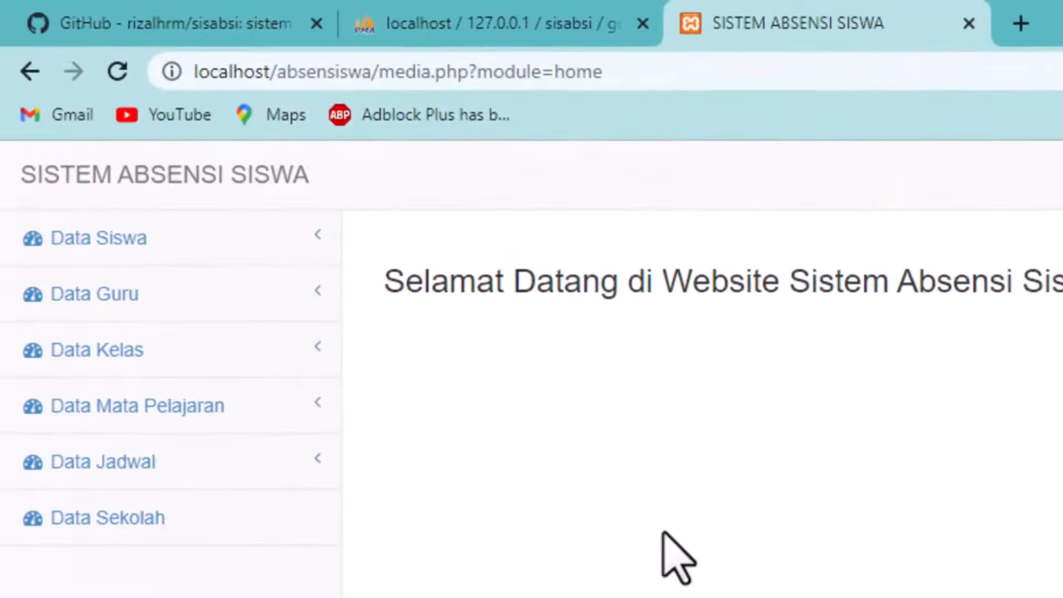
Step: Look over the Data Siswa Input Data form and the per-class View Data student page
{"action": "left_click", "coordinate": [157, 249]}
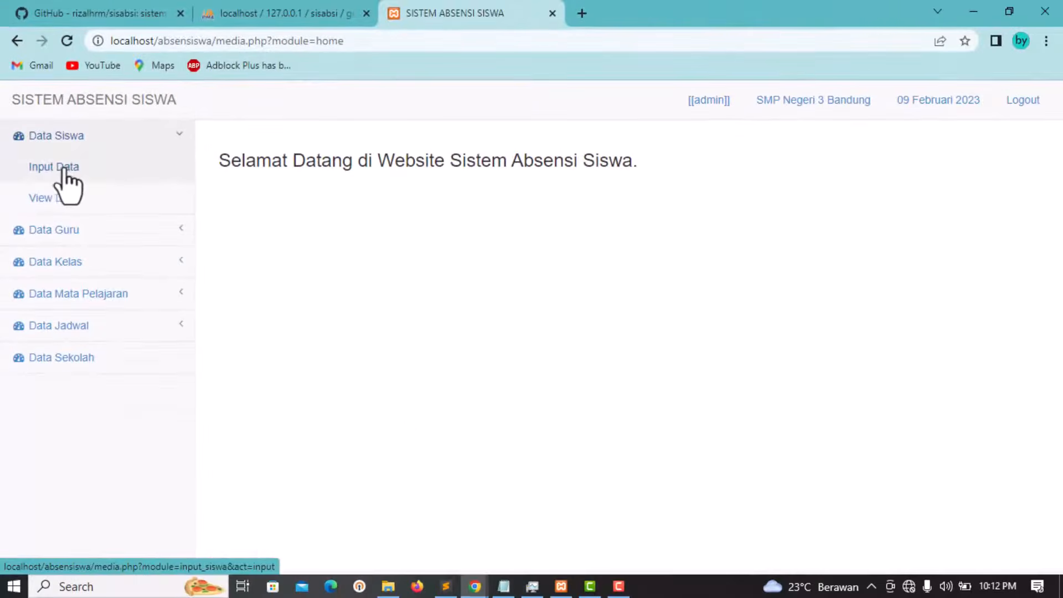
{"action": "left_click", "coordinate": [99, 273]}
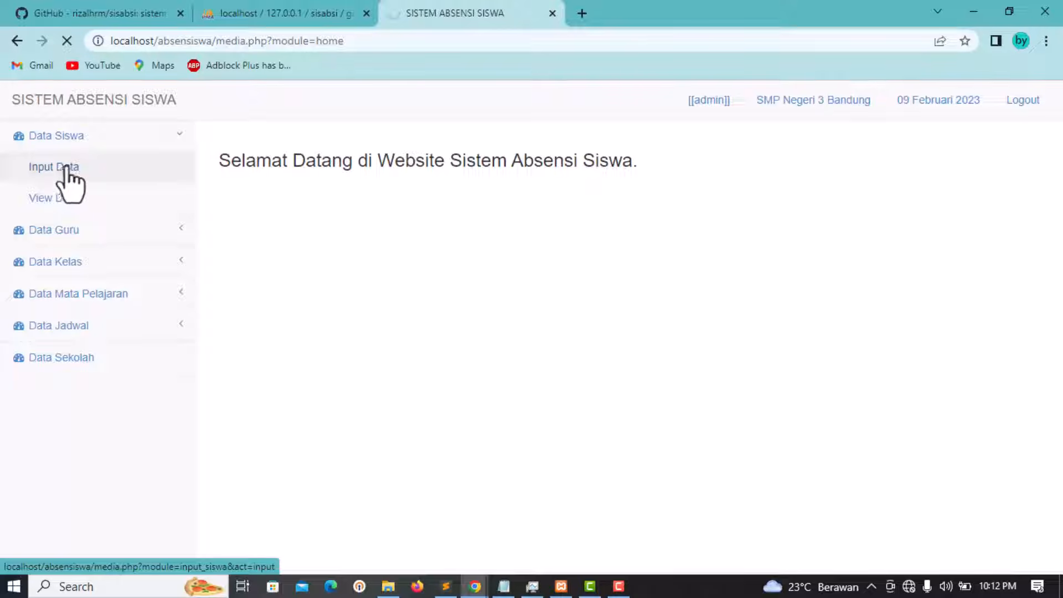
{"action": "scroll", "coordinate": [421, 277], "scroll_direction": "down", "scroll_amount": 1}
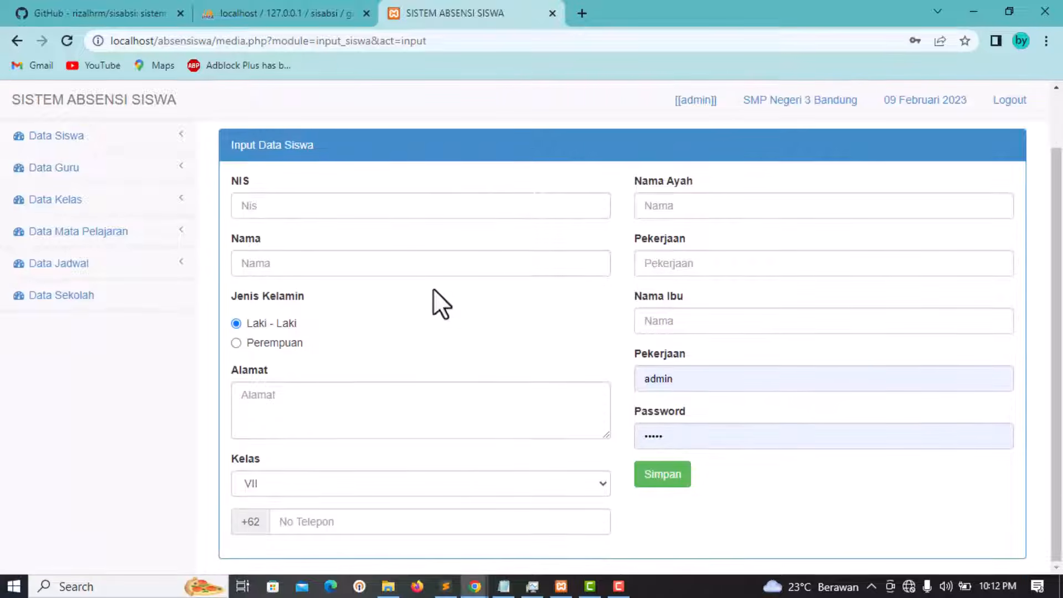
{"action": "left_click", "coordinate": [84, 145]}
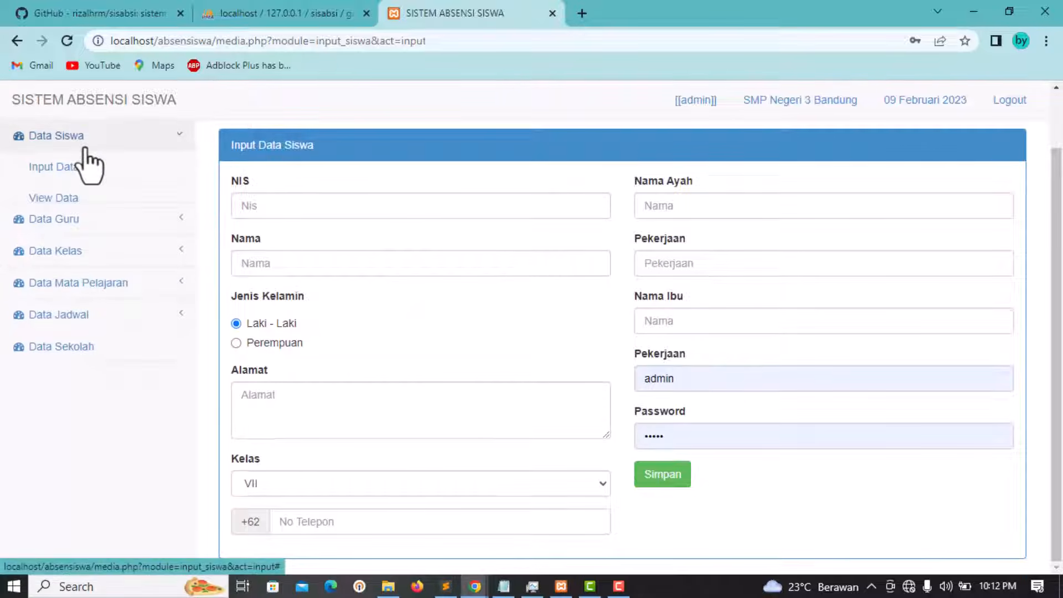
{"action": "left_click", "coordinate": [69, 205]}
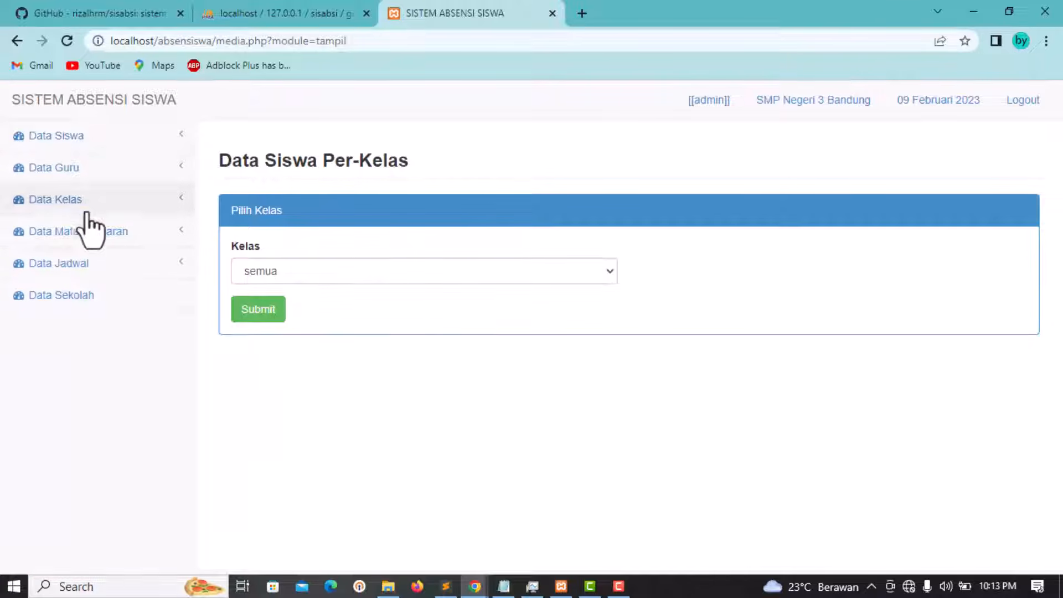
Step: Open the Data Guru Input Data form with NIP, Nama, Jenis Kelamin, Alamat and Password fields
{"action": "left_click", "coordinate": [84, 169]}
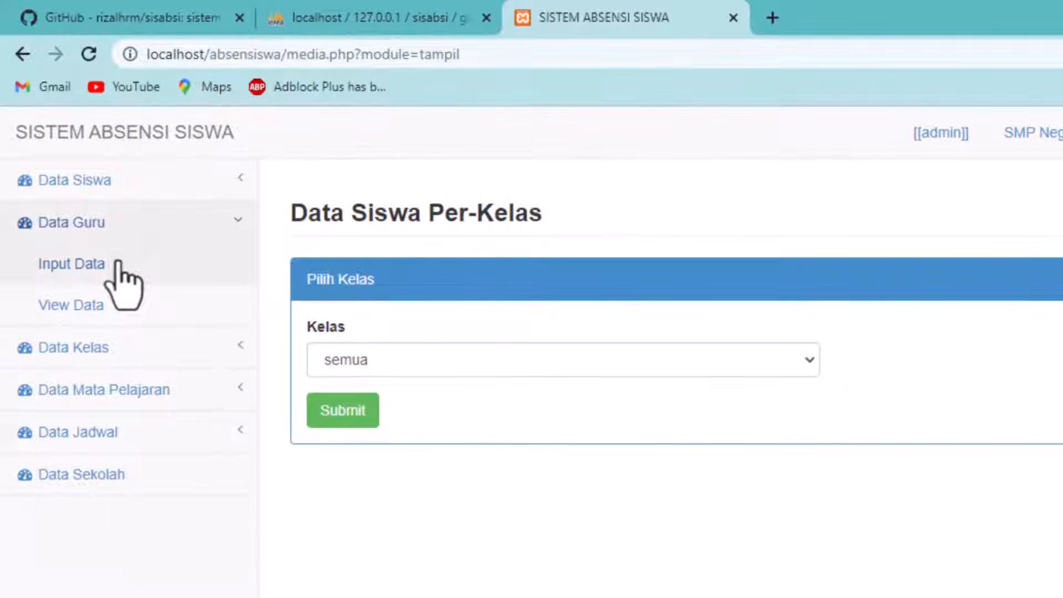
{"action": "left_click", "coordinate": [88, 267]}
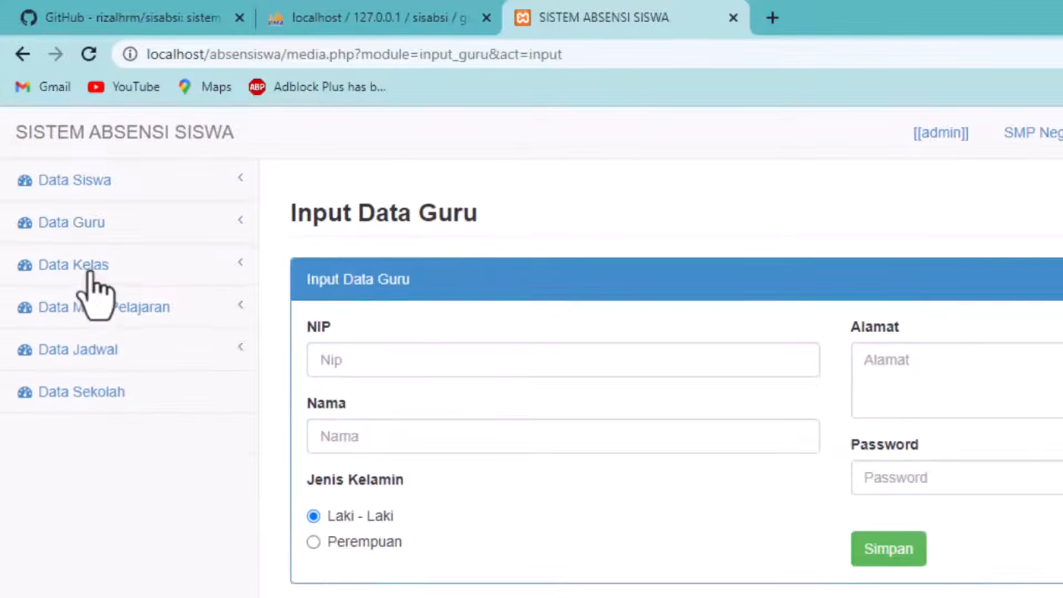
{"action": "left_click", "coordinate": [130, 211]}
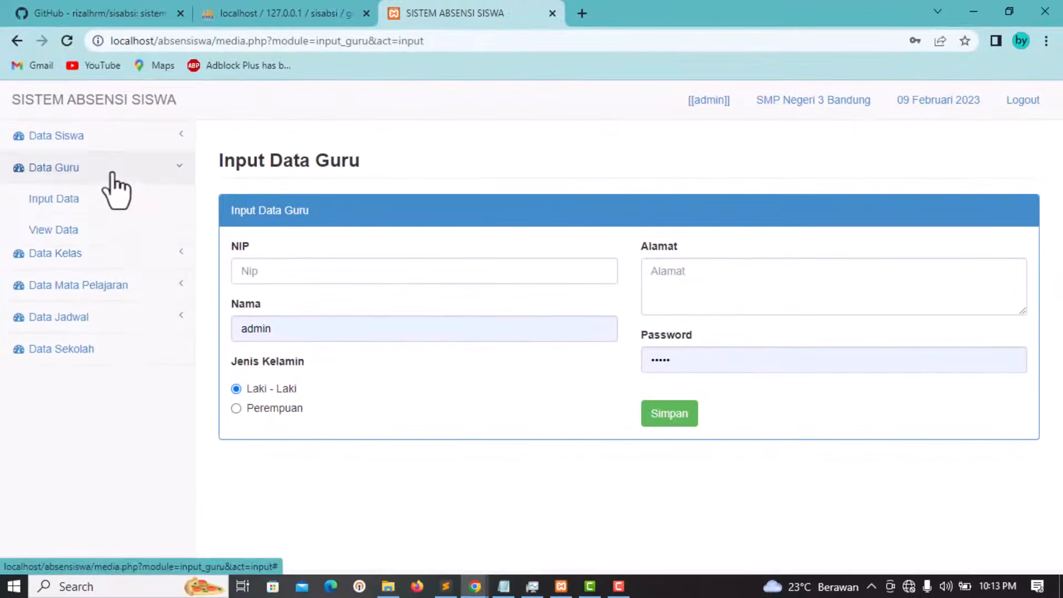
Step: Scroll through the Data Guru View Data teacher list
{"action": "left_click", "coordinate": [62, 230]}
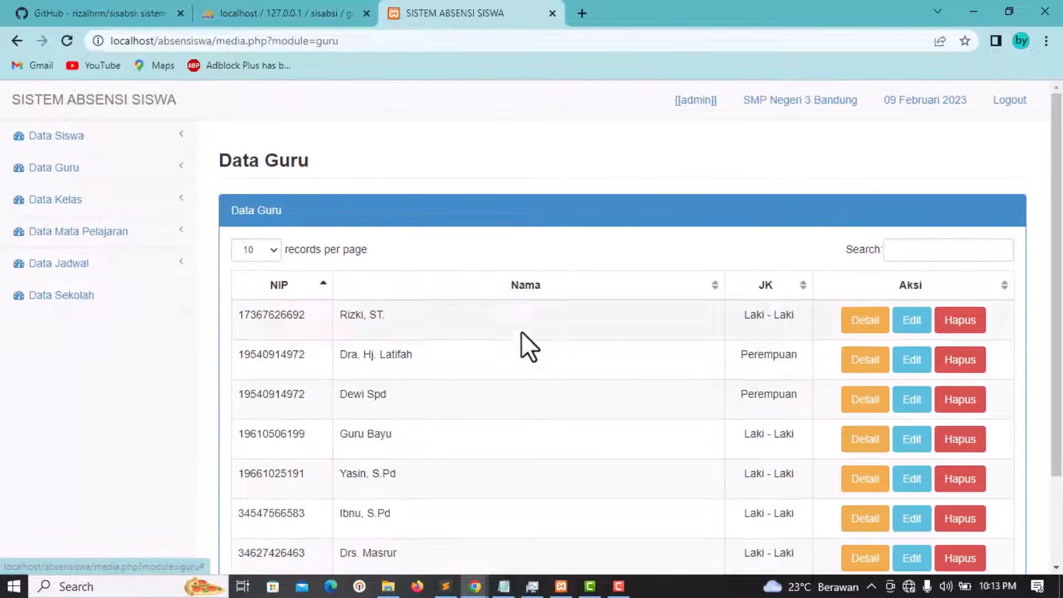
{"action": "scroll", "coordinate": [523, 329], "scroll_direction": "down", "scroll_amount": 2}
{"action": "scroll", "coordinate": [525, 324], "scroll_direction": "up", "scroll_amount": 2}
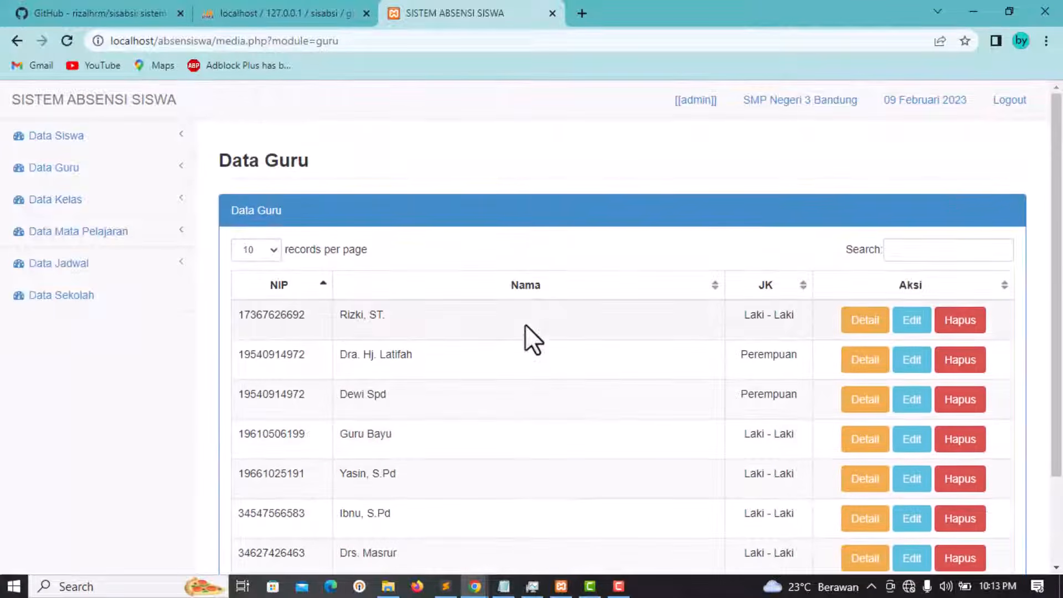
{"action": "scroll", "coordinate": [525, 324], "scroll_direction": "down", "scroll_amount": 2}
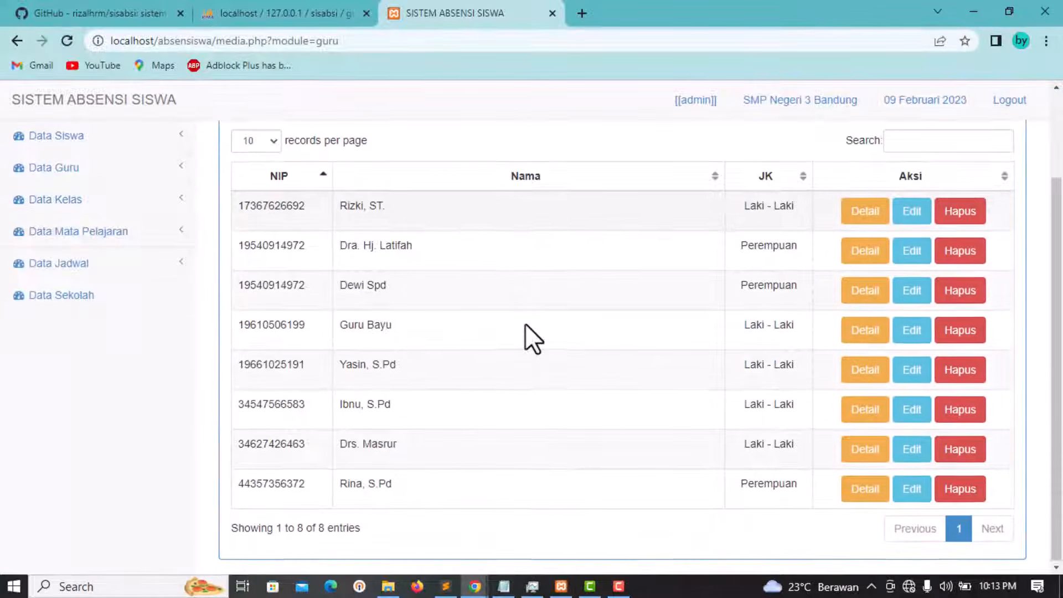
{"action": "left_click", "coordinate": [126, 201]}
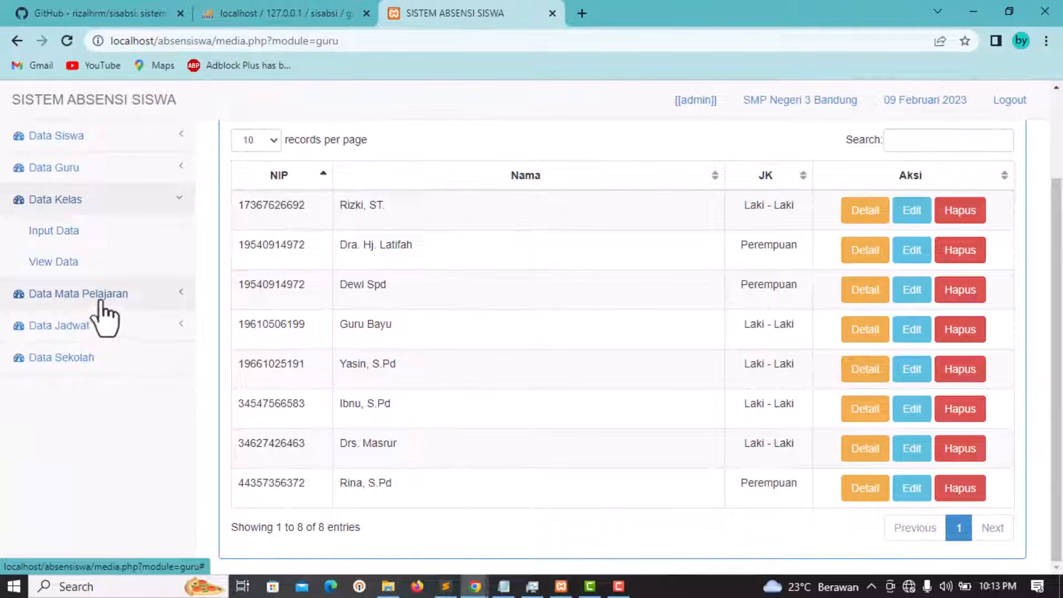
Step: View the Data Mata Pelajaran and Data Jadwal Input Data forms, then the Data Sekolah page
{"action": "left_click", "coordinate": [105, 295]}
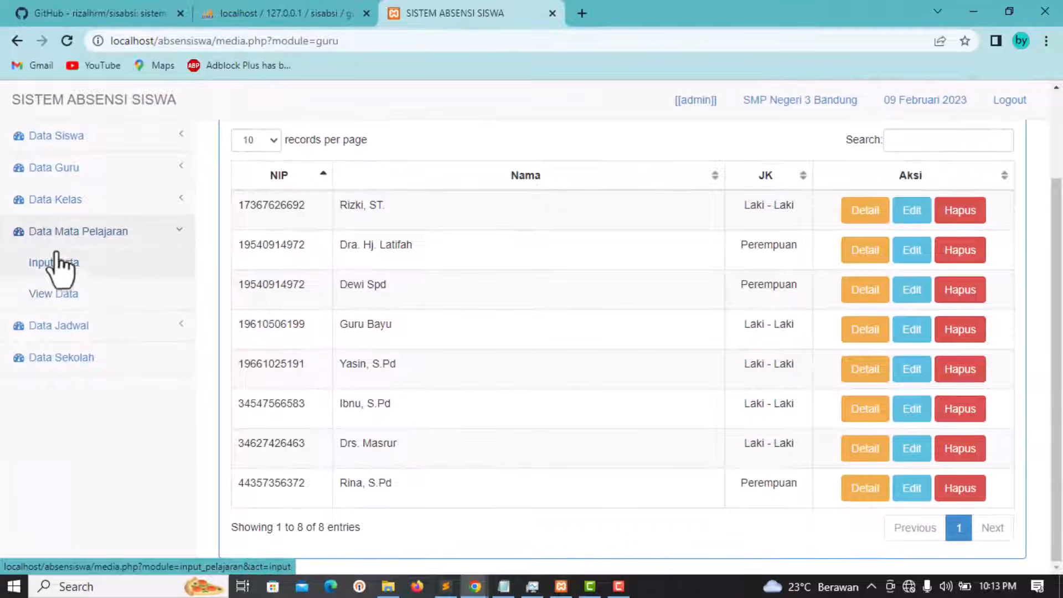
{"action": "left_click", "coordinate": [67, 267]}
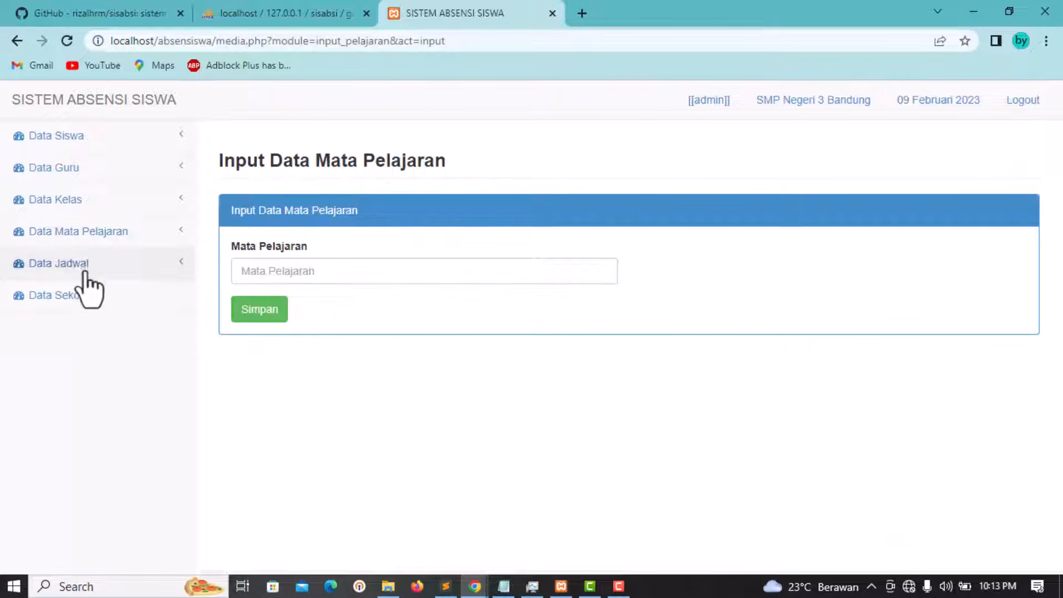
{"action": "left_click", "coordinate": [91, 265]}
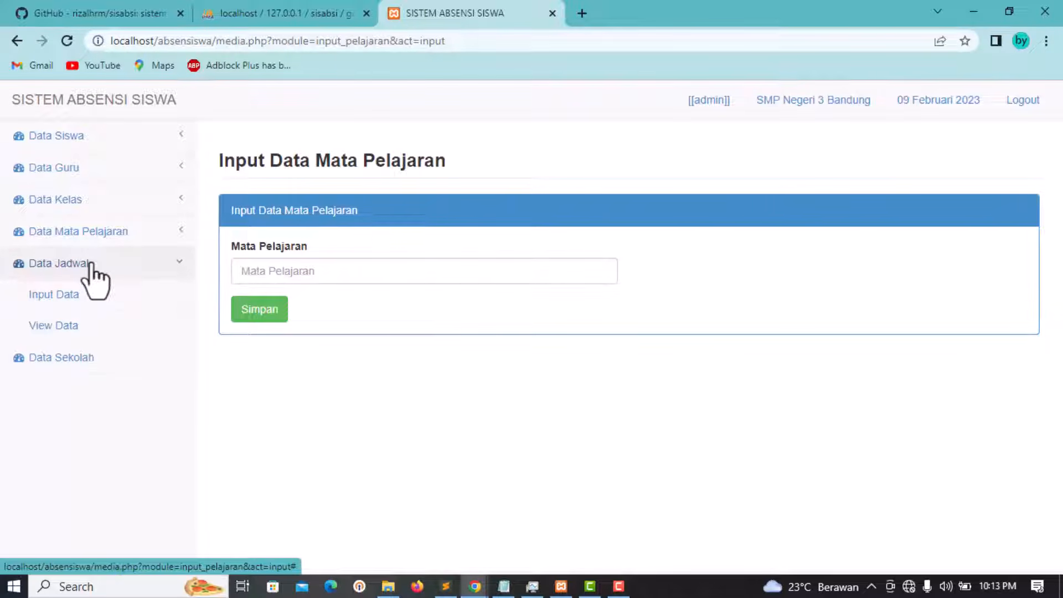
{"action": "left_click", "coordinate": [54, 302]}
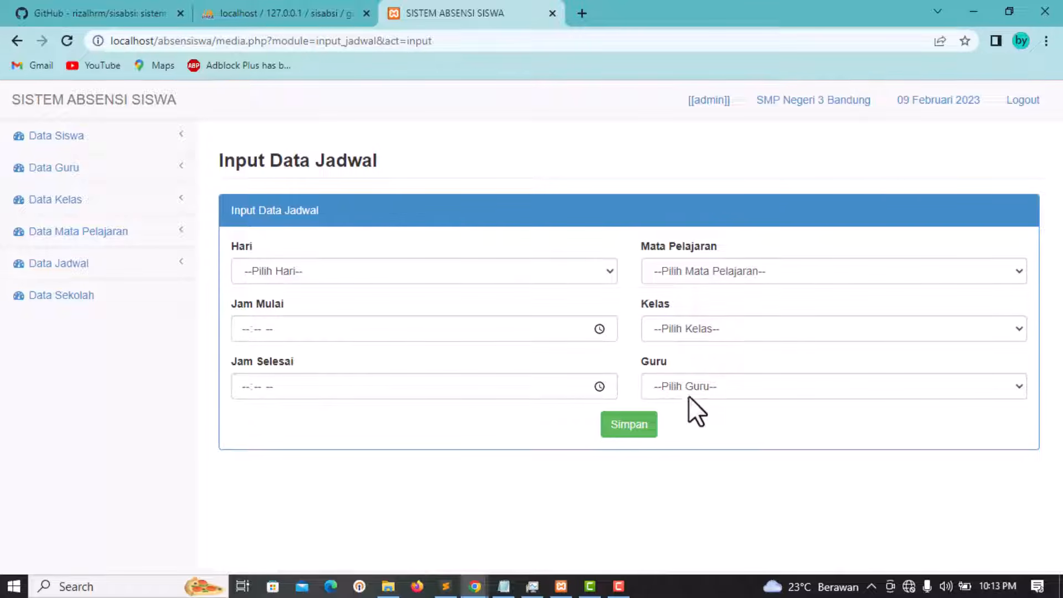
{"action": "left_click", "coordinate": [105, 302]}
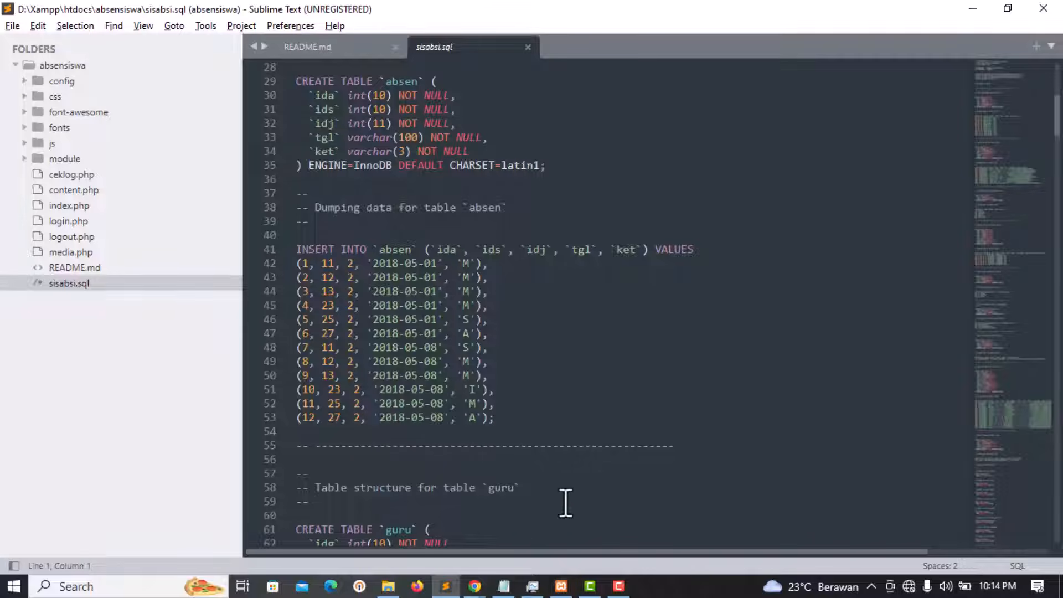
{"action": "left_click", "coordinate": [475, 586]}
{"action": "left_click", "coordinate": [437, 539]}
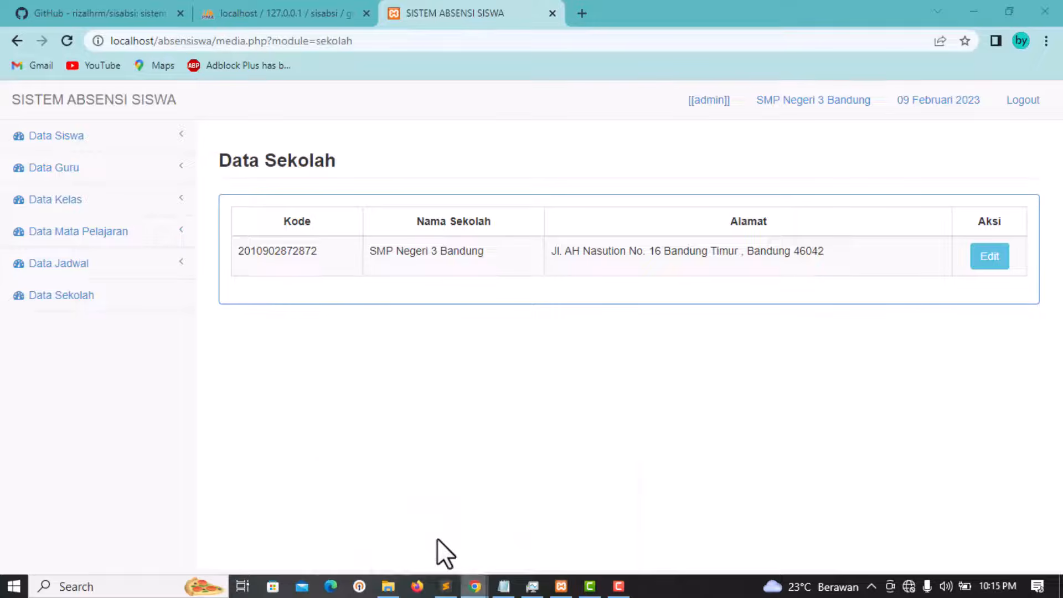
{"action": "left_click", "coordinate": [98, 12]}
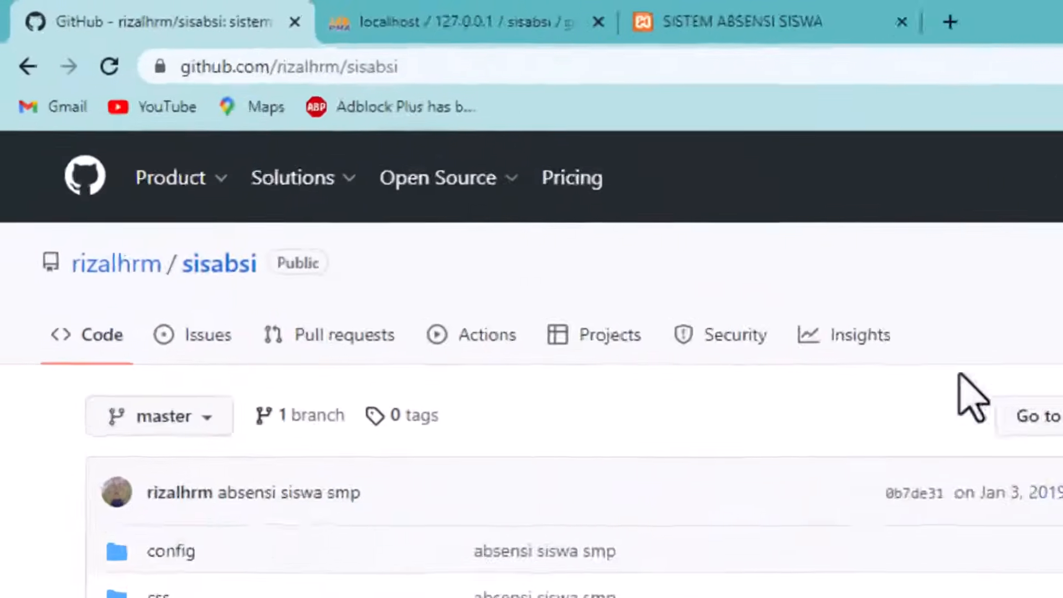
Step: Scroll the sisabsi repository file list on GitHub, then return to sisabsi.sql in Sublime Text
{"action": "scroll", "coordinate": [595, 246], "scroll_direction": "down", "scroll_amount": 5}
{"action": "scroll", "coordinate": [531, 382], "scroll_direction": "up", "scroll_amount": 5}
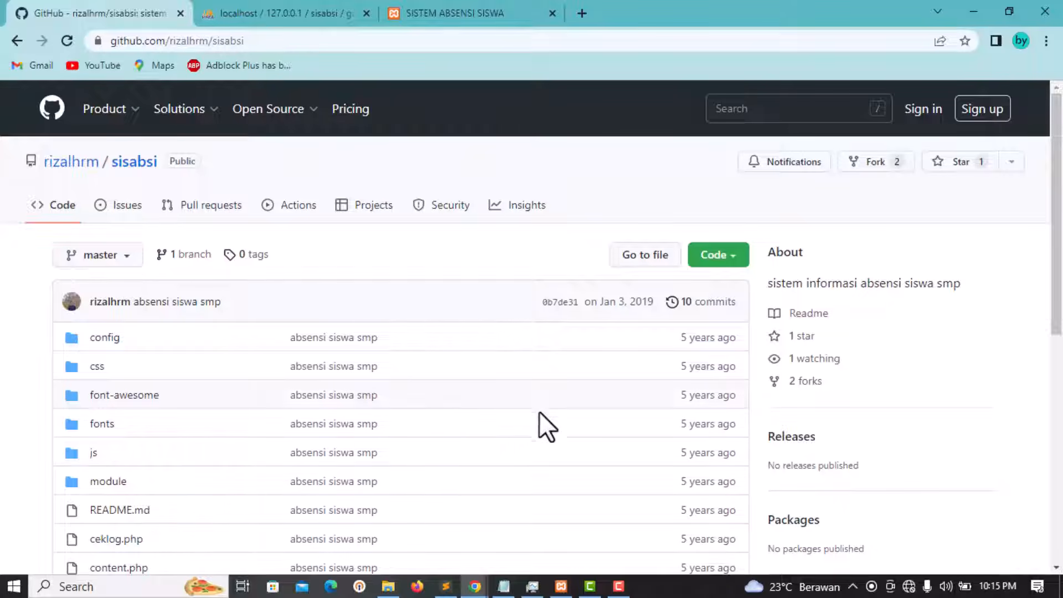
{"action": "left_click", "coordinate": [446, 587]}
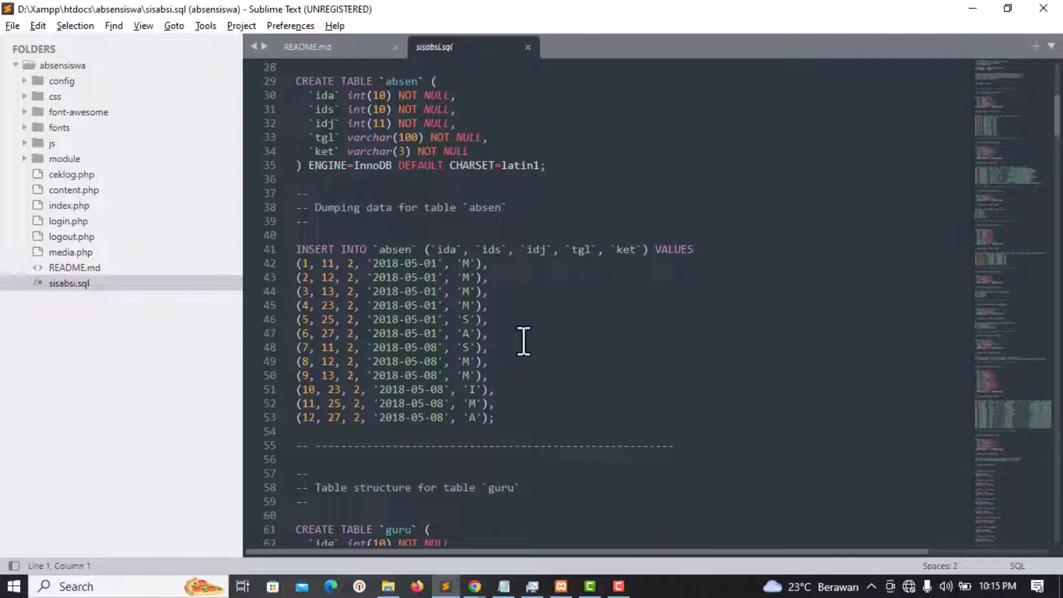
Step: Highlight the 'XAMPP Version: 5.6.14' line in the XAMPP Control Panel log, then return to Sublime Text
{"action": "left_click", "coordinate": [562, 587]}
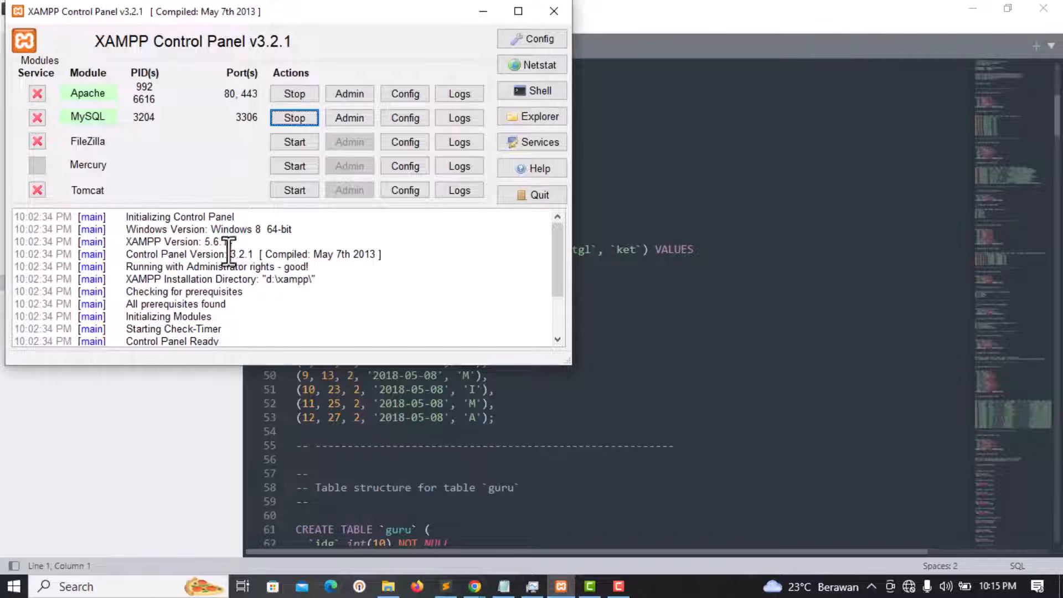
{"action": "left_click_drag", "start_coordinate": [233, 243], "coordinate": [132, 241]}
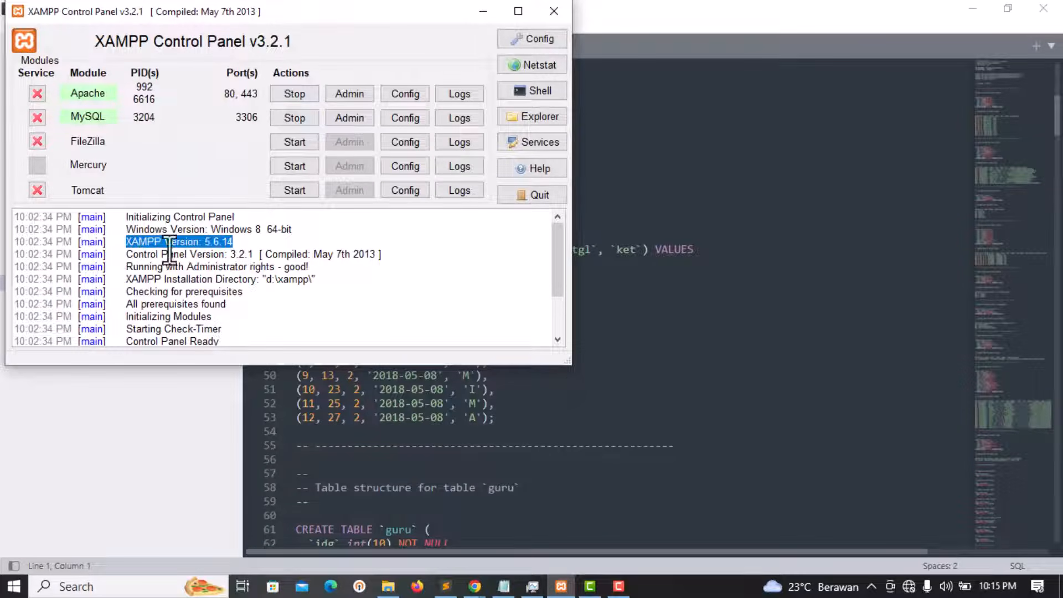
{"action": "left_click", "coordinate": [256, 252]}
{"action": "left_click_drag", "start_coordinate": [236, 245], "coordinate": [134, 245]}
{"action": "left_click", "coordinate": [373, 355]}
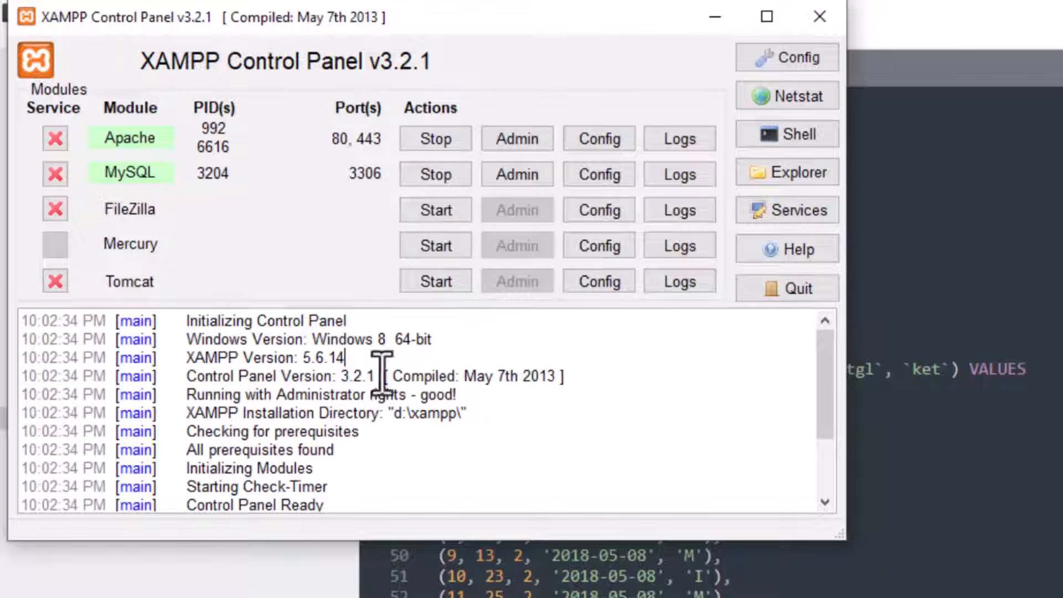
{"action": "left_click_drag", "start_coordinate": [349, 359], "coordinate": [186, 358]}
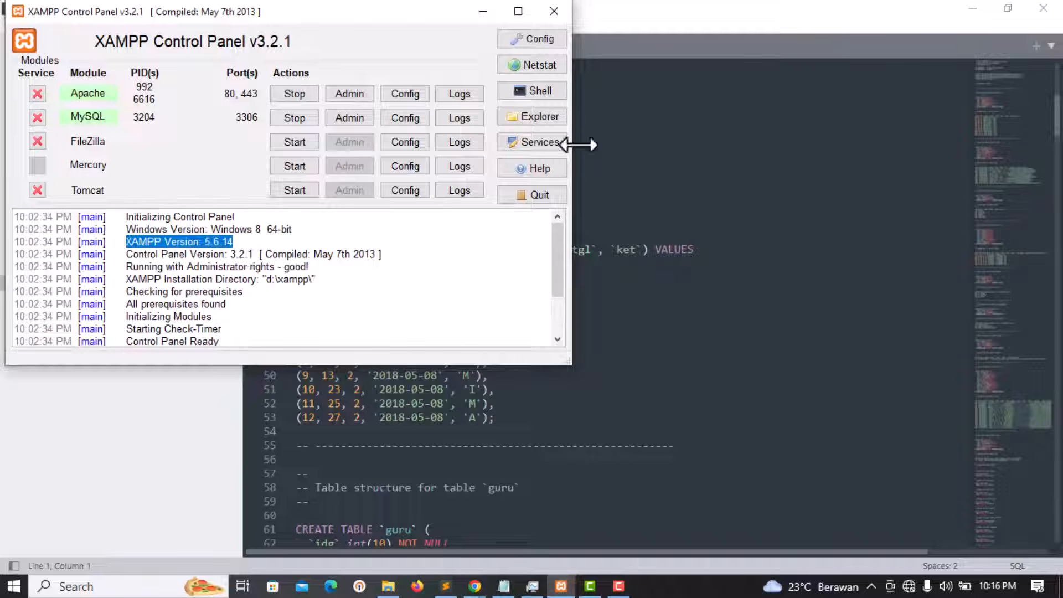
{"action": "left_click", "coordinate": [664, 121]}
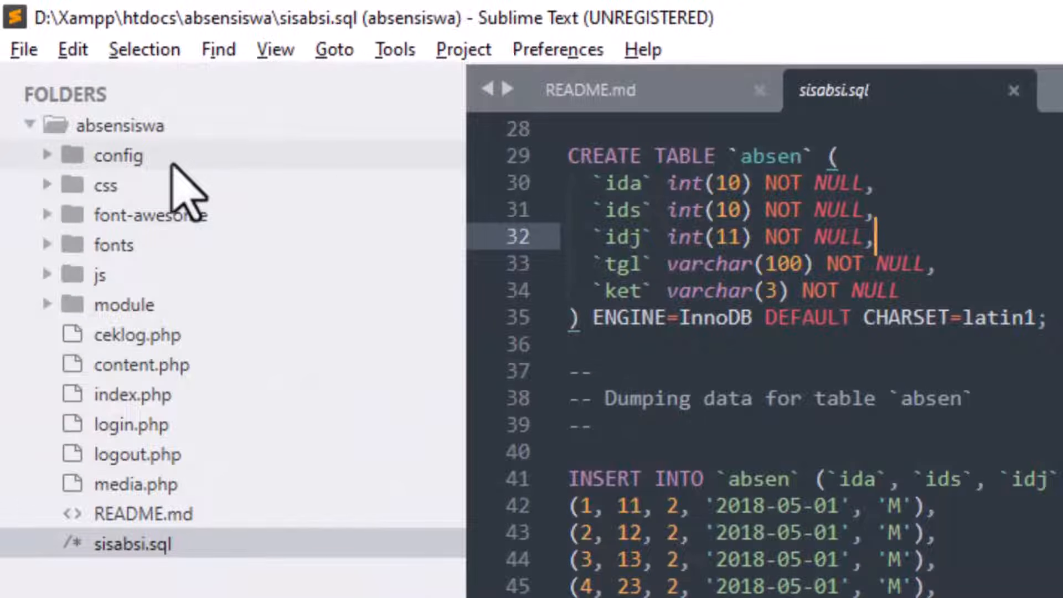
Step: Peek into the config, css, font-awesome and js folders, then expand the module folder
{"action": "left_click", "coordinate": [131, 157]}
{"action": "left_click", "coordinate": [131, 157]}
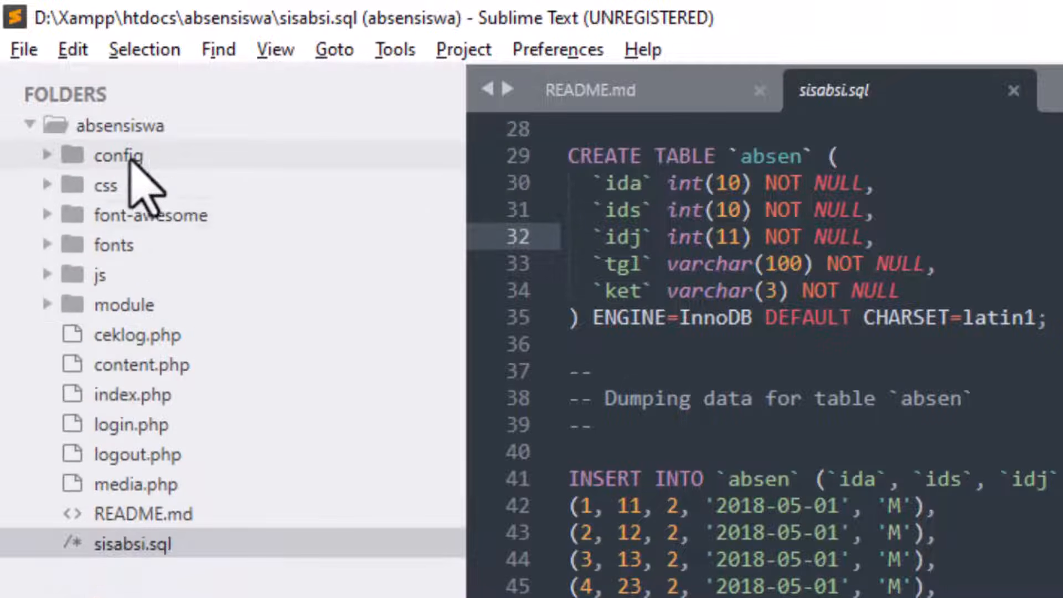
{"action": "left_click", "coordinate": [162, 191]}
{"action": "left_click", "coordinate": [162, 190]}
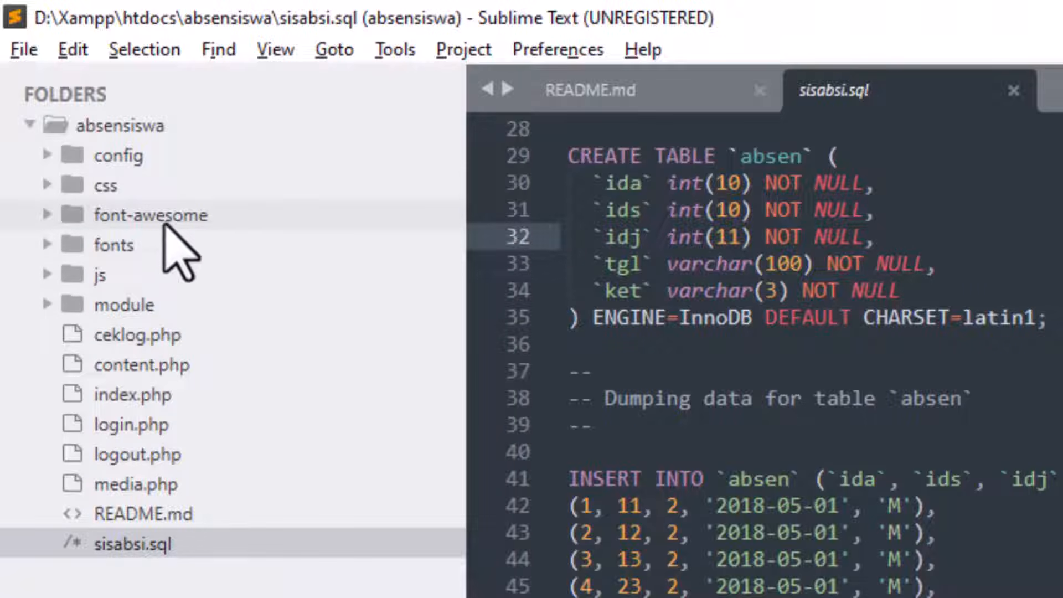
{"action": "left_click", "coordinate": [196, 218]}
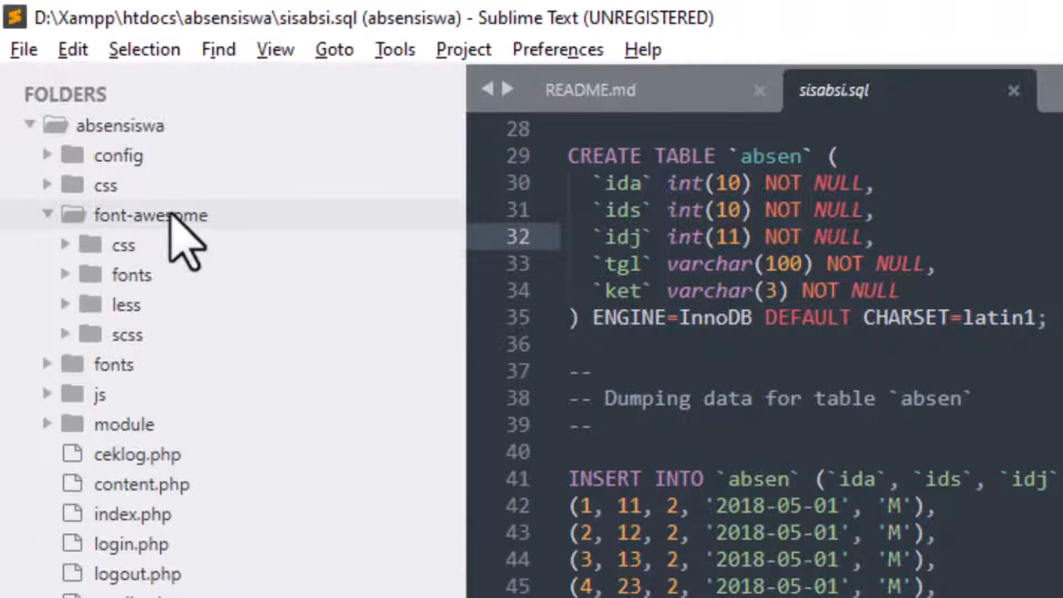
{"action": "left_click", "coordinate": [170, 215]}
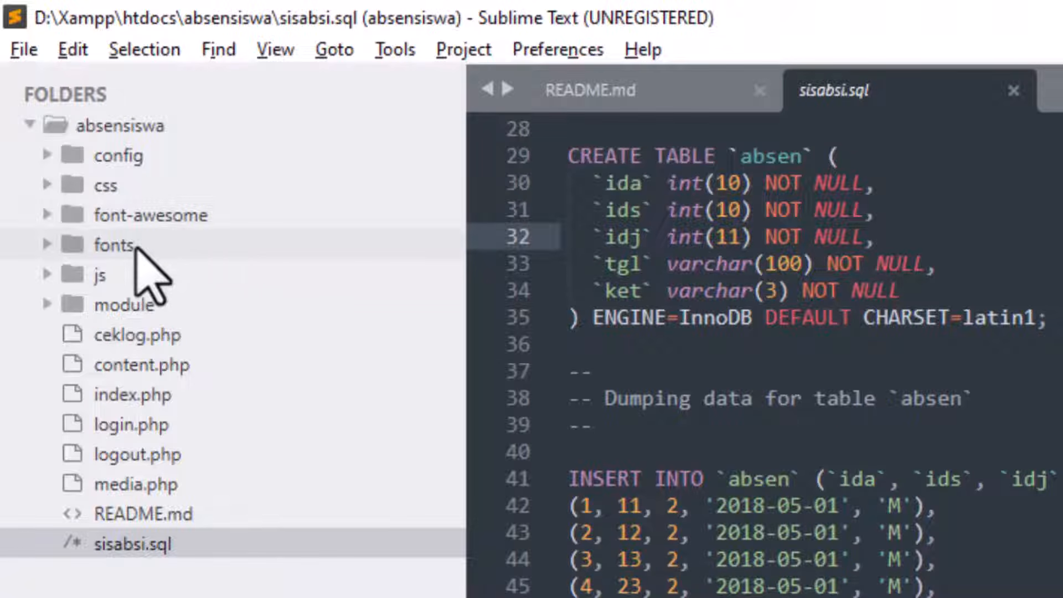
{"action": "left_click", "coordinate": [143, 276]}
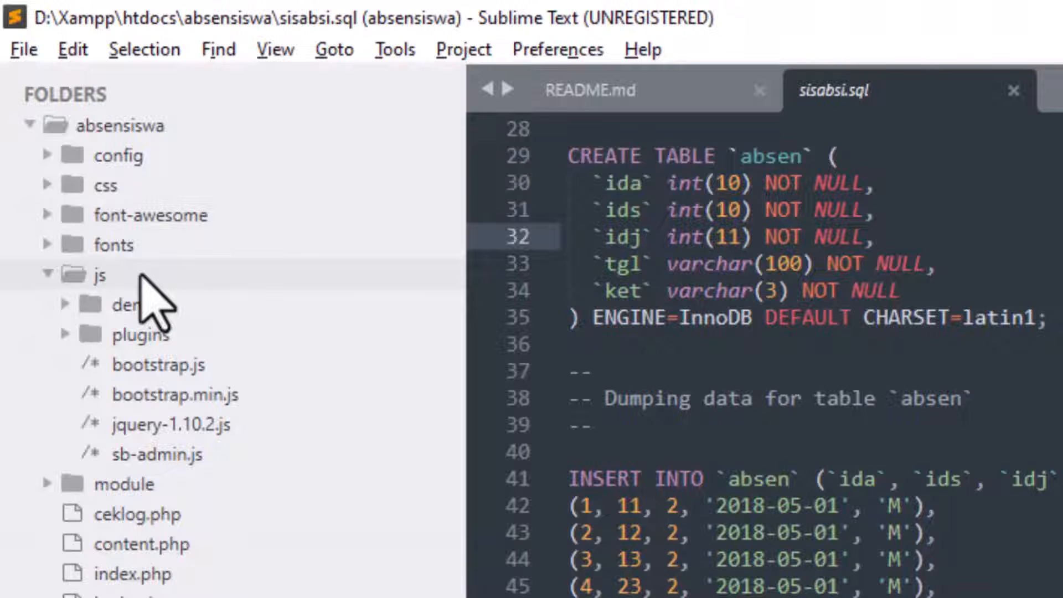
{"action": "left_click", "coordinate": [142, 276]}
{"action": "left_click", "coordinate": [188, 307]}
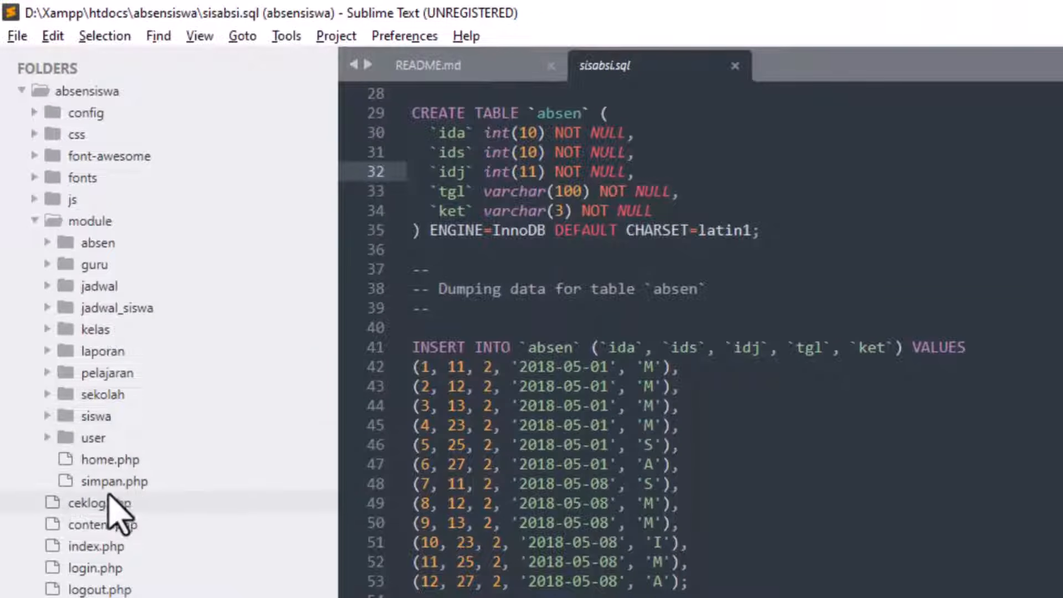
Step: Open module/simpan.php and scroll through its hapus and input_absen handlers, toggling sidebar folders
{"action": "left_click", "coordinate": [132, 462]}
{"action": "left_click", "coordinate": [124, 482]}
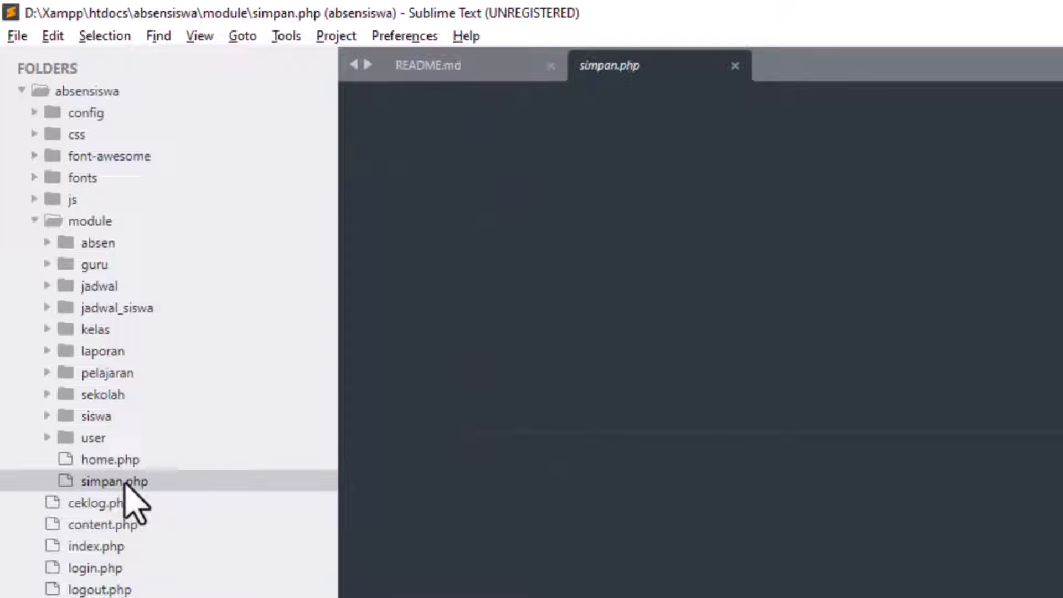
{"action": "scroll", "coordinate": [573, 349], "scroll_direction": "down", "scroll_amount": 8}
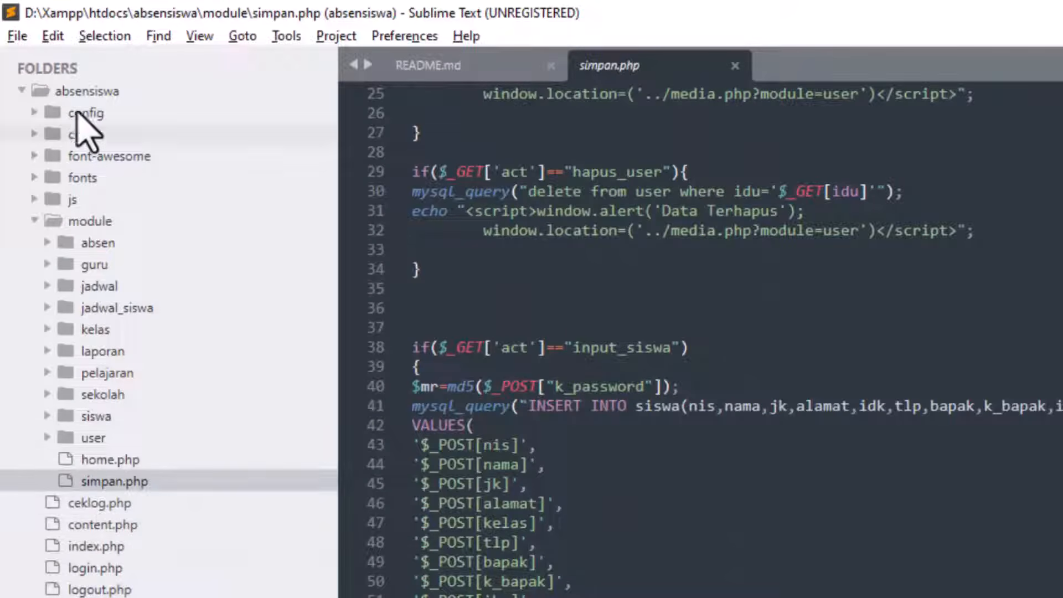
{"action": "left_click", "coordinate": [100, 117]}
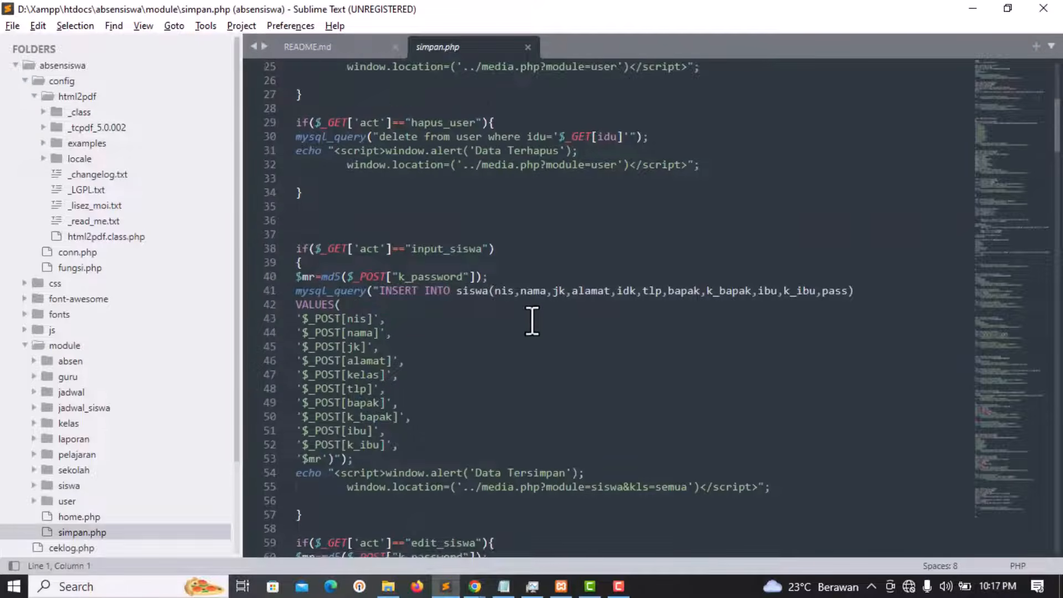
{"action": "scroll", "coordinate": [535, 318], "scroll_direction": "down", "scroll_amount": 8}
{"action": "scroll", "coordinate": [539, 319], "scroll_direction": "down", "scroll_amount": 9}
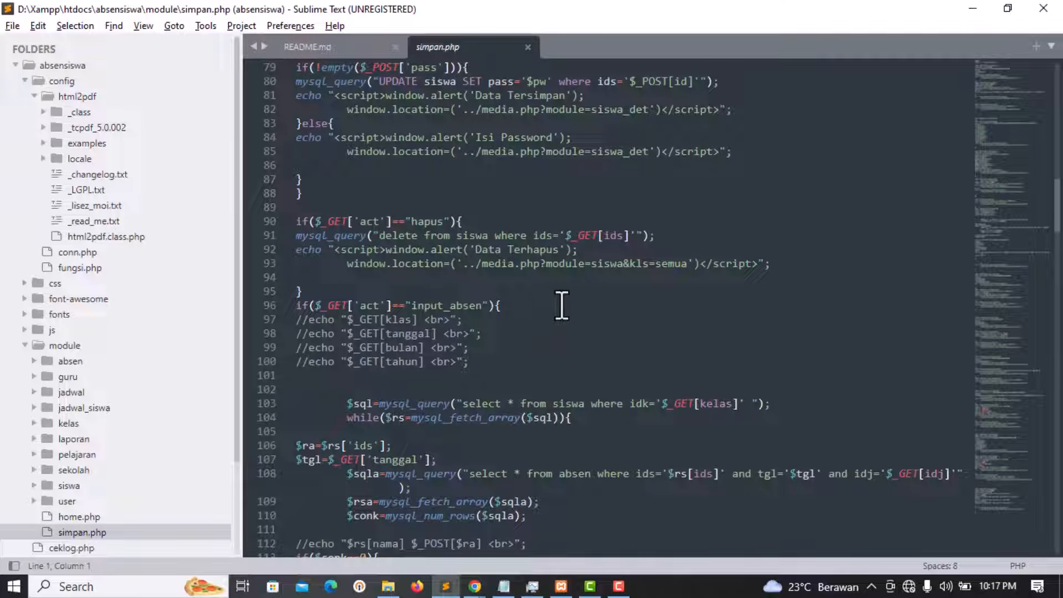
{"action": "left_click", "coordinate": [59, 96]}
{"action": "left_click", "coordinate": [28, 83]}
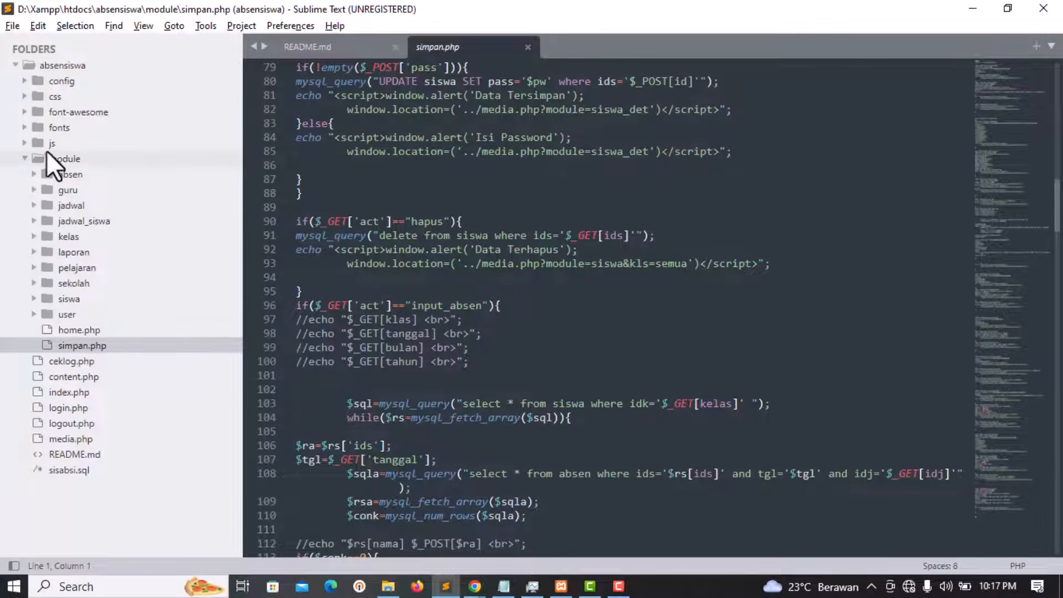
{"action": "left_click", "coordinate": [71, 159]}
{"action": "left_click", "coordinate": [119, 129]}
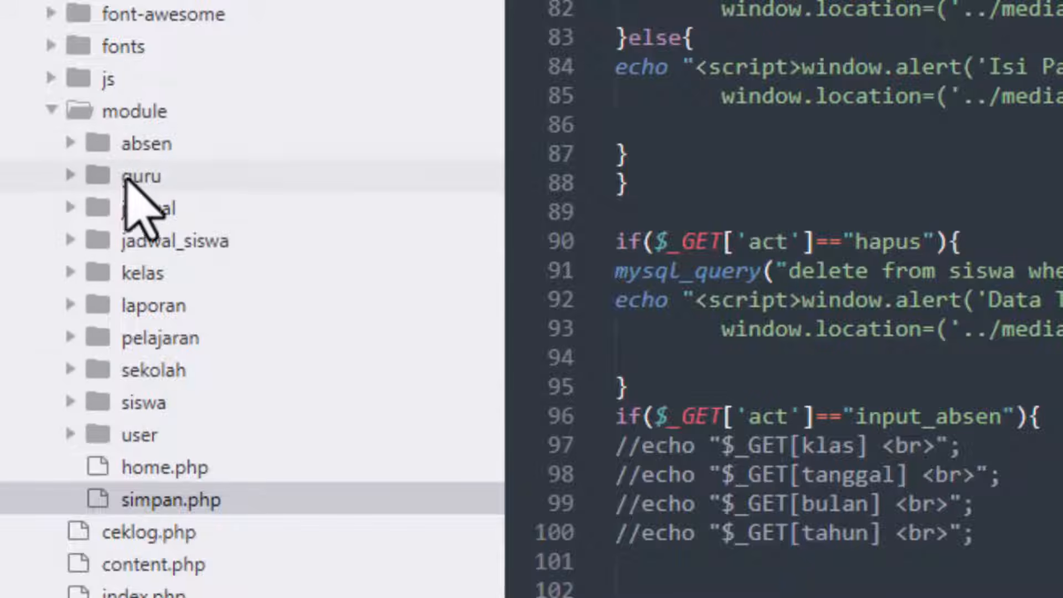
Step: Open module/absen/absen.php and select lines 2 to 18 to review them
{"action": "left_click", "coordinate": [158, 147]}
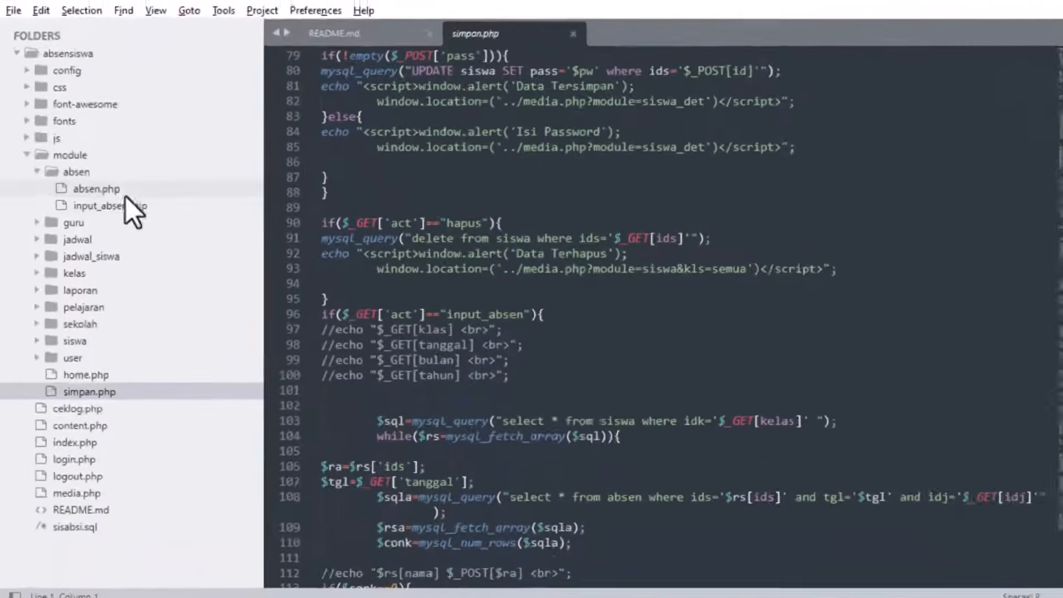
{"action": "left_click", "coordinate": [209, 176]}
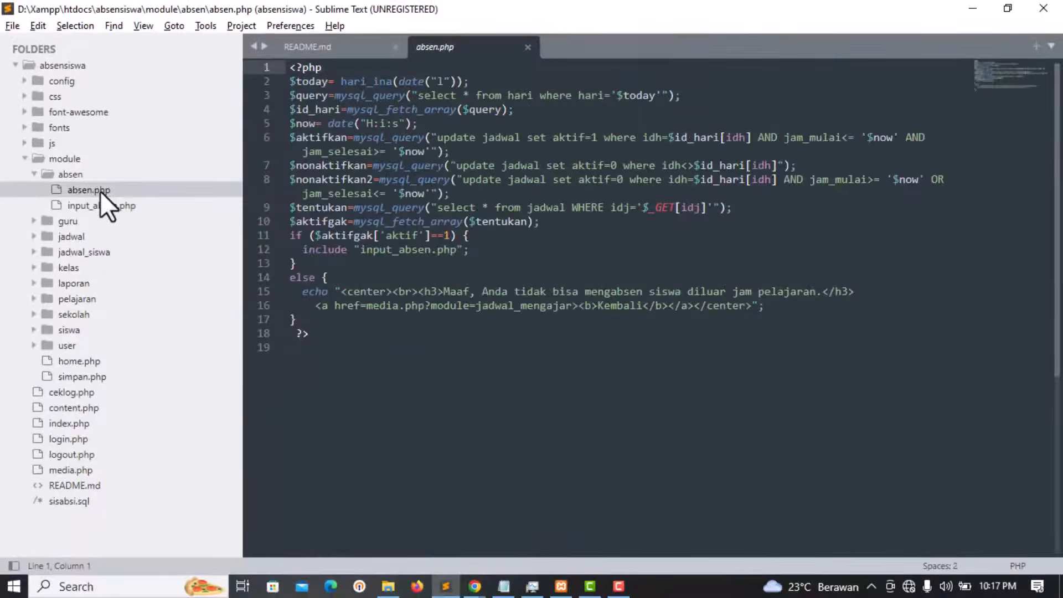
{"action": "left_click", "coordinate": [648, 240]}
{"action": "left_click_drag", "start_coordinate": [853, 332], "coordinate": [298, 82]}
{"action": "left_click", "coordinate": [540, 222]}
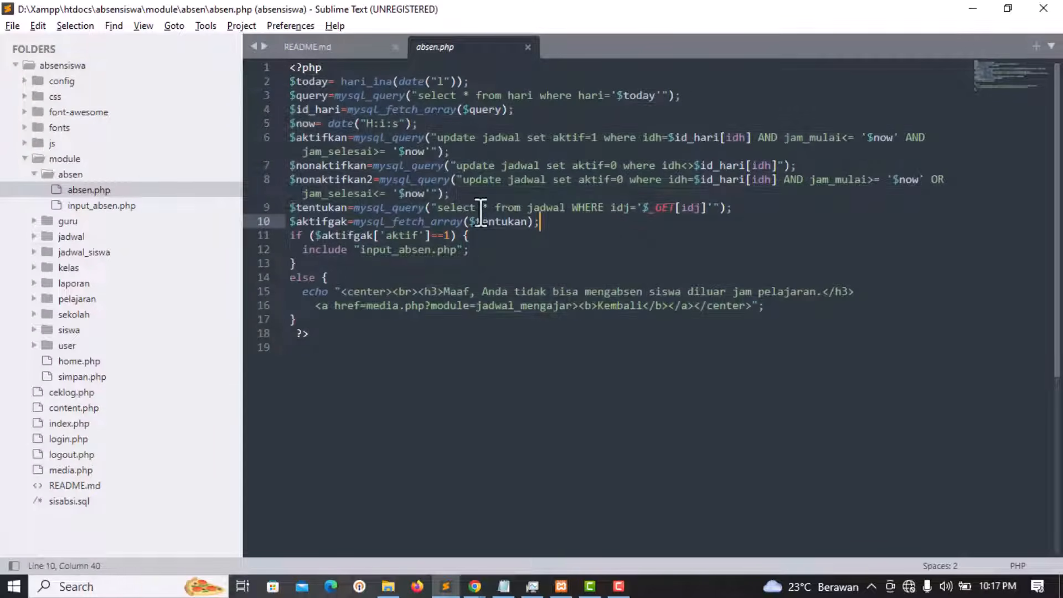
Step: Review input_absen.php's attendance form code, then collapse absen and expand the guru folder
{"action": "left_click", "coordinate": [99, 205]}
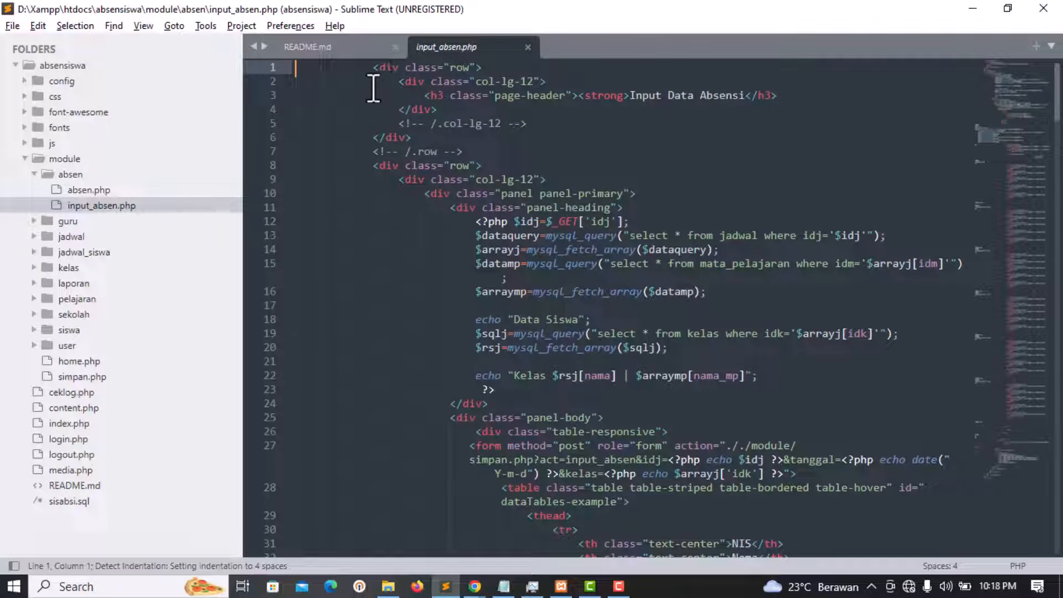
{"action": "left_click_drag", "start_coordinate": [372, 67], "coordinate": [766, 392]}
{"action": "left_click", "coordinate": [579, 165]}
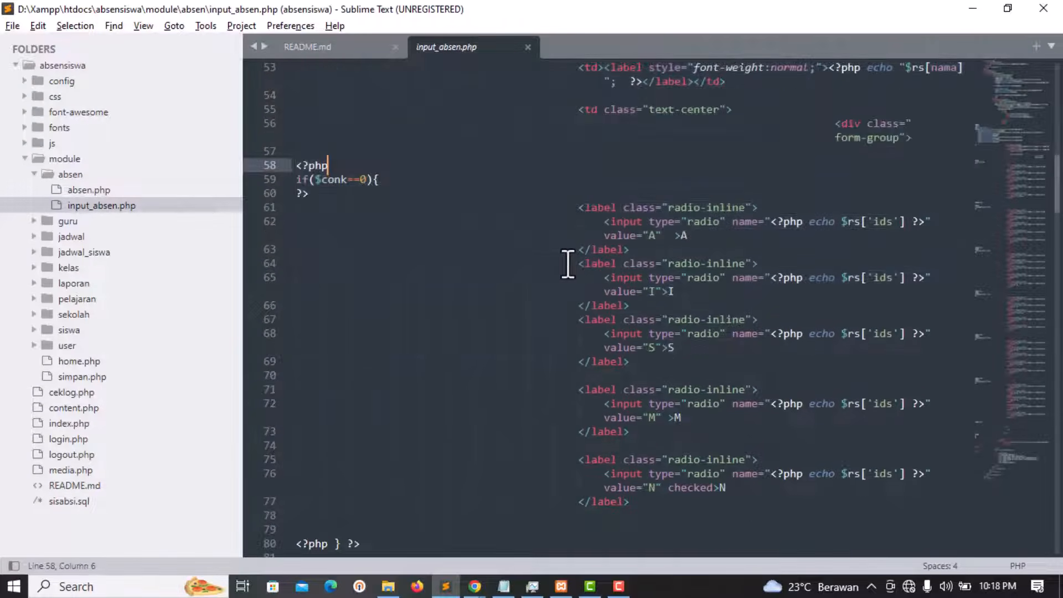
{"action": "scroll", "coordinate": [569, 264], "scroll_direction": "down", "scroll_amount": 9}
{"action": "scroll", "coordinate": [704, 259], "scroll_direction": "down", "scroll_amount": 18}
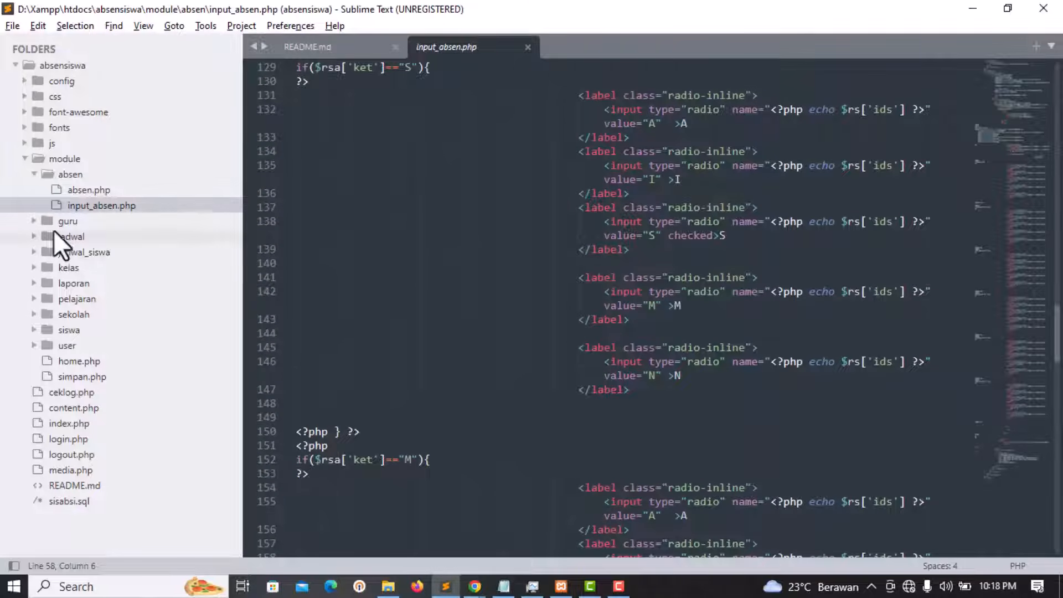
{"action": "left_click", "coordinate": [41, 173]}
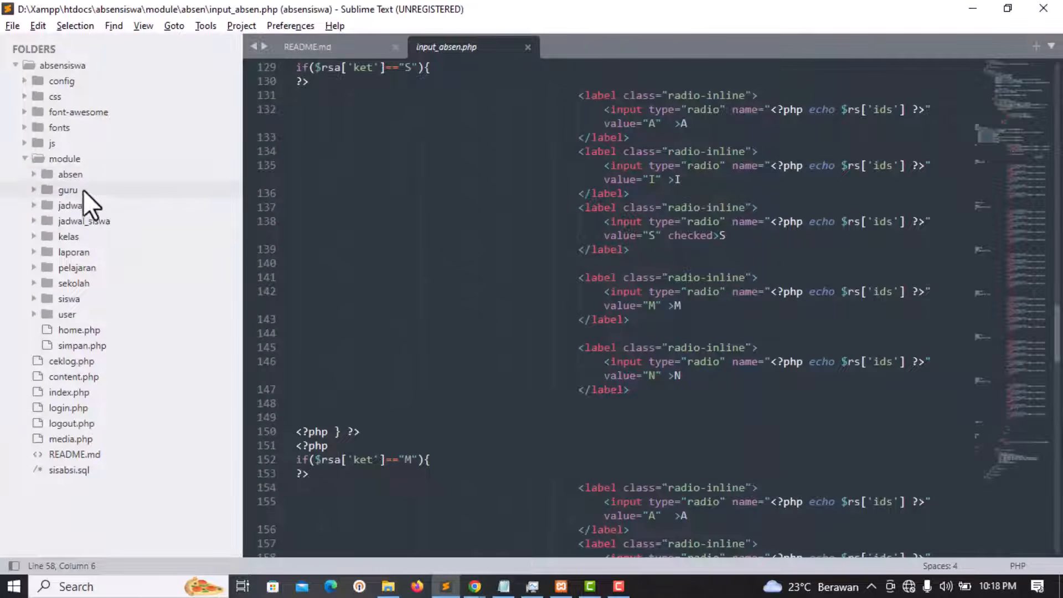
{"action": "left_click", "coordinate": [78, 188]}
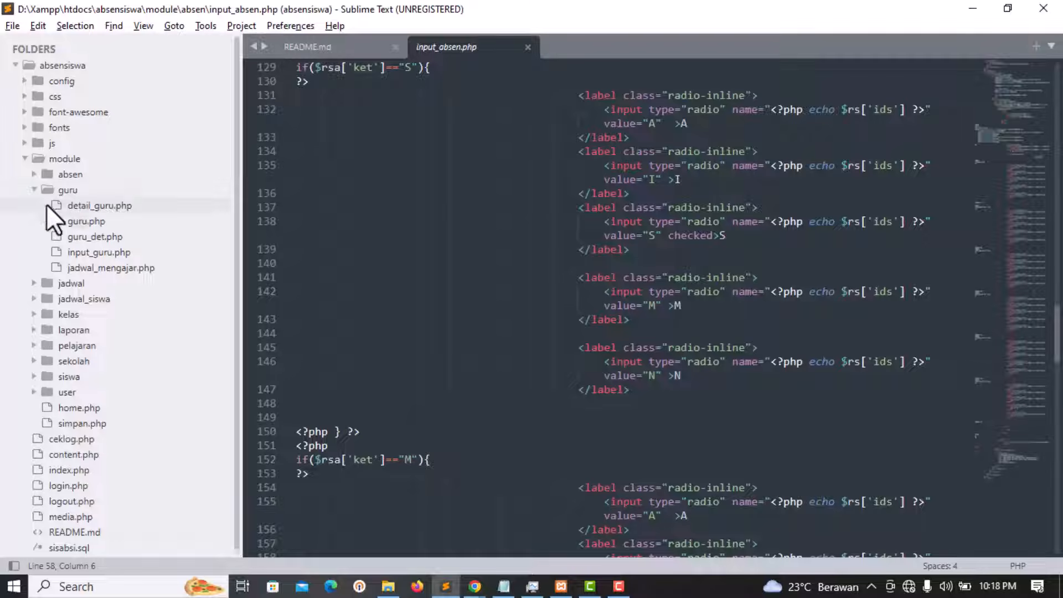
Step: Look through detail_guru.php, guru.php, guru_det.php and input_guru.php in the guru module
{"action": "left_click", "coordinate": [95, 206]}
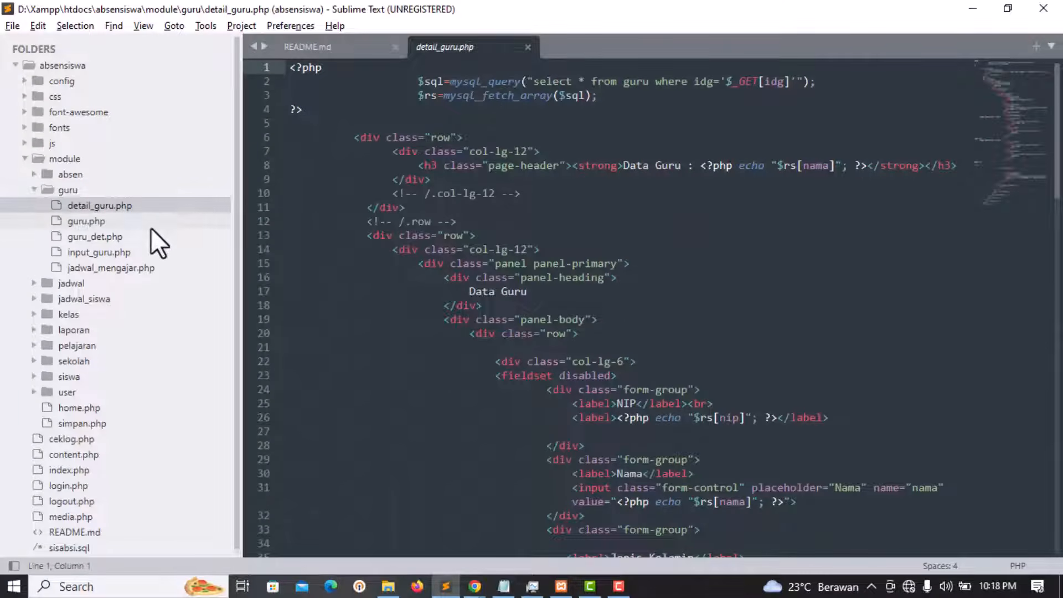
{"action": "left_click", "coordinate": [96, 222]}
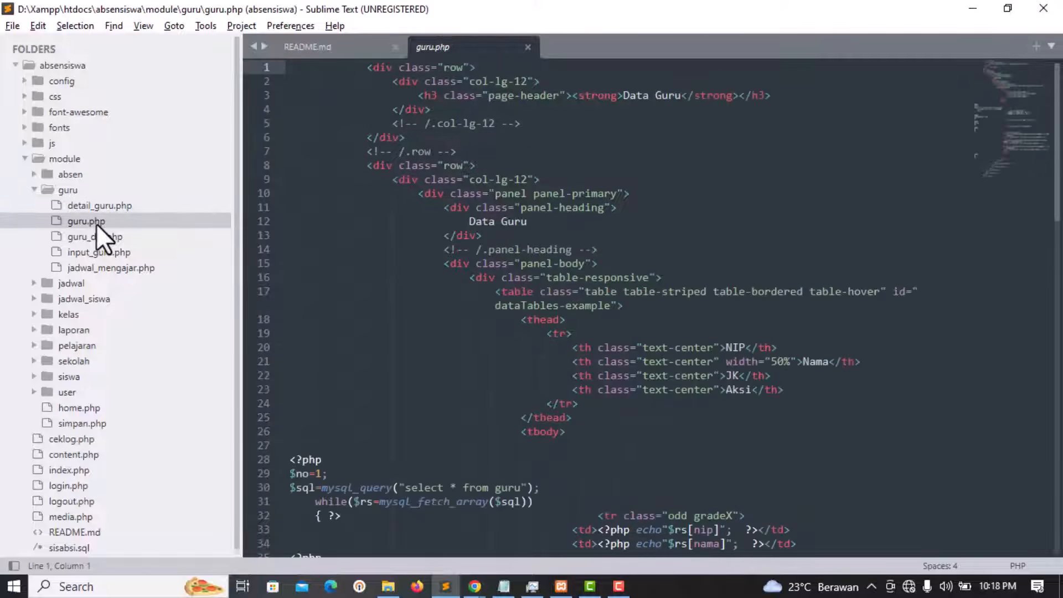
{"action": "scroll", "coordinate": [641, 253], "scroll_direction": "down", "scroll_amount": 13}
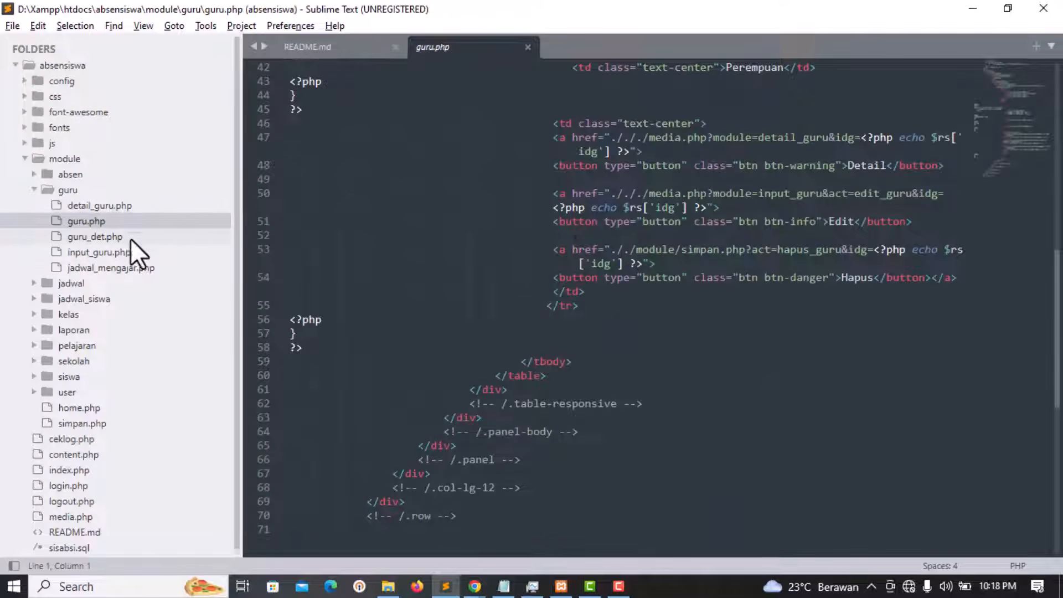
{"action": "left_click", "coordinate": [94, 240]}
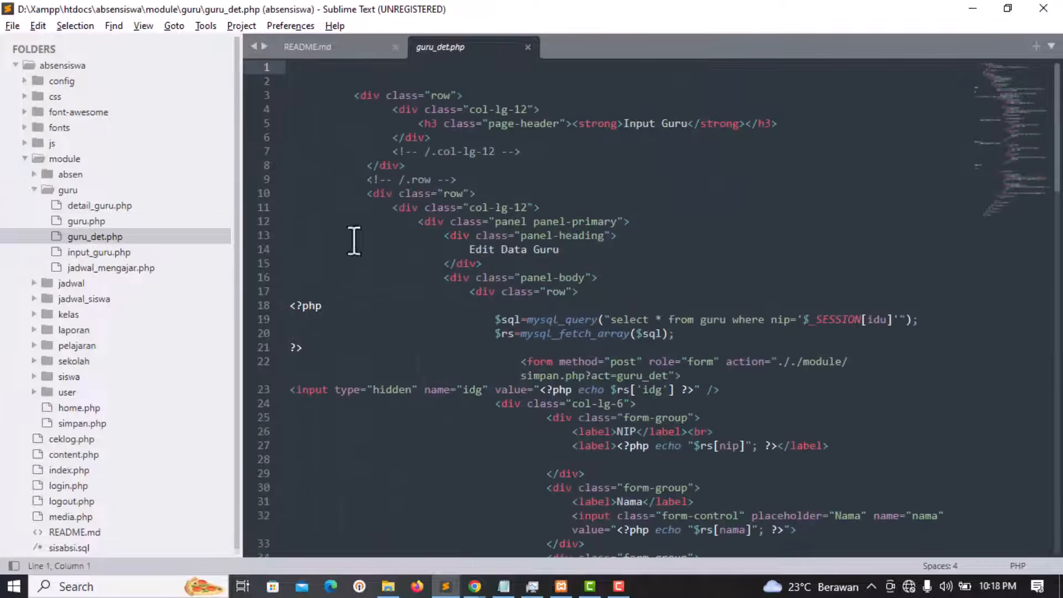
{"action": "scroll", "coordinate": [667, 260], "scroll_direction": "down", "scroll_amount": 11}
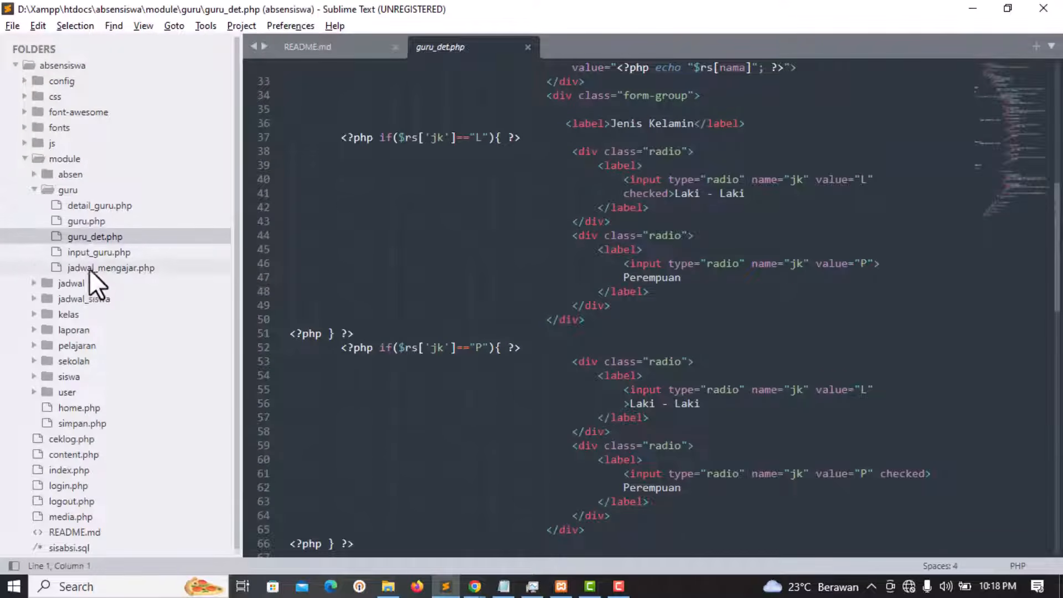
{"action": "left_click", "coordinate": [111, 254]}
{"action": "scroll", "coordinate": [534, 213], "scroll_direction": "down", "scroll_amount": 19}
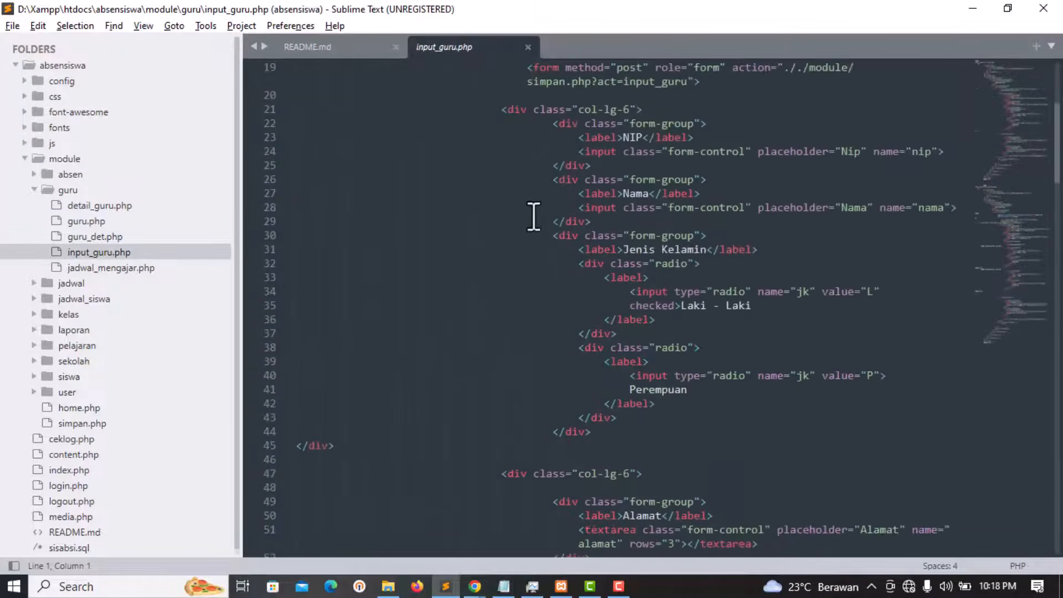
{"action": "scroll", "coordinate": [600, 251], "scroll_direction": "up", "scroll_amount": 6}
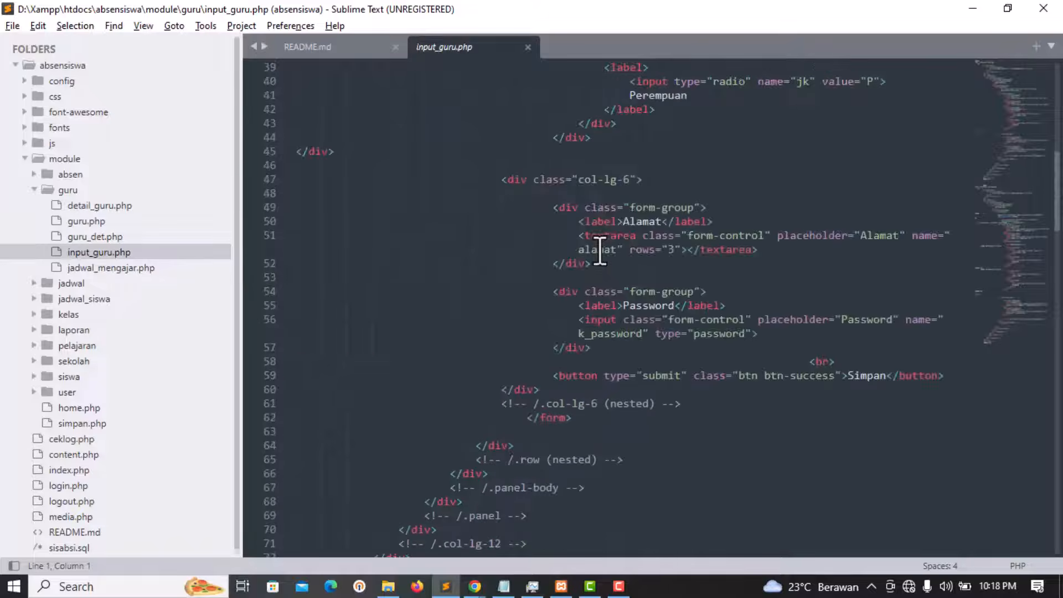
Step: Review all 63 lines of jadwal_mengajar.php, then collapse guru and expand the jadwal folder
{"action": "left_click", "coordinate": [117, 269]}
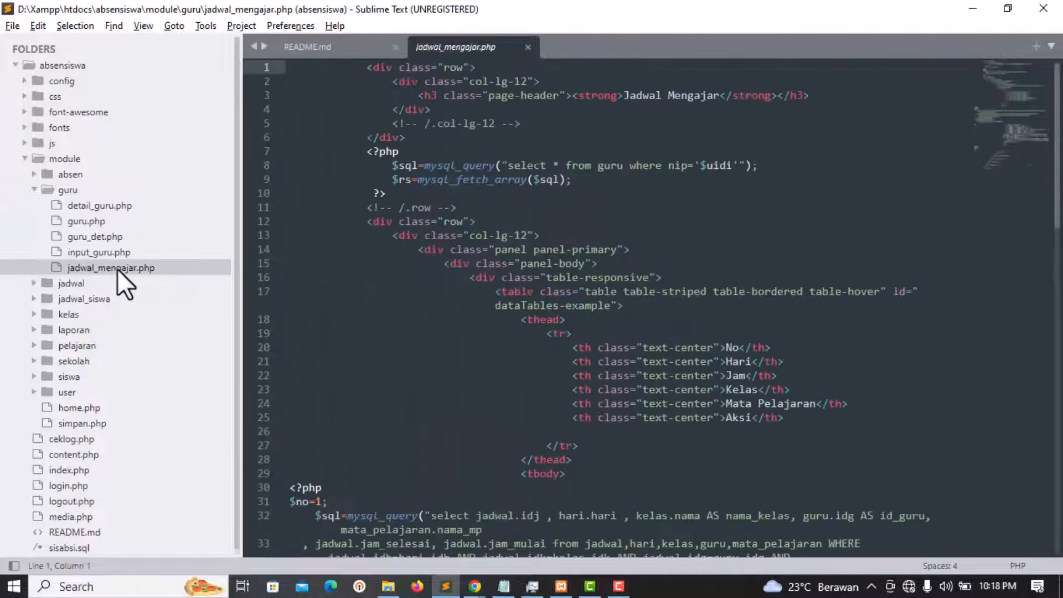
{"action": "scroll", "coordinate": [646, 268], "scroll_direction": "down", "scroll_amount": 15}
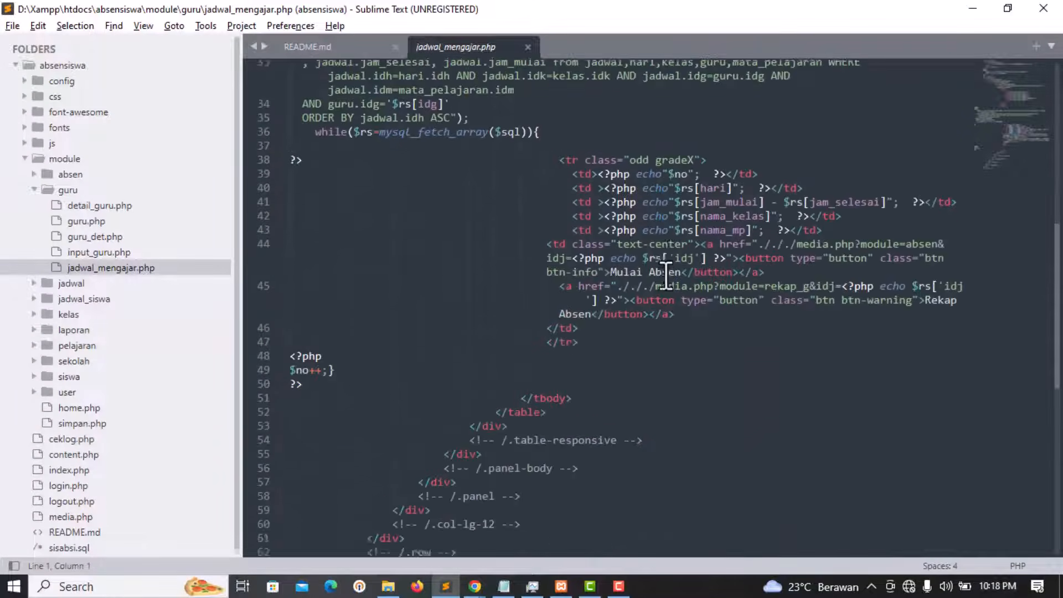
{"action": "left_click_drag", "start_coordinate": [514, 338], "coordinate": [418, 67]}
{"action": "left_click", "coordinate": [640, 214]}
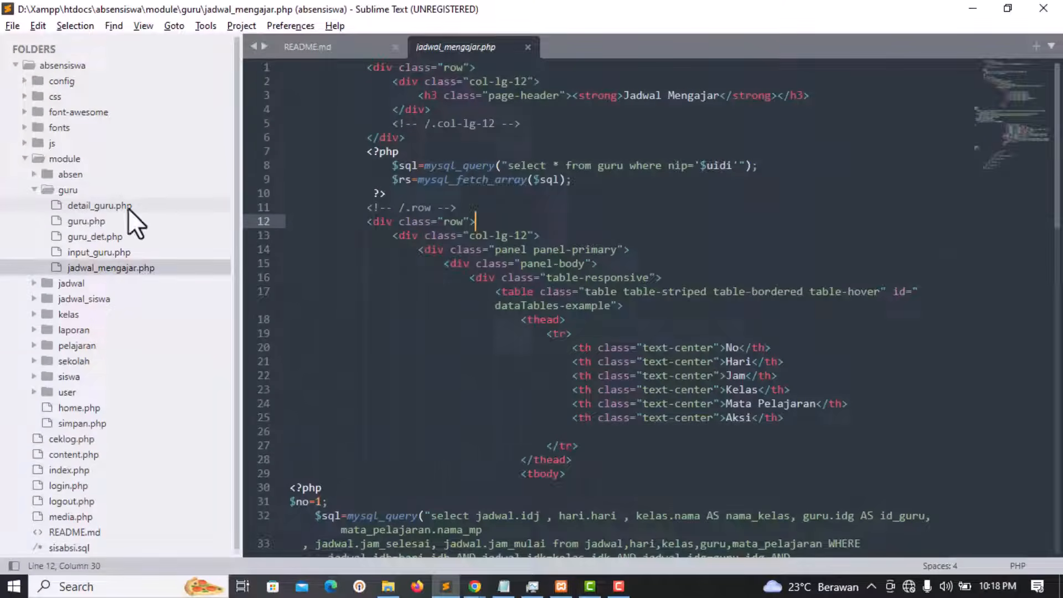
{"action": "left_click", "coordinate": [60, 188]}
{"action": "left_click", "coordinate": [87, 206]}
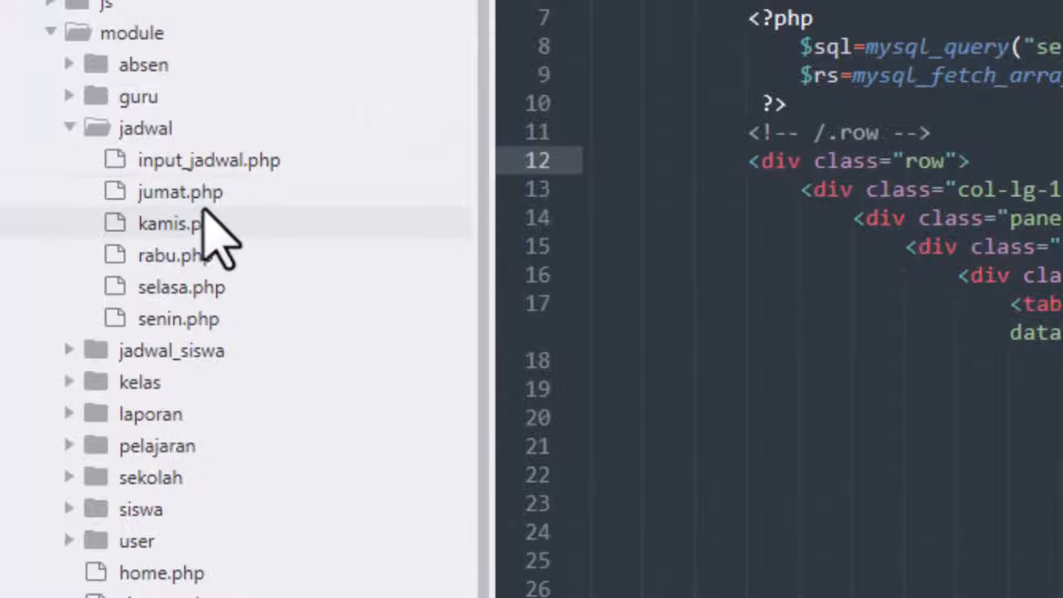
Step: Review jumat.php, then select kamis.php from line 1 through line 66
{"action": "left_click", "coordinate": [228, 199]}
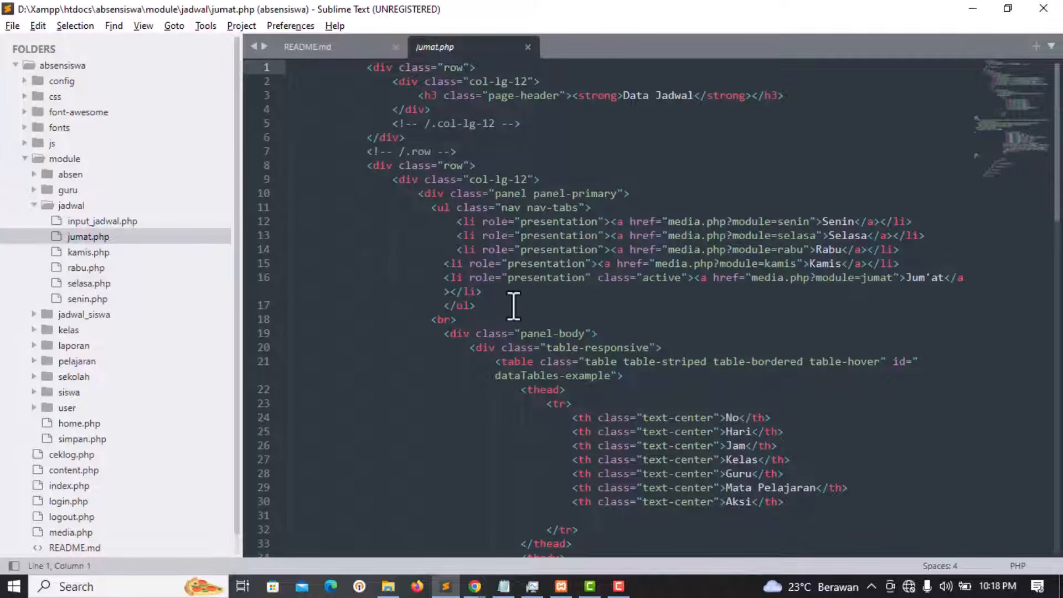
{"action": "scroll", "coordinate": [609, 370], "scroll_direction": "down", "scroll_amount": 5}
{"action": "scroll", "coordinate": [612, 361], "scroll_direction": "up", "scroll_amount": 3}
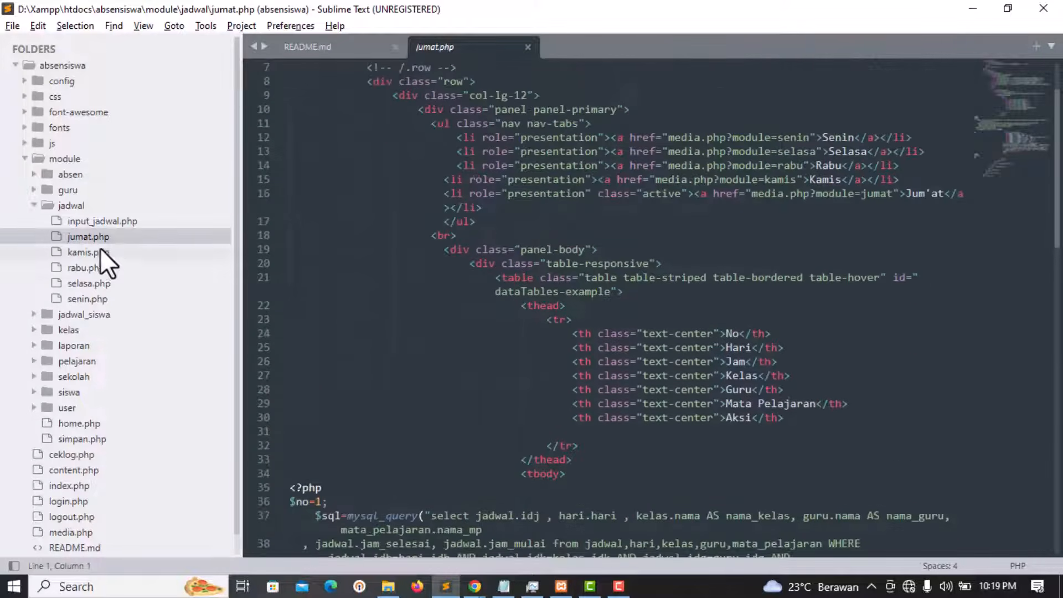
{"action": "left_click", "coordinate": [101, 250]}
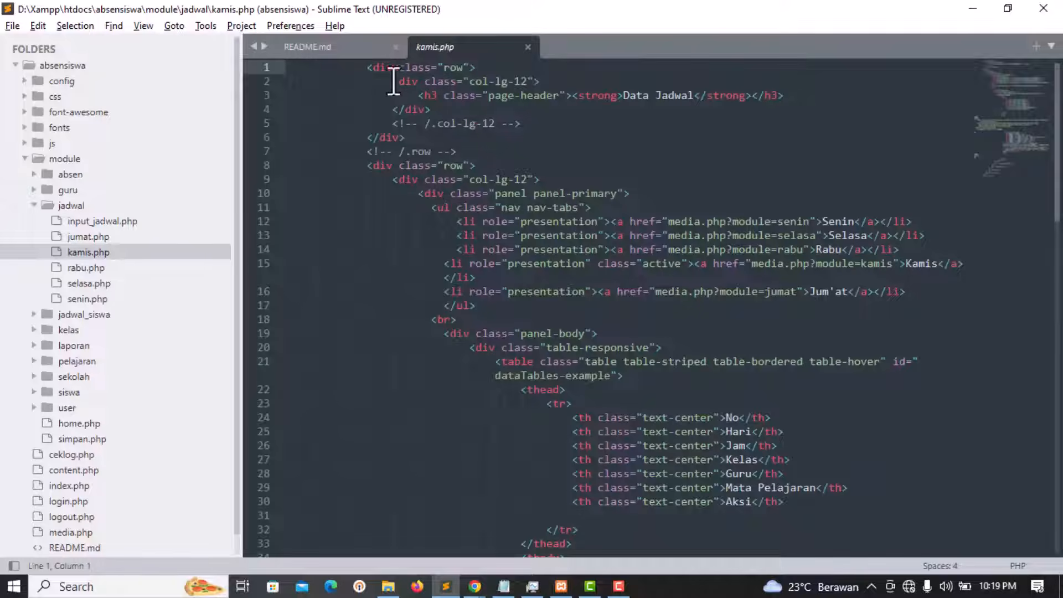
{"action": "left_click_drag", "start_coordinate": [372, 75], "coordinate": [745, 426]}
{"action": "scroll", "coordinate": [746, 429], "scroll_direction": "down", "scroll_amount": 8}
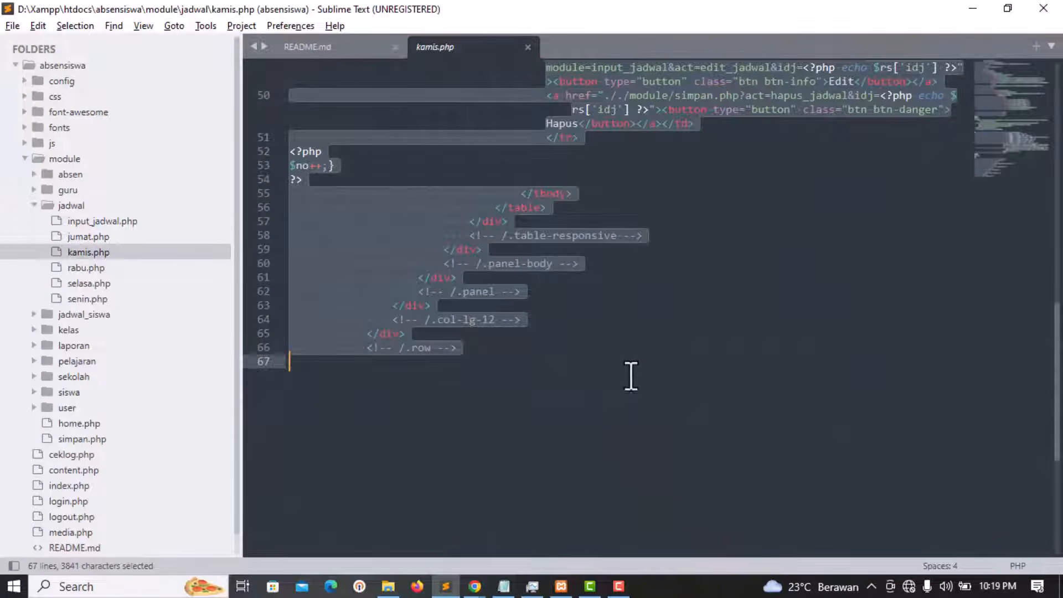
{"action": "left_click_drag", "start_coordinate": [631, 376], "coordinate": [519, 355]}
{"action": "scroll", "coordinate": [646, 380], "scroll_direction": "up", "scroll_amount": 15}
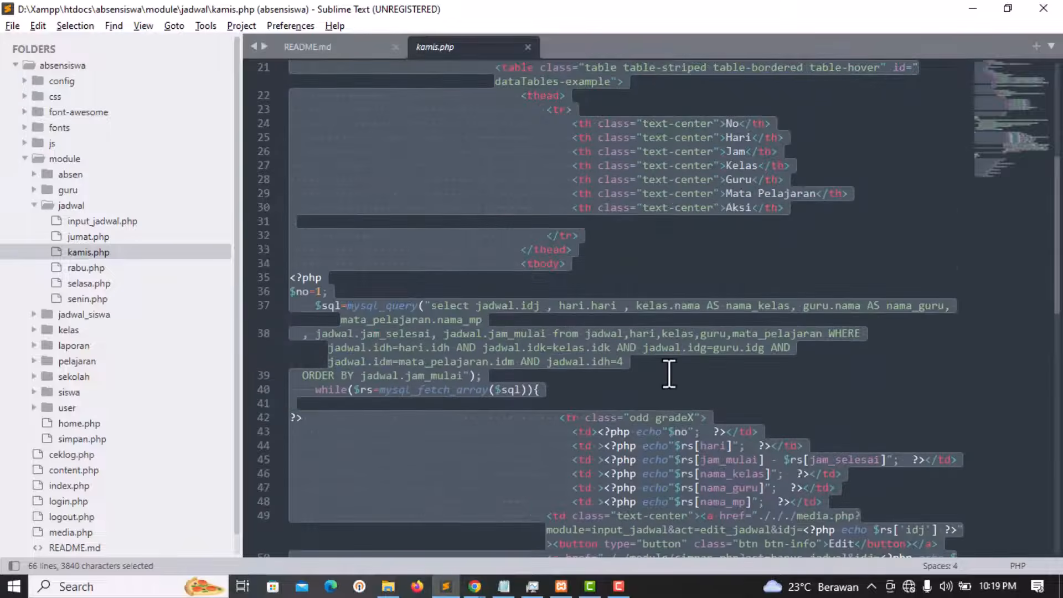
{"action": "left_click", "coordinate": [622, 254]}
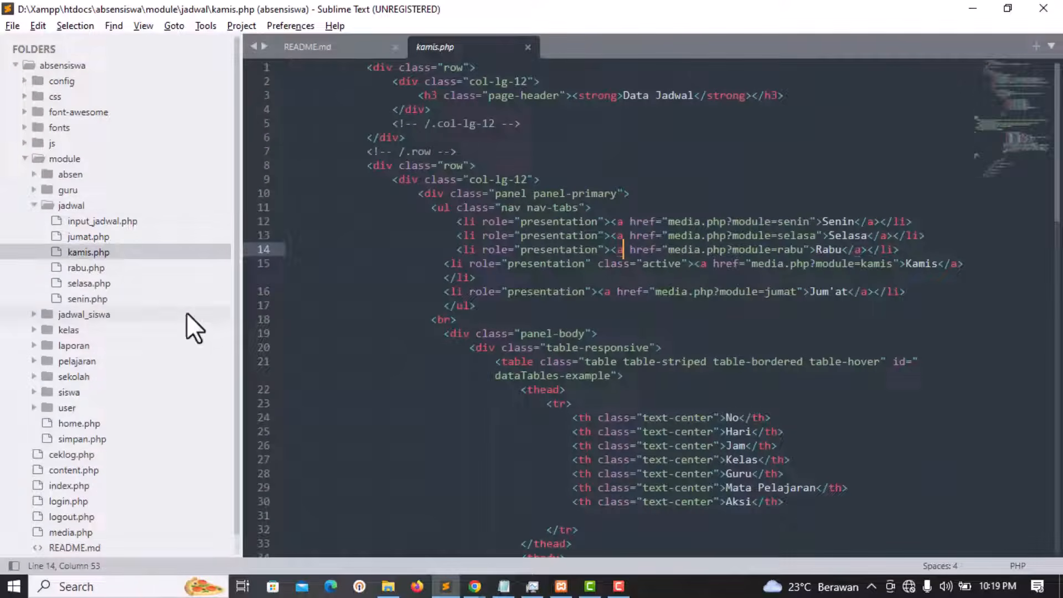
Step: In jadwal_siswa, select lines 7–25 of siswa_jumat.php, then open content.php
{"action": "left_click", "coordinate": [41, 209]}
{"action": "left_click", "coordinate": [83, 225]}
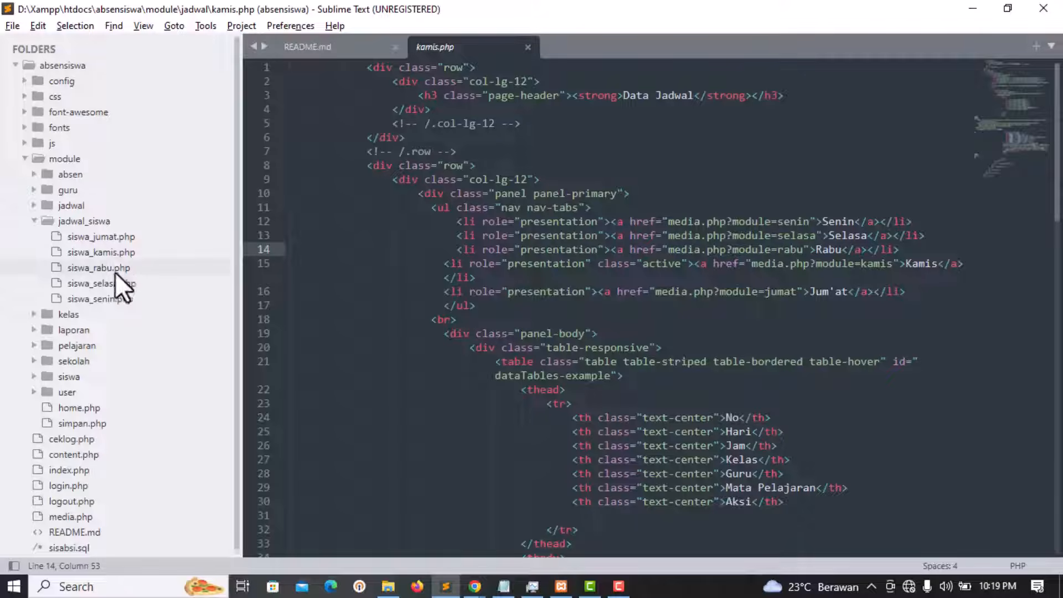
{"action": "left_click", "coordinate": [120, 240]}
{"action": "left_click_drag", "start_coordinate": [413, 151], "coordinate": [641, 424]}
{"action": "left_click", "coordinate": [91, 218]}
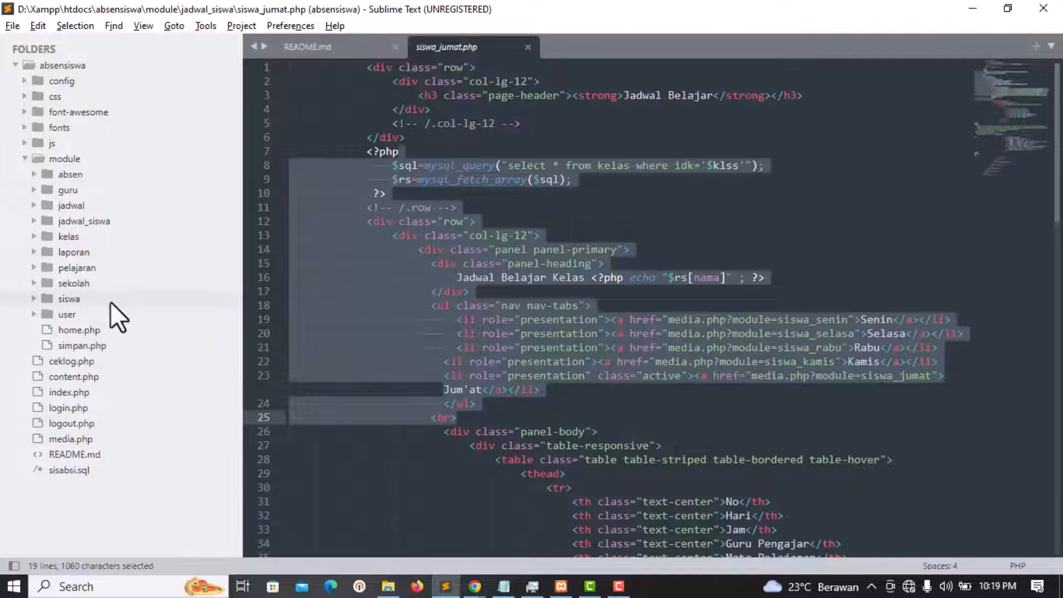
{"action": "left_click", "coordinate": [93, 380]}
Step: Open config/conn.php and select its connection code on lines 2 to 4
{"action": "scroll", "coordinate": [415, 230], "scroll_direction": "down", "scroll_amount": 12}
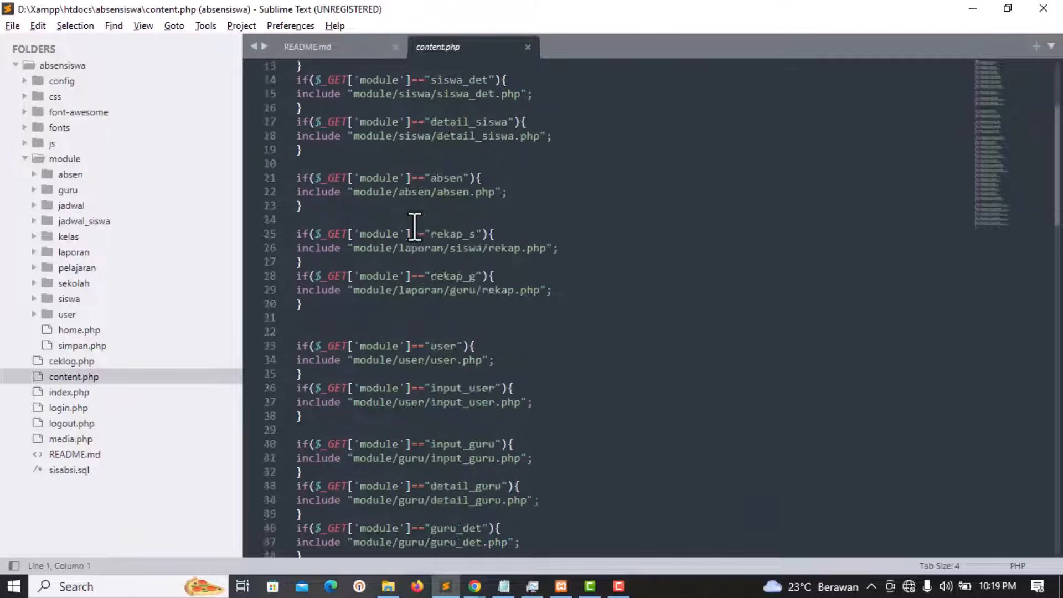
{"action": "left_click", "coordinate": [61, 81]}
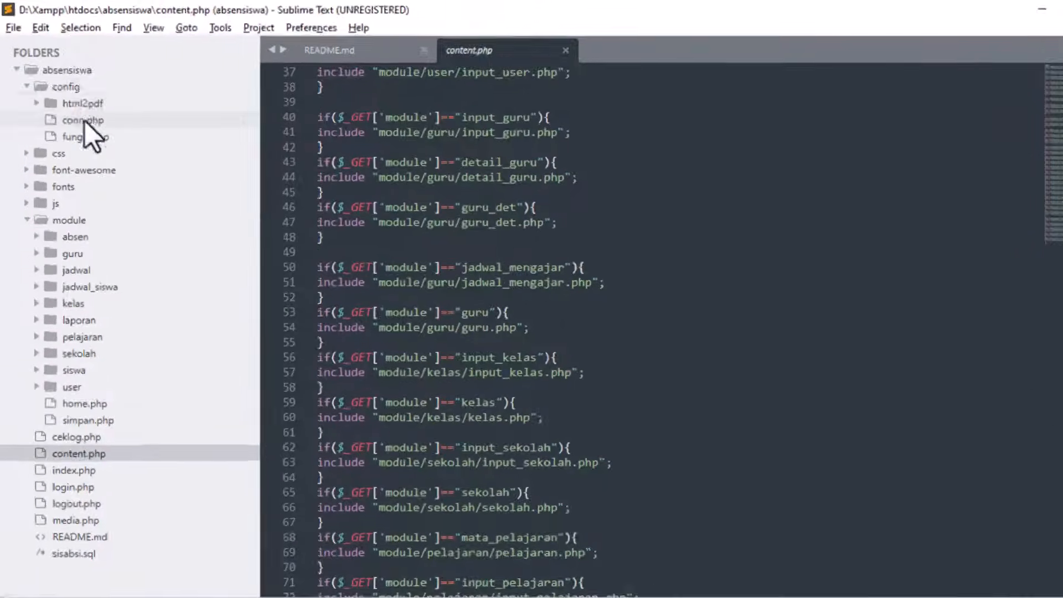
{"action": "left_click", "coordinate": [74, 97]}
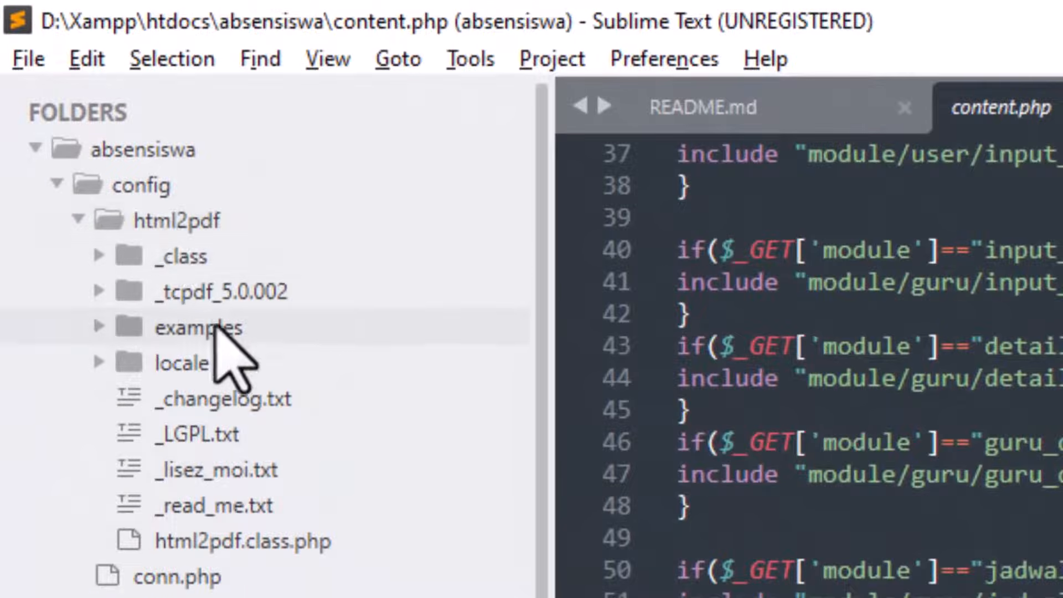
{"action": "left_click", "coordinate": [183, 220]}
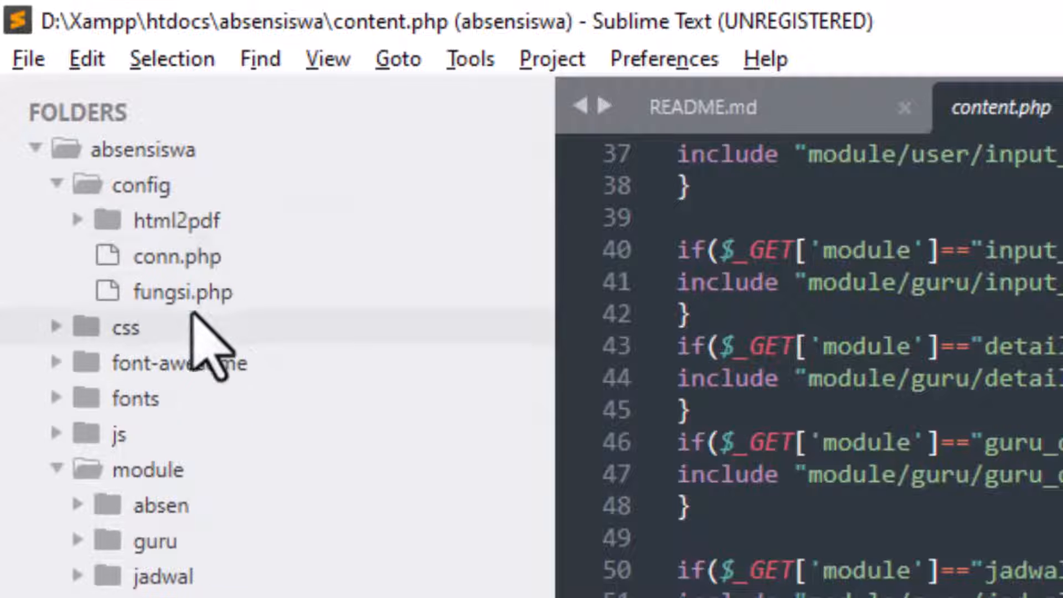
{"action": "left_click", "coordinate": [196, 260]}
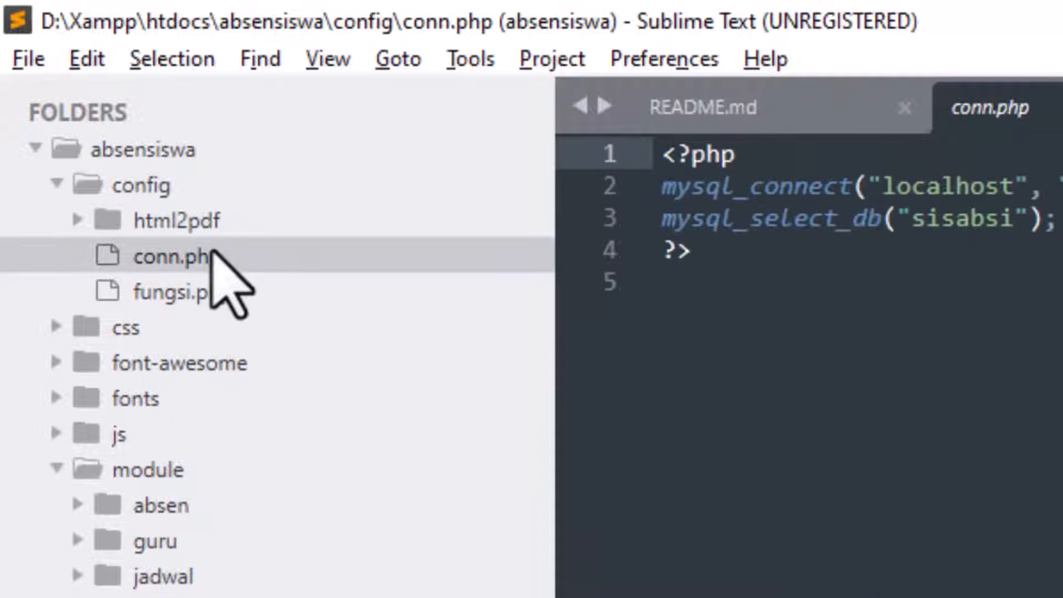
{"action": "left_click_drag", "start_coordinate": [577, 171], "coordinate": [459, 136]}
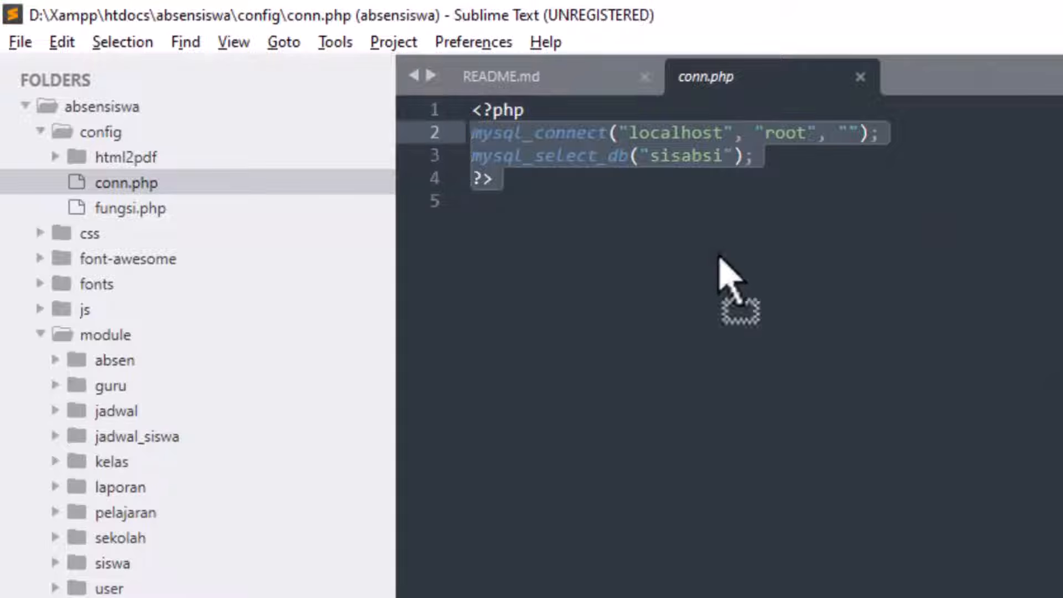
{"action": "left_click", "coordinate": [563, 194]}
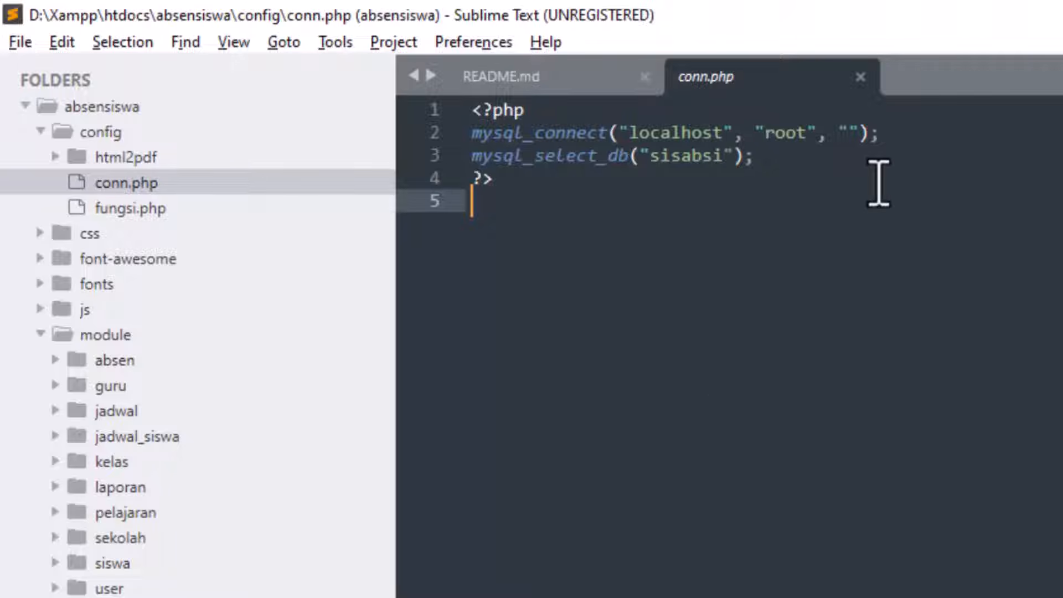
Step: Highlight the localhost host, root user, empty password and sisabsi database in the connection code
{"action": "left_click", "coordinate": [730, 133]}
{"action": "left_click_drag", "start_coordinate": [729, 133], "coordinate": [639, 133]}
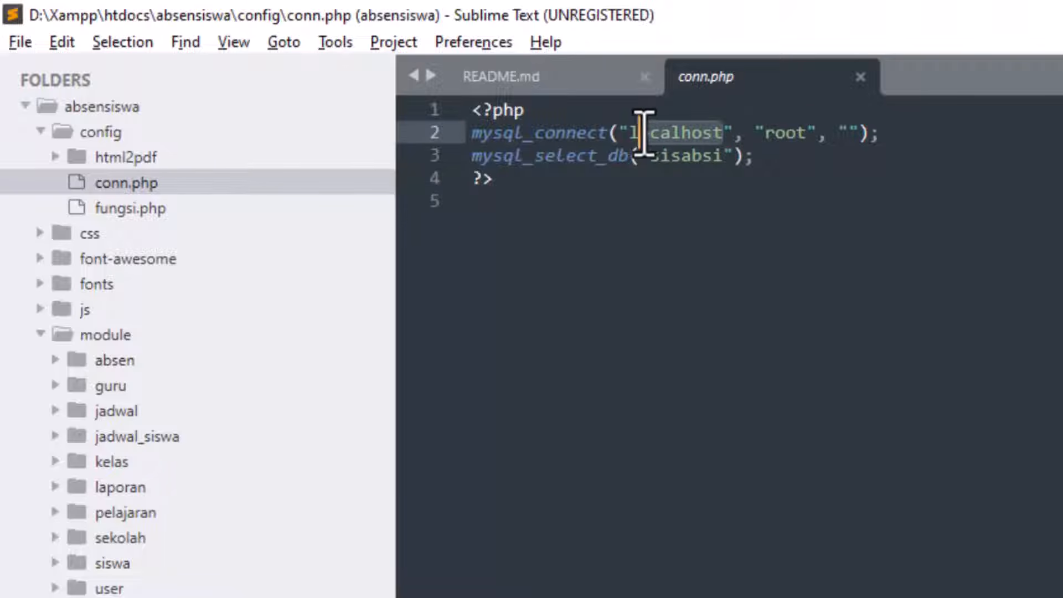
{"action": "left_click", "coordinate": [809, 133]}
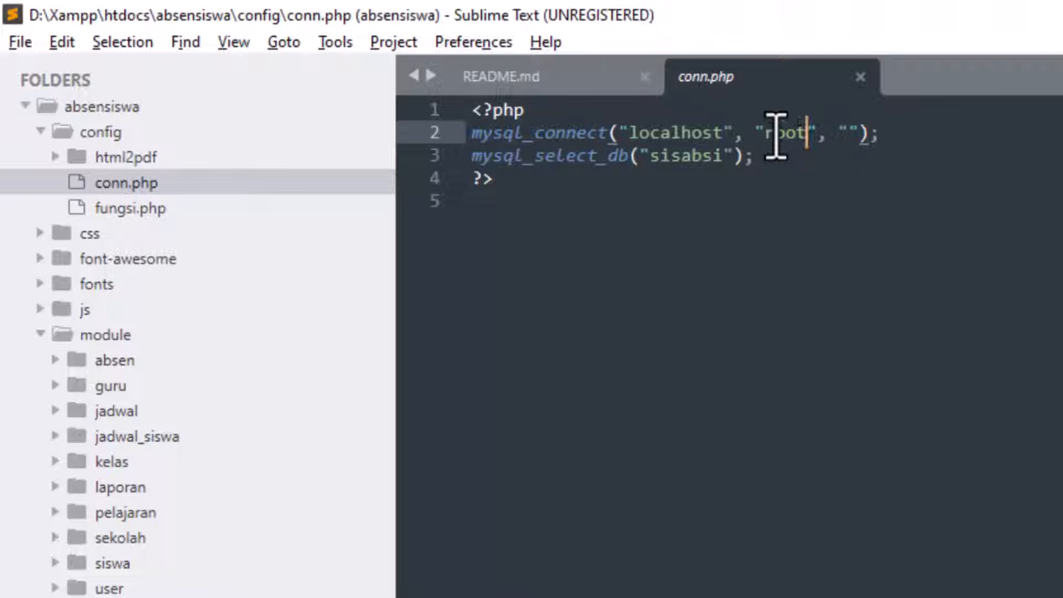
{"action": "left_click", "coordinate": [848, 134]}
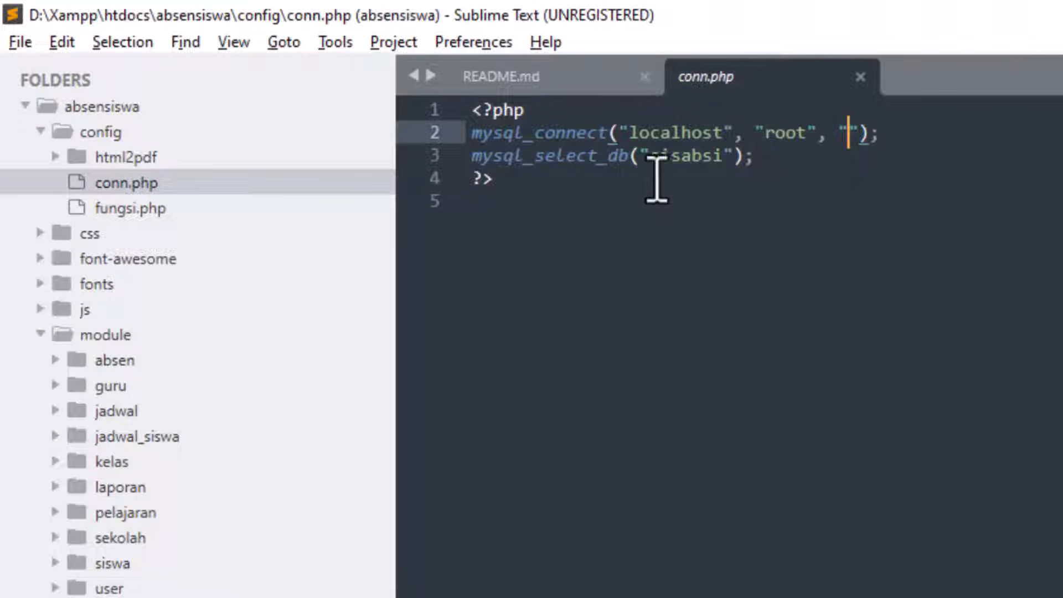
{"action": "left_click_drag", "start_coordinate": [651, 158], "coordinate": [724, 166]}
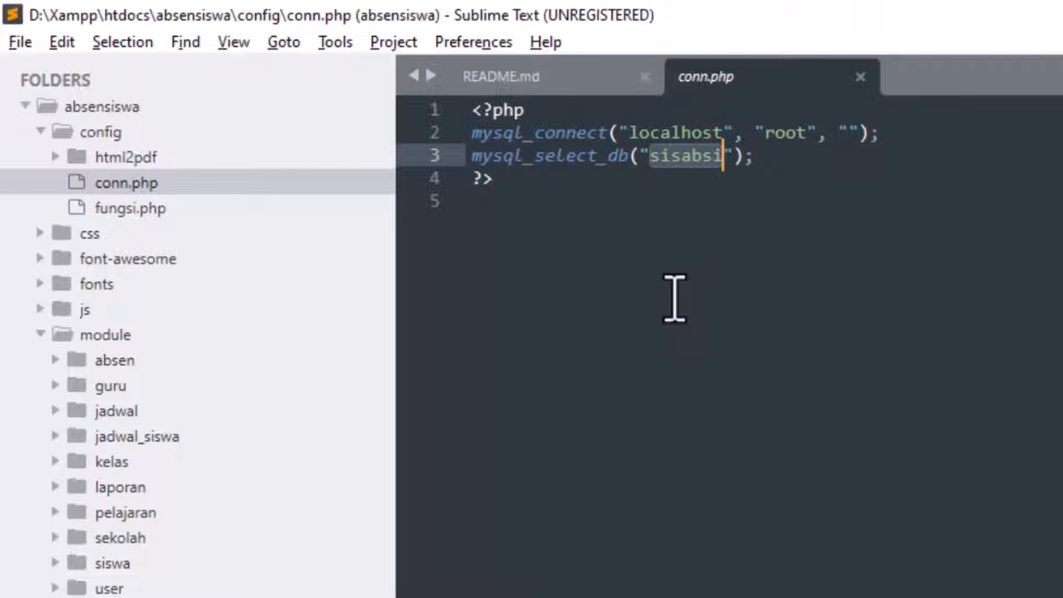
{"action": "left_click", "coordinate": [859, 216]}
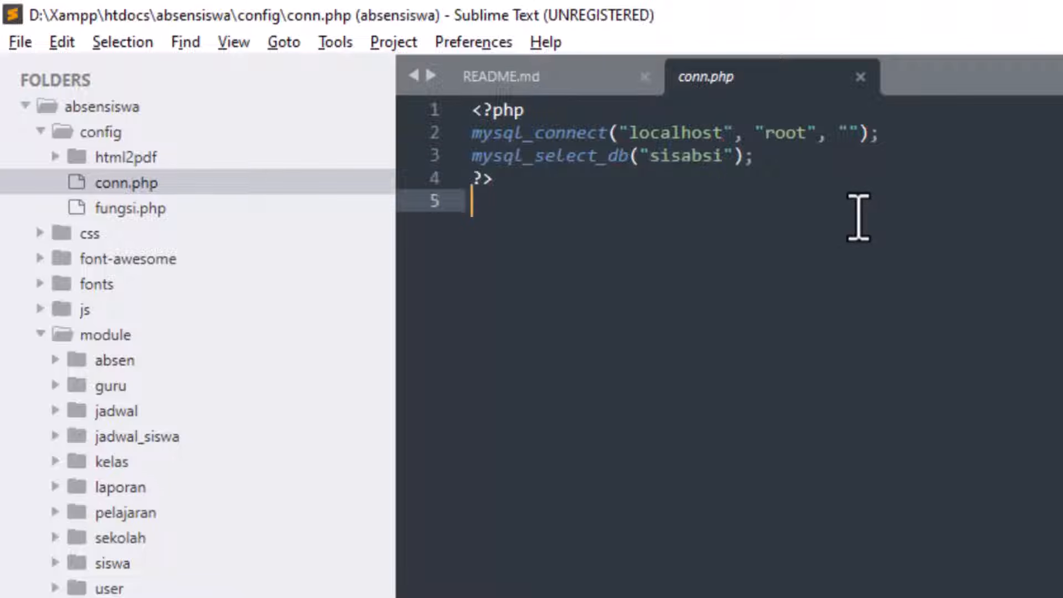
{"action": "left_click_drag", "start_coordinate": [583, 209], "coordinate": [470, 110]}
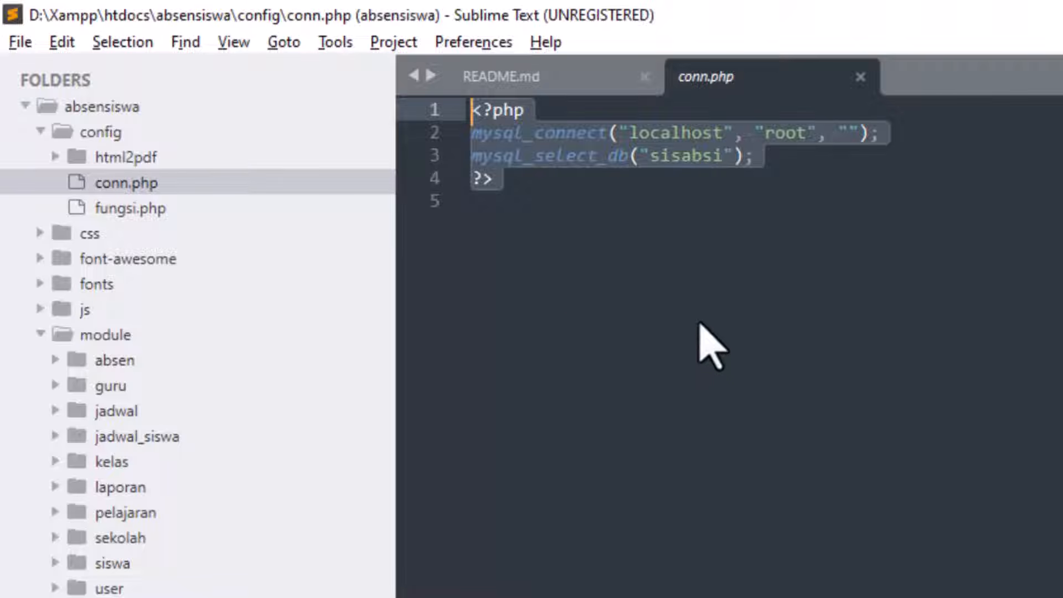
{"action": "left_click", "coordinate": [739, 271]}
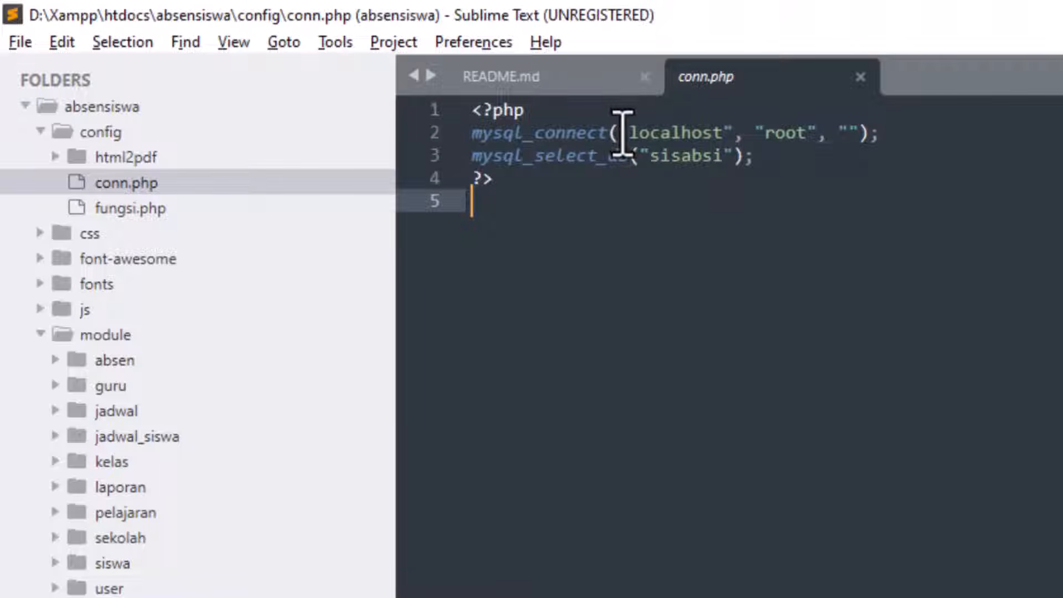
{"action": "left_click_drag", "start_coordinate": [612, 133], "coordinate": [814, 175]}
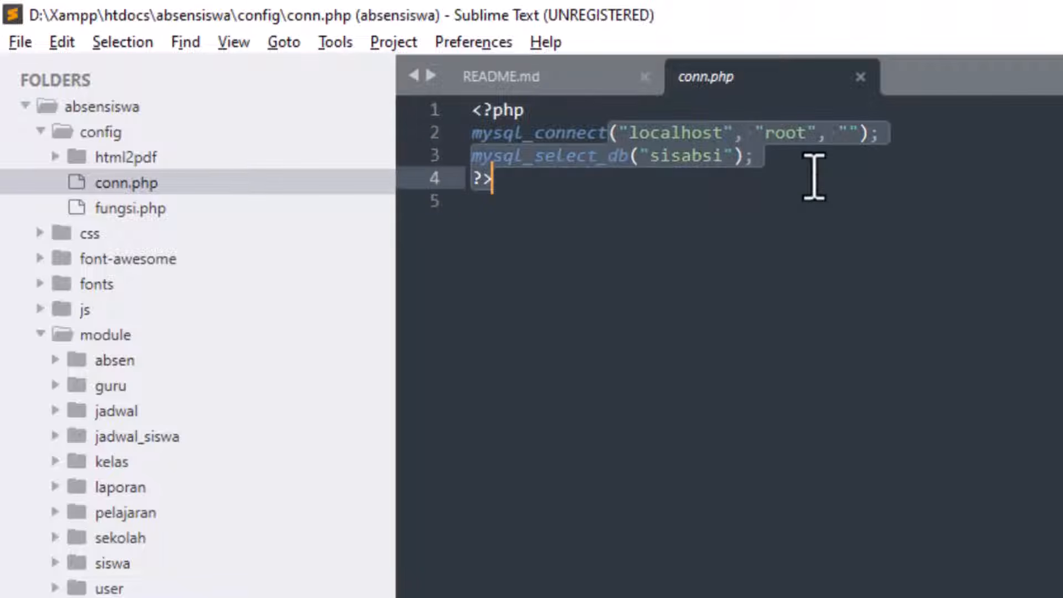
{"action": "left_click", "coordinate": [811, 271]}
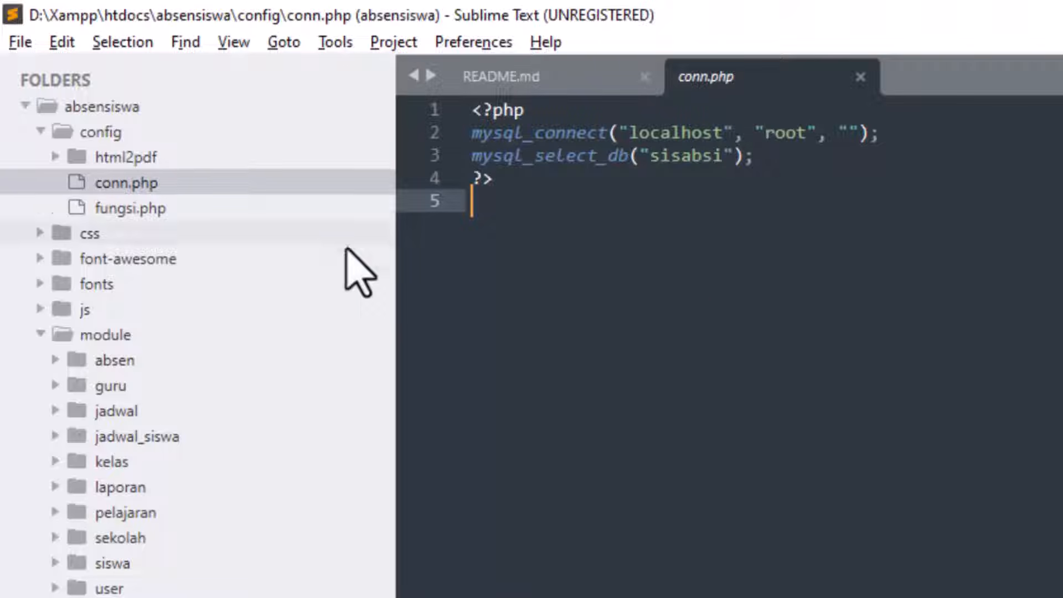
Step: Collapse the config and absensiswa folders and bring File Explorer to the front
{"action": "left_click", "coordinate": [55, 131]}
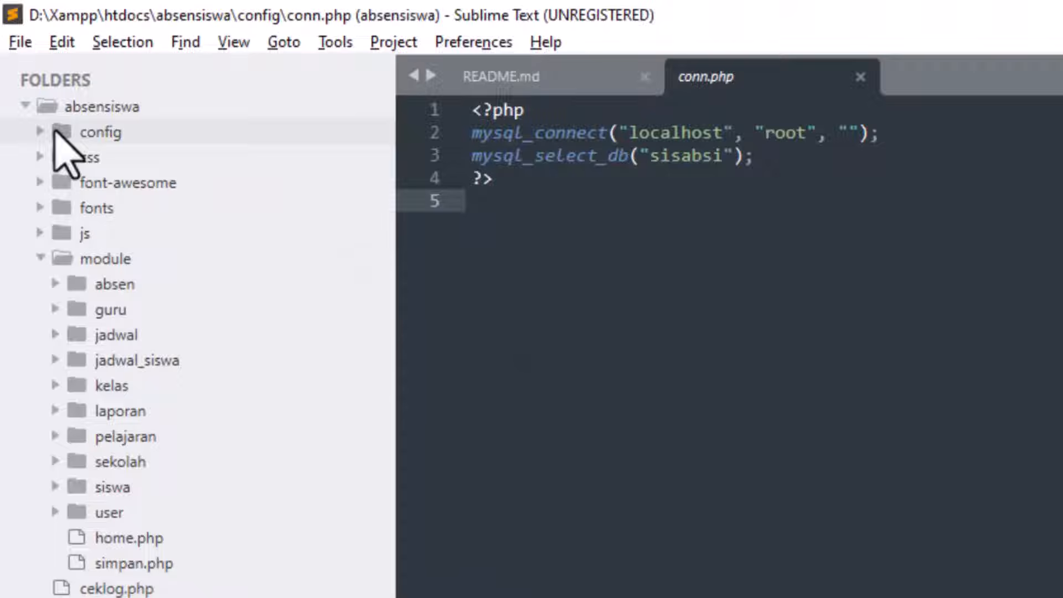
{"action": "left_click", "coordinate": [25, 105]}
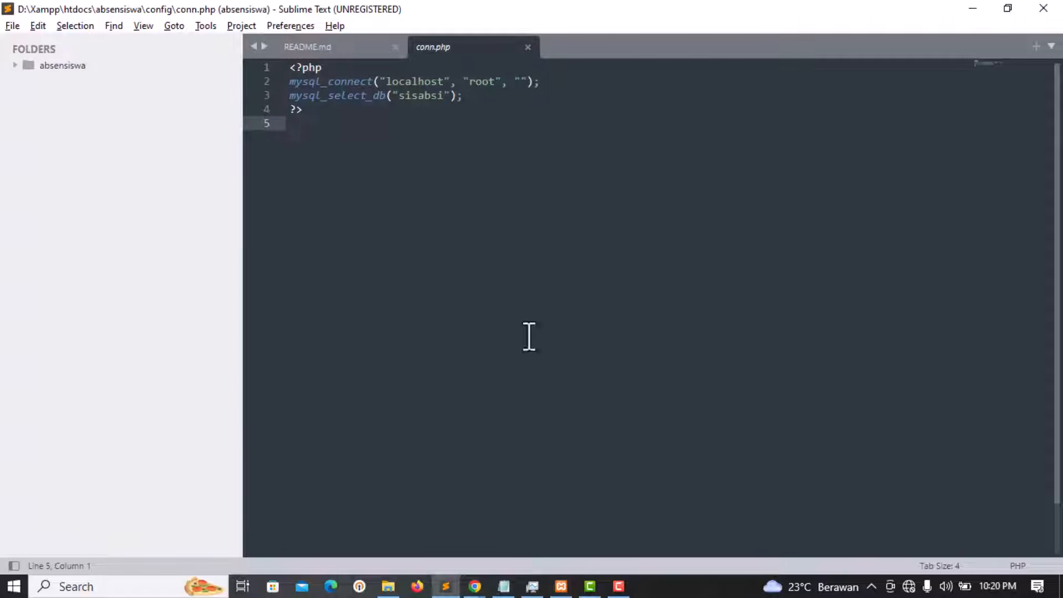
{"action": "left_click", "coordinate": [388, 588]}
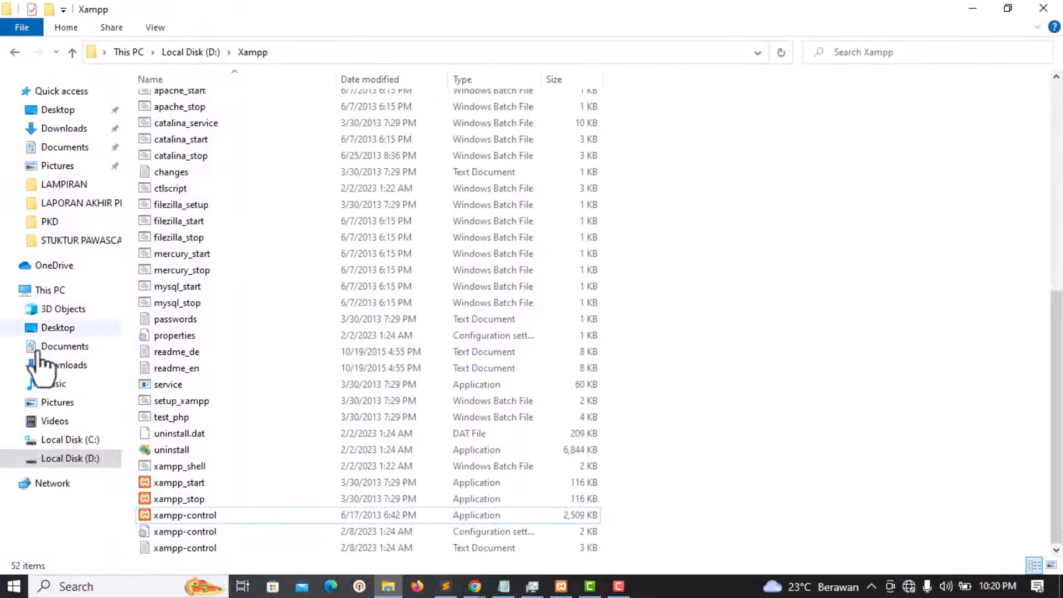
Step: Show the D:\Xampp\htdocs folder holding absensiswa, then bring the XAMPP Control Panel forward
{"action": "left_click", "coordinate": [90, 459]}
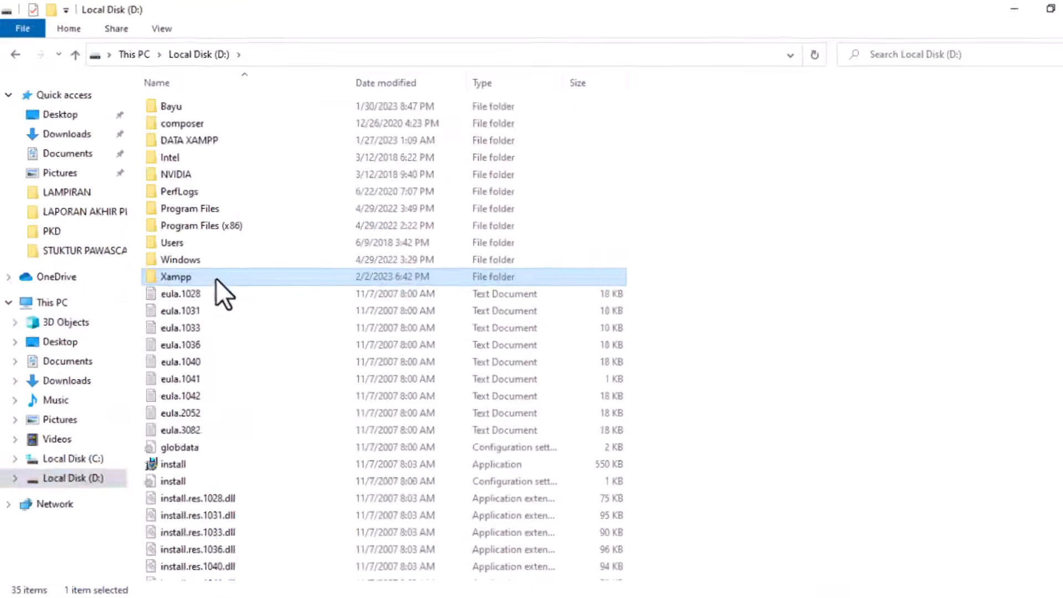
{"action": "double_click", "coordinate": [217, 278]}
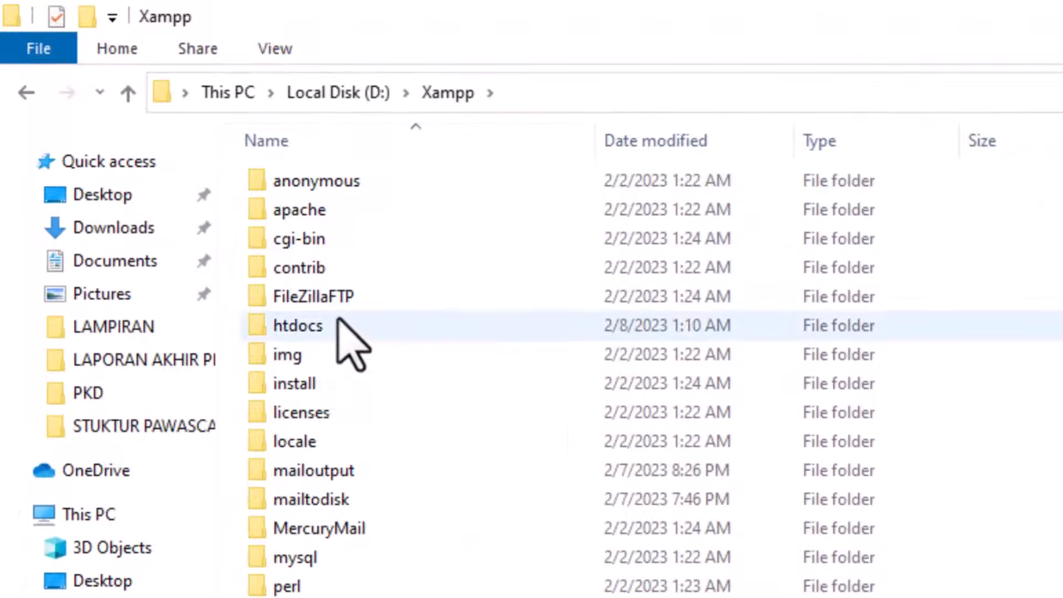
{"action": "double_click", "coordinate": [340, 326]}
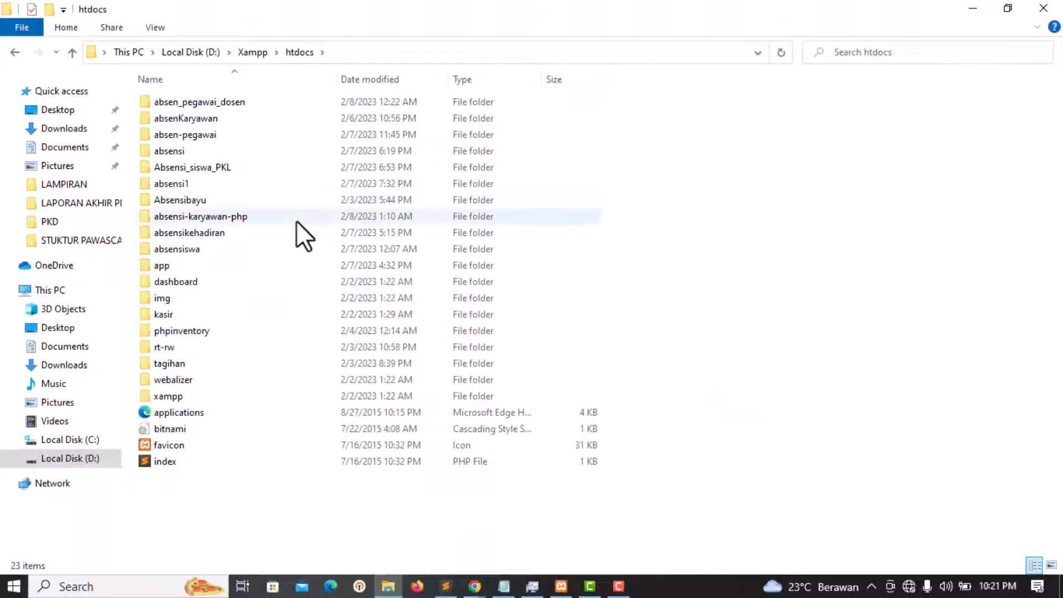
{"action": "left_click", "coordinate": [304, 53]}
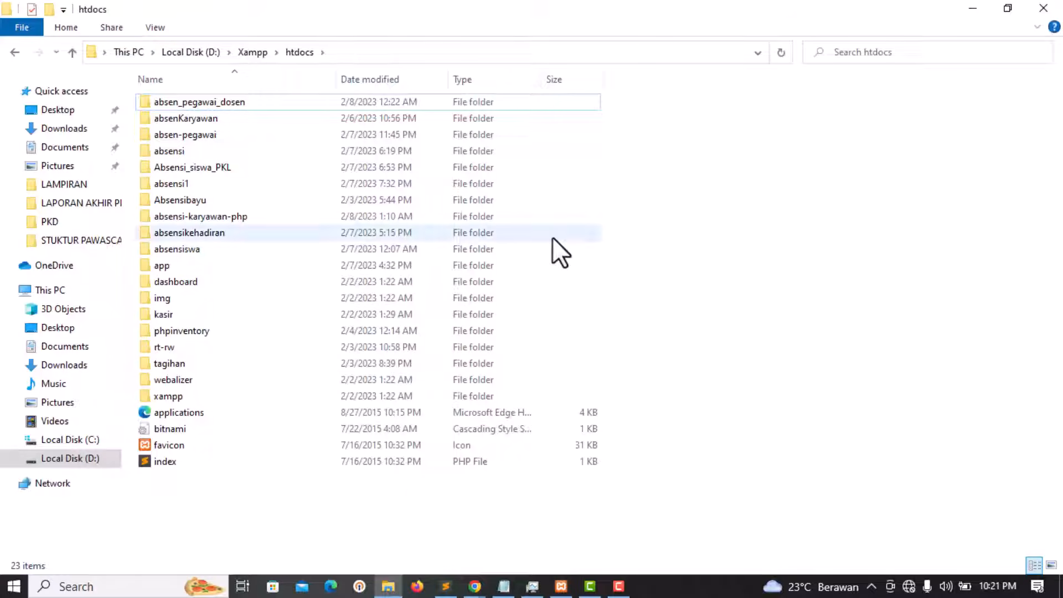
{"action": "left_click", "coordinate": [561, 586]}
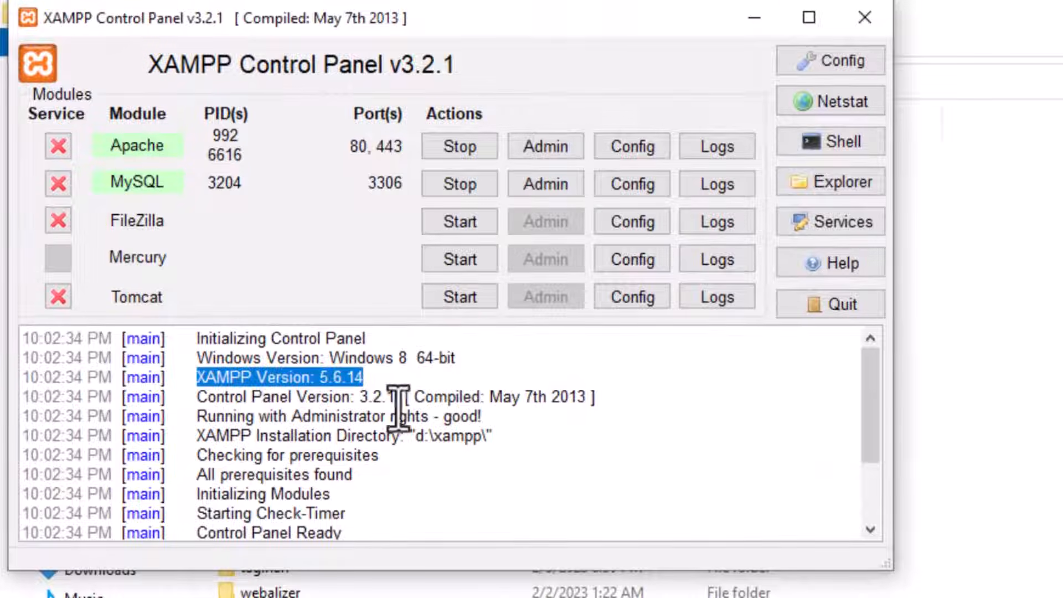
Step: Highlight XAMPP version 5.6.14 in the log, then return to the sisabsi GitHub page in Chrome
{"action": "left_click", "coordinate": [402, 381]}
{"action": "left_click_drag", "start_coordinate": [401, 381], "coordinate": [311, 380]}
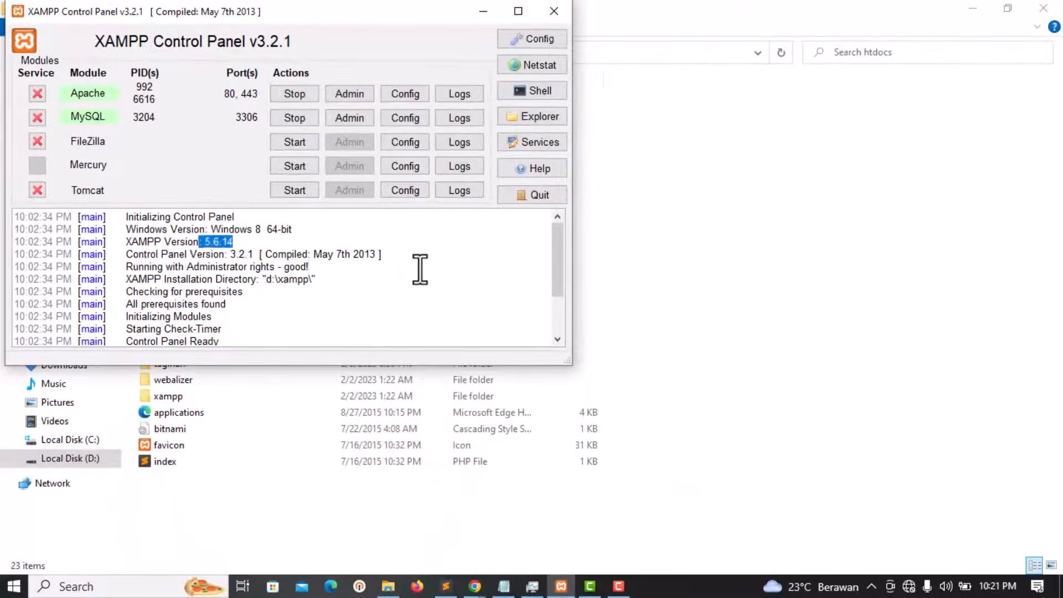
{"action": "left_click", "coordinate": [426, 271]}
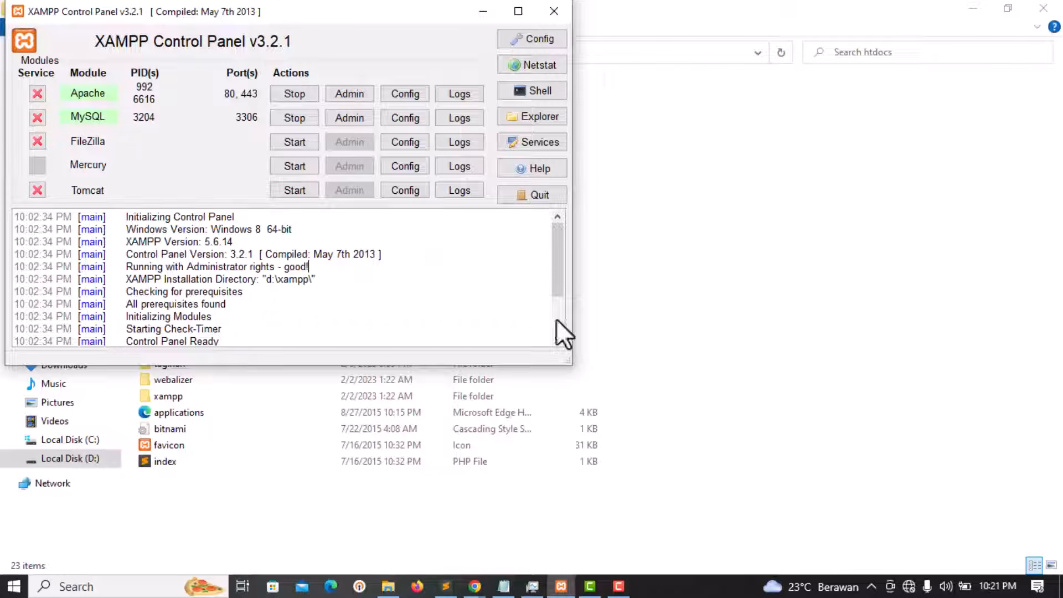
{"action": "mouse_move", "coordinate": [475, 586]}
{"action": "left_click", "coordinate": [468, 515]}
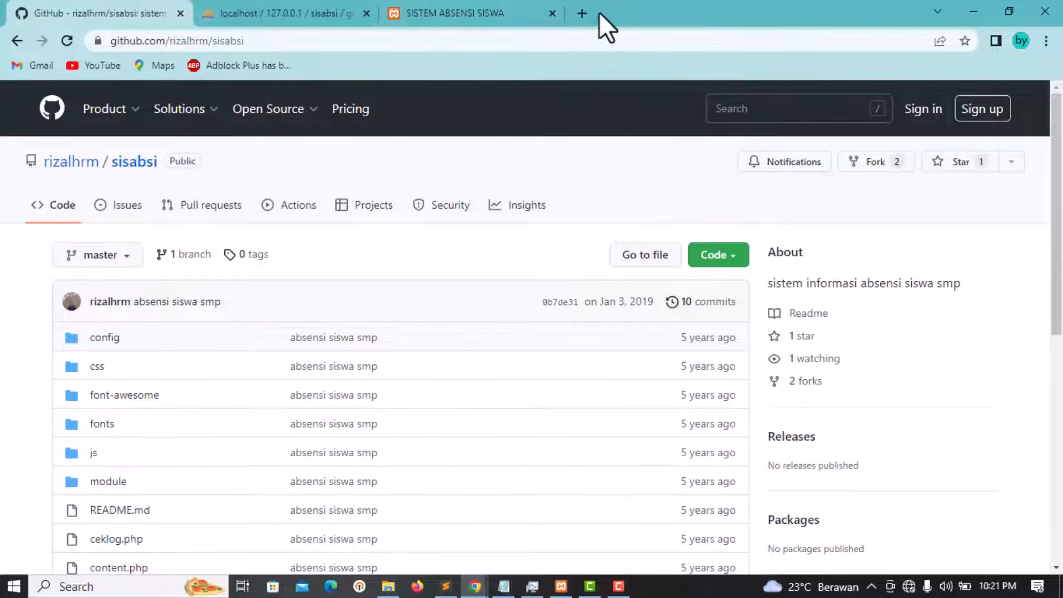
Step: Load localhost in a new tab and open phpMyAdmin from the XAMPP dashboard
{"action": "left_click", "coordinate": [582, 13]}
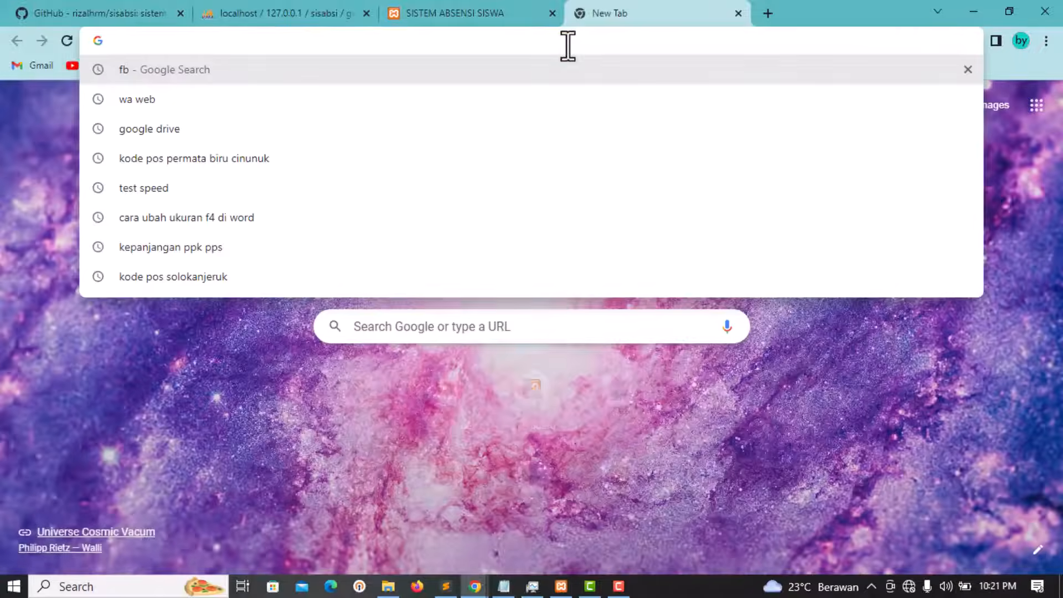
{"action": "type", "text": "localhost"}
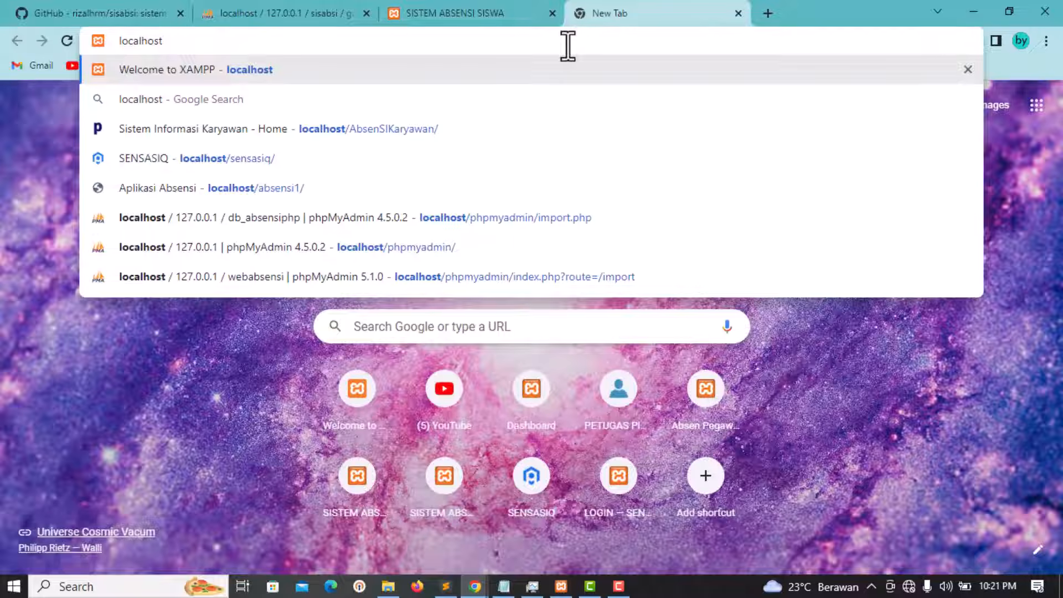
{"action": "key", "text": "Return"}
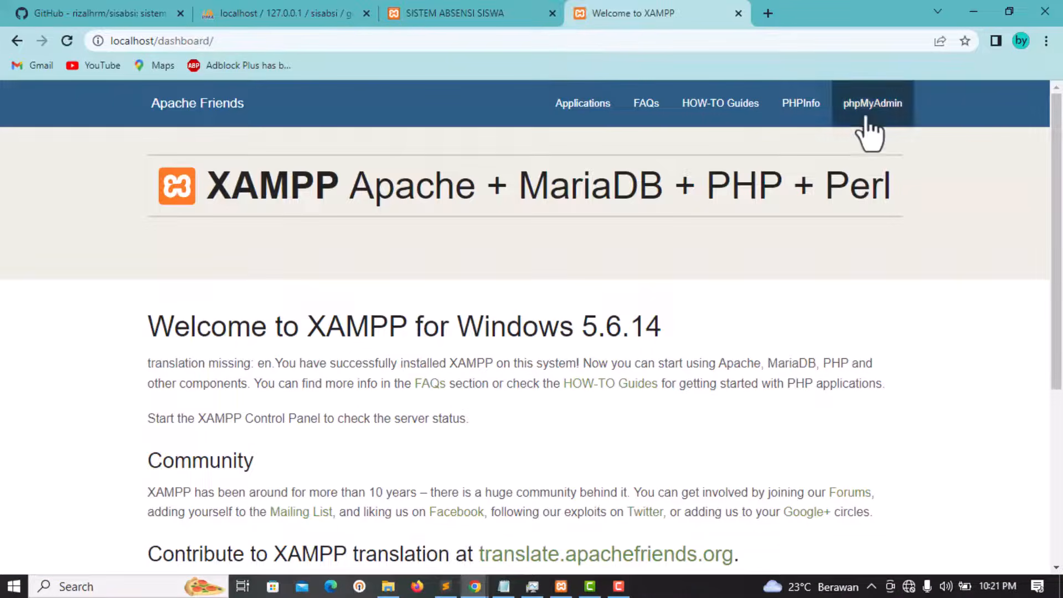
{"action": "left_click", "coordinate": [874, 114]}
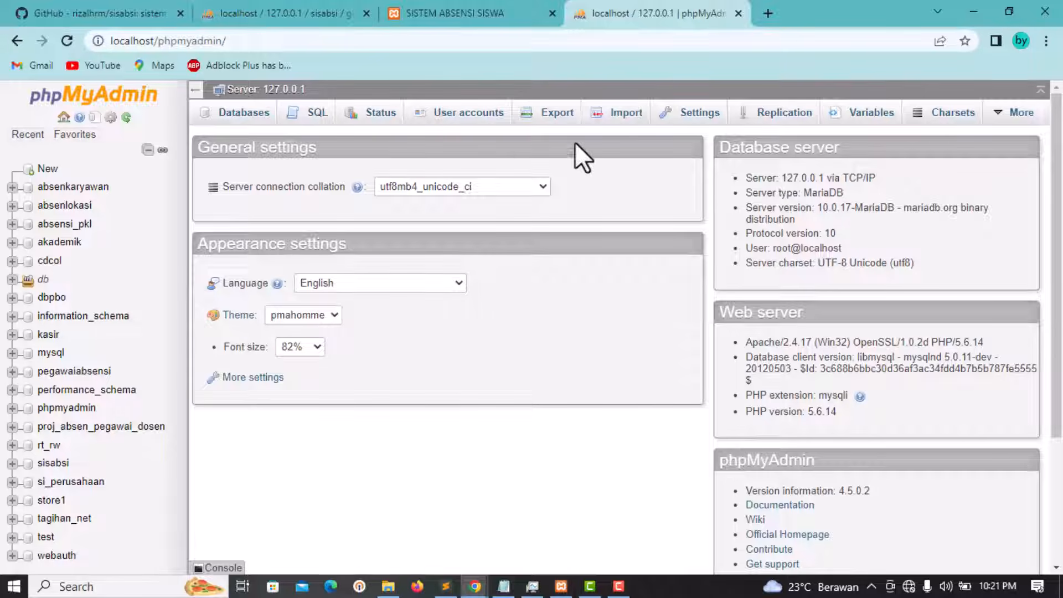
{"action": "left_click", "coordinate": [445, 586]}
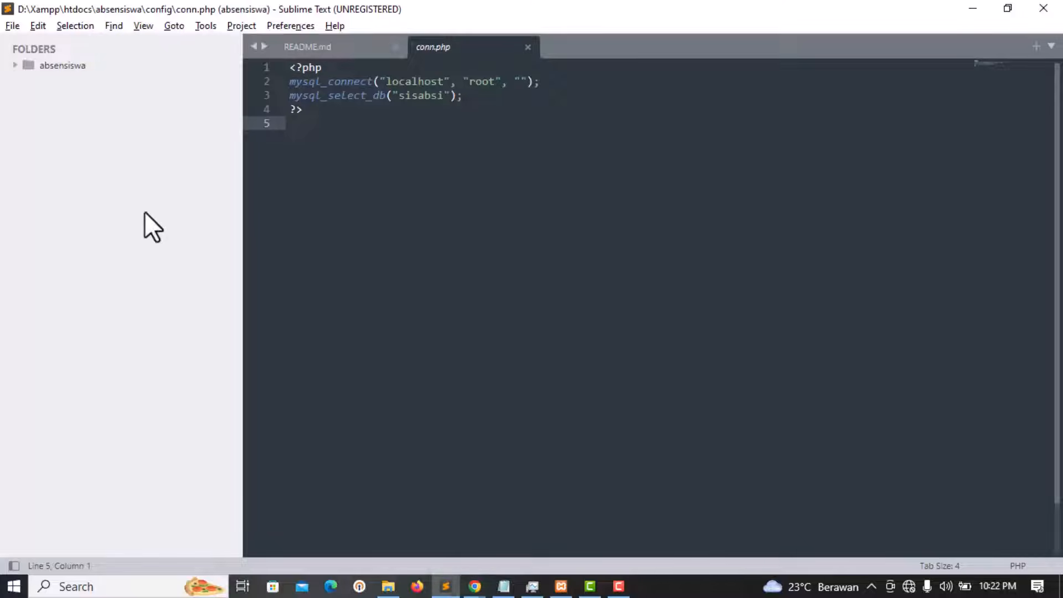
{"action": "left_click", "coordinate": [56, 68]}
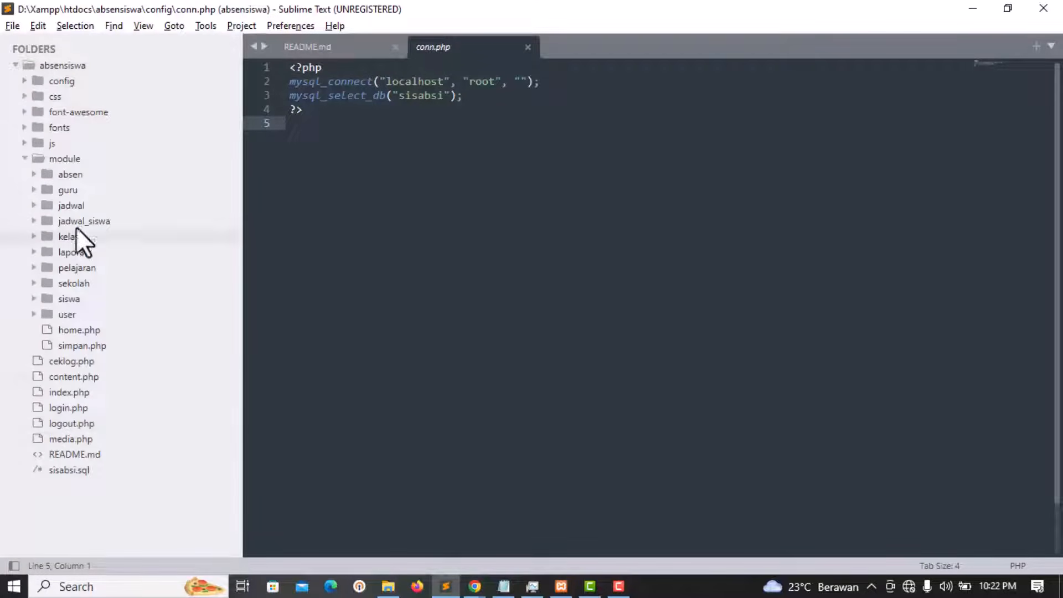
{"action": "left_click", "coordinate": [70, 474]}
{"action": "scroll", "coordinate": [383, 277], "scroll_direction": "down", "scroll_amount": 16}
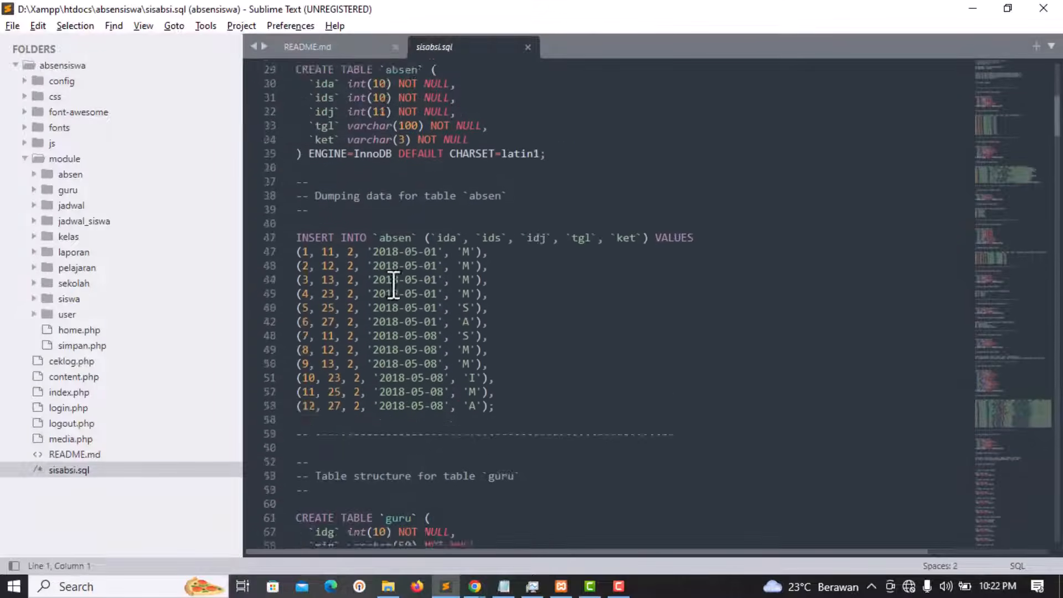
{"action": "scroll", "coordinate": [467, 297], "scroll_direction": "down", "scroll_amount": 13}
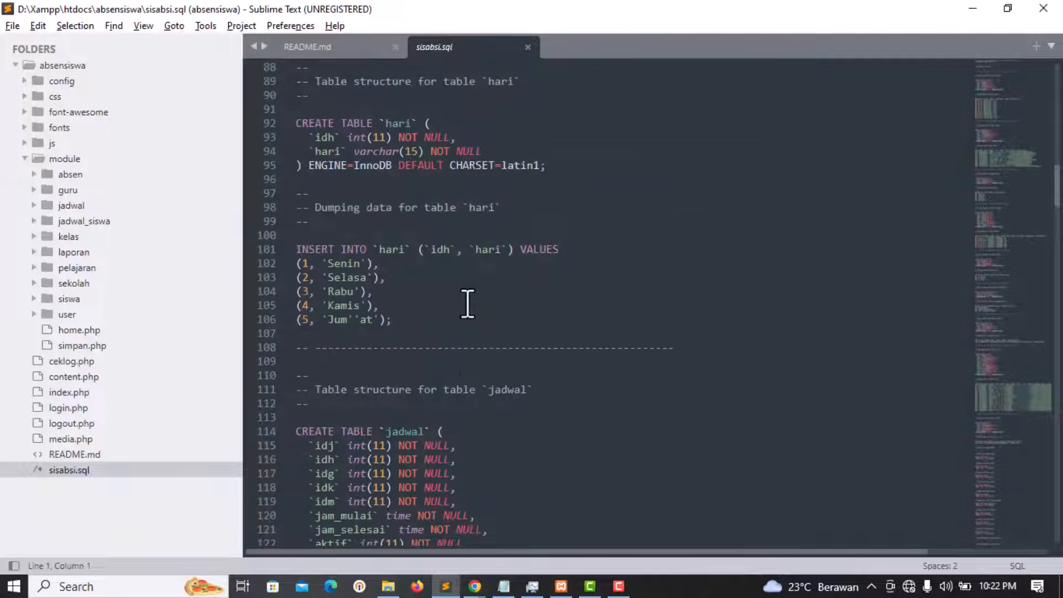
{"action": "scroll", "coordinate": [467, 304], "scroll_direction": "down", "scroll_amount": 4}
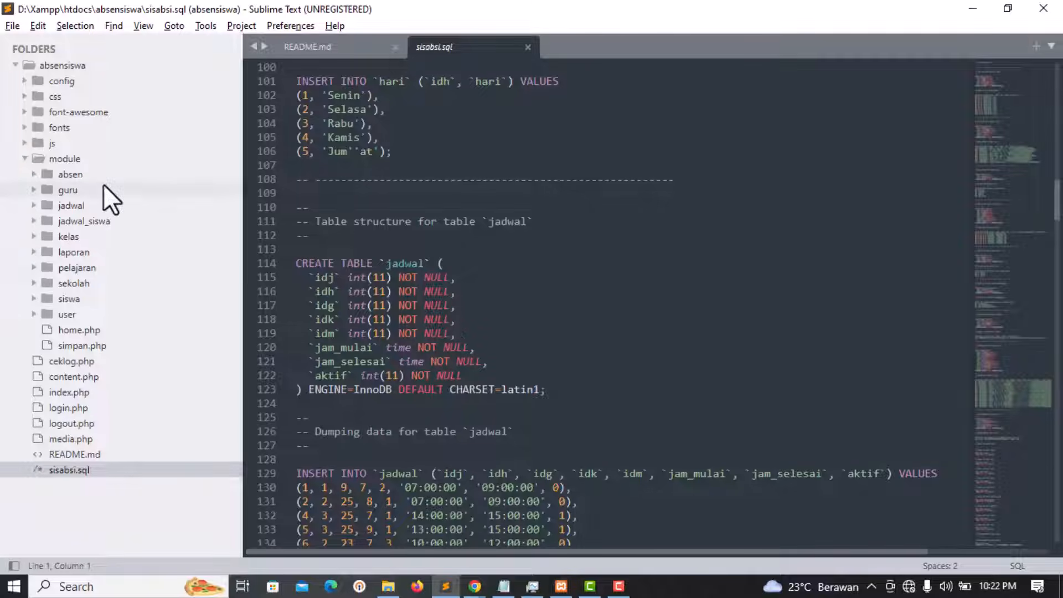
{"action": "left_click", "coordinate": [60, 85]}
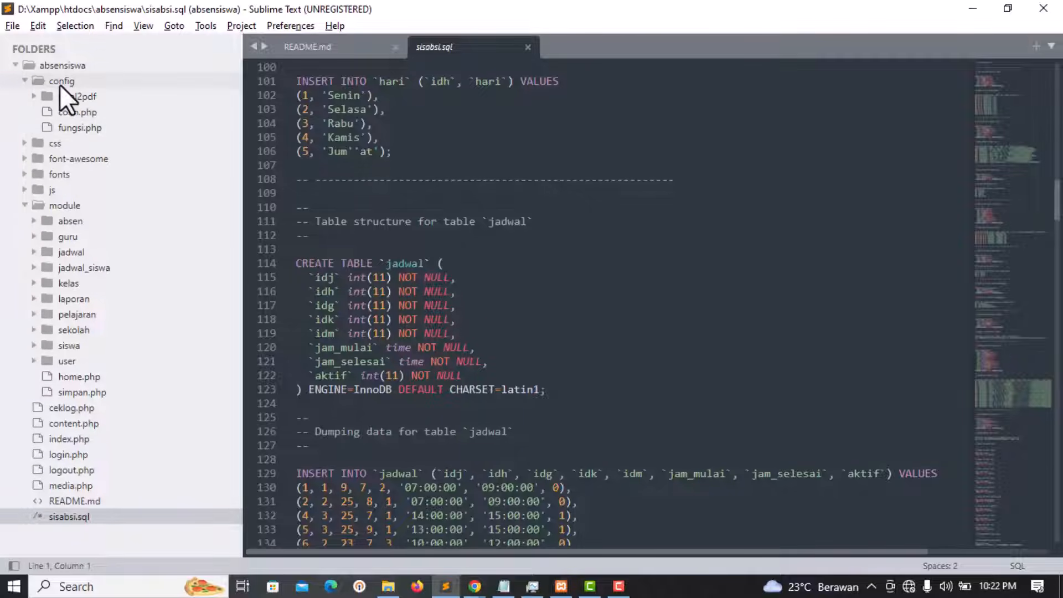
{"action": "left_click", "coordinate": [86, 123]}
{"action": "left_click", "coordinate": [87, 110]}
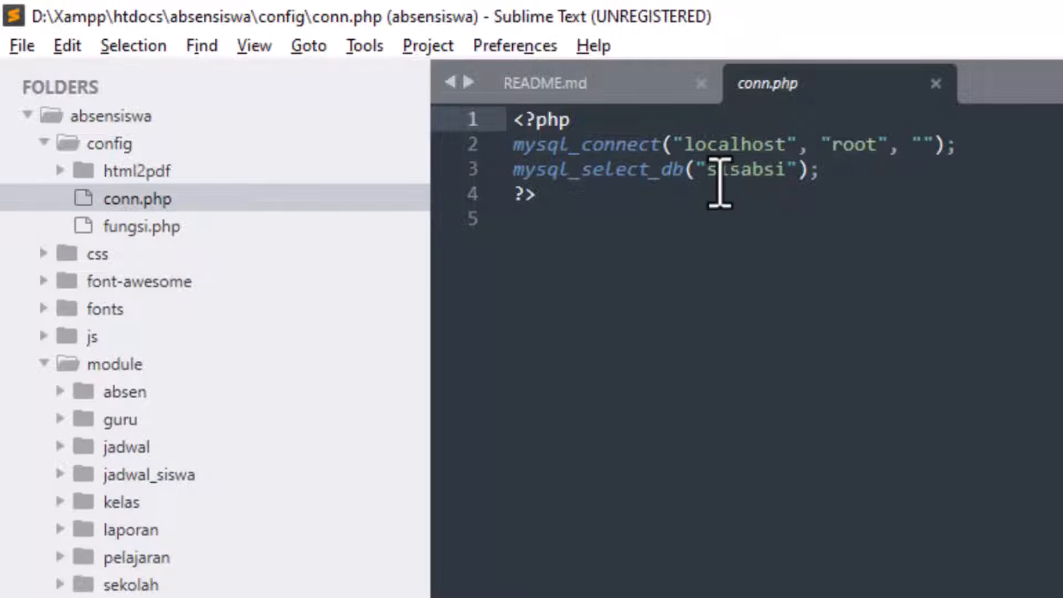
{"action": "left_click_drag", "start_coordinate": [719, 177], "coordinate": [775, 180]}
{"action": "left_click", "coordinate": [762, 199]}
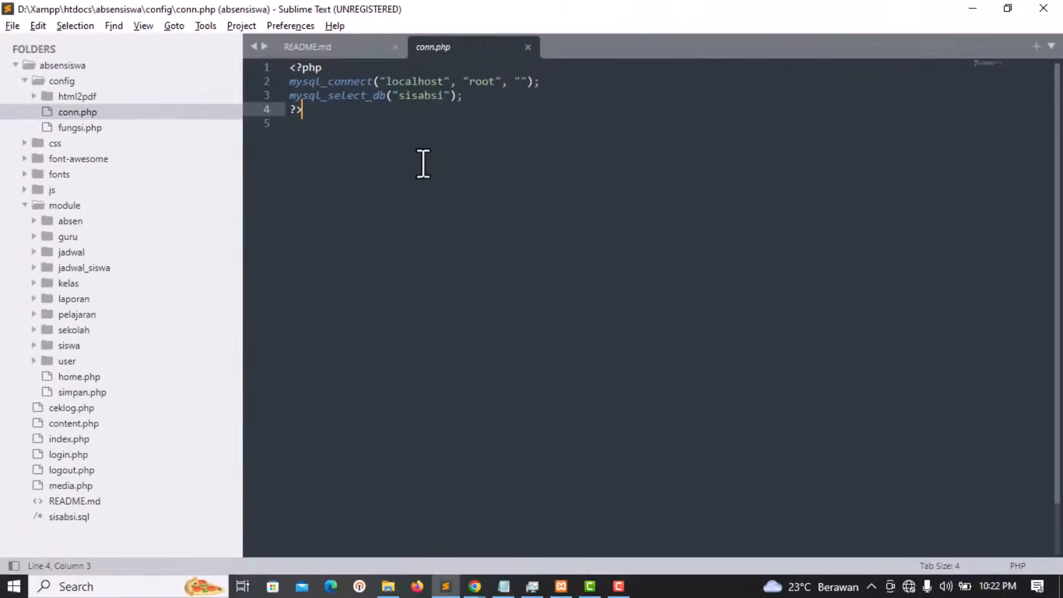
{"action": "key", "text": "alt+Tab"}
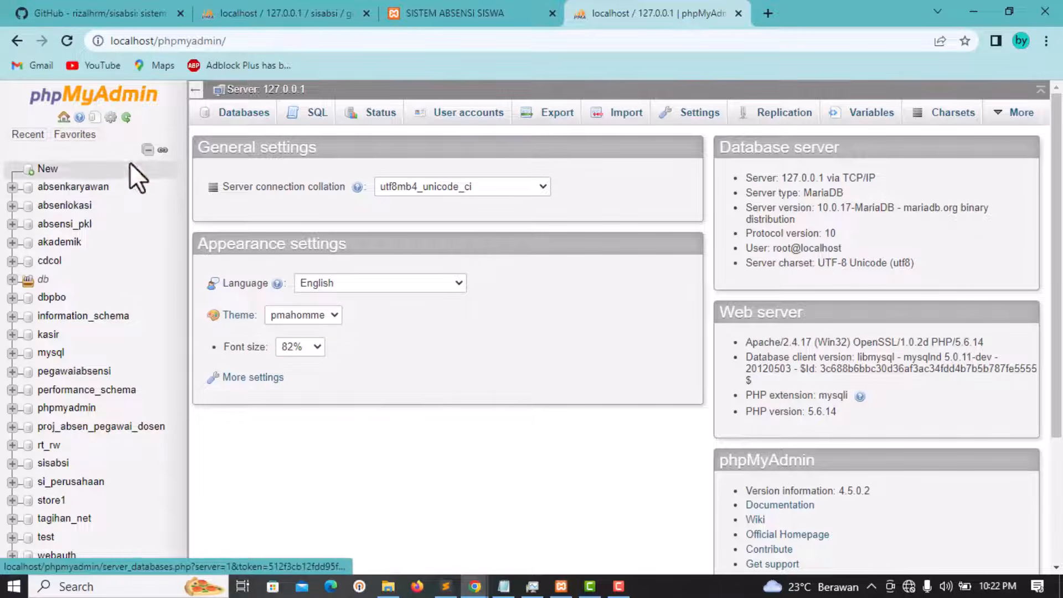
Step: Enter sisabsi as a new database name, then go to the server Import page
{"action": "left_click", "coordinate": [47, 169]}
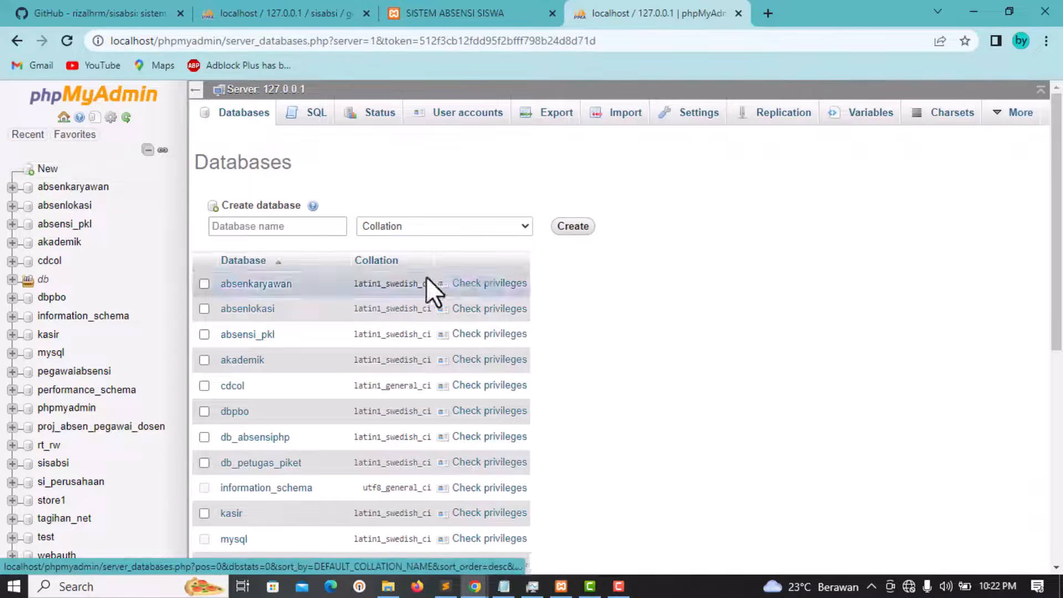
{"action": "left_click", "coordinate": [286, 226]}
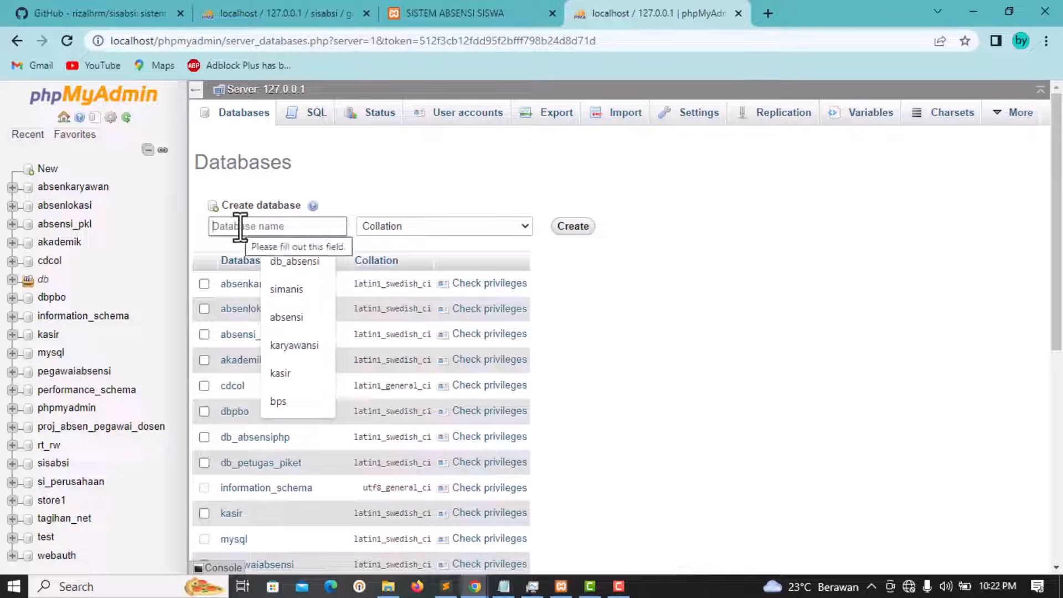
{"action": "type", "text": "sisabsi"}
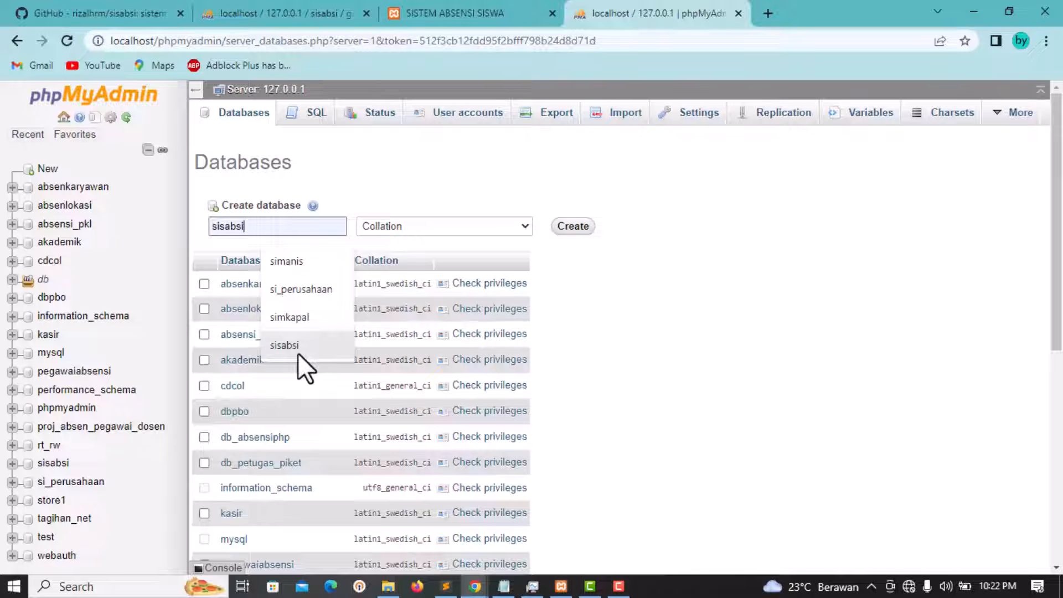
{"action": "left_click", "coordinate": [298, 348]}
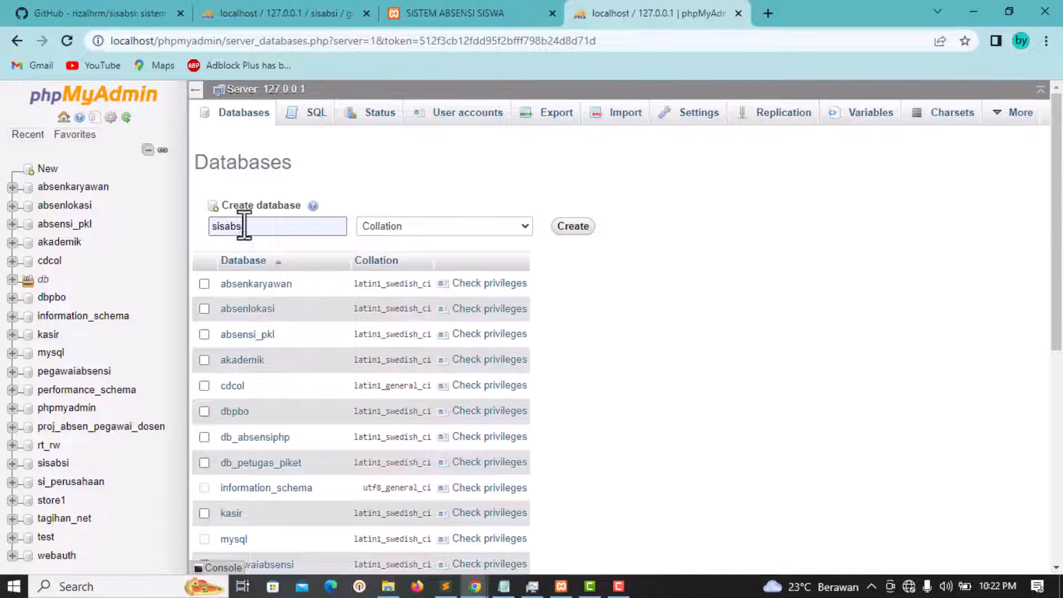
{"action": "left_click_drag", "start_coordinate": [271, 228], "coordinate": [215, 224]}
{"action": "left_click", "coordinate": [302, 227]}
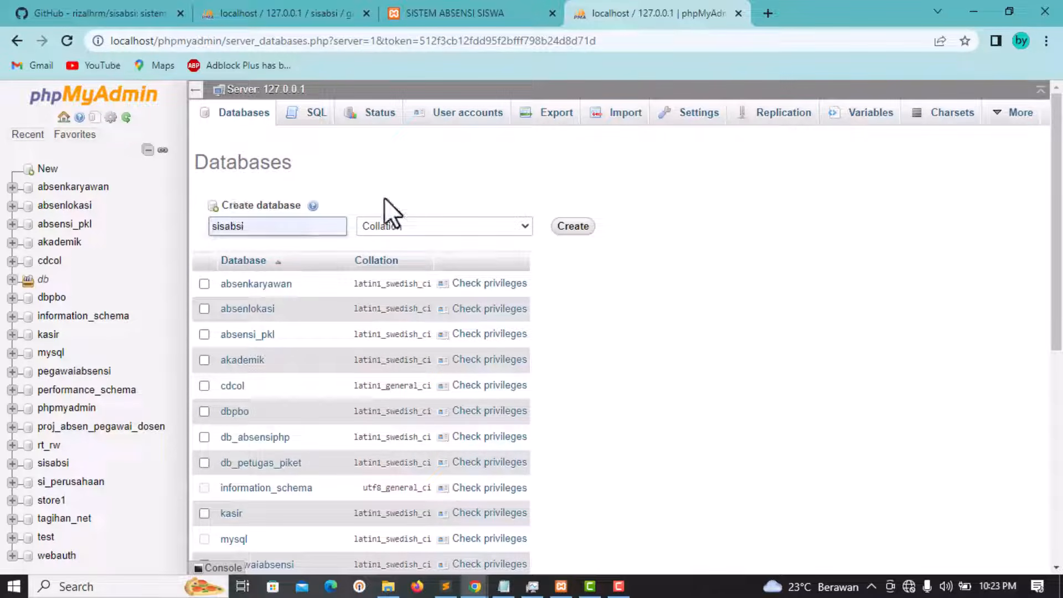
{"action": "left_click", "coordinate": [626, 114]}
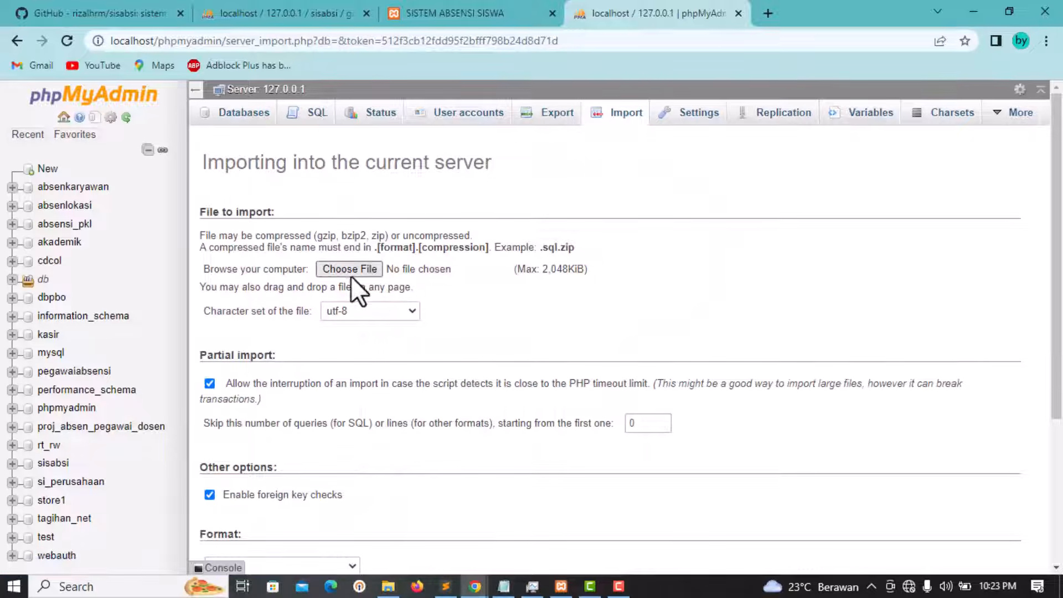
Step: Choose sisabsi.sql from D:\Xampp\htdocs\absensiswa as the file to import
{"action": "left_click", "coordinate": [349, 270]}
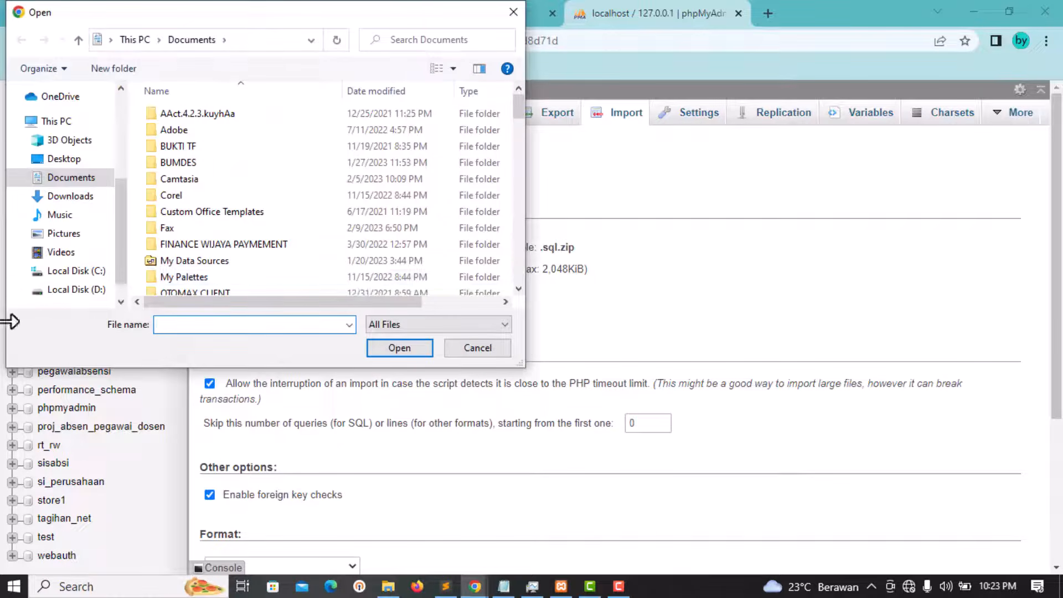
{"action": "left_click", "coordinate": [98, 287]}
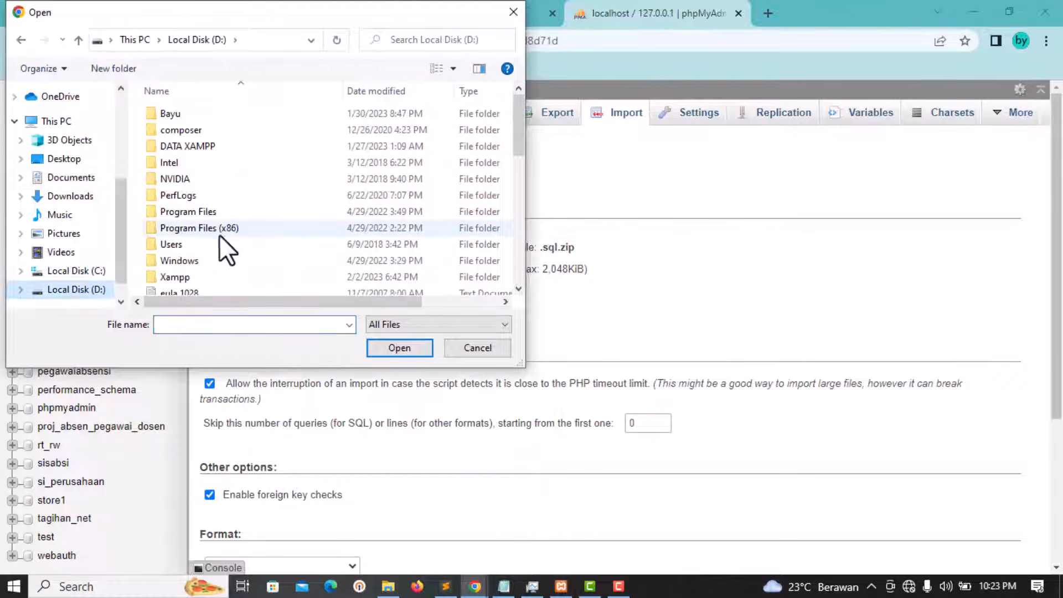
{"action": "scroll", "coordinate": [219, 235], "scroll_direction": "down", "scroll_amount": 2}
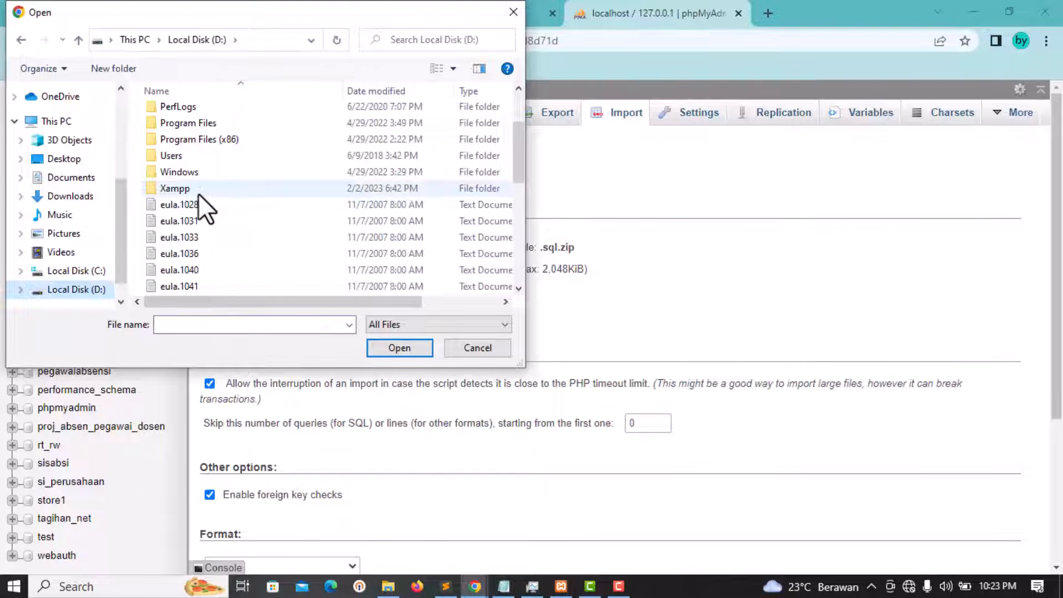
{"action": "double_click", "coordinate": [185, 188]}
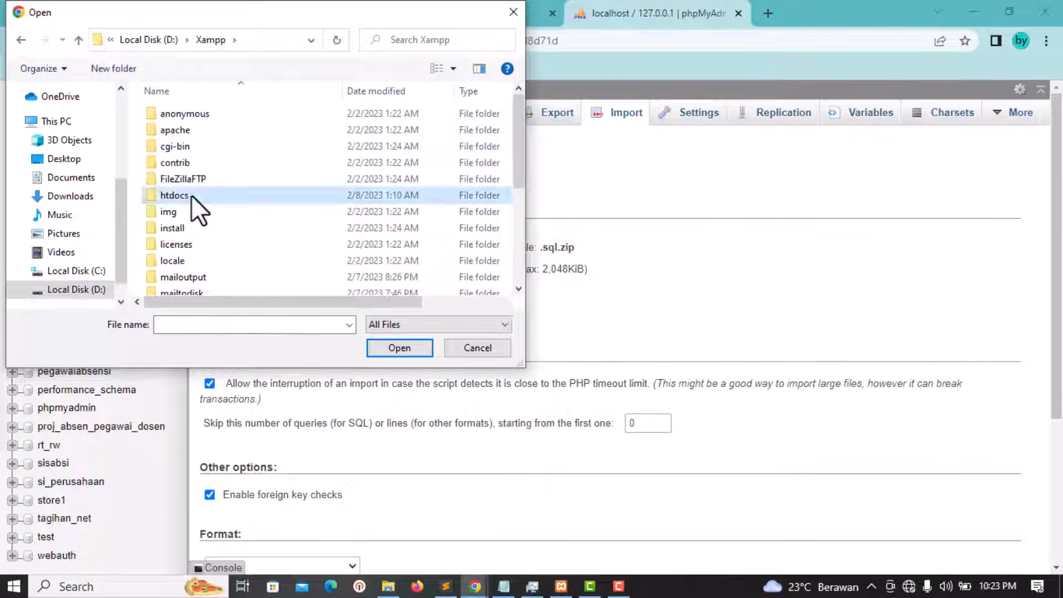
{"action": "double_click", "coordinate": [188, 195]}
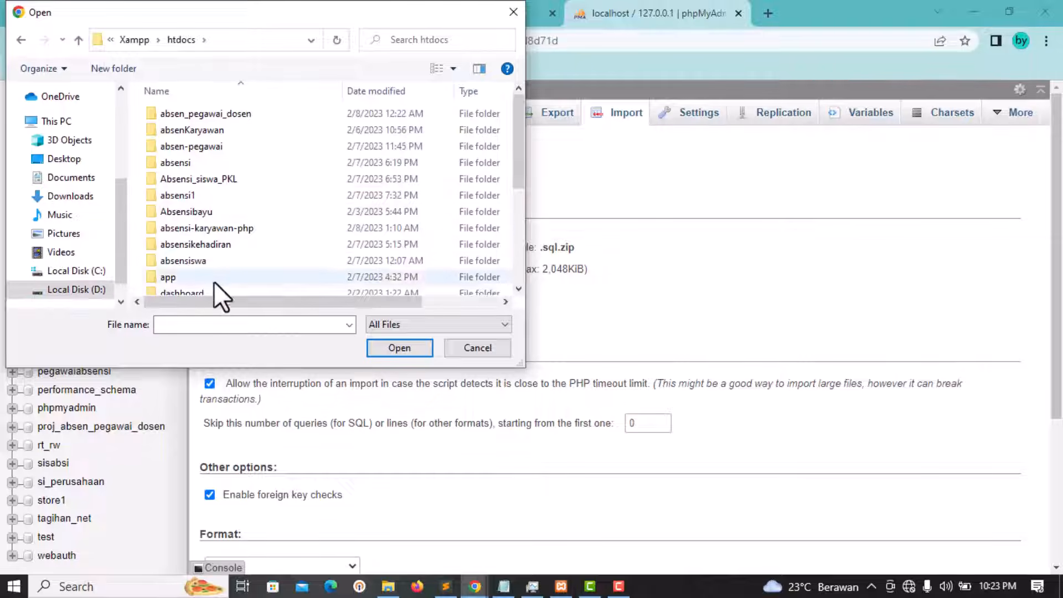
{"action": "scroll", "coordinate": [194, 184], "scroll_direction": "down", "scroll_amount": 2}
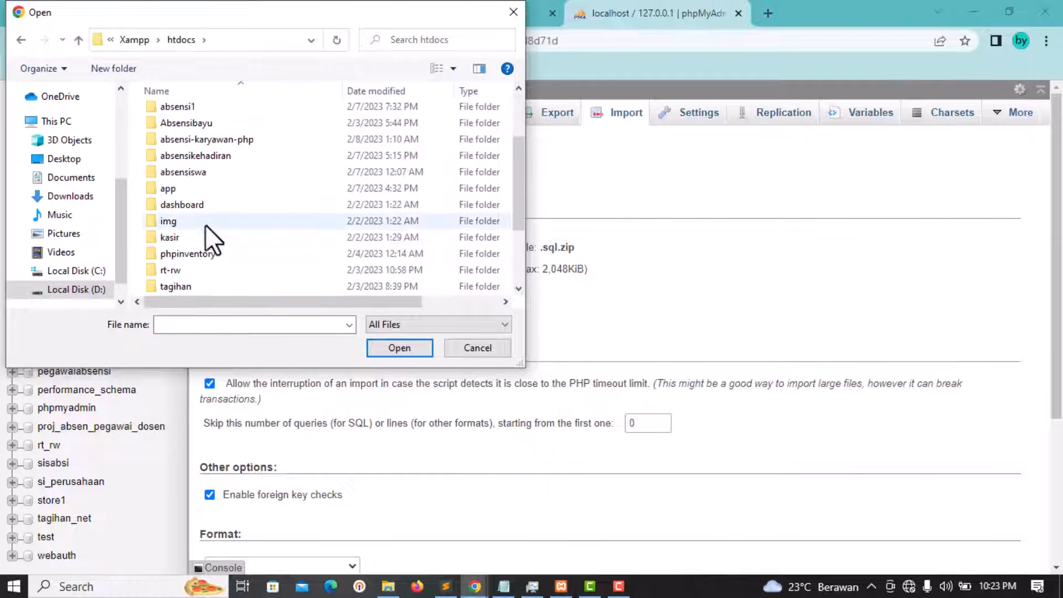
{"action": "double_click", "coordinate": [187, 172]}
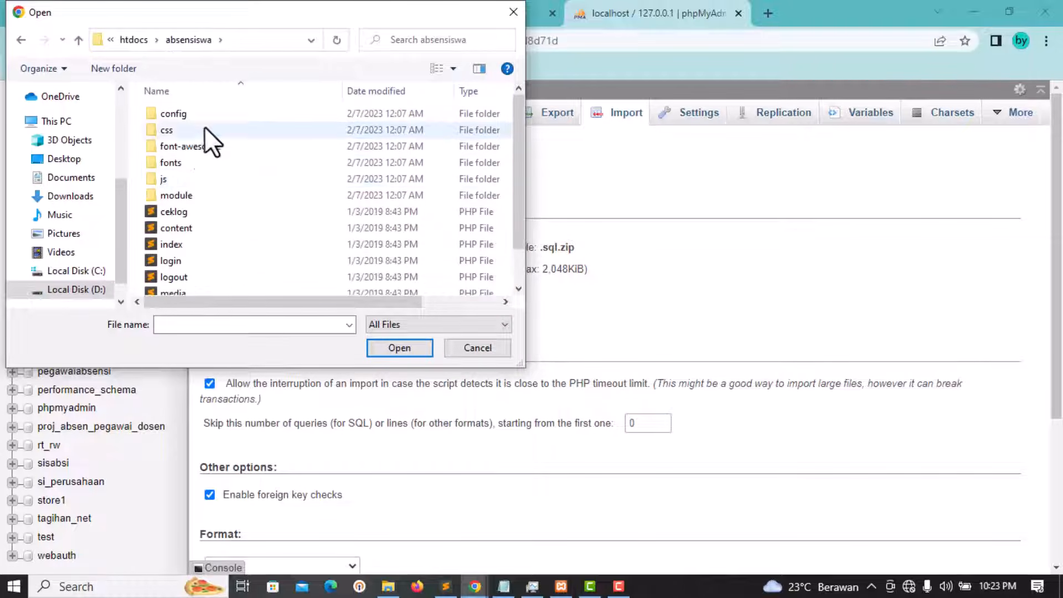
{"action": "scroll", "coordinate": [224, 138], "scroll_direction": "down", "scroll_amount": 1}
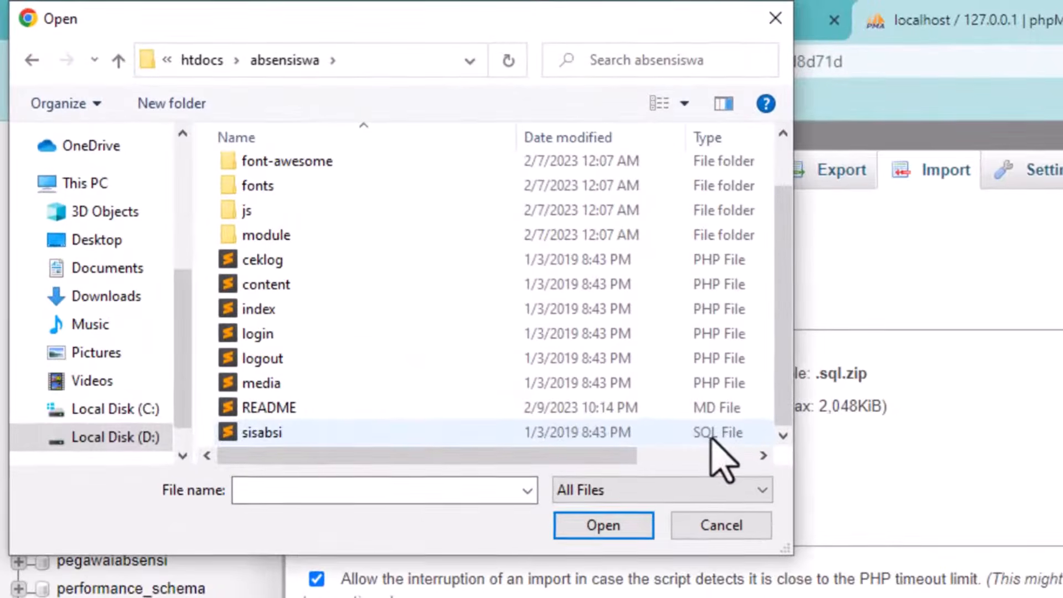
{"action": "left_click", "coordinate": [295, 431]}
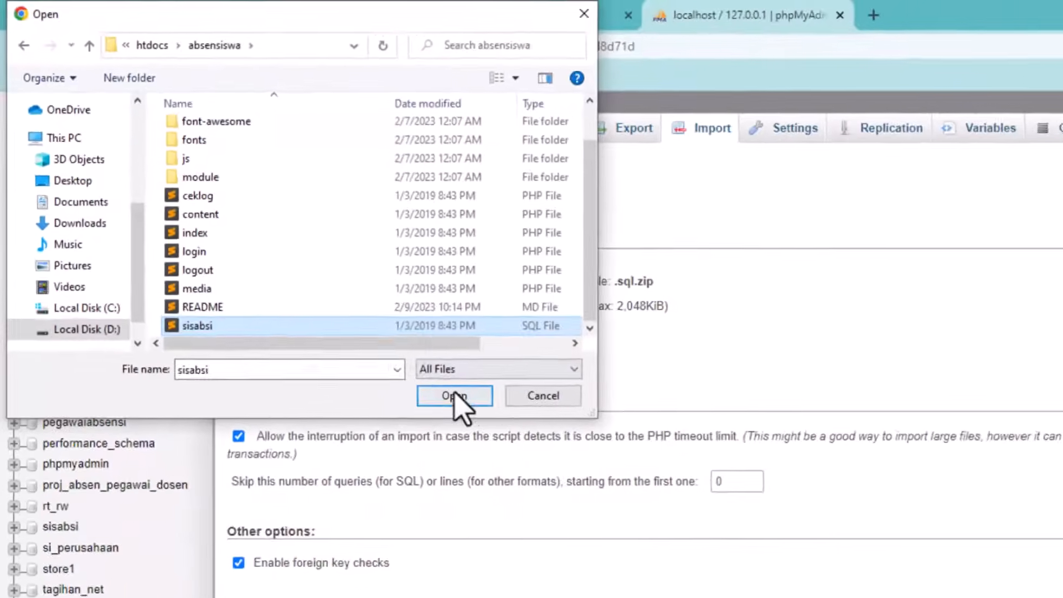
{"action": "left_click", "coordinate": [604, 525]}
Step: Open the sisabsi database to list its 9 tables
{"action": "scroll", "coordinate": [450, 300], "scroll_direction": "down", "scroll_amount": 4}
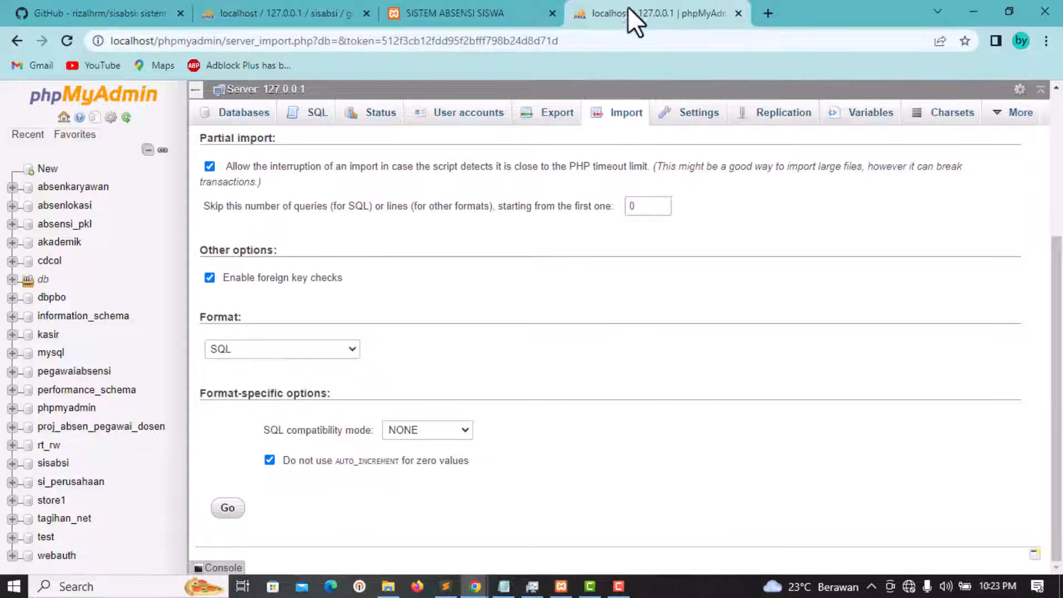
{"action": "scroll", "coordinate": [689, 342], "scroll_direction": "up", "scroll_amount": 4}
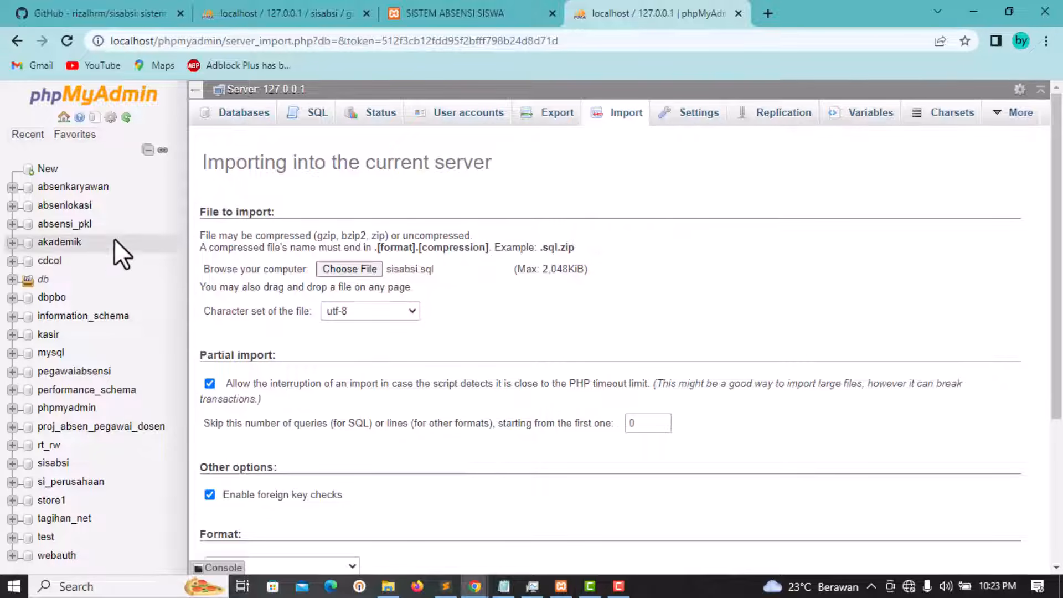
{"action": "scroll", "coordinate": [97, 368], "scroll_direction": "down", "scroll_amount": 4}
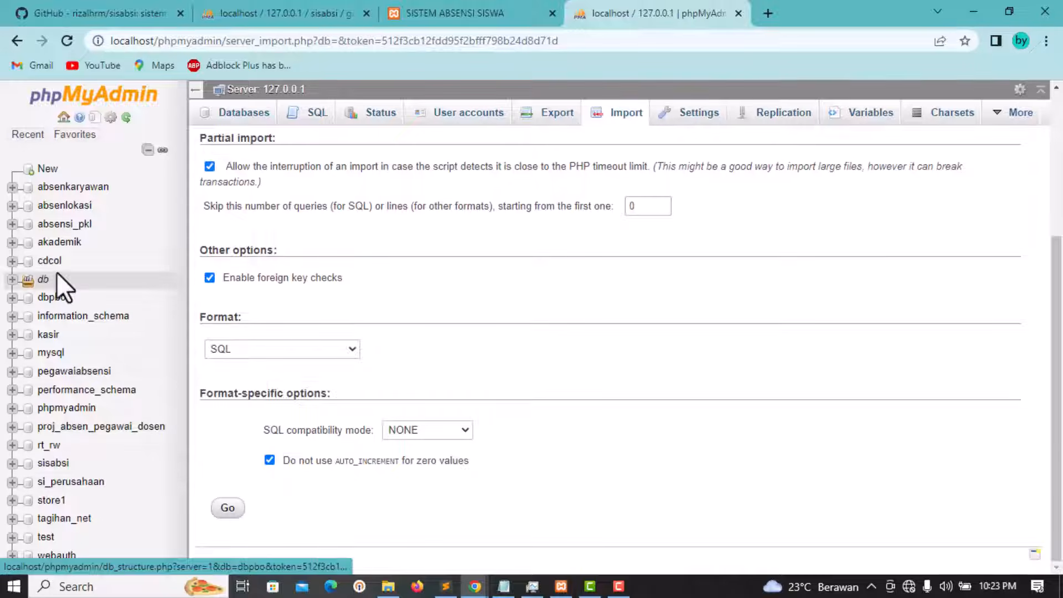
{"action": "scroll", "coordinate": [61, 354], "scroll_direction": "up", "scroll_amount": 4}
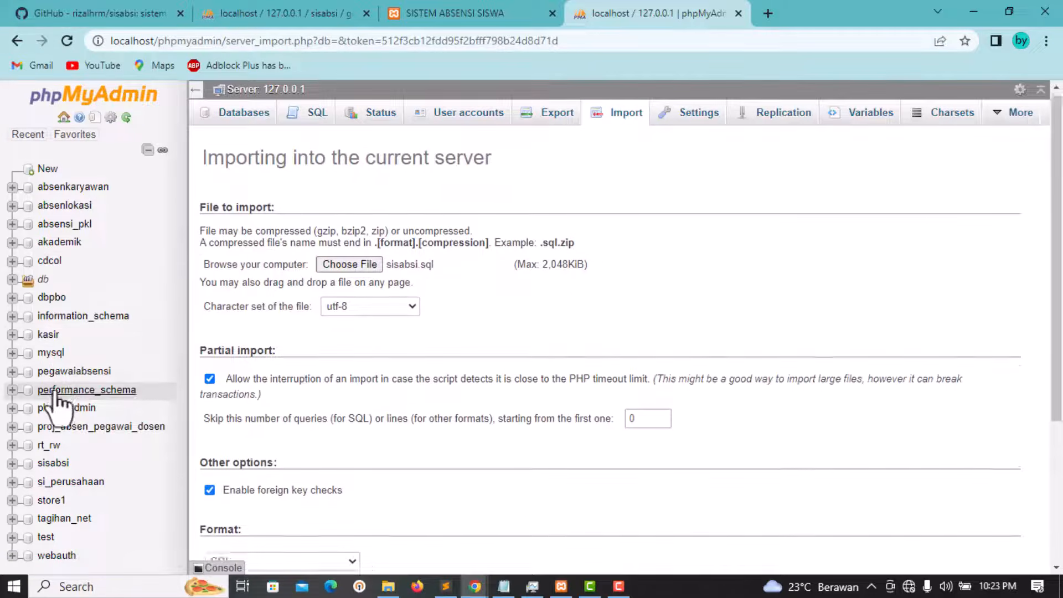
{"action": "scroll", "coordinate": [50, 443], "scroll_direction": "down", "scroll_amount": 4}
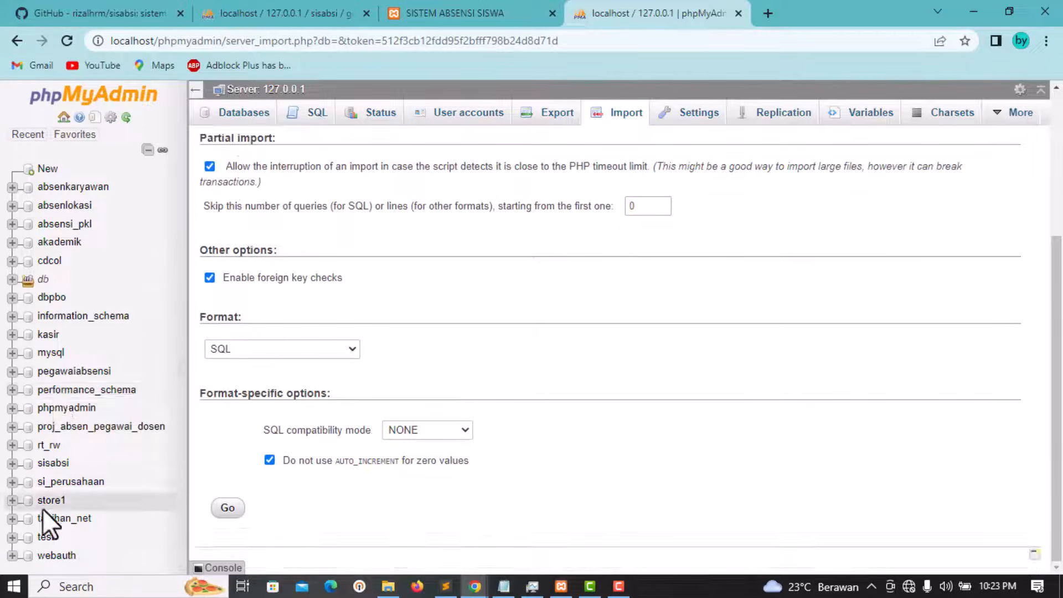
{"action": "left_click", "coordinate": [56, 463]}
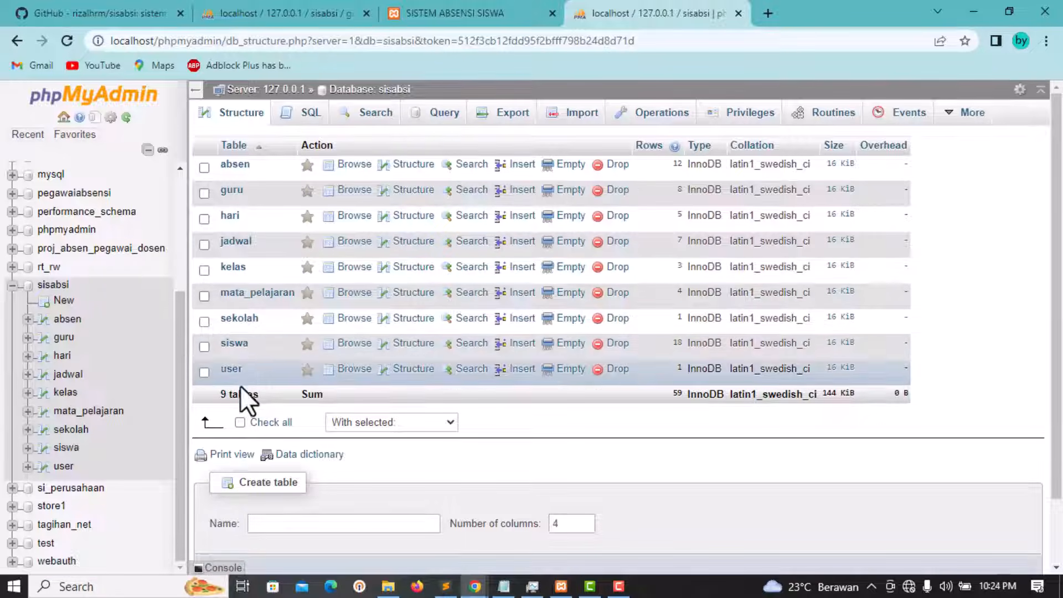
Step: Browse the user, guru and siswa tables, inspecting the first student's nis value
{"action": "left_click", "coordinate": [235, 372]}
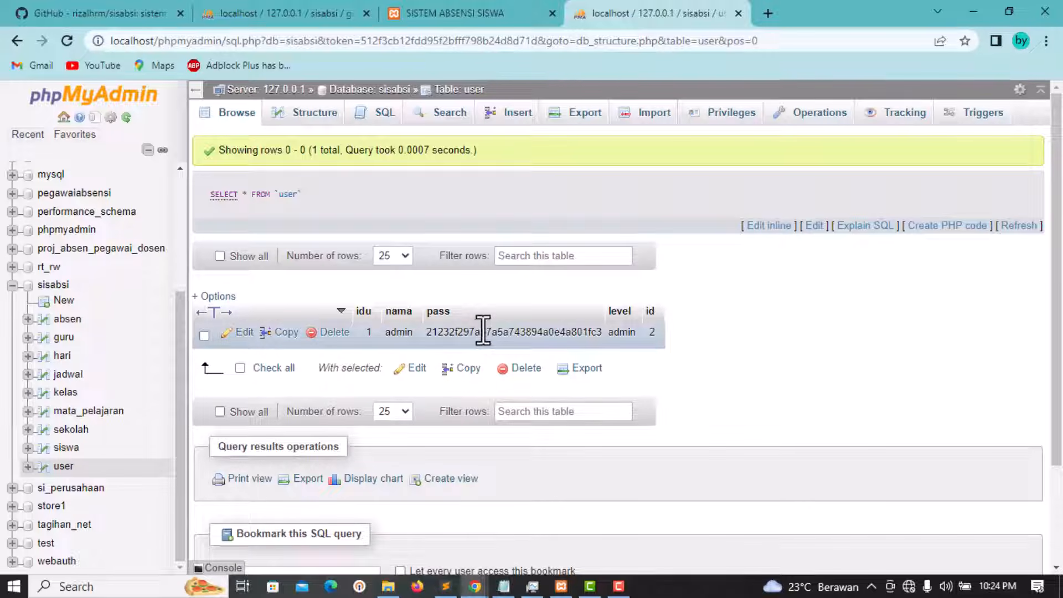
{"action": "left_click", "coordinate": [64, 339]}
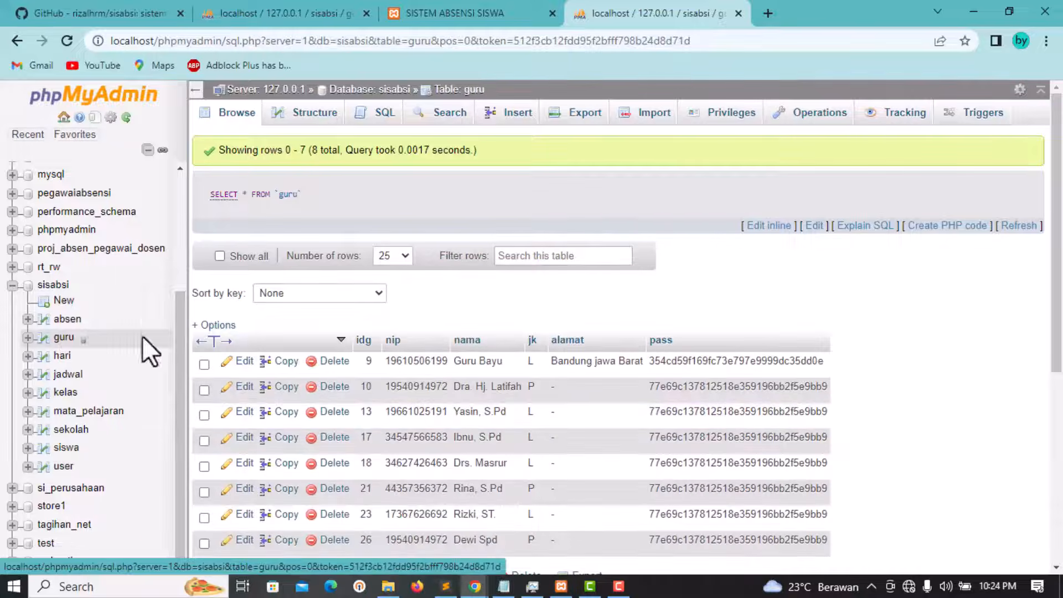
{"action": "scroll", "coordinate": [527, 422], "scroll_direction": "down", "scroll_amount": 4}
{"action": "scroll", "coordinate": [531, 409], "scroll_direction": "up", "scroll_amount": 3}
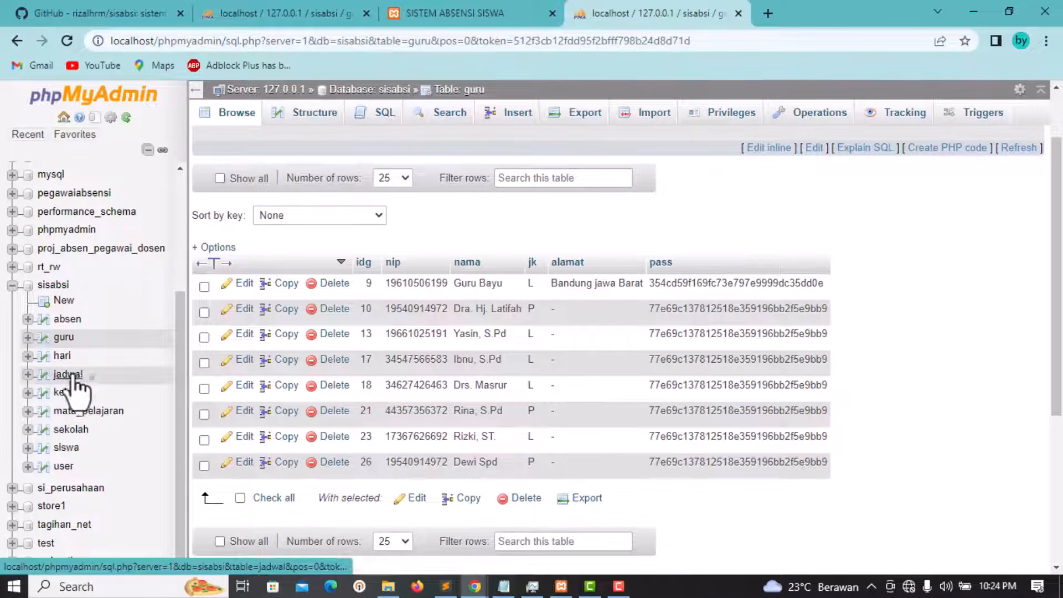
{"action": "left_click", "coordinate": [66, 448]}
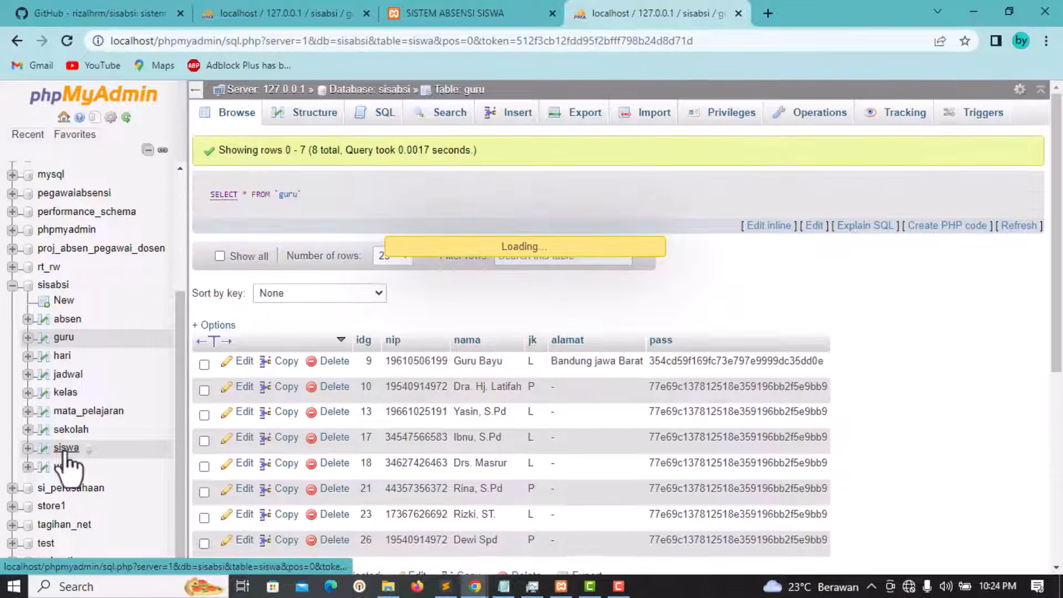
{"action": "scroll", "coordinate": [403, 367], "scroll_direction": "down", "scroll_amount": 4}
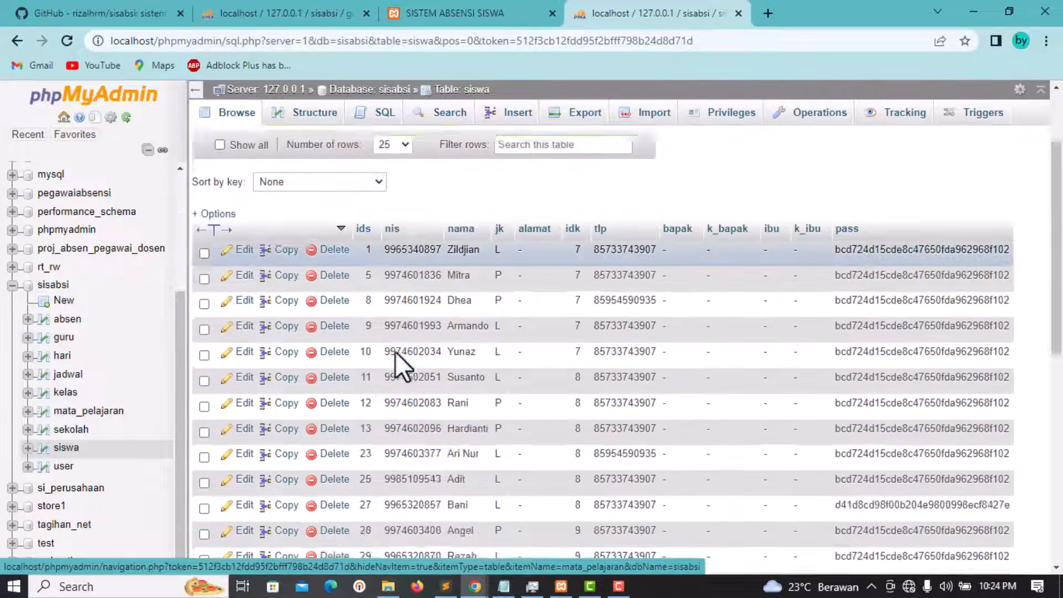
{"action": "scroll", "coordinate": [489, 309], "scroll_direction": "up", "scroll_amount": 5}
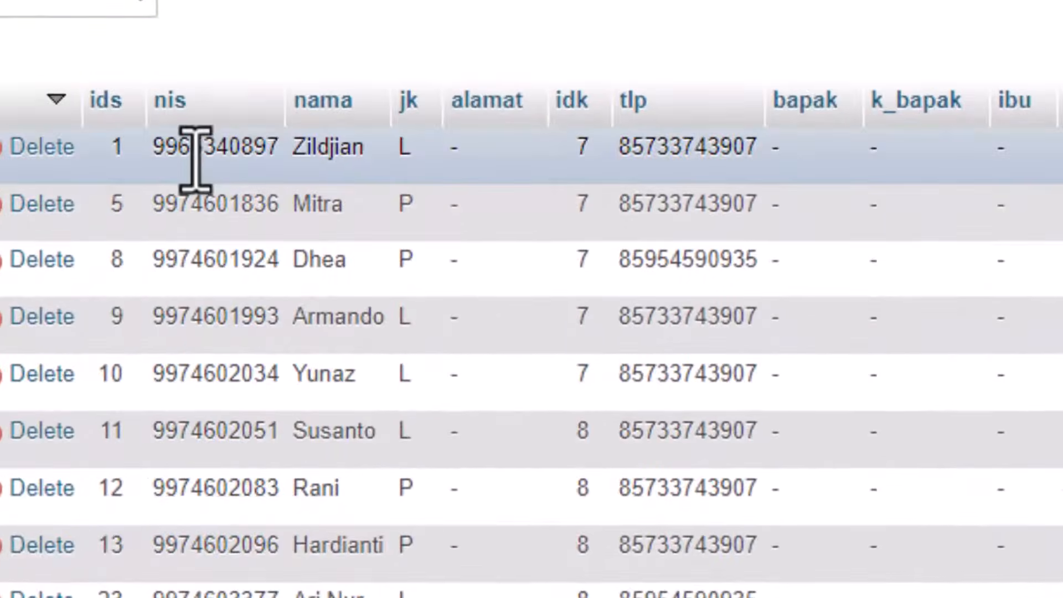
{"action": "double_click", "coordinate": [216, 140]}
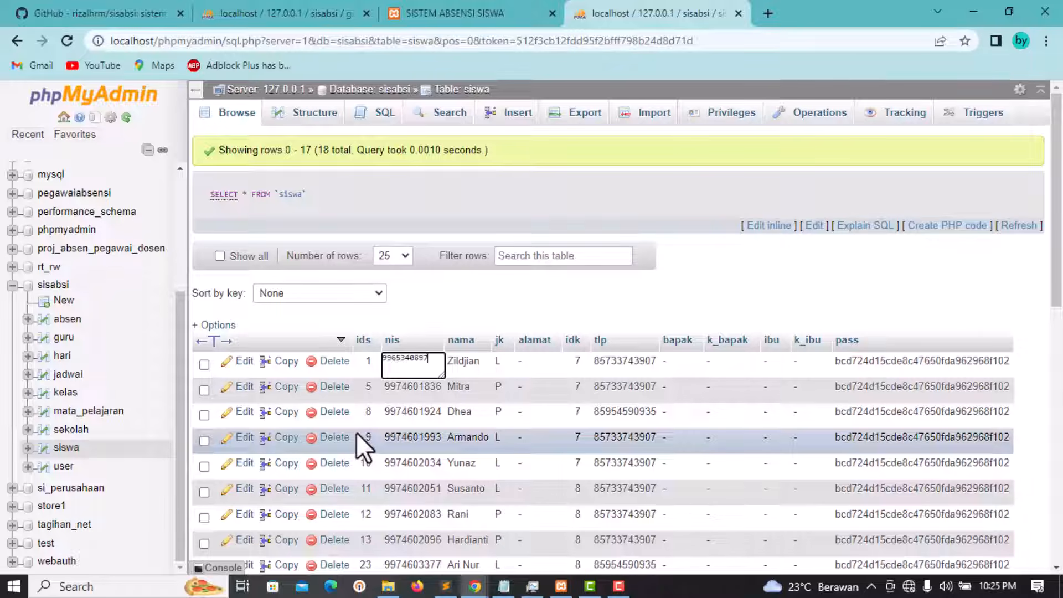
Step: Enter localhost/ in a new Chrome tab, then switch to Sublime Text
{"action": "left_click", "coordinate": [767, 13]}
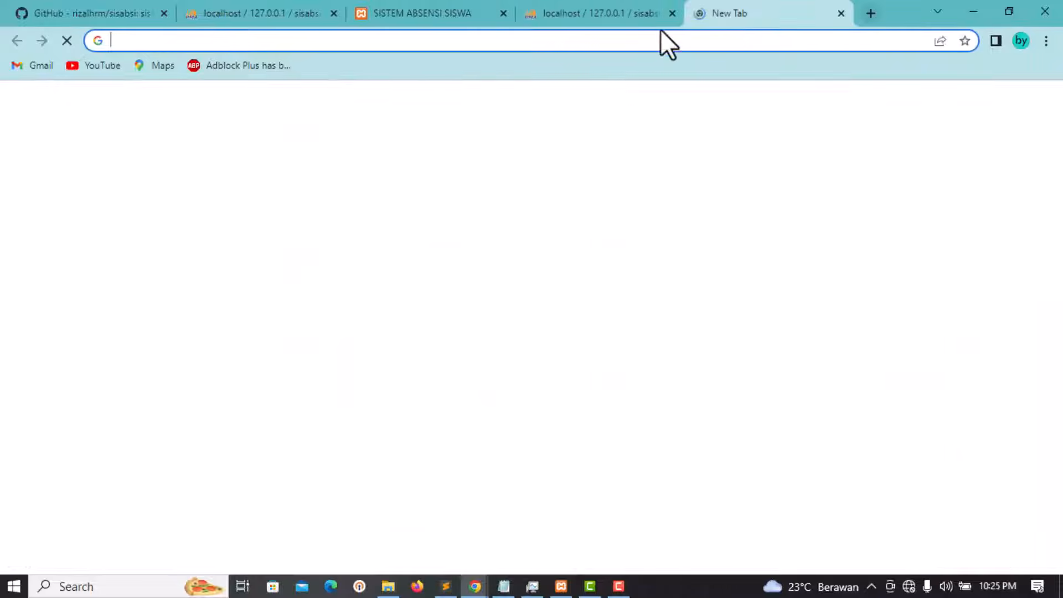
{"action": "left_click", "coordinate": [638, 39]}
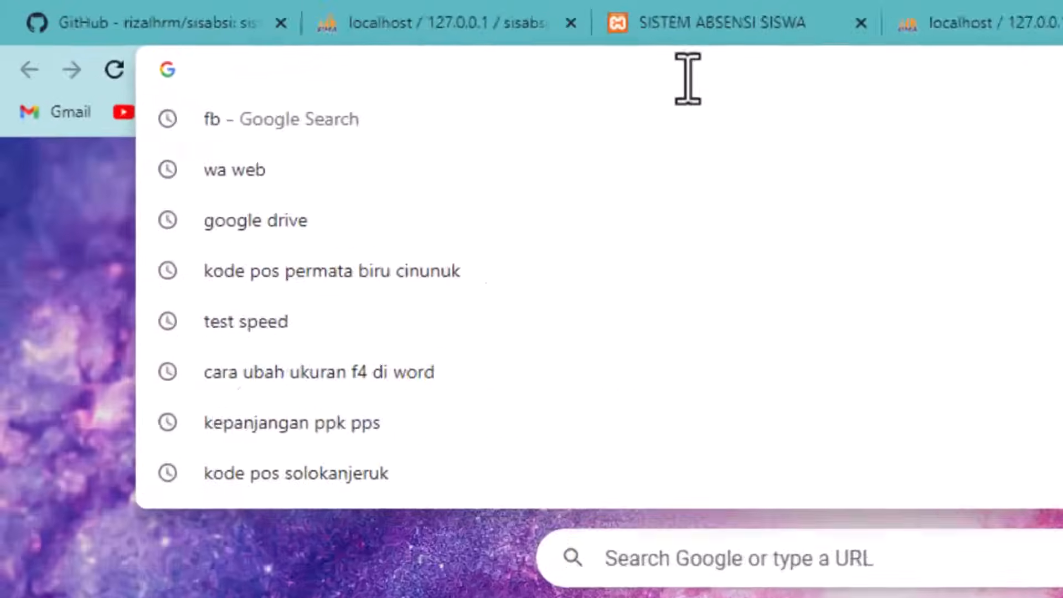
{"action": "type", "text": "lo"}
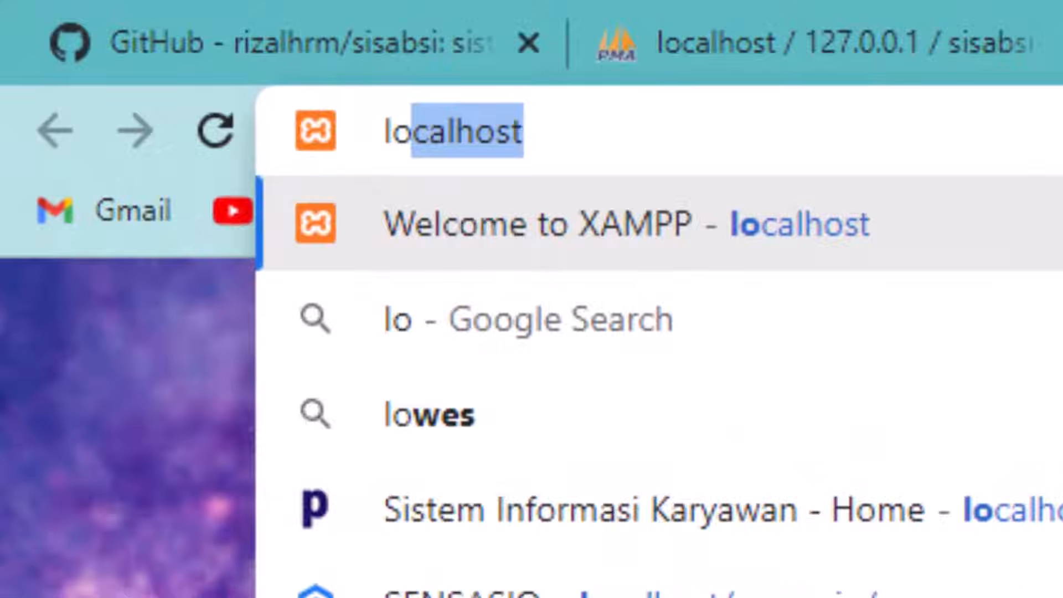
{"action": "key", "text": "Right"}
{"action": "type", "text": "/"}
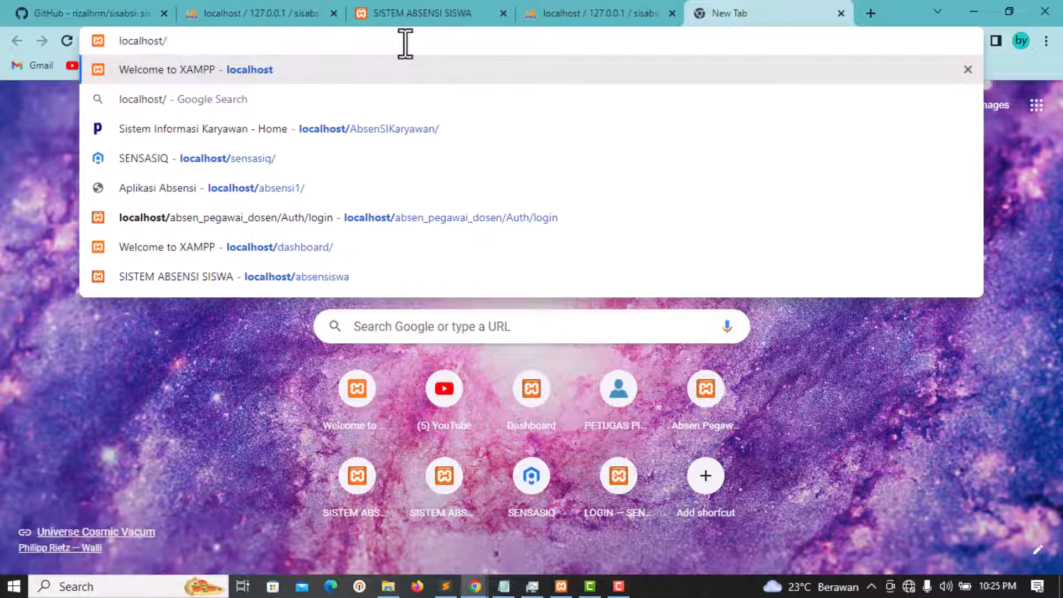
{"action": "left_click", "coordinate": [446, 586]}
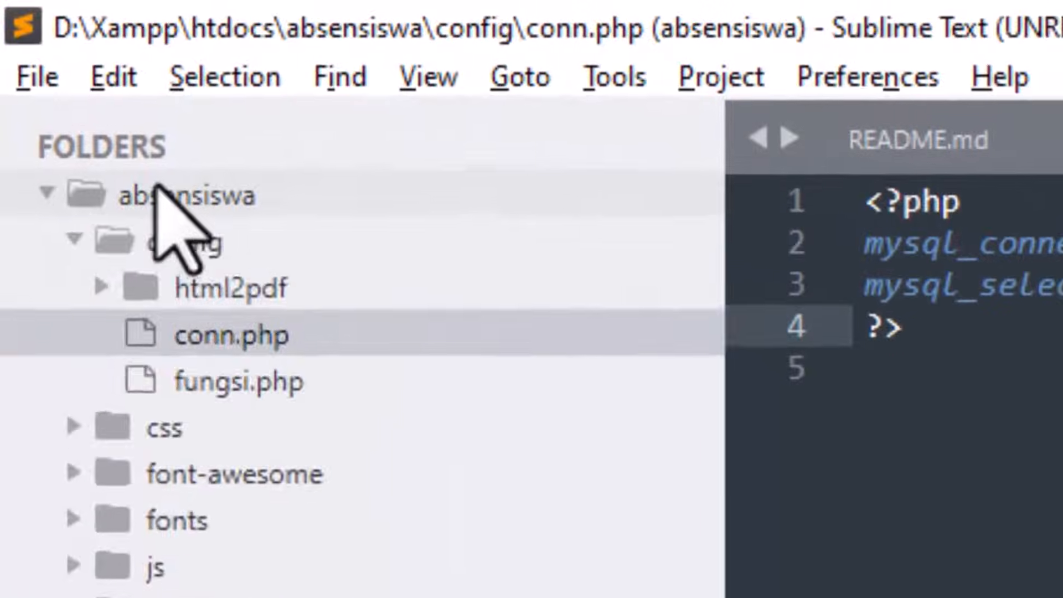
Step: Collapse the absensiswa folder and copy its name from the Rename prompt, then return to Chrome
{"action": "left_click", "coordinate": [53, 65]}
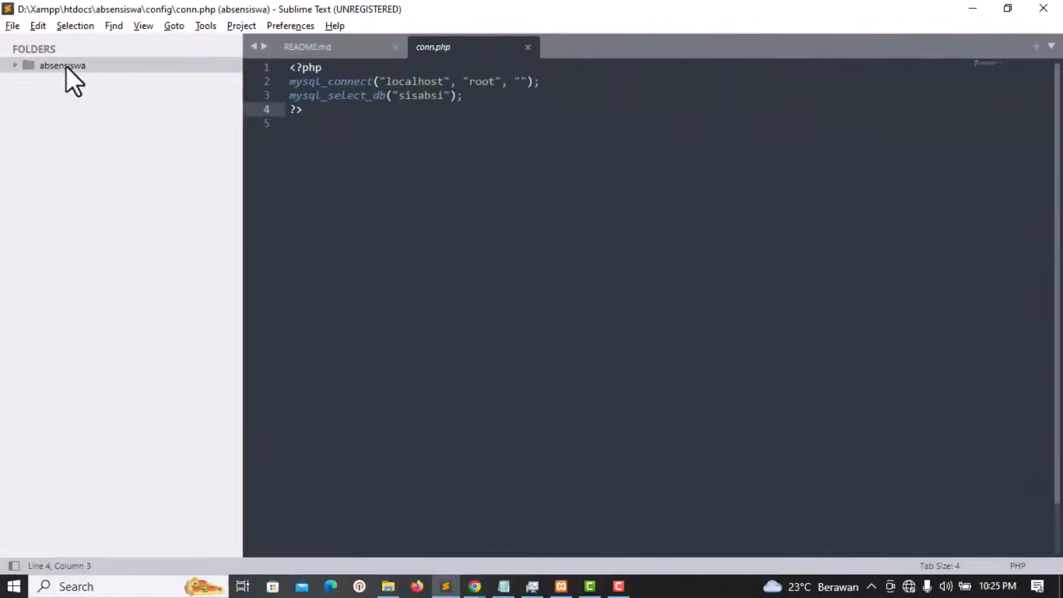
{"action": "right_click", "coordinate": [82, 84]}
{"action": "left_click", "coordinate": [149, 127]}
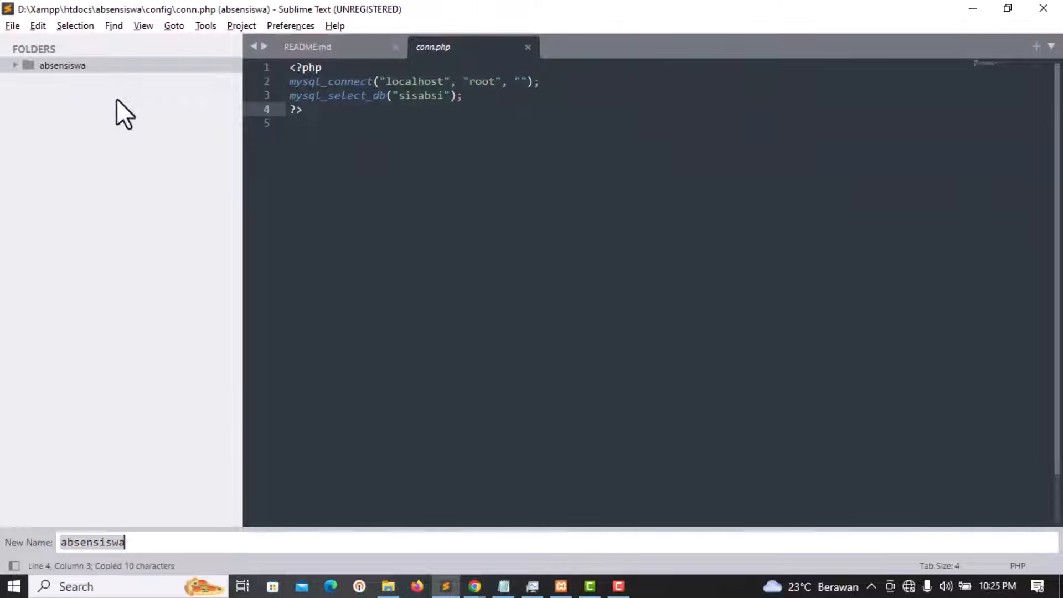
{"action": "key", "text": "Return"}
{"action": "key", "text": "alt+Tab"}
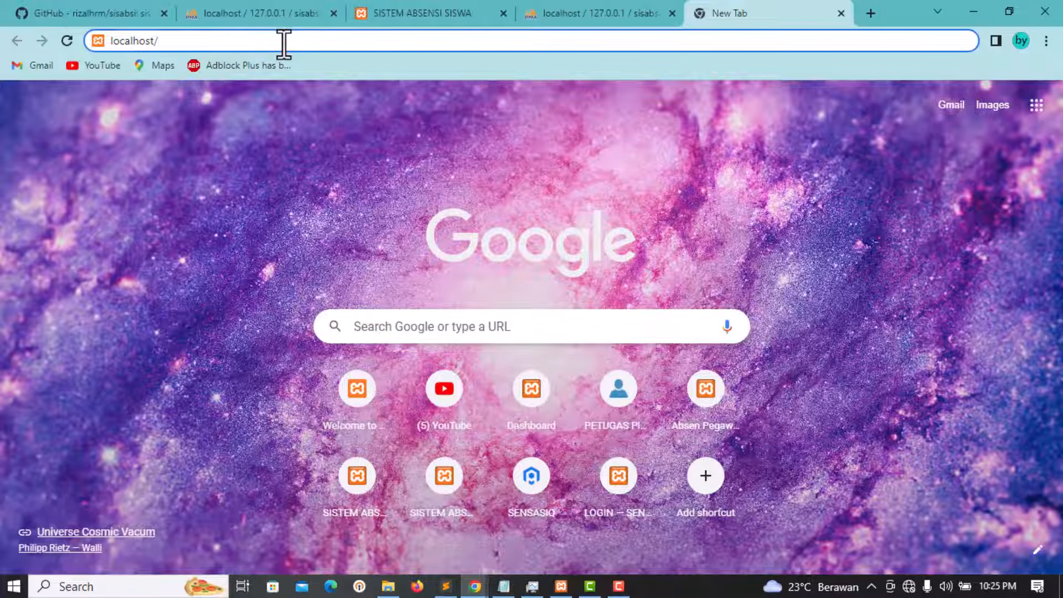
Step: Load the localhost/absensiswa login page, then switch back to Sublime Text
{"action": "type", "text": "absensiswa"}
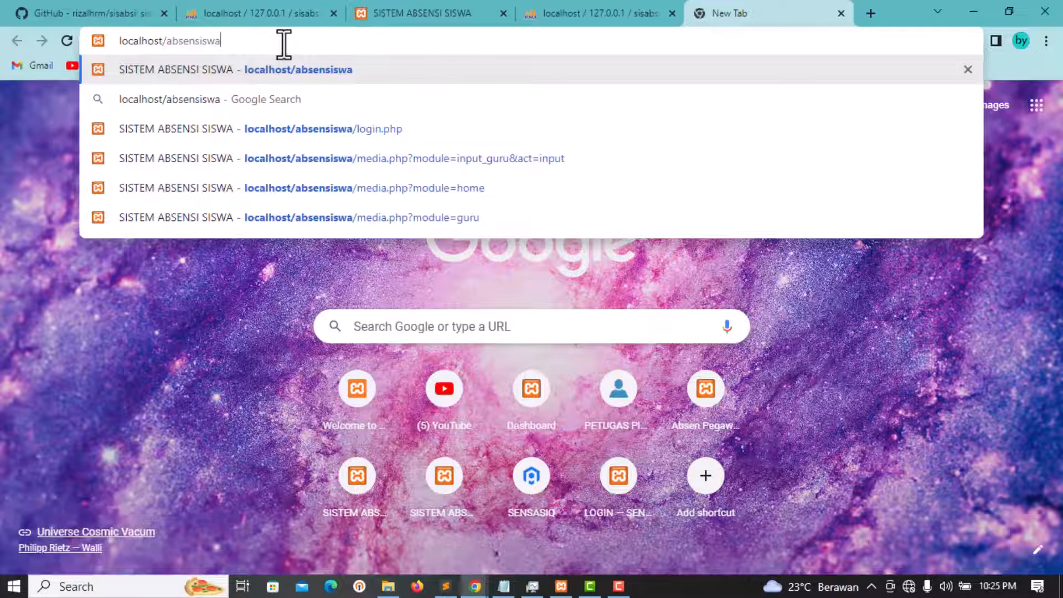
{"action": "key", "text": "Return"}
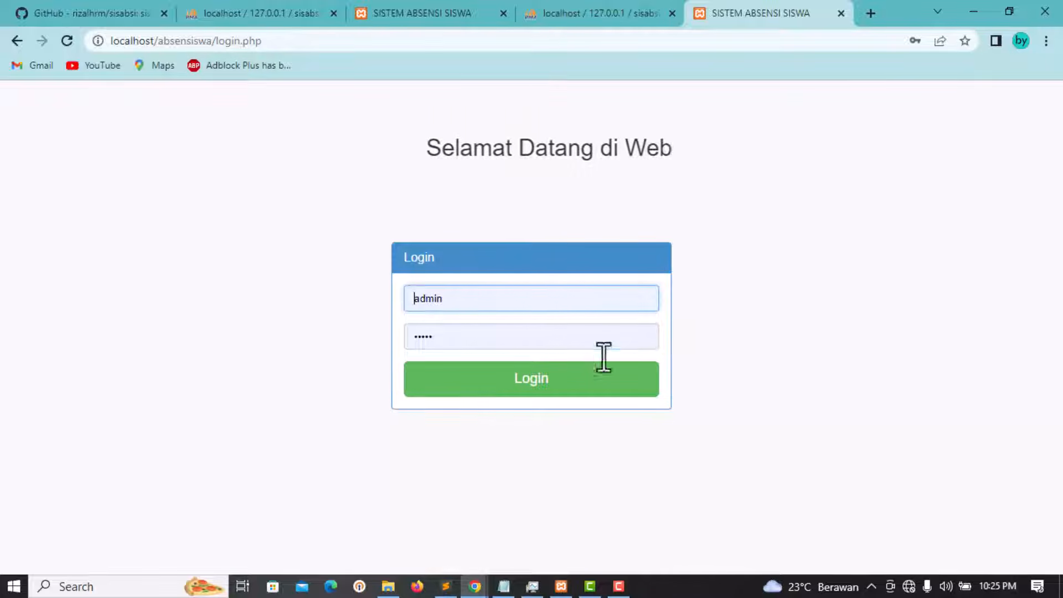
{"action": "left_click", "coordinate": [446, 587]}
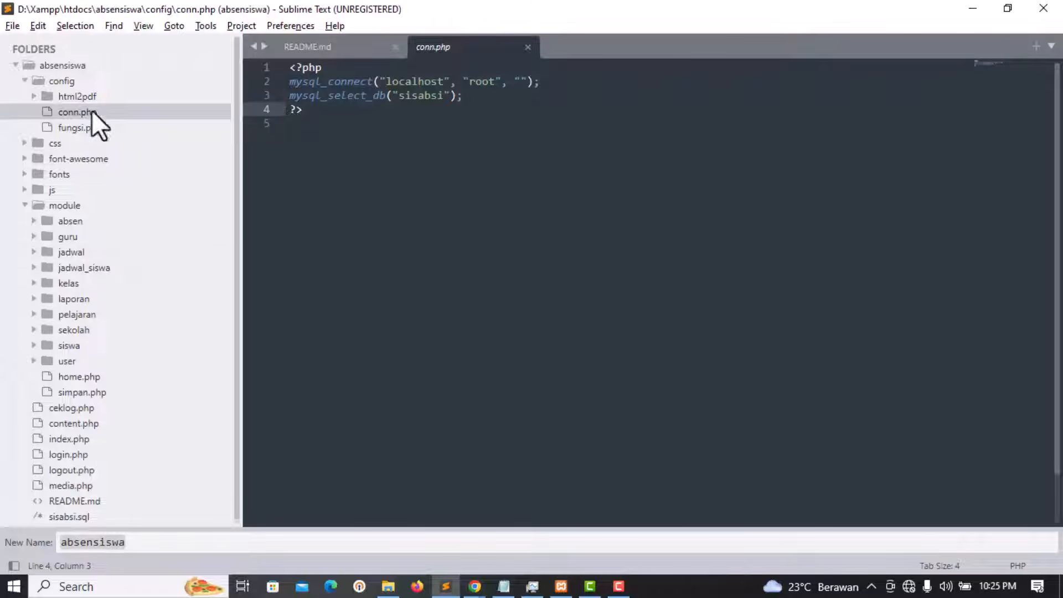
Step: Open login.php and select its SISTEM ABSENSI SISWA title on line 9, then return to the browser
{"action": "left_click", "coordinate": [25, 80]}
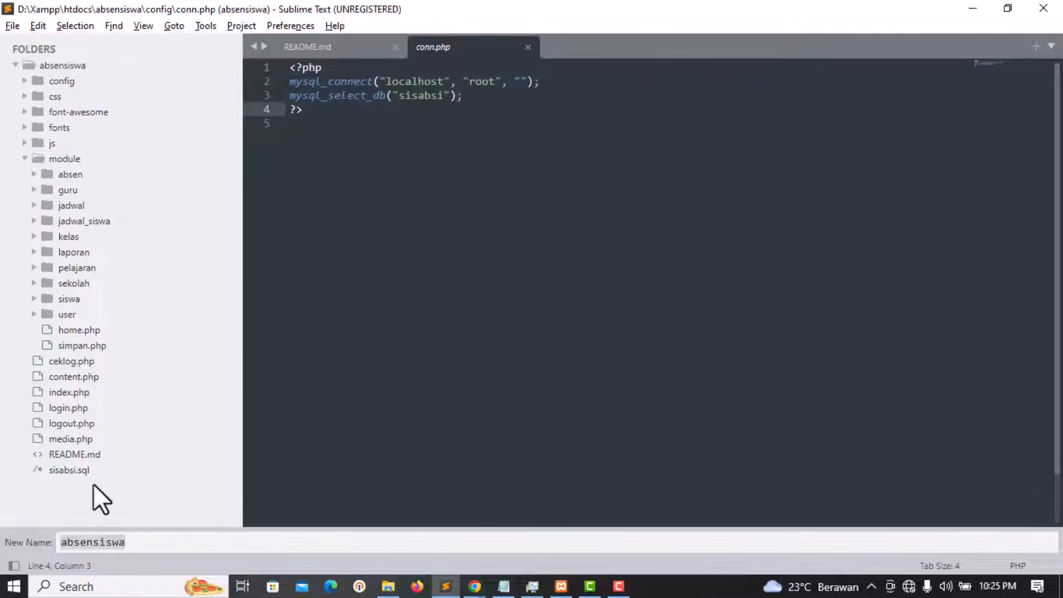
{"action": "left_click", "coordinate": [84, 407]}
{"action": "scroll", "coordinate": [437, 232], "scroll_direction": "down", "scroll_amount": 10}
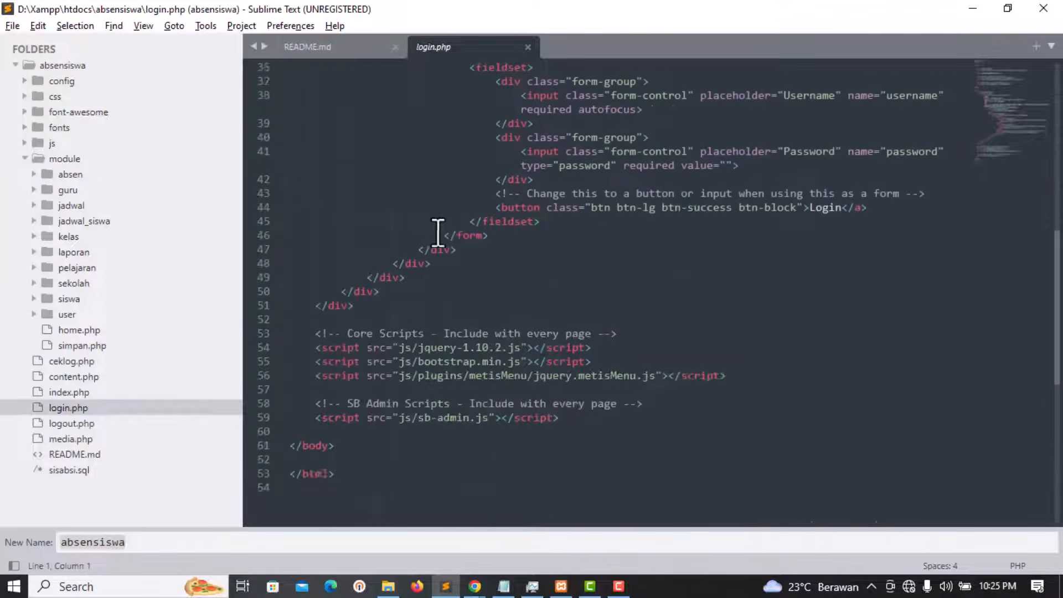
{"action": "scroll", "coordinate": [437, 232], "scroll_direction": "up", "scroll_amount": 11}
{"action": "left_click", "coordinate": [491, 180]}
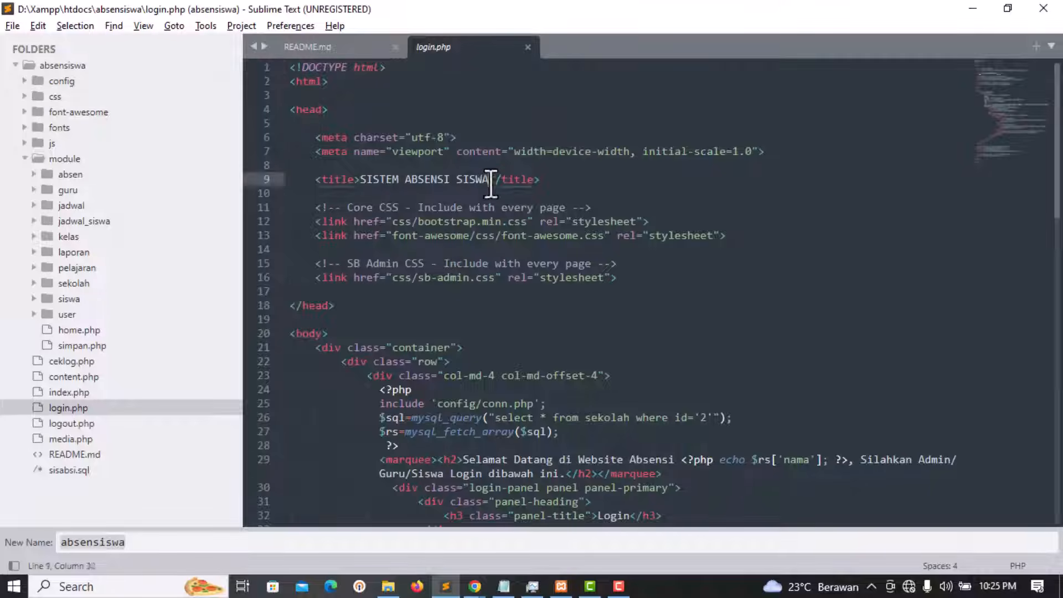
{"action": "left_click_drag", "start_coordinate": [491, 180], "coordinate": [394, 178]}
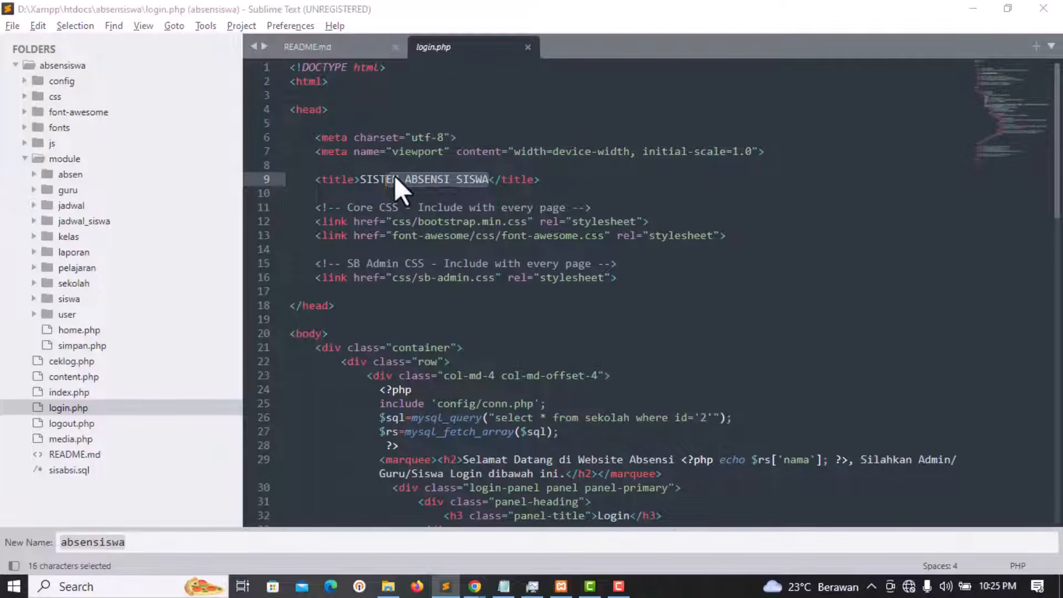
{"action": "key", "text": "alt+Tab"}
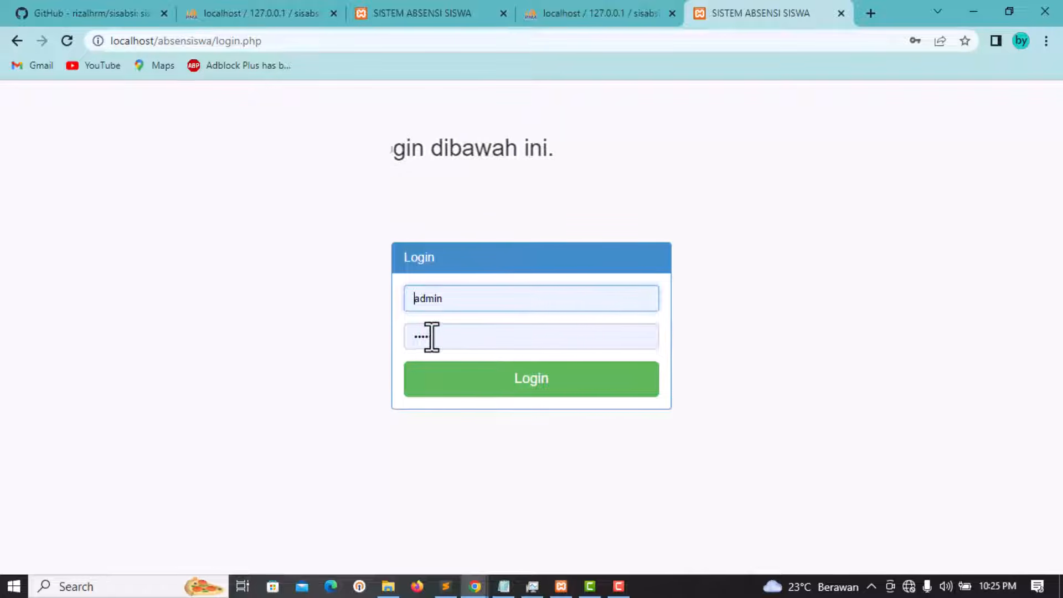
Step: Log in as the administrator using the autofilled username and password
{"action": "double_click", "coordinate": [463, 299]}
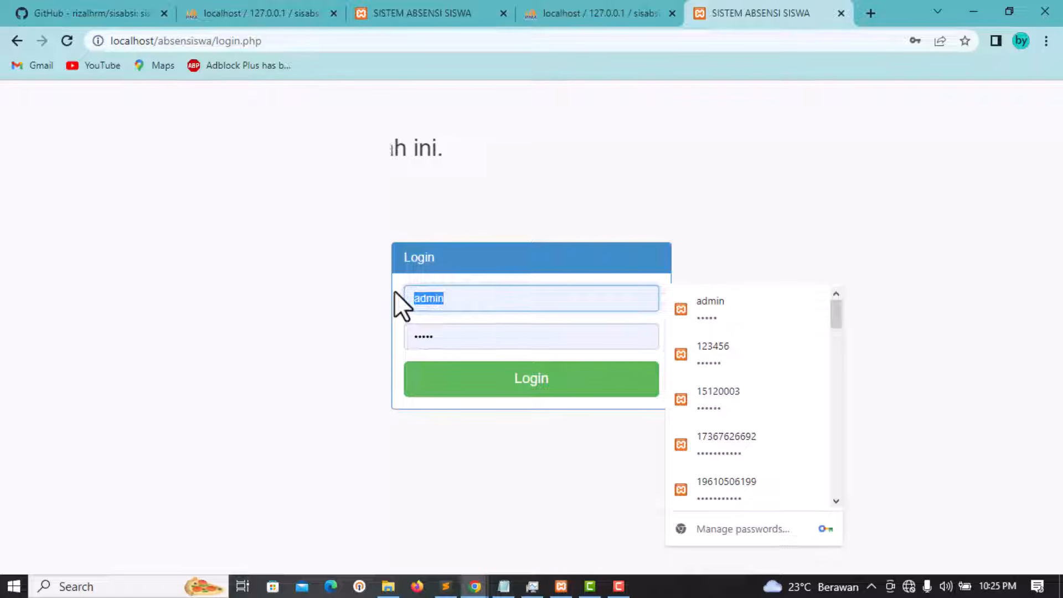
{"action": "double_click", "coordinate": [486, 335]}
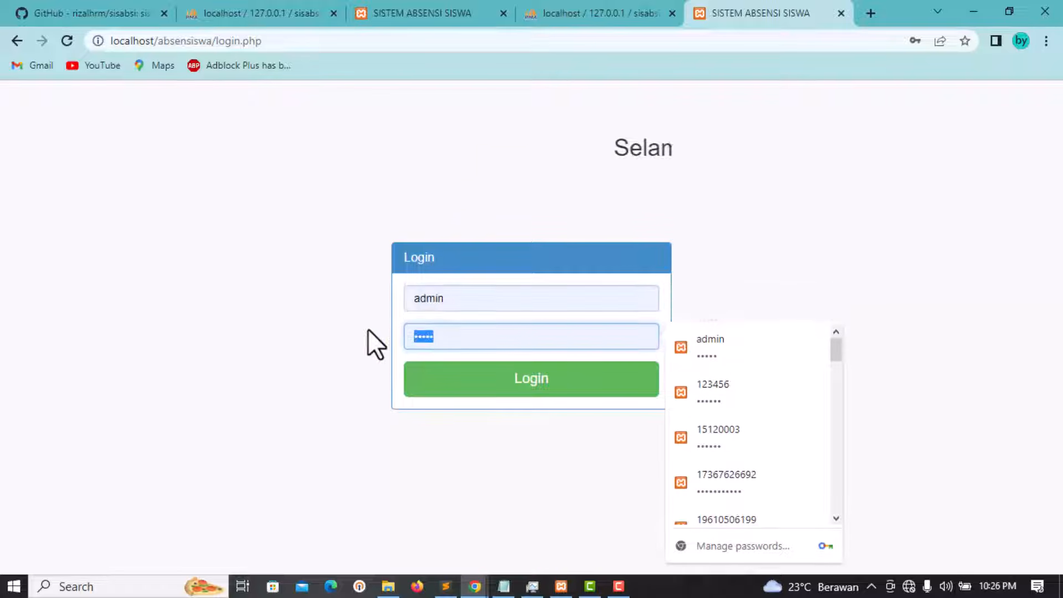
{"action": "left_click", "coordinate": [571, 386]}
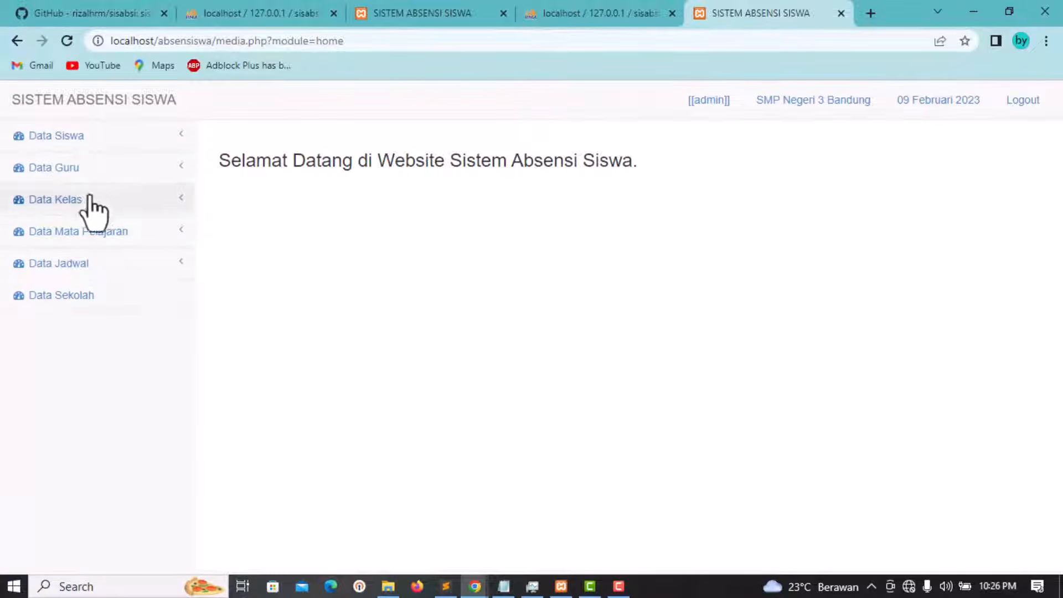
{"action": "left_click", "coordinate": [57, 141]}
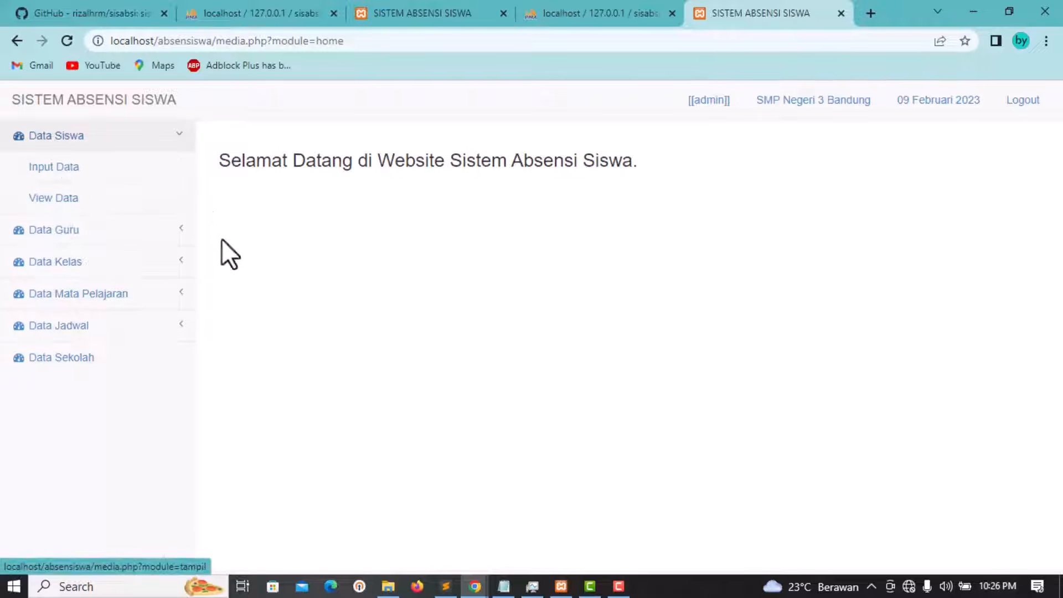
{"action": "left_click", "coordinate": [49, 177]}
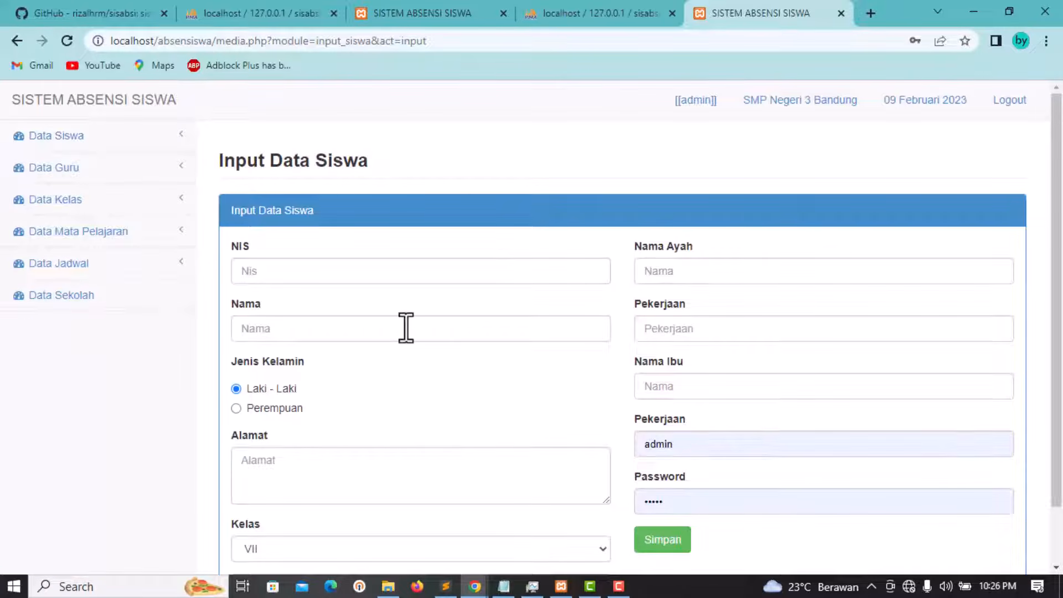
{"action": "left_click_drag", "start_coordinate": [368, 161], "coordinate": [231, 164]}
{"action": "left_click", "coordinate": [474, 155]}
{"action": "scroll", "coordinate": [461, 310], "scroll_direction": "down", "scroll_amount": 1}
{"action": "scroll", "coordinate": [460, 310], "scroll_direction": "up", "scroll_amount": 1}
{"action": "scroll", "coordinate": [314, 397], "scroll_direction": "down", "scroll_amount": 1}
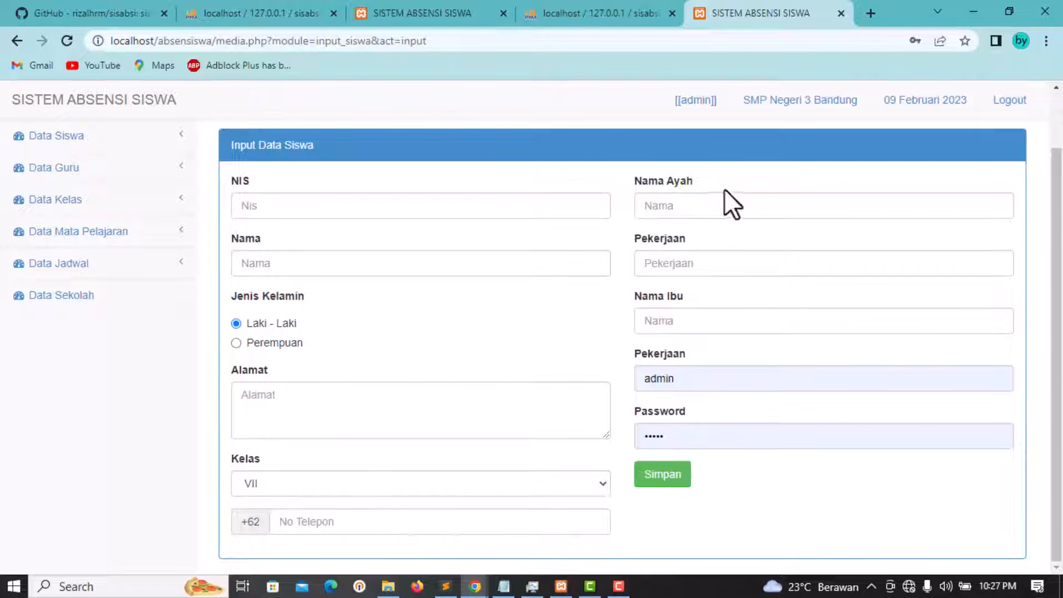
{"action": "left_click", "coordinate": [721, 206]}
{"action": "left_click", "coordinate": [672, 260]}
{"action": "left_click", "coordinate": [663, 320]}
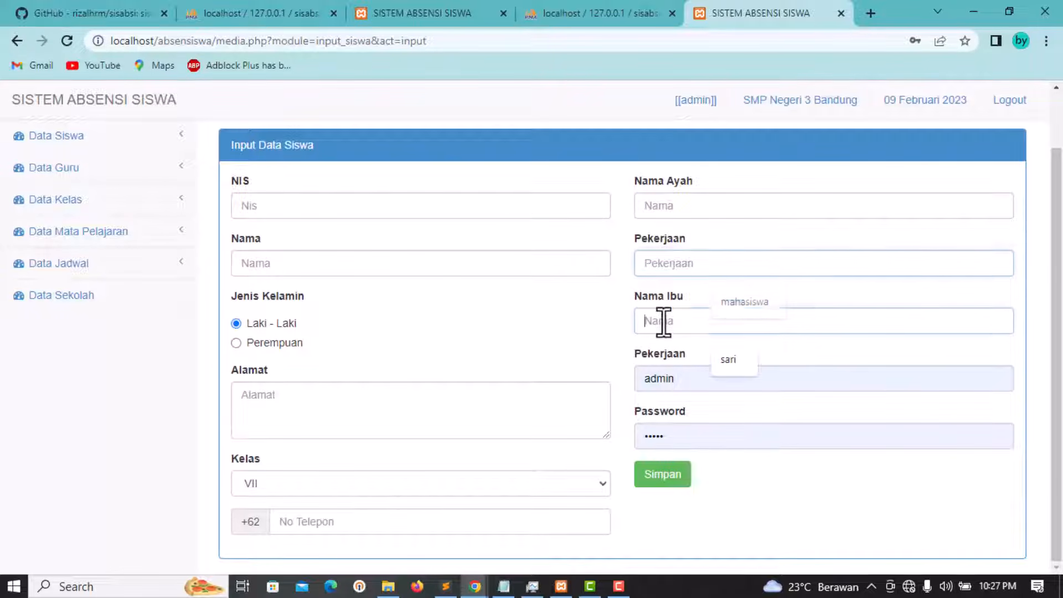
{"action": "left_click", "coordinate": [769, 380]}
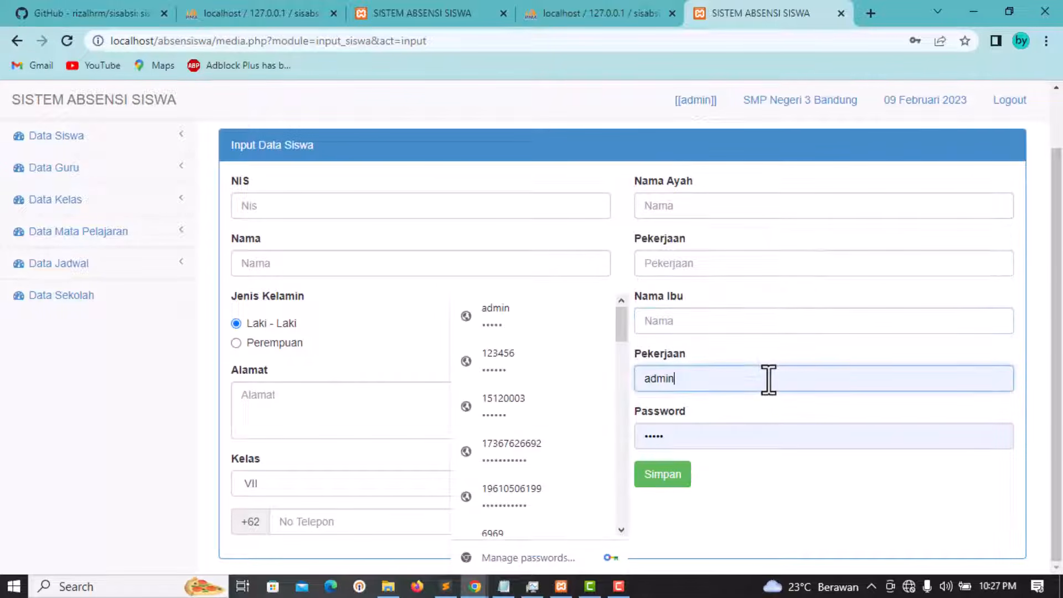
{"action": "left_click", "coordinate": [761, 356]}
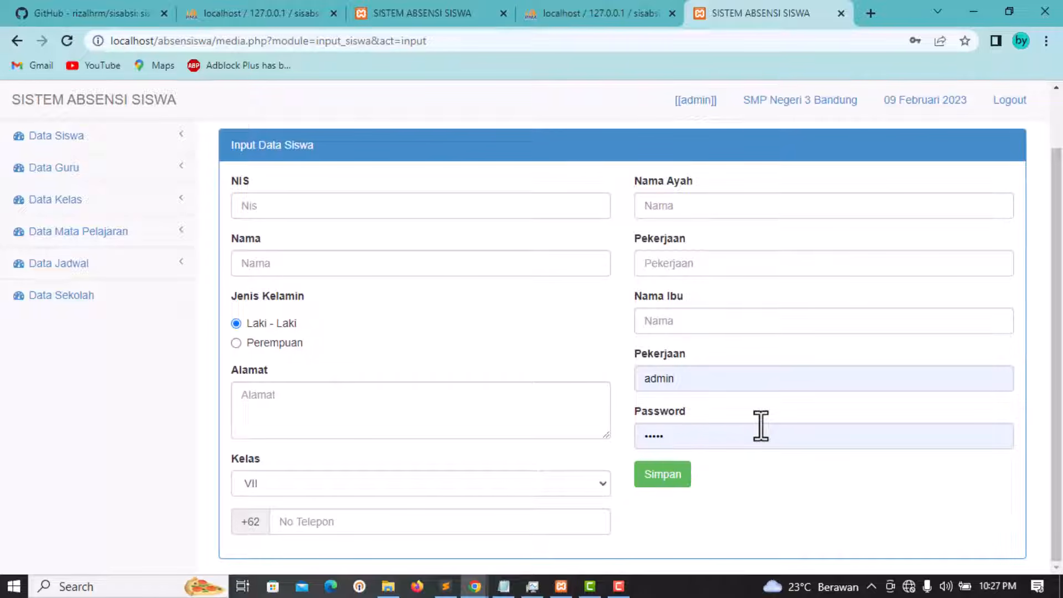
{"action": "left_click", "coordinate": [292, 206]}
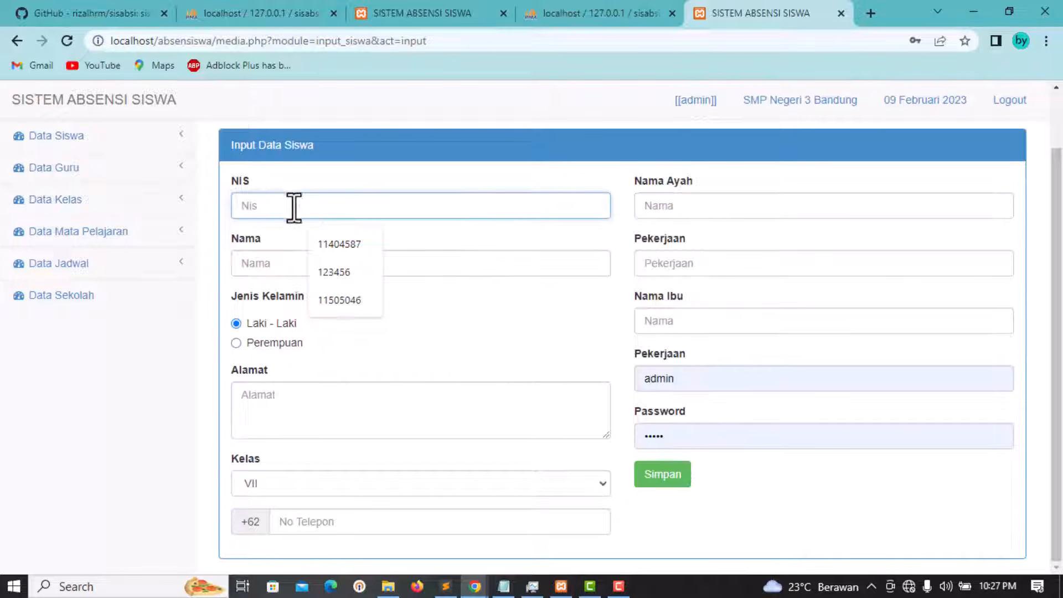
Step: Enter the student's NIS, name contoh, gender Perempuan, an address and class VII
{"action": "left_click", "coordinate": [333, 244]}
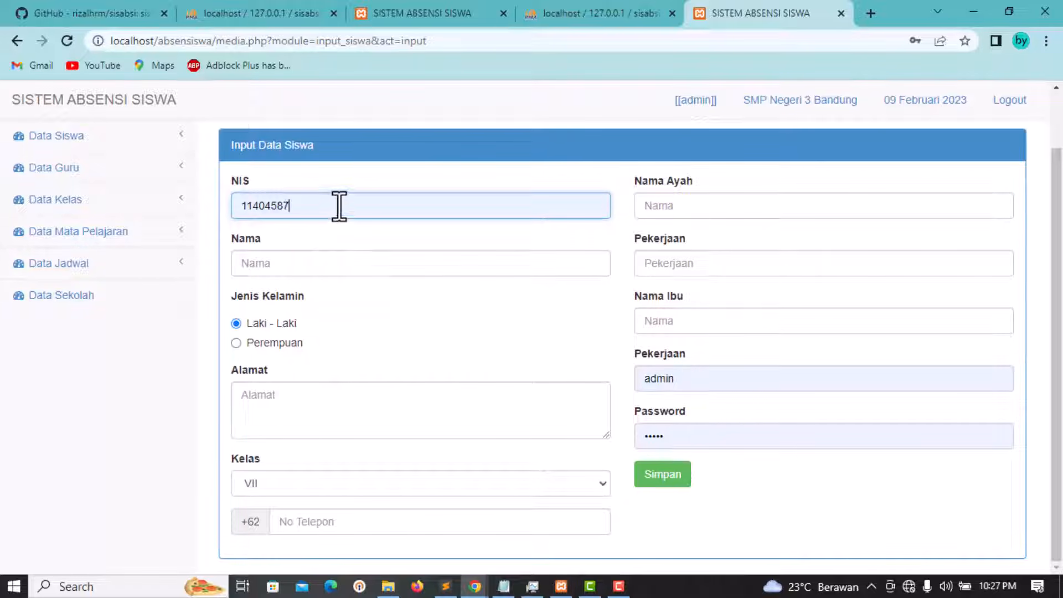
{"action": "type", "text": "8"}
{"action": "left_click", "coordinate": [317, 259]}
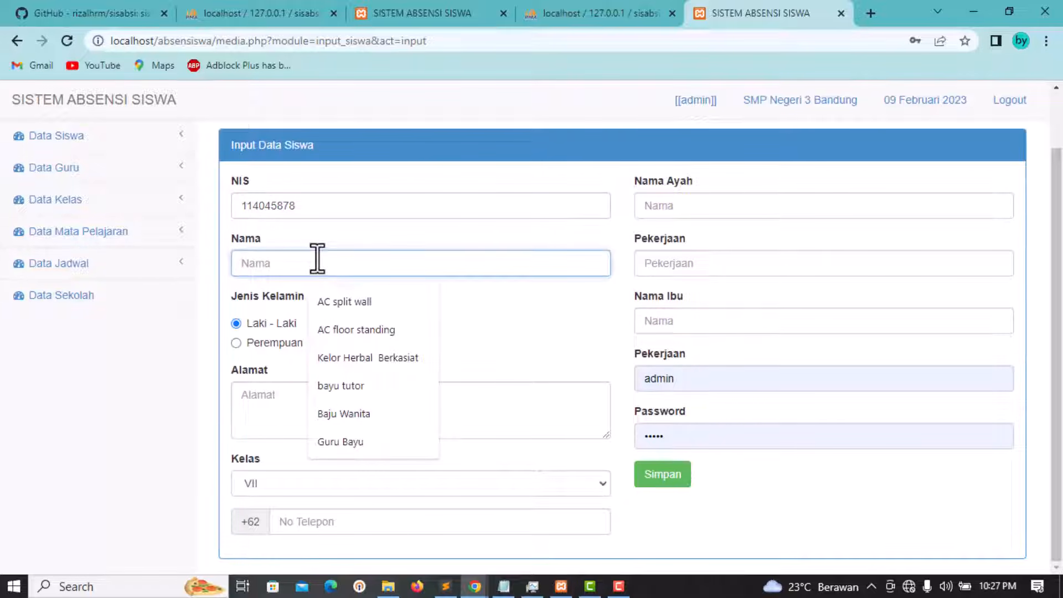
{"action": "type", "text": "contoh"}
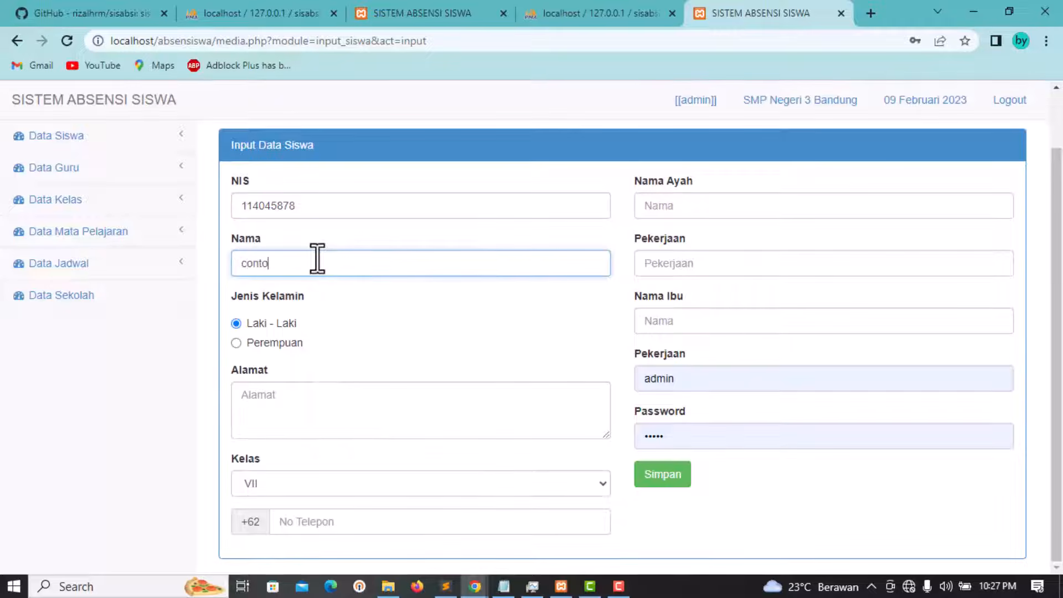
{"action": "left_click", "coordinate": [267, 343]}
{"action": "left_click", "coordinate": [281, 396]}
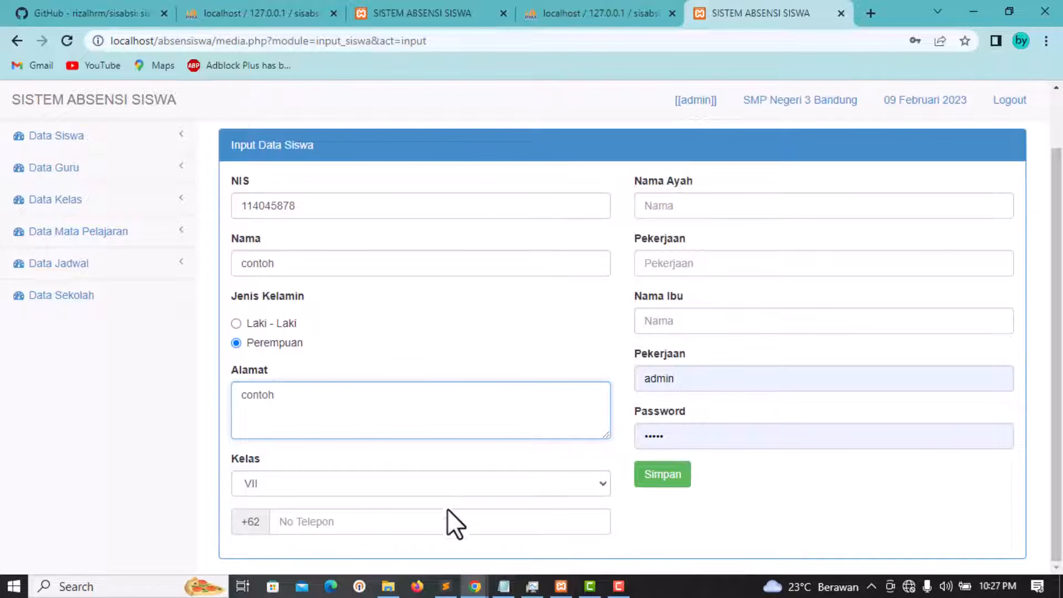
{"action": "left_click", "coordinate": [405, 480]}
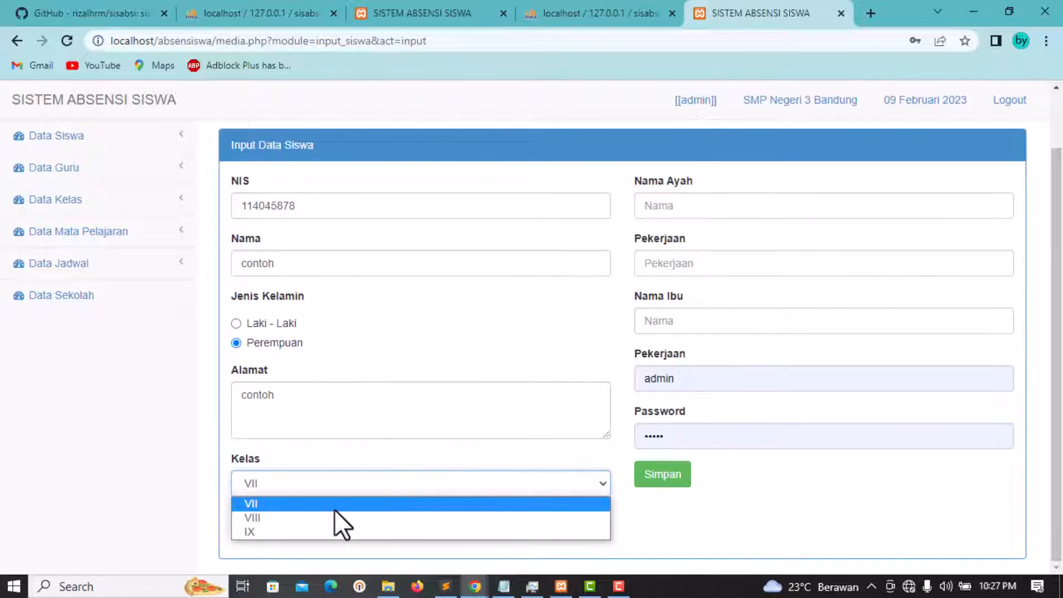
{"action": "left_click", "coordinate": [281, 507]}
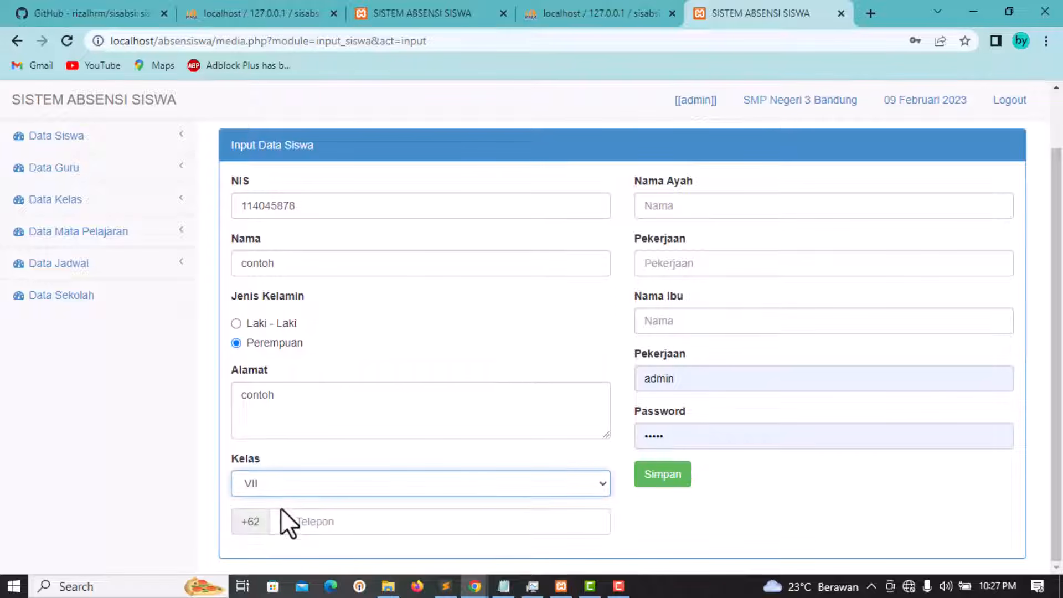
Step: Fill the phone number from a suggestion, changing its last digit to 3
{"action": "left_click", "coordinate": [323, 520]}
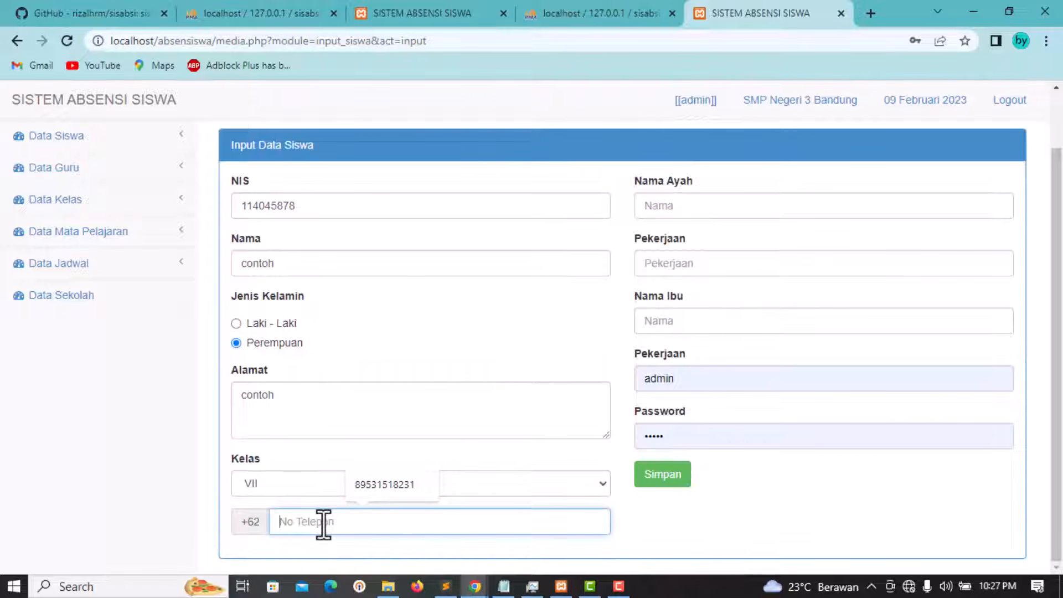
{"action": "left_click", "coordinate": [394, 484]}
{"action": "key", "text": "BackSpace"}
{"action": "type", "text": "3"}
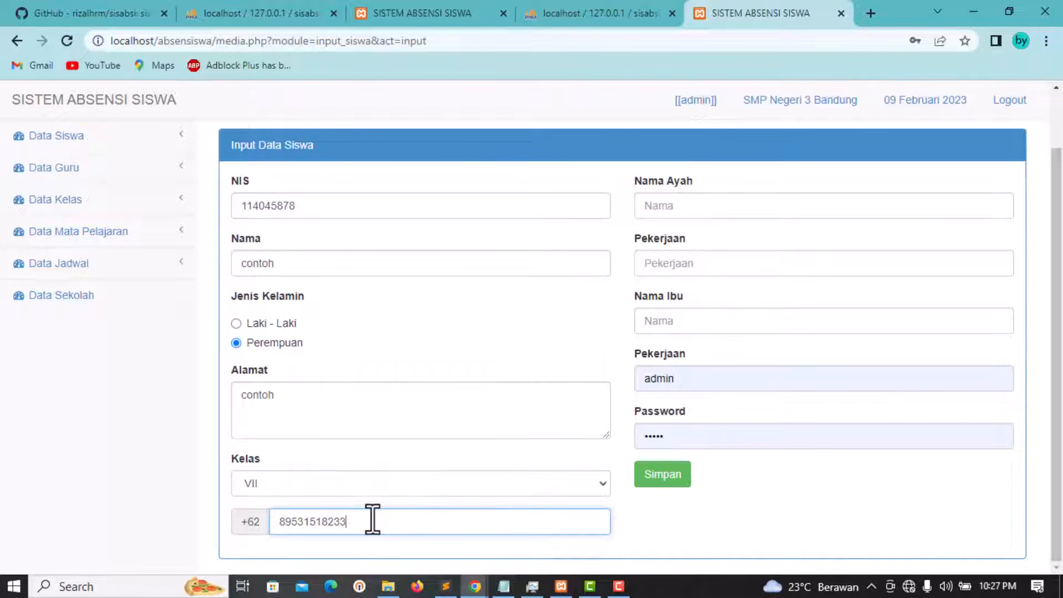
Step: Fill in the parents' details, using contoh as father's name, mother's name and mother's occupation
{"action": "left_click", "coordinate": [681, 206]}
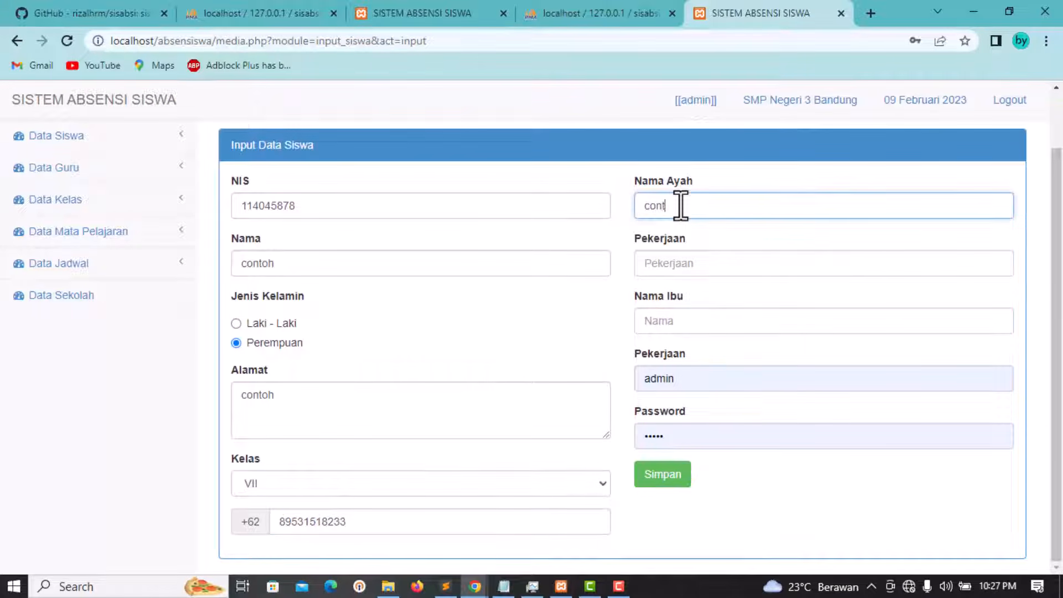
{"action": "left_click", "coordinate": [695, 264]}
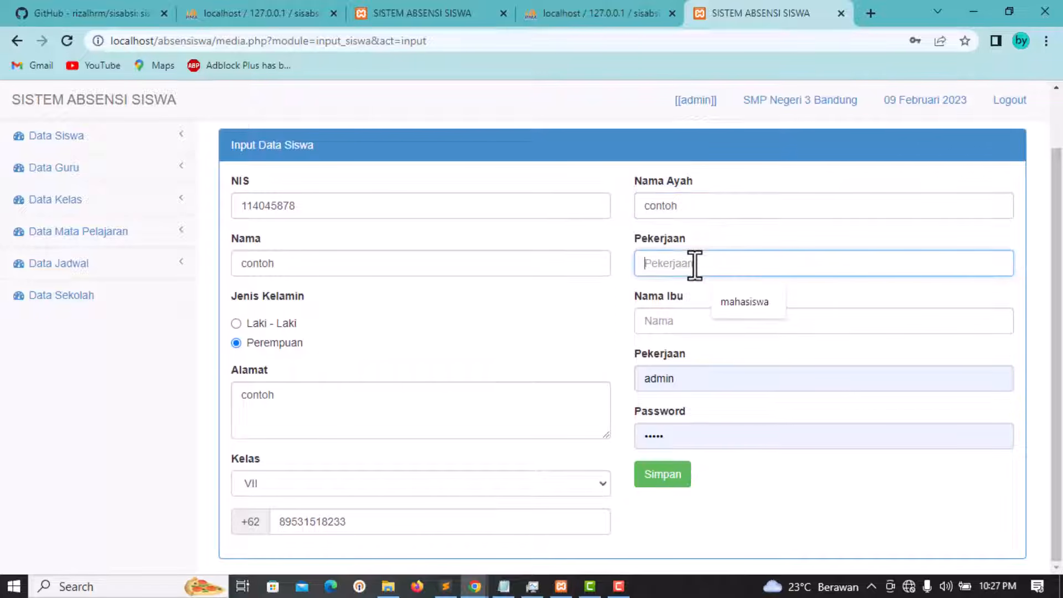
{"action": "double_click", "coordinate": [690, 207]}
{"action": "key", "text": "ctrl+c"}
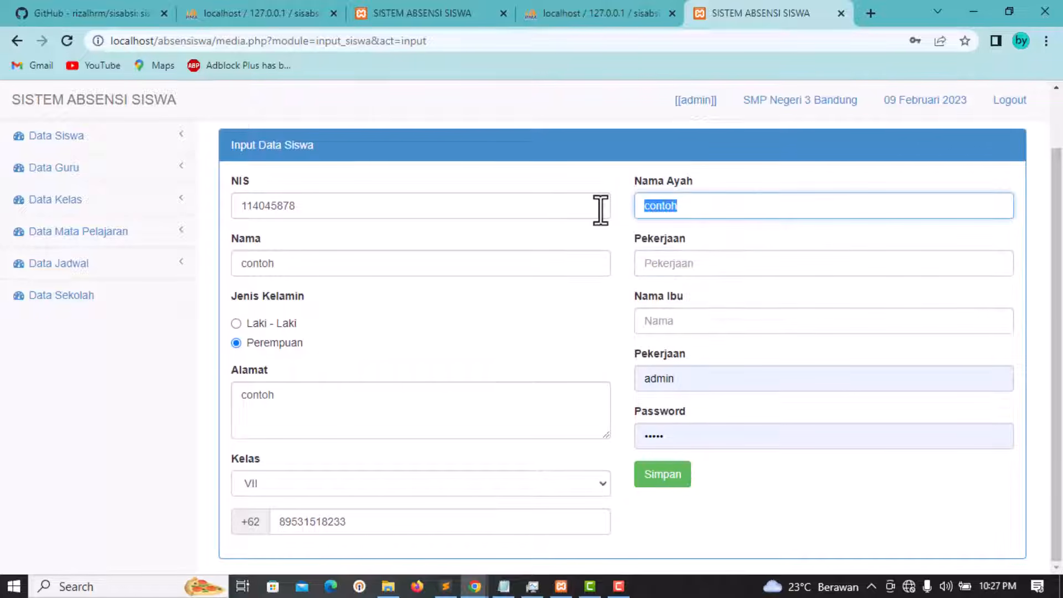
{"action": "left_click", "coordinate": [669, 264]}
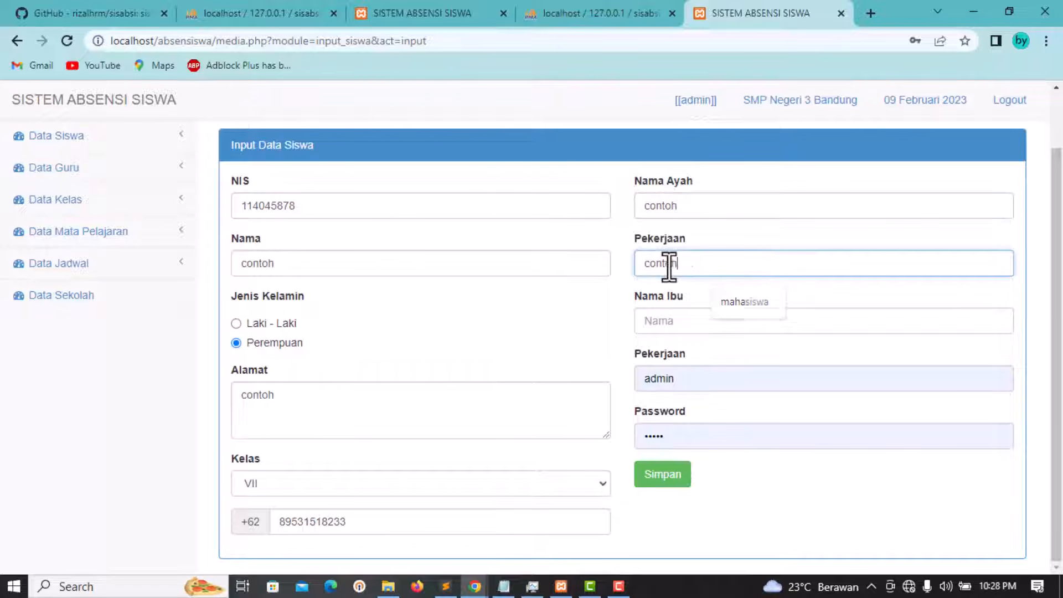
{"action": "left_click", "coordinate": [673, 320]}
{"action": "key", "text": "ctrl+v"}
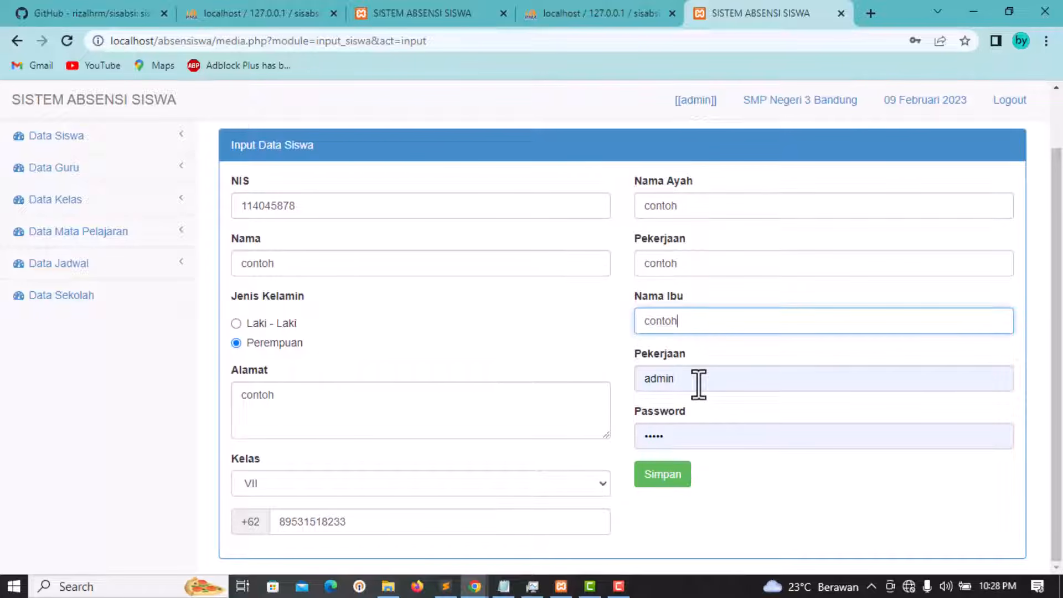
{"action": "double_click", "coordinate": [699, 384]}
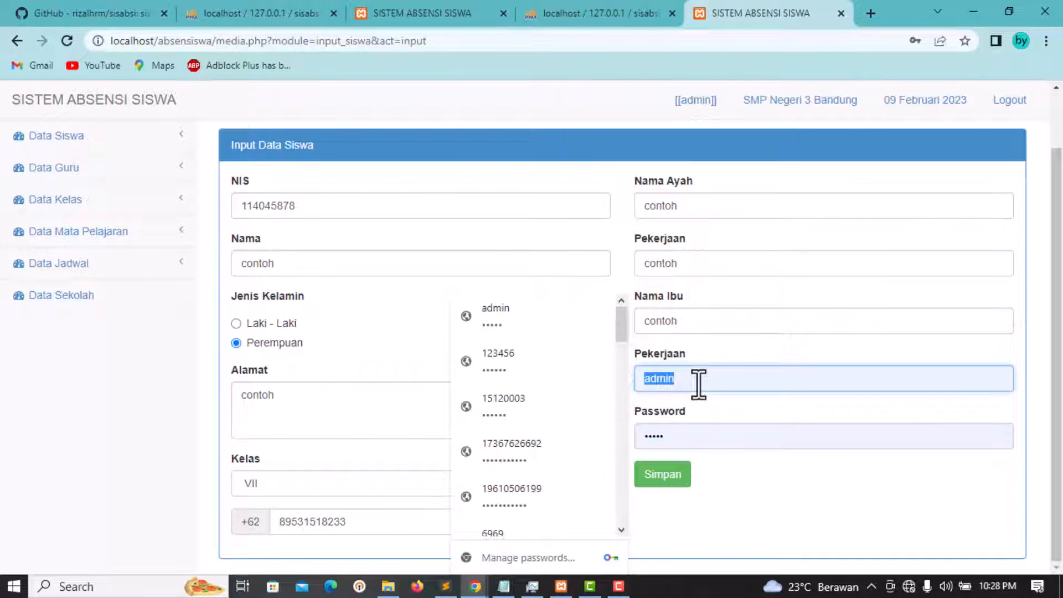
{"action": "key", "text": "ctrl+v"}
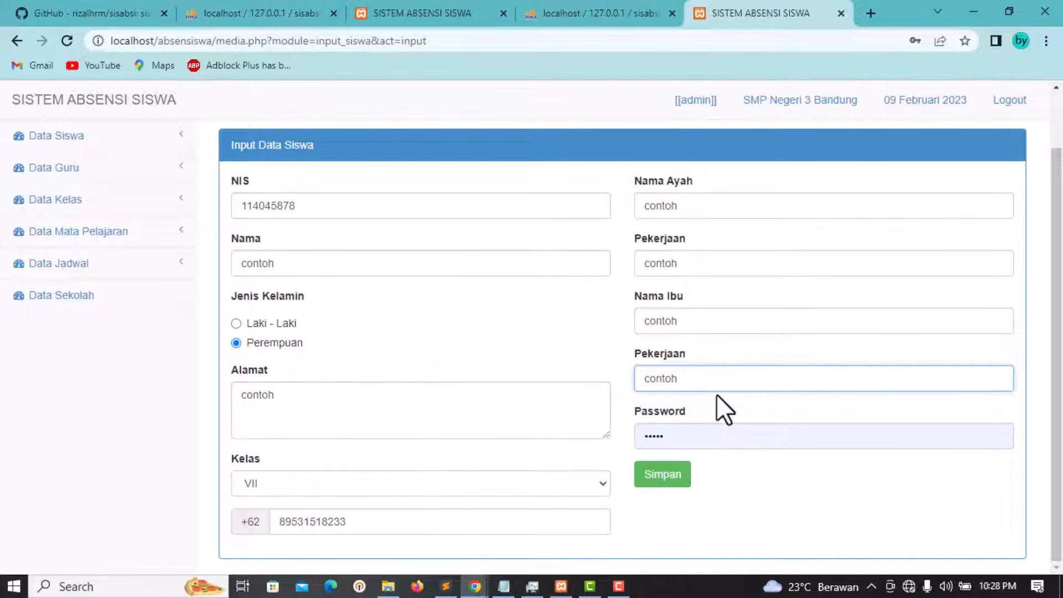
Step: Set the password to the student's NIS number and save the record
{"action": "double_click", "coordinate": [702, 436]}
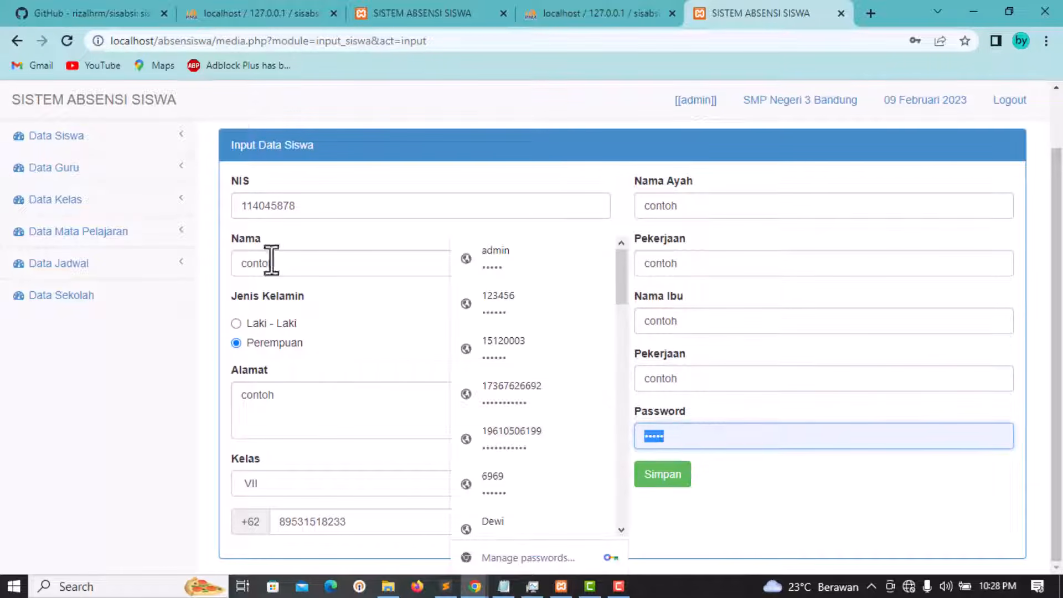
{"action": "left_click", "coordinate": [330, 211]}
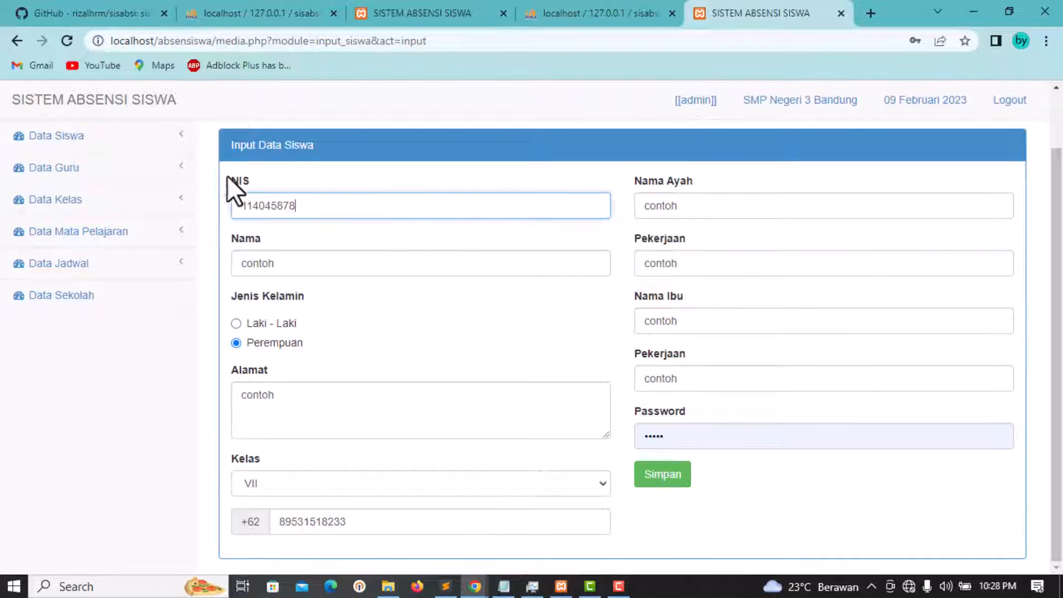
{"action": "left_click_drag", "start_coordinate": [310, 206], "coordinate": [207, 202]}
{"action": "double_click", "coordinate": [637, 433]}
{"action": "key", "text": "ctrl+v"}
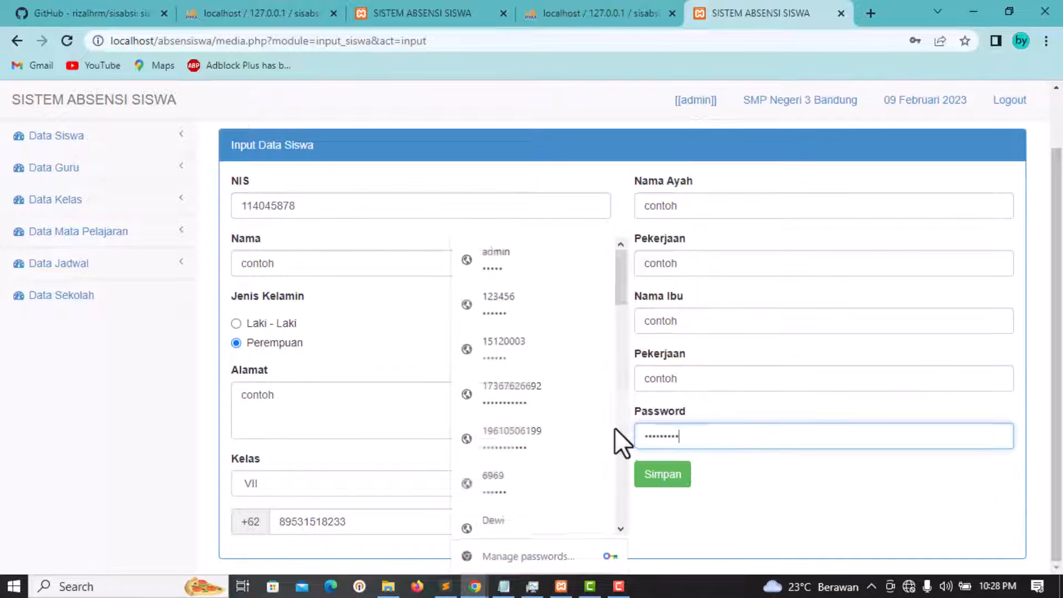
{"action": "left_click", "coordinate": [676, 483]}
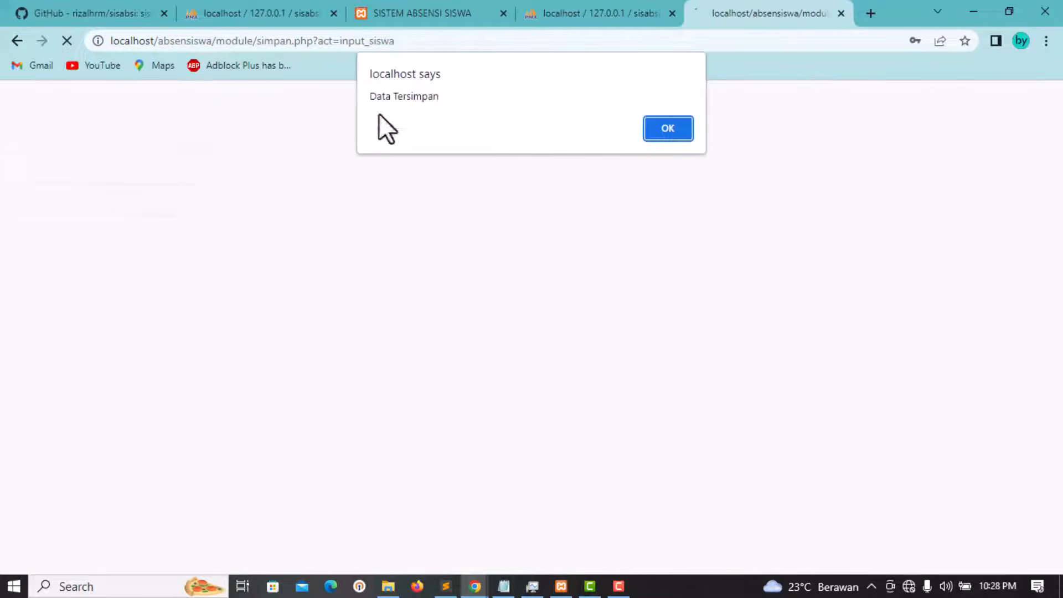
Step: Dismiss the Data Tersimpan alert, let the browser store the password, and find contoh's row
{"action": "left_click", "coordinate": [666, 132]}
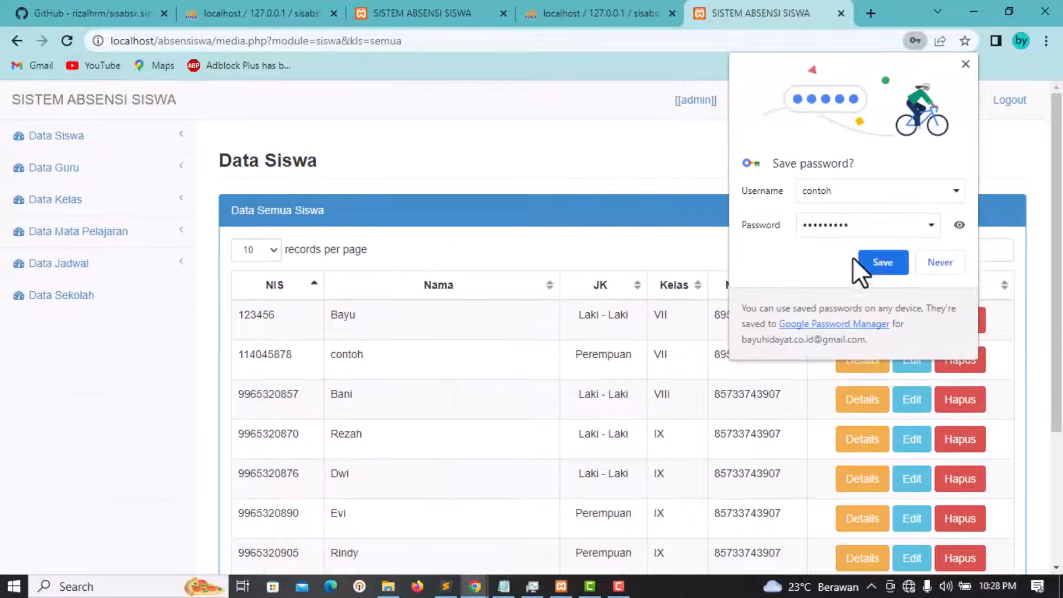
{"action": "left_click", "coordinate": [880, 264]}
{"action": "scroll", "coordinate": [410, 349], "scroll_direction": "down", "scroll_amount": 3}
{"action": "scroll", "coordinate": [423, 354], "scroll_direction": "up", "scroll_amount": 3}
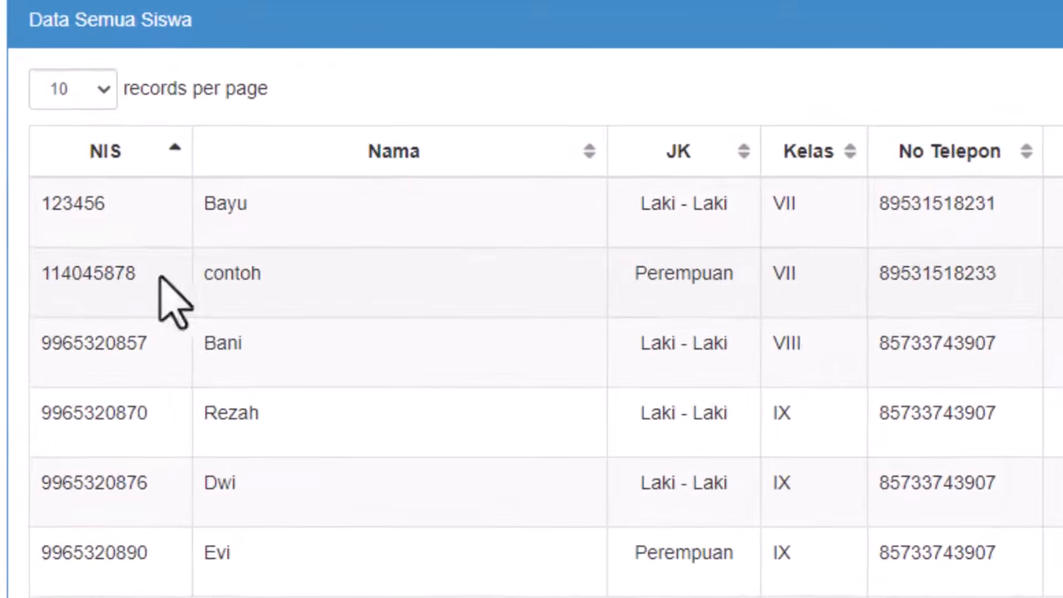
{"action": "left_click_drag", "start_coordinate": [280, 288], "coordinate": [206, 275]}
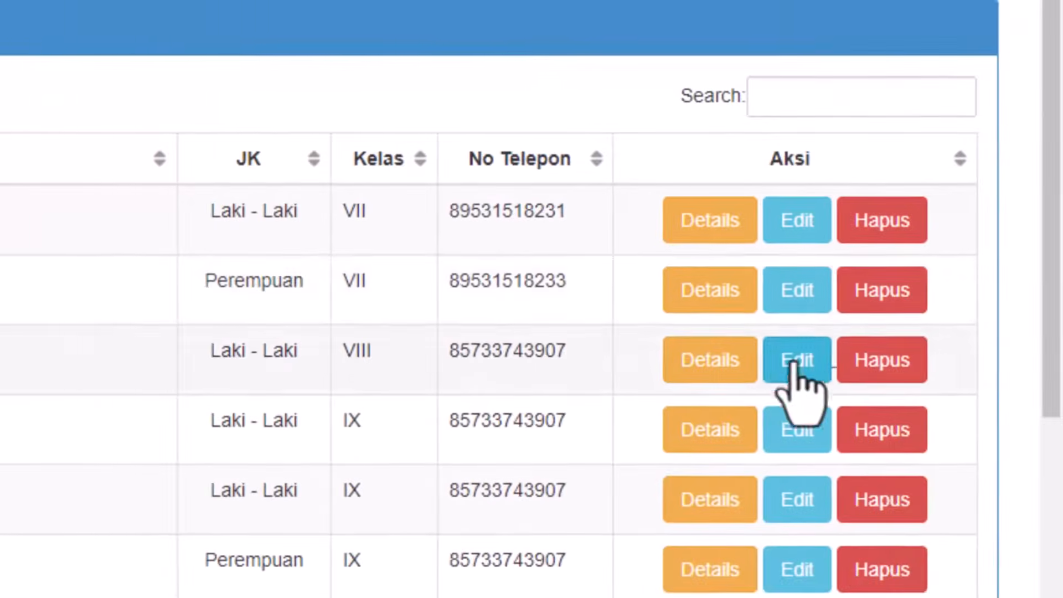
{"action": "scroll", "coordinate": [765, 319], "scroll_direction": "down", "scroll_amount": 3}
{"action": "scroll", "coordinate": [748, 177], "scroll_direction": "up", "scroll_amount": 2}
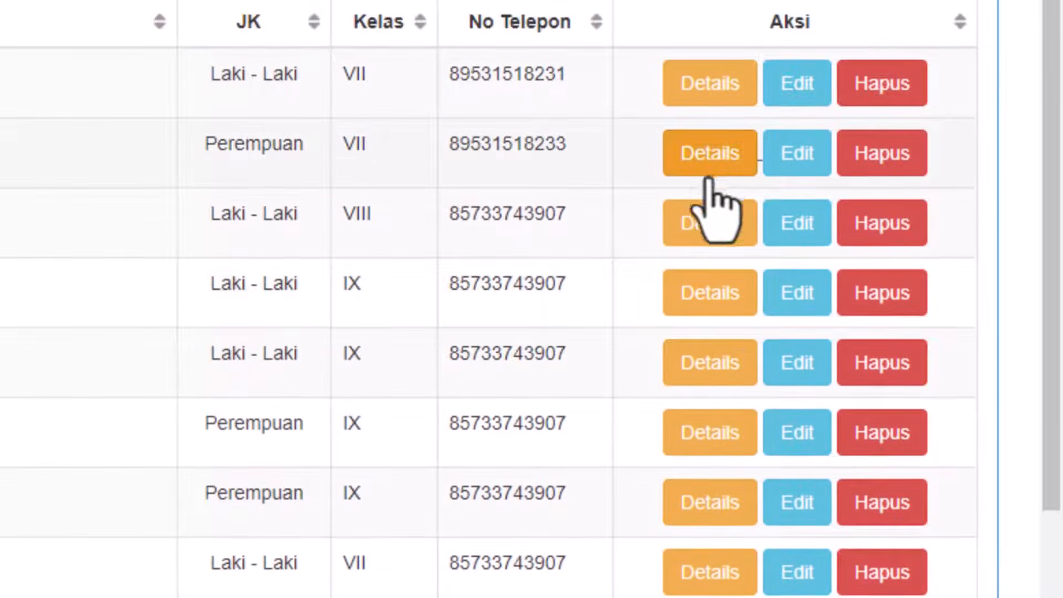
Step: View contoh's details and Edit Data Siswa form, then return to the student list unchanged
{"action": "left_click", "coordinate": [715, 151]}
{"action": "scroll", "coordinate": [503, 310], "scroll_direction": "down", "scroll_amount": 2}
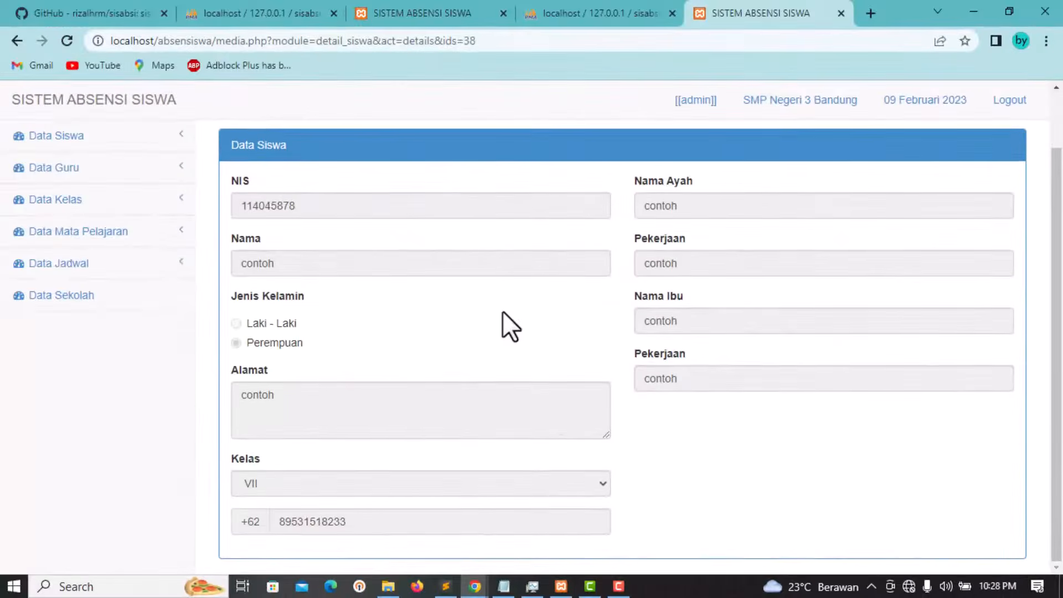
{"action": "scroll", "coordinate": [503, 311], "scroll_direction": "up", "scroll_amount": 2}
{"action": "left_click", "coordinate": [12, 42]}
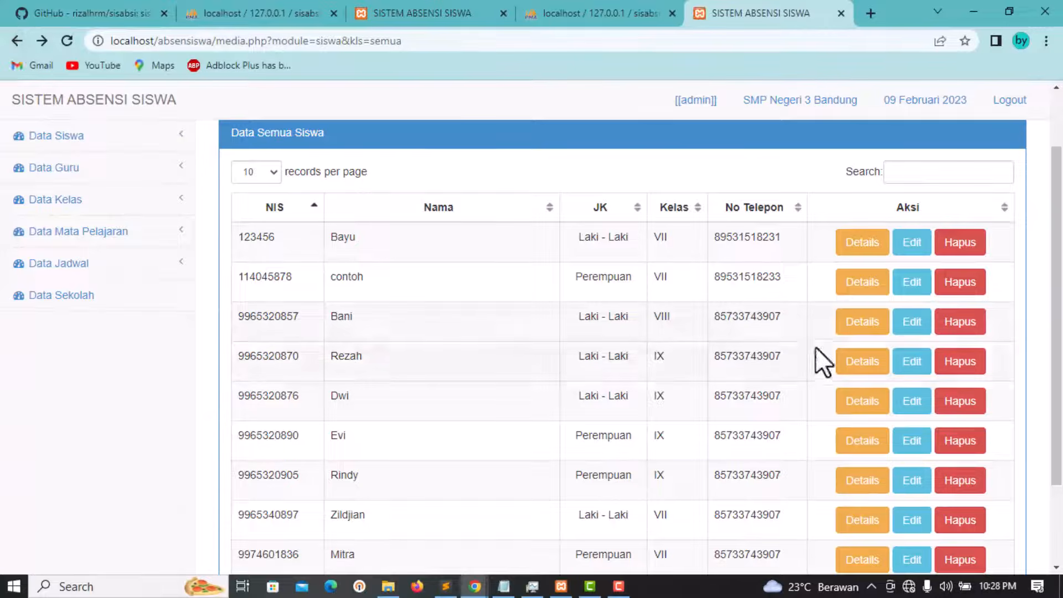
{"action": "scroll", "coordinate": [778, 347], "scroll_direction": "up", "scroll_amount": 2}
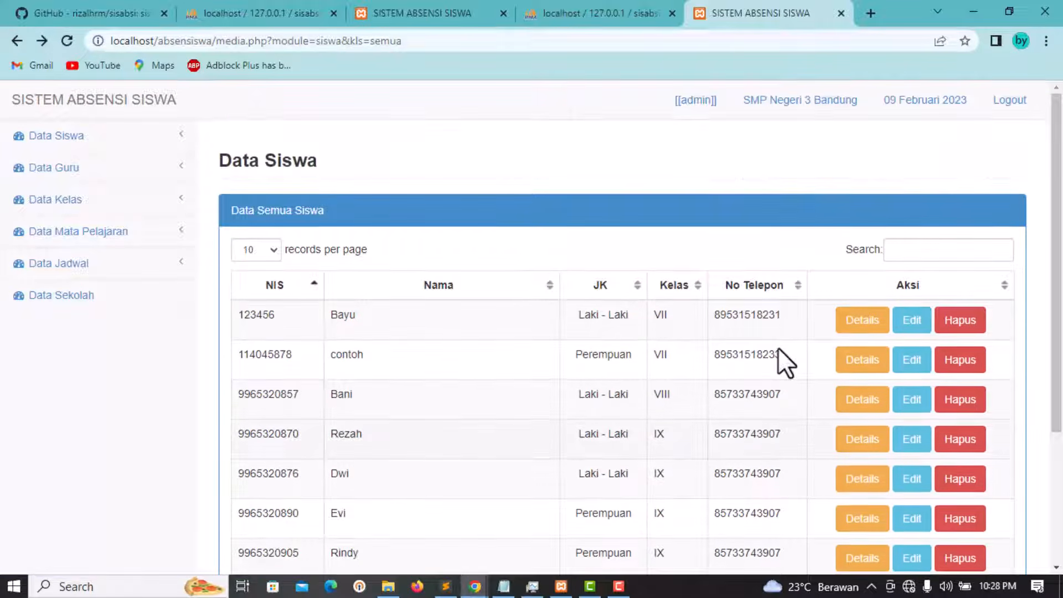
{"action": "left_click", "coordinate": [913, 361]}
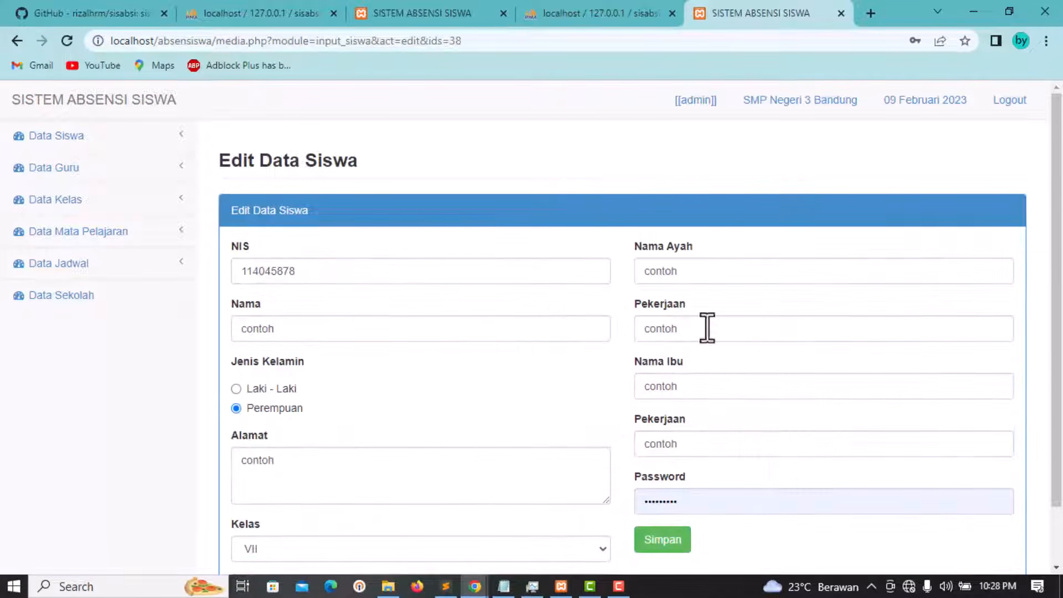
{"action": "scroll", "coordinate": [357, 316], "scroll_direction": "down", "scroll_amount": 2}
{"action": "left_click", "coordinate": [382, 209]}
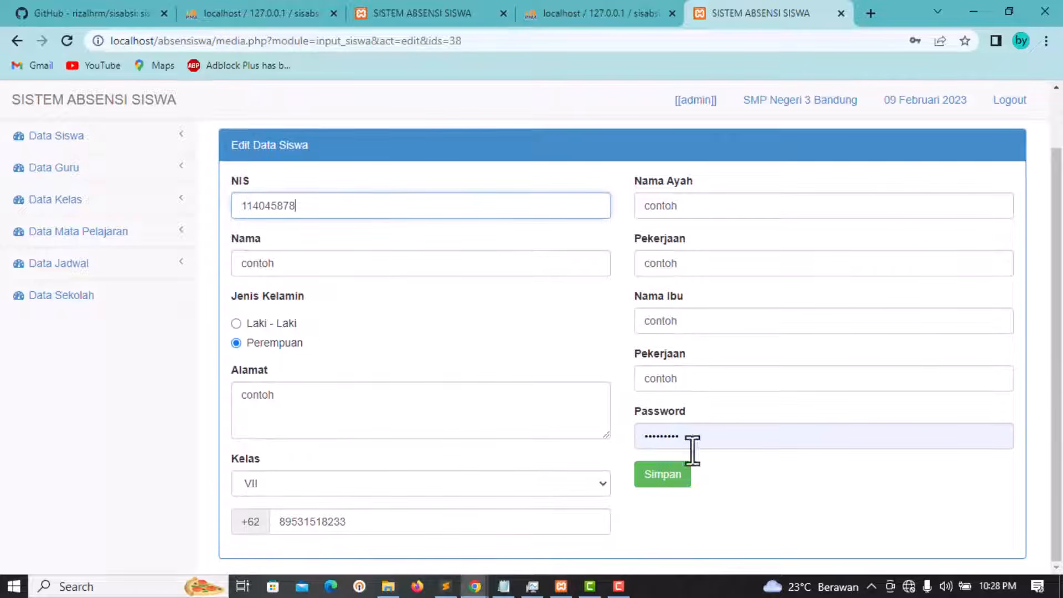
{"action": "left_click", "coordinate": [18, 41]}
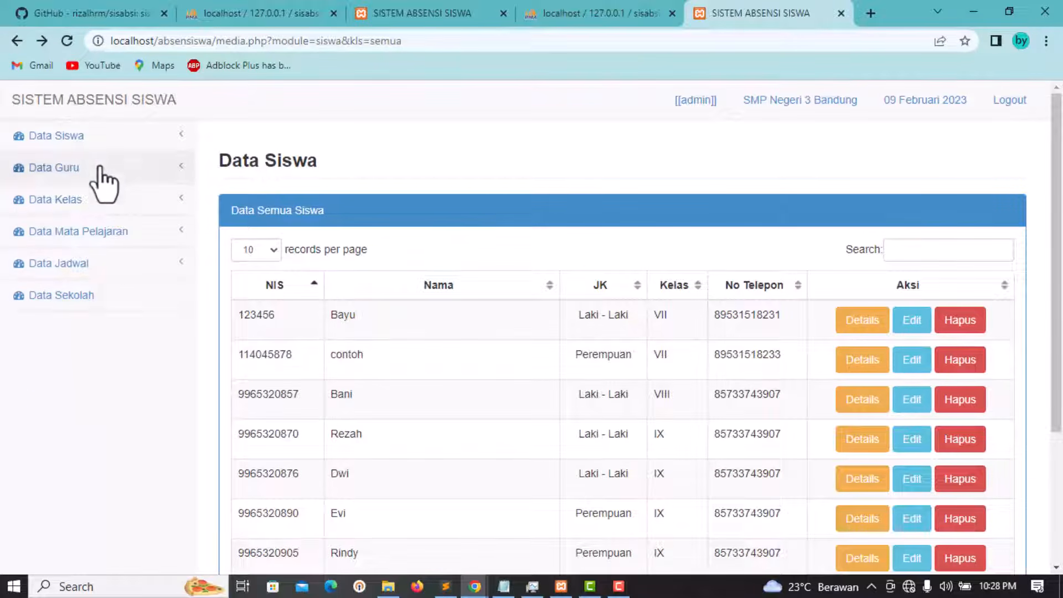
{"action": "left_click", "coordinate": [100, 145]}
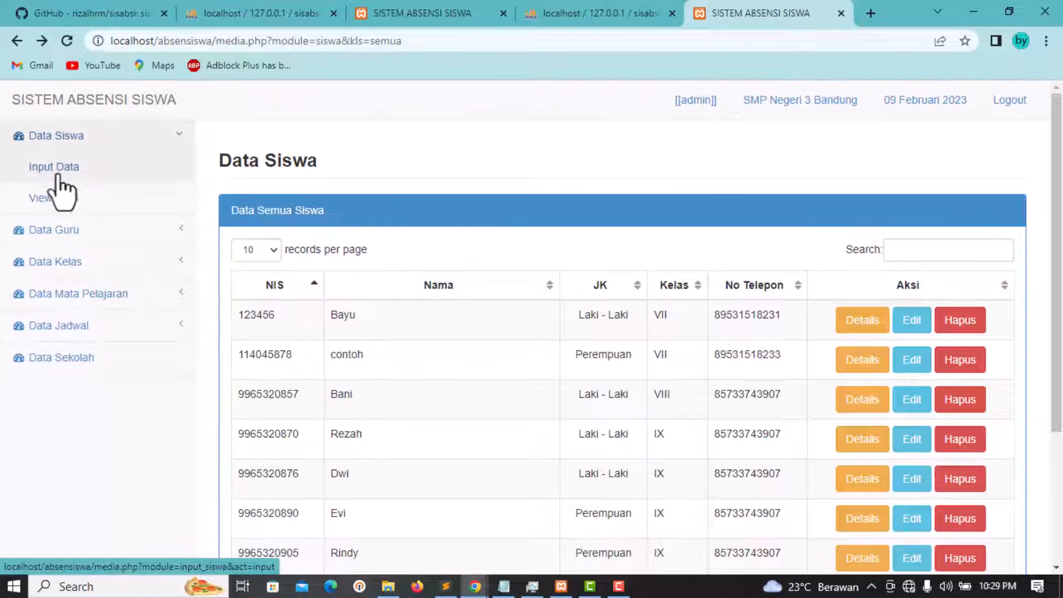
Step: Show only Kelas VII students via View Data, confirming contoh among the 7 listed
{"action": "left_click", "coordinate": [45, 201]}
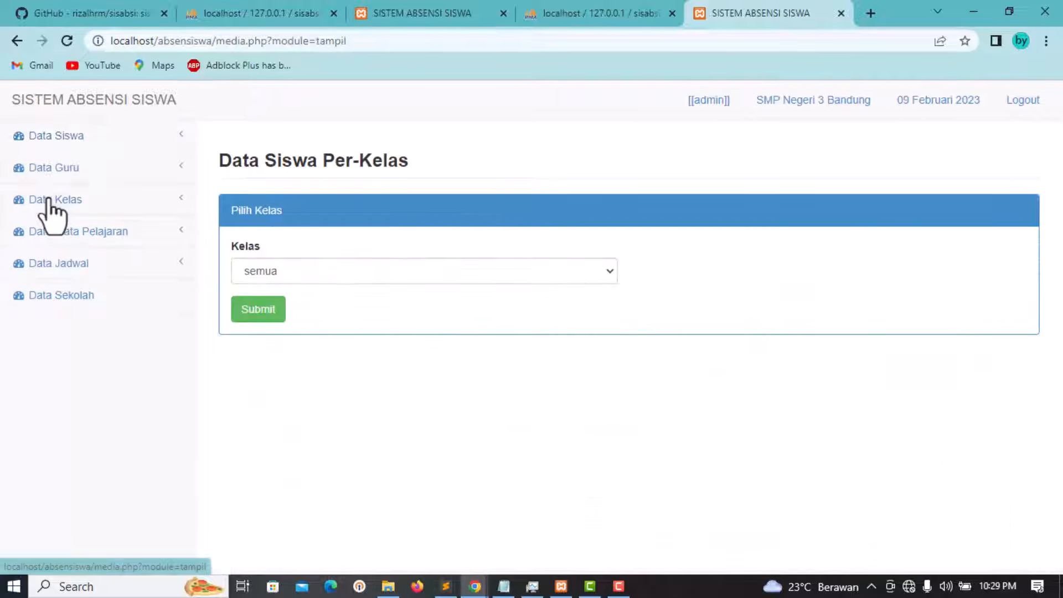
{"action": "left_click", "coordinate": [497, 273]}
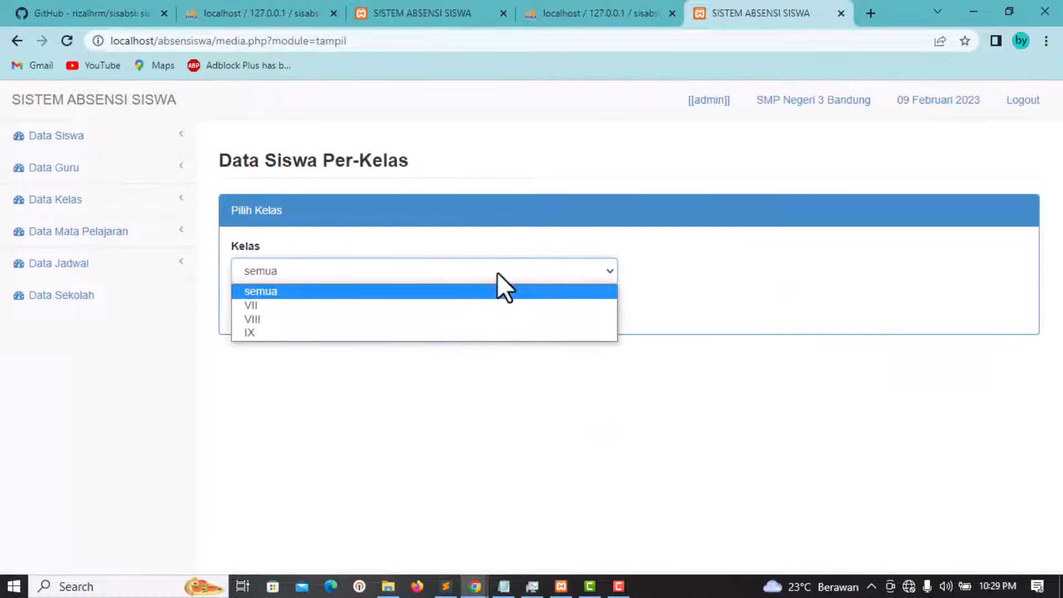
{"action": "left_click", "coordinate": [467, 308]}
{"action": "left_click", "coordinate": [259, 316]}
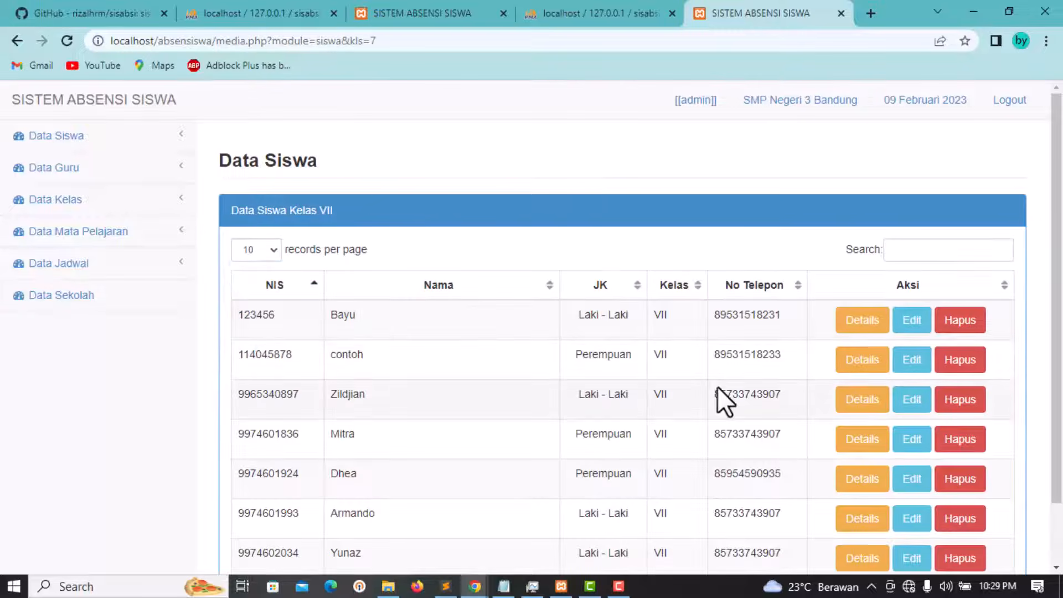
{"action": "scroll", "coordinate": [717, 388], "scroll_direction": "down", "scroll_amount": 1}
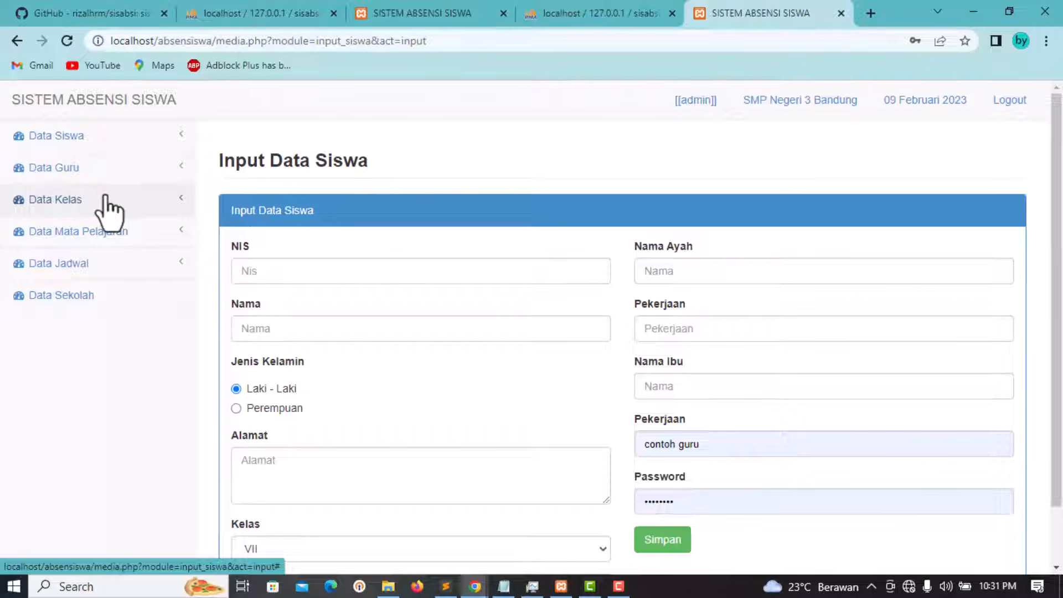
{"action": "left_click", "coordinate": [54, 169]}
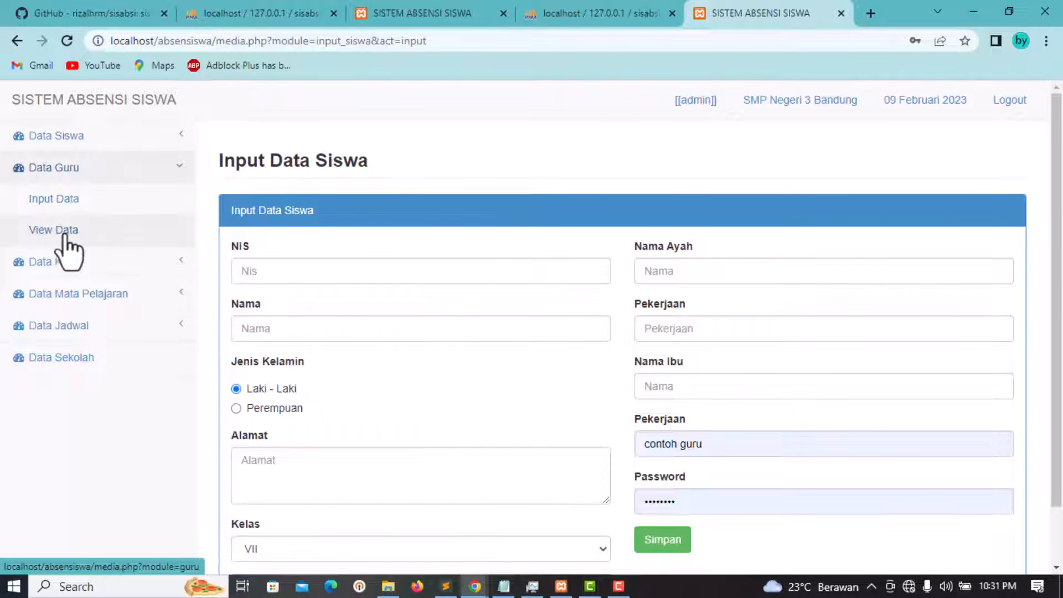
Step: Open the Input Data Guru form and fill the NIP from a saved entry, name contoh guru
{"action": "left_click", "coordinate": [56, 203]}
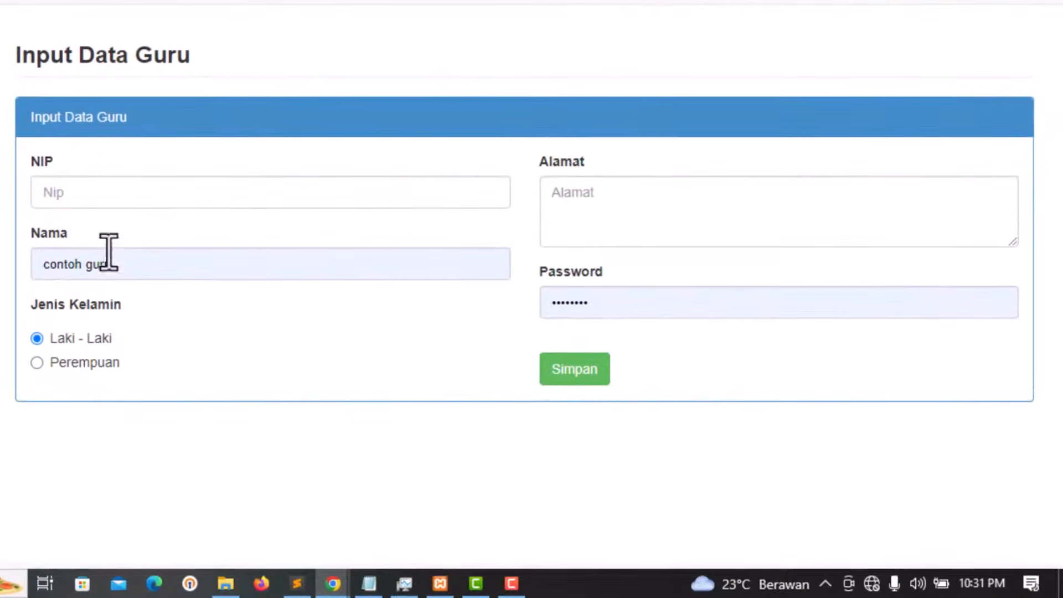
{"action": "left_click", "coordinate": [102, 188]}
{"action": "left_click", "coordinate": [191, 160]}
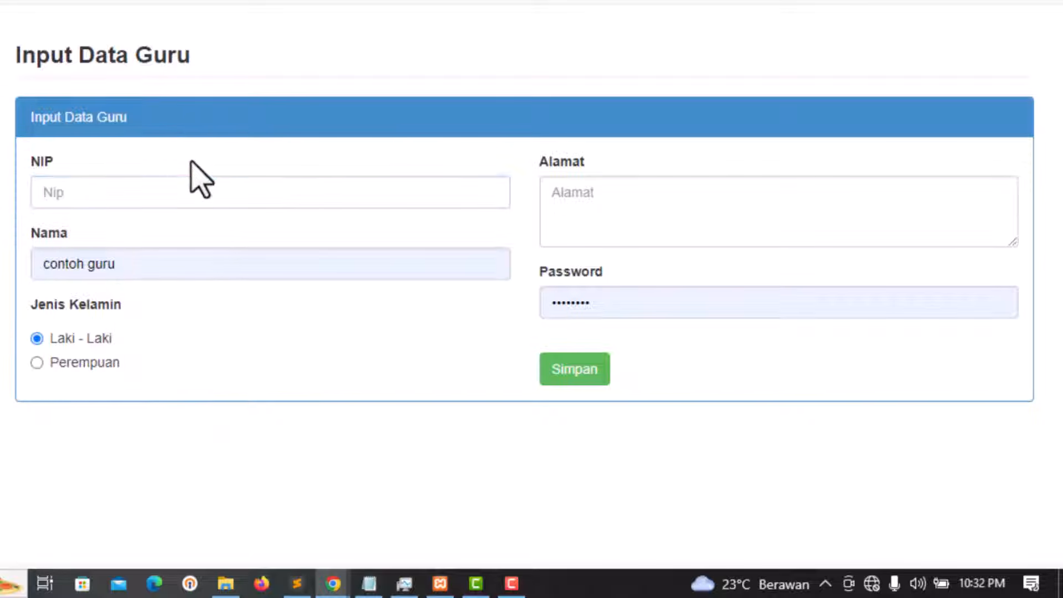
{"action": "left_click", "coordinate": [155, 266]}
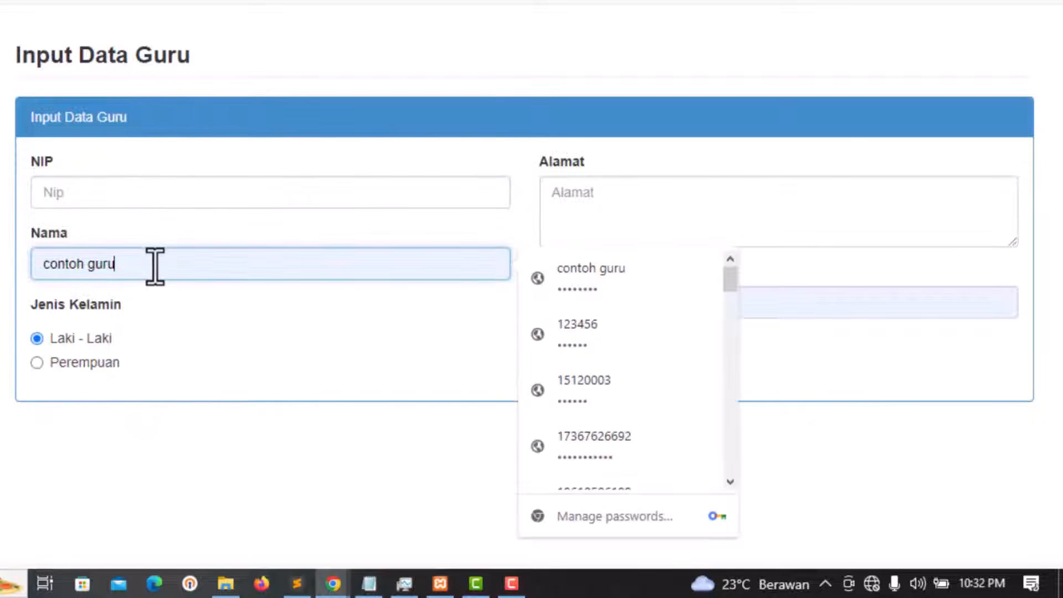
{"action": "triple_click", "coordinate": [325, 396]}
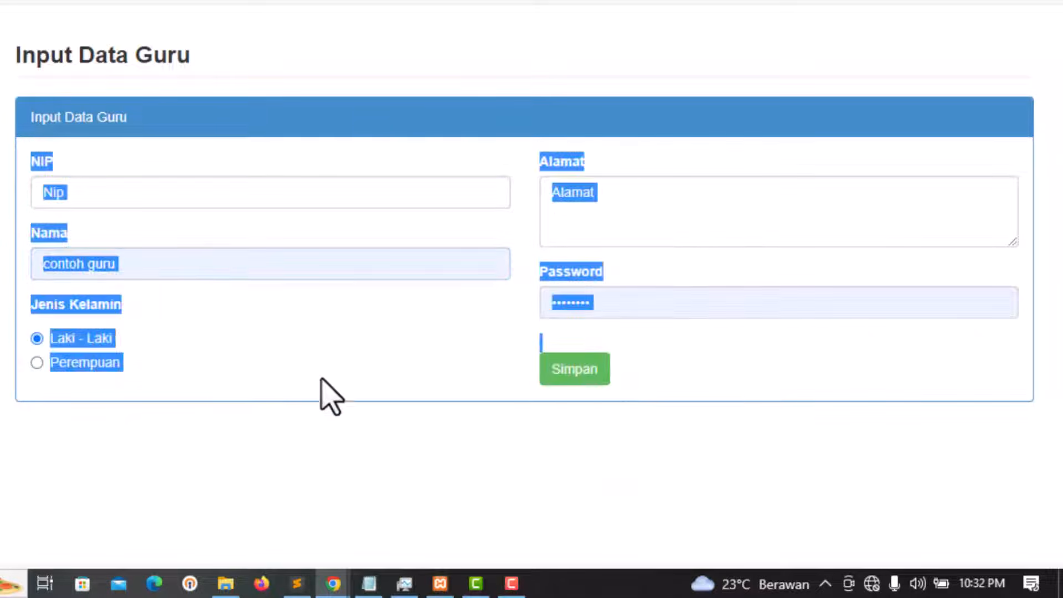
{"action": "left_click", "coordinate": [657, 215]}
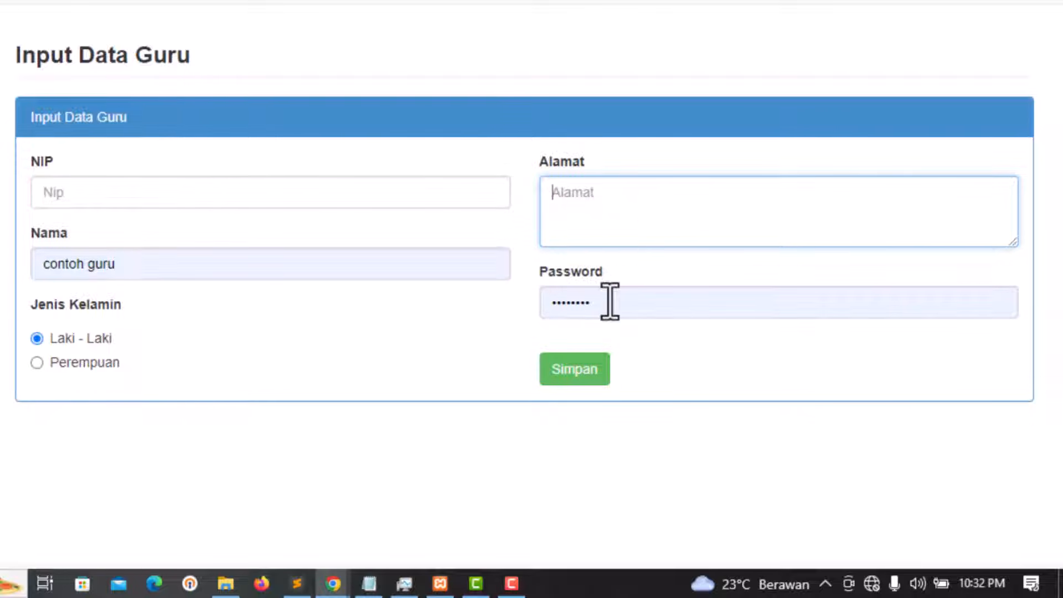
{"action": "left_click", "coordinate": [73, 191]}
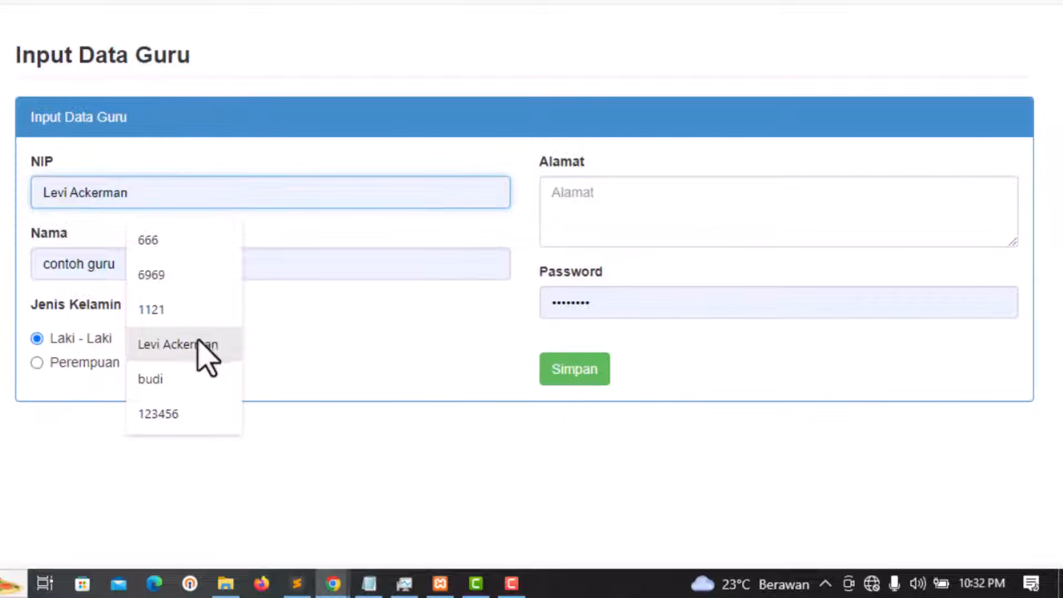
{"action": "left_click", "coordinate": [172, 238]}
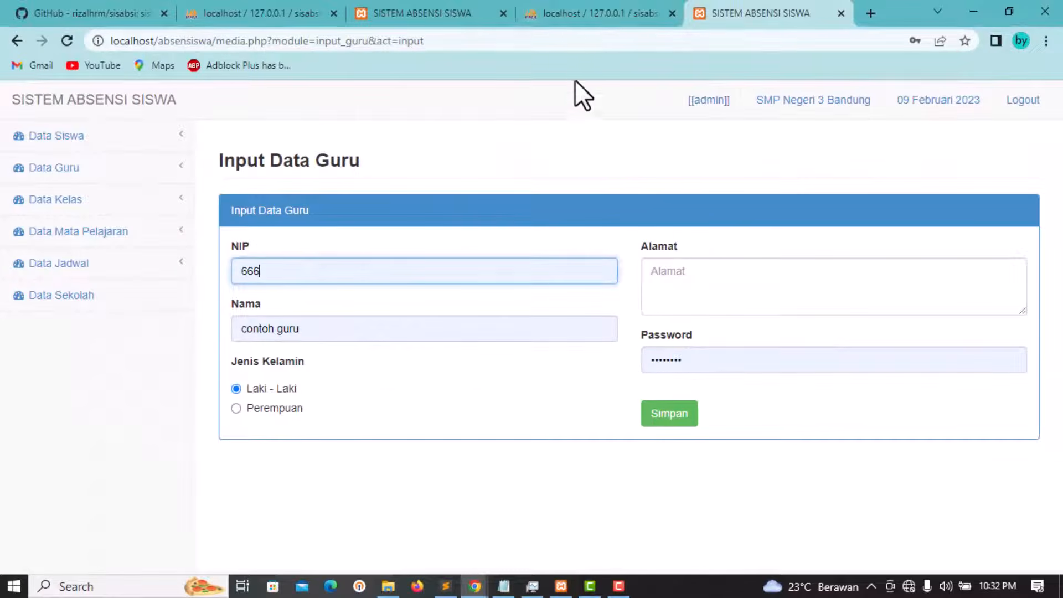
Step: In phpMyAdmin, open the sisabsi guru table and copy the first teacher's row into an insert form
{"action": "left_click", "coordinate": [595, 12]}
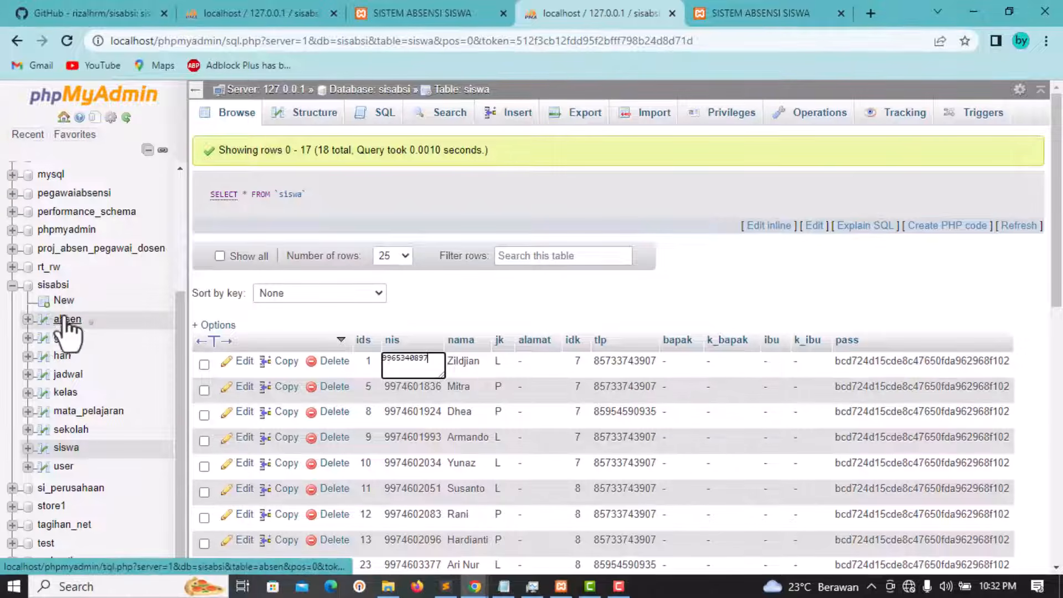
{"action": "scroll", "coordinate": [222, 432], "scroll_direction": "down", "scroll_amount": 3}
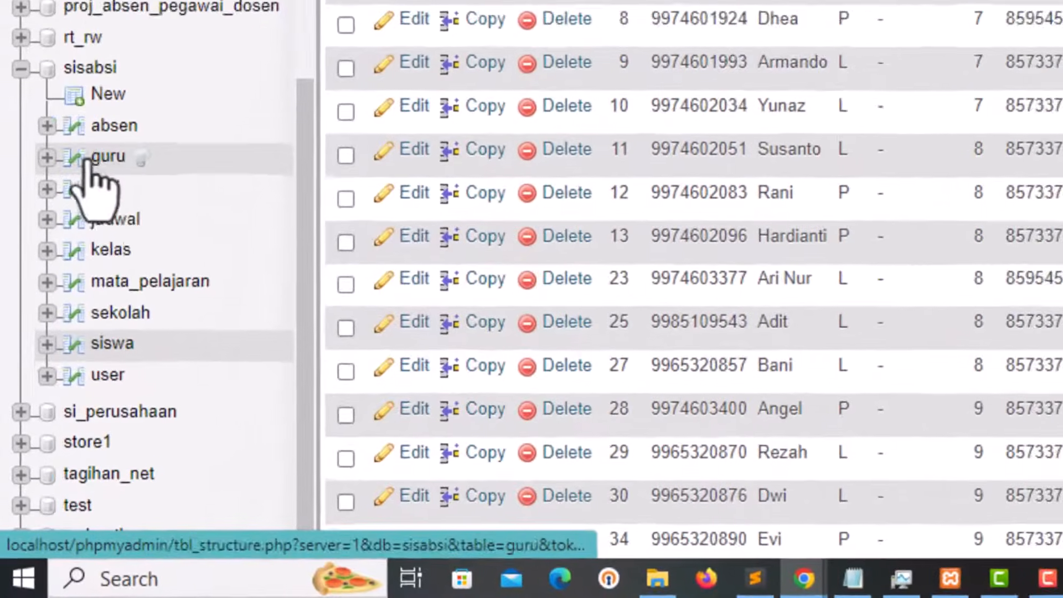
{"action": "scroll", "coordinate": [63, 336], "scroll_direction": "up", "scroll_amount": 1}
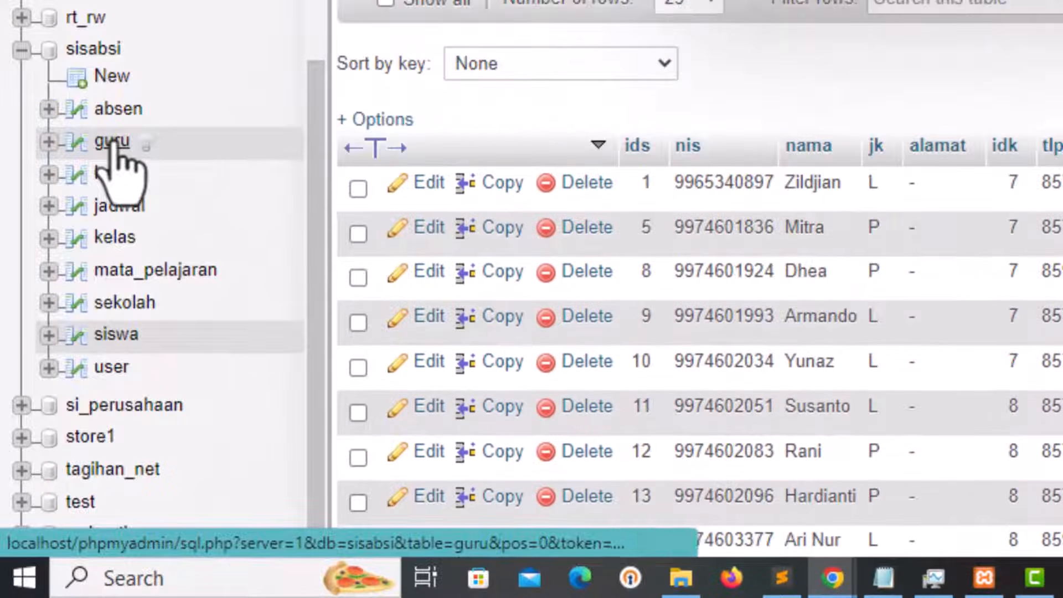
{"action": "left_click", "coordinate": [113, 143]}
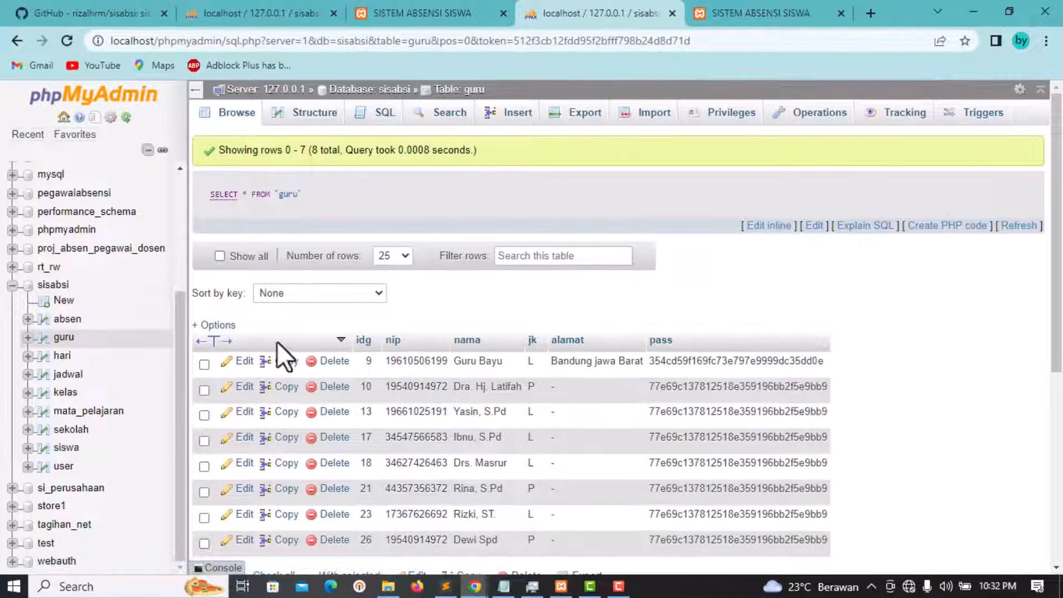
{"action": "scroll", "coordinate": [446, 327], "scroll_direction": "down", "scroll_amount": 3}
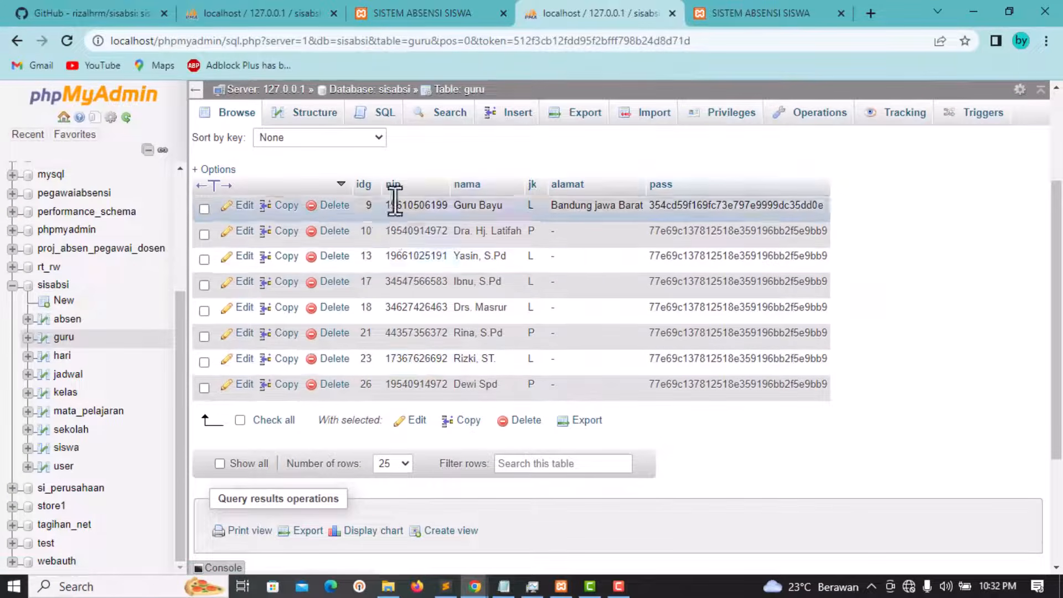
{"action": "left_click", "coordinate": [66, 339]}
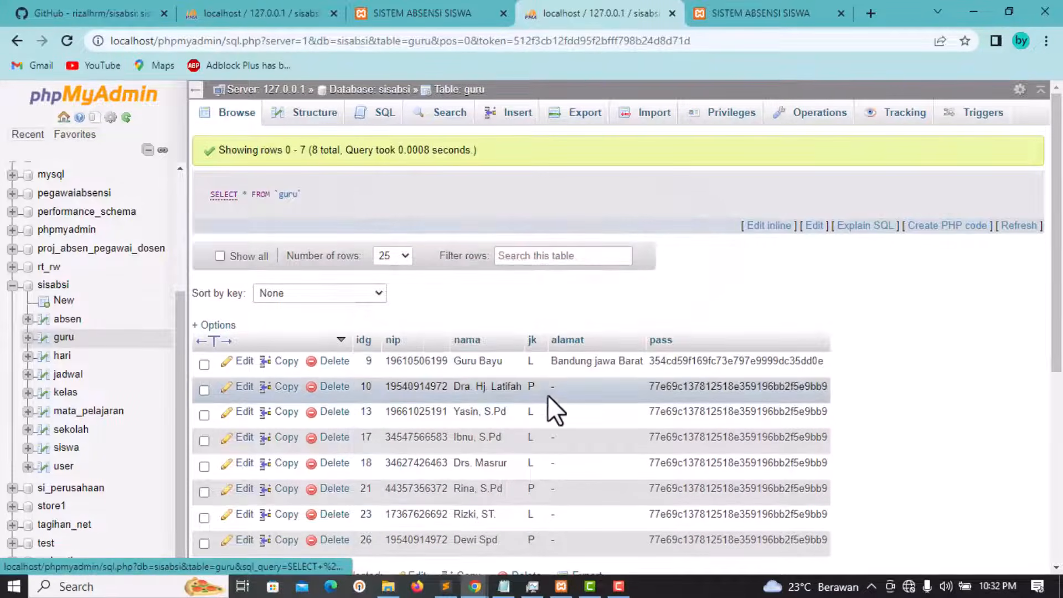
{"action": "scroll", "coordinate": [547, 395], "scroll_direction": "down", "scroll_amount": 4}
{"action": "scroll", "coordinate": [441, 313], "scroll_direction": "up", "scroll_amount": 3}
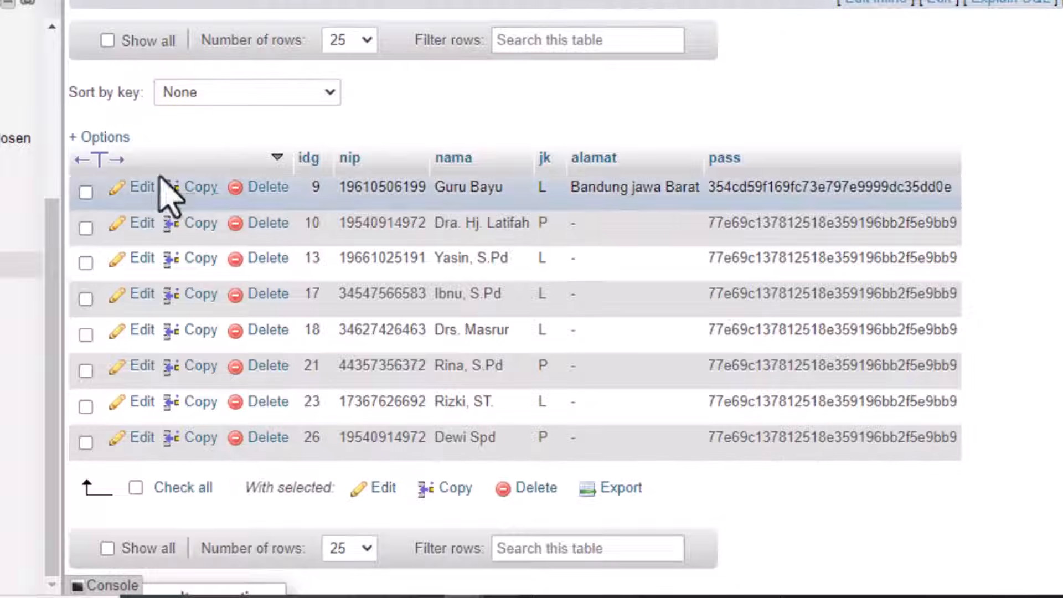
{"action": "left_click", "coordinate": [191, 189]}
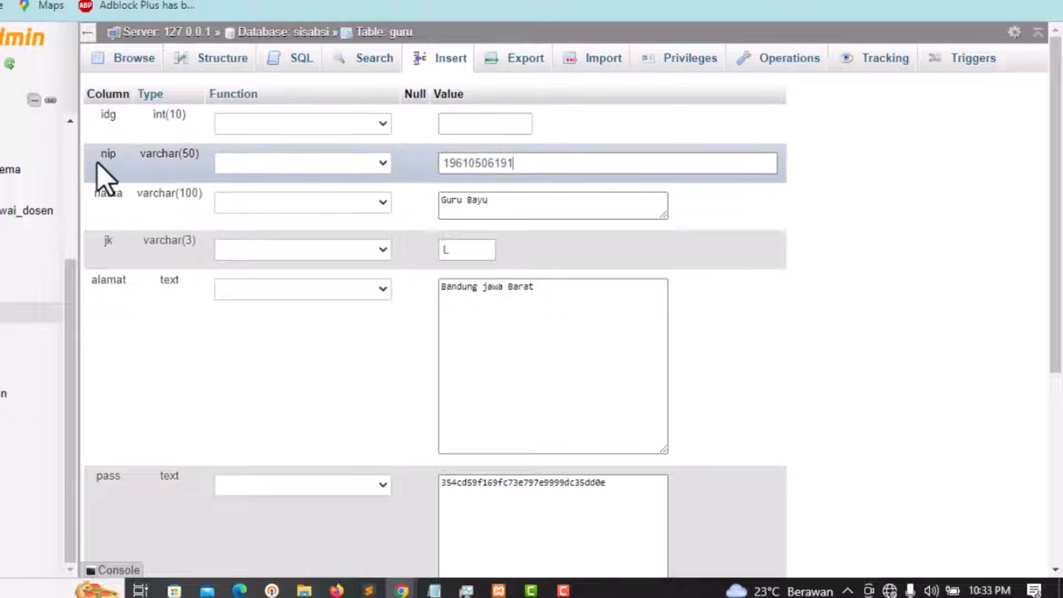
Step: Rename the copied row to Guru contoh, save it, and verify new row 27 in Browse
{"action": "left_click", "coordinate": [515, 207]}
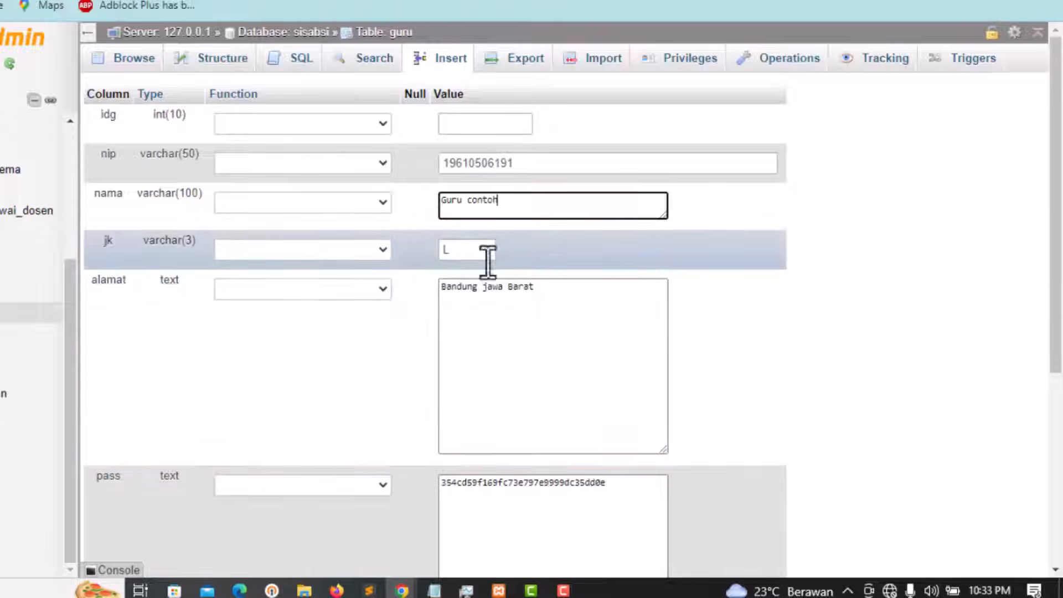
{"action": "scroll", "coordinate": [534, 326], "scroll_direction": "down", "scroll_amount": 5}
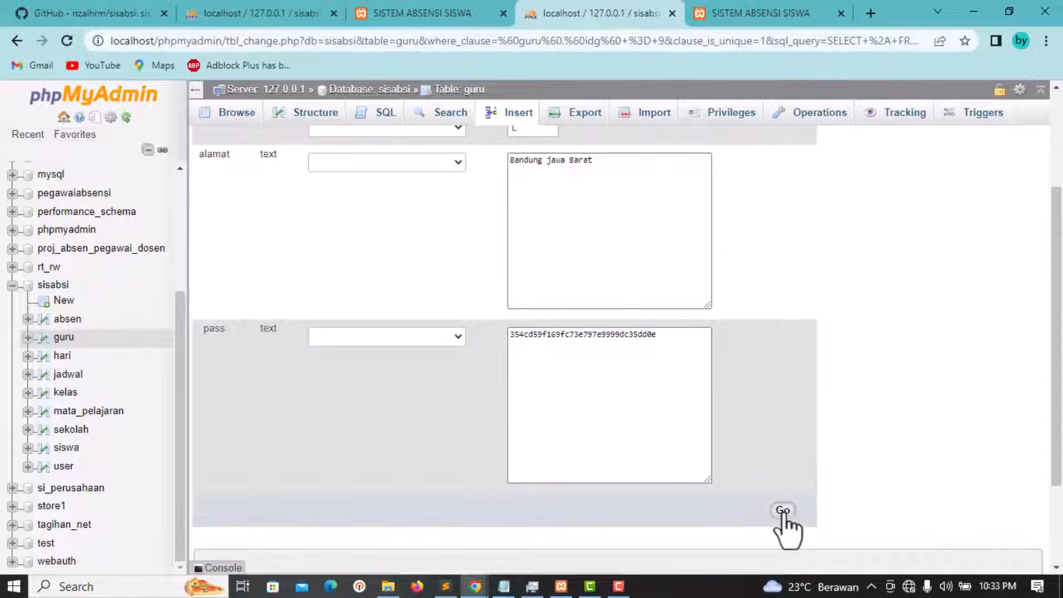
{"action": "left_click", "coordinate": [783, 511]}
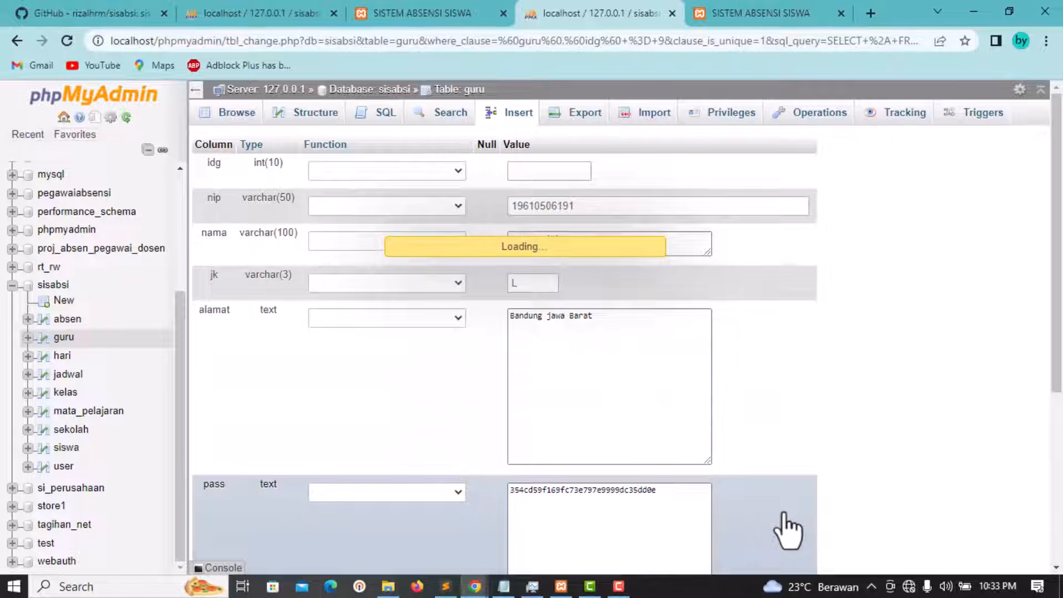
{"action": "scroll", "coordinate": [624, 344], "scroll_direction": "down", "scroll_amount": 5}
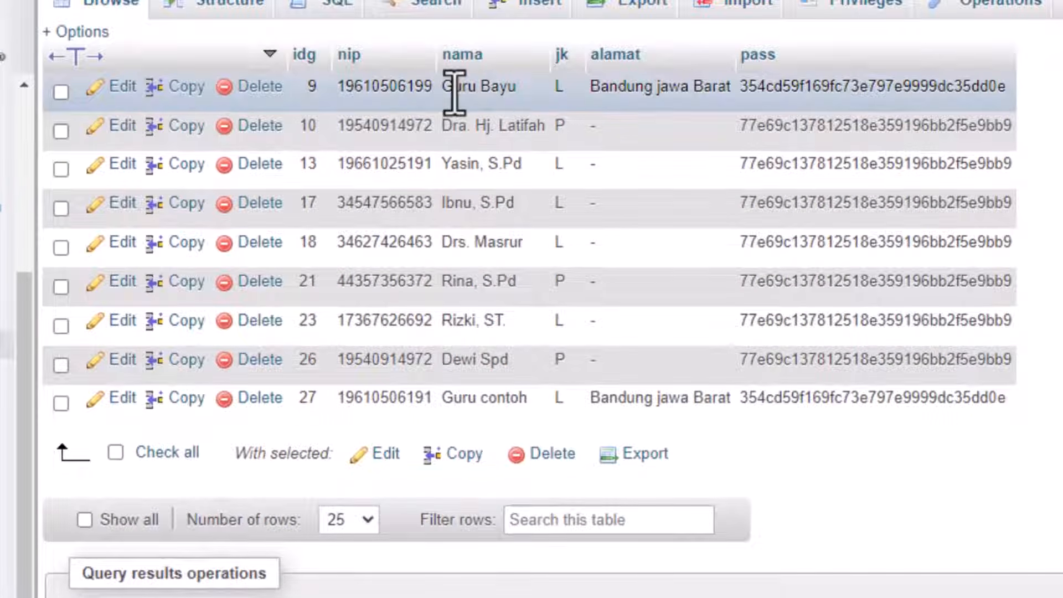
{"action": "left_click_drag", "start_coordinate": [452, 87], "coordinate": [526, 86]}
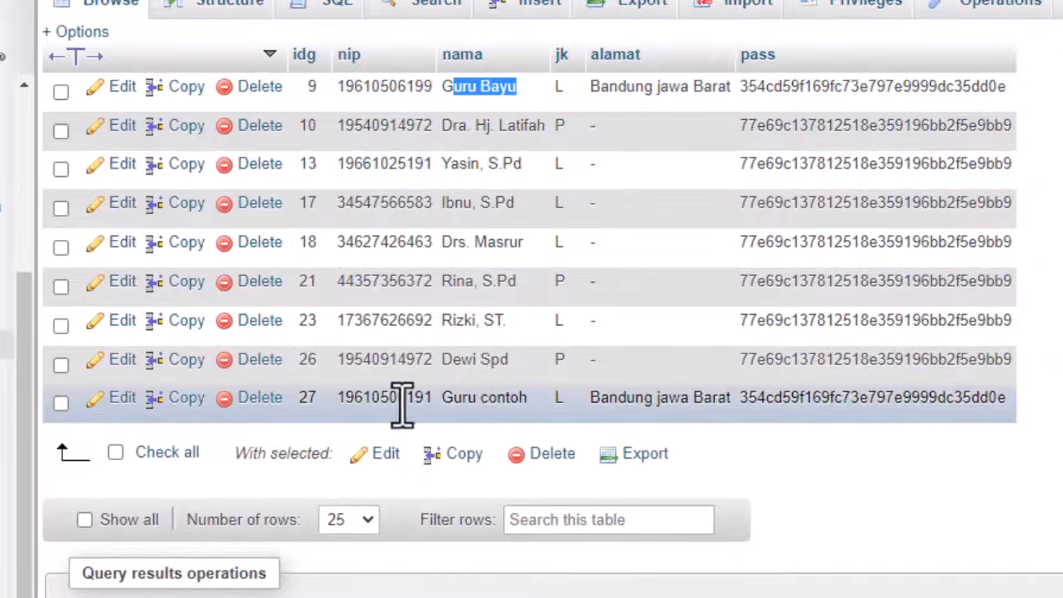
{"action": "left_click", "coordinate": [501, 398]}
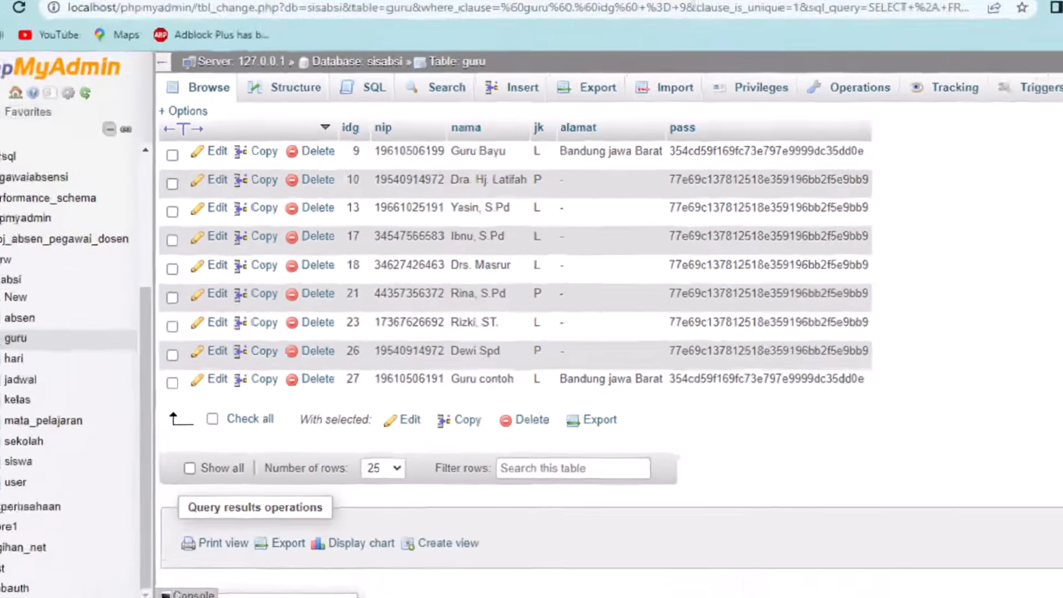
Step: Open Data Guru > View Data and find Guru contoh, Laki-Laki, among the nine teachers
{"action": "left_click", "coordinate": [777, 4]}
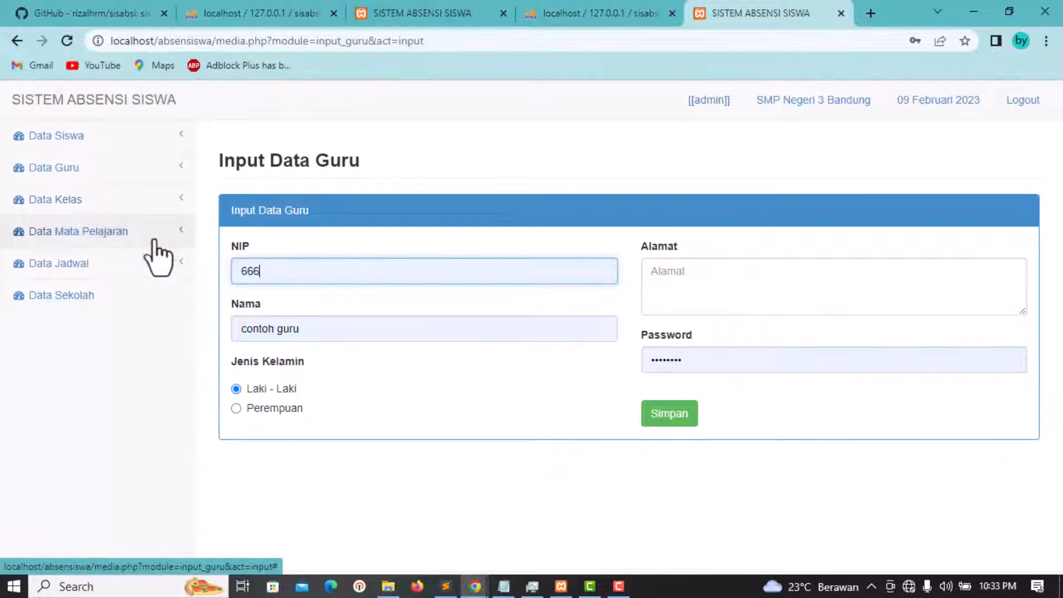
{"action": "left_click", "coordinate": [85, 181]}
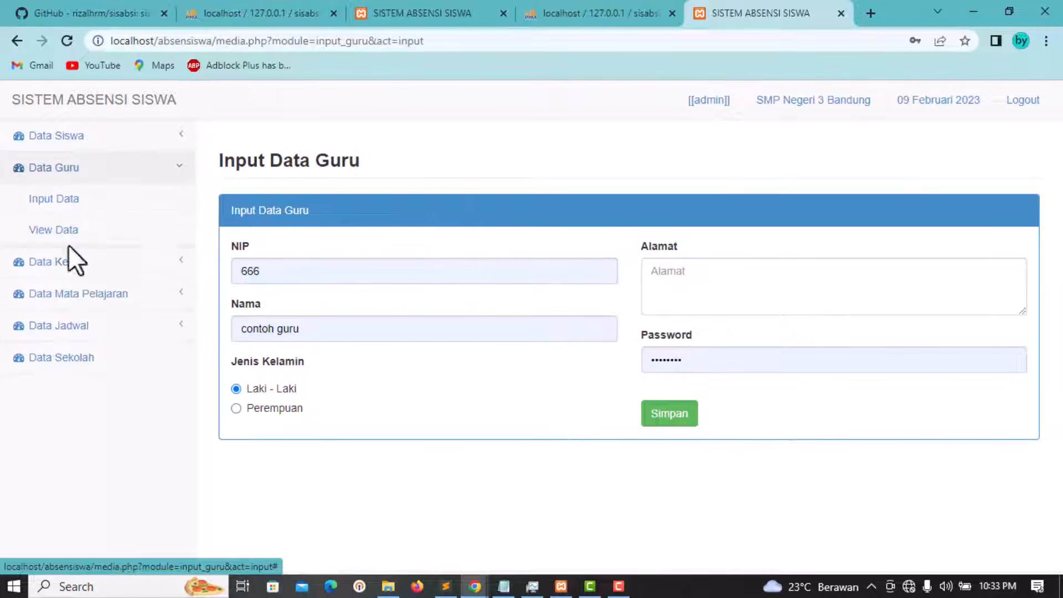
{"action": "left_click", "coordinate": [58, 232]}
{"action": "scroll", "coordinate": [617, 379], "scroll_direction": "down", "scroll_amount": 3}
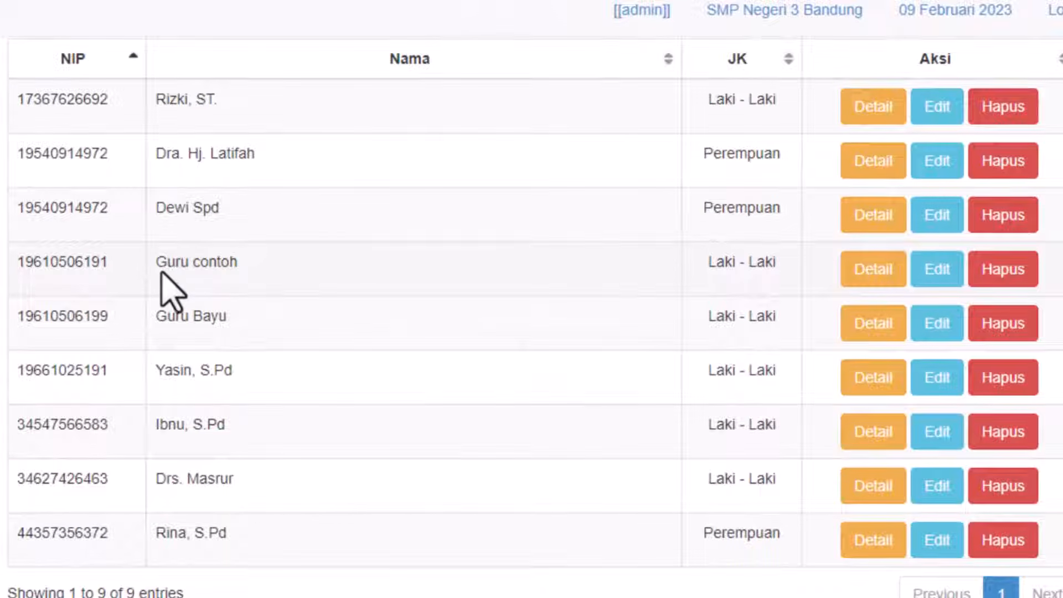
{"action": "left_click_drag", "start_coordinate": [156, 262], "coordinate": [244, 283]}
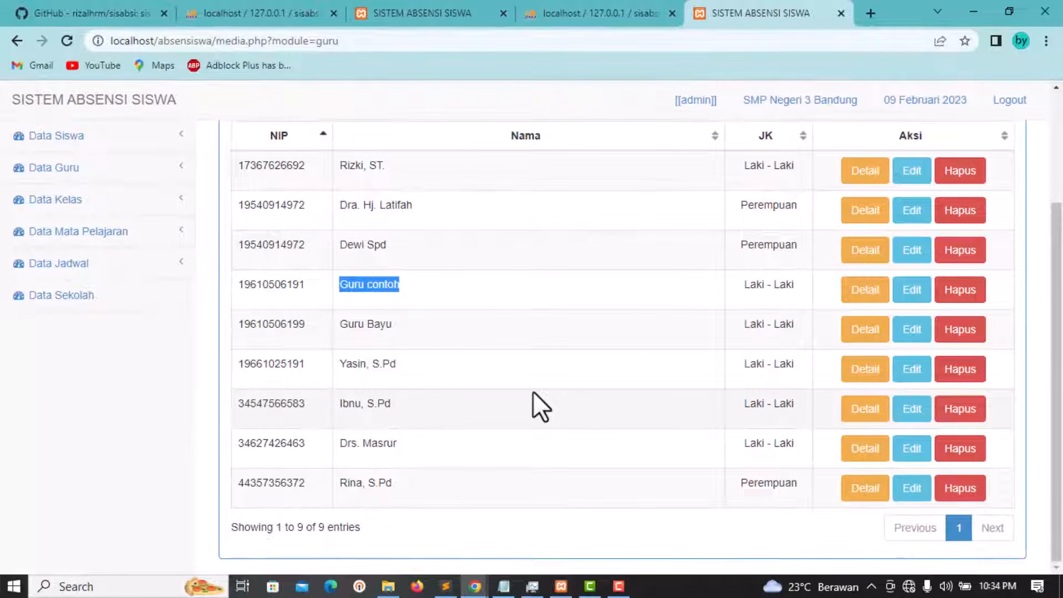
{"action": "scroll", "coordinate": [533, 391], "scroll_direction": "up", "scroll_amount": 3}
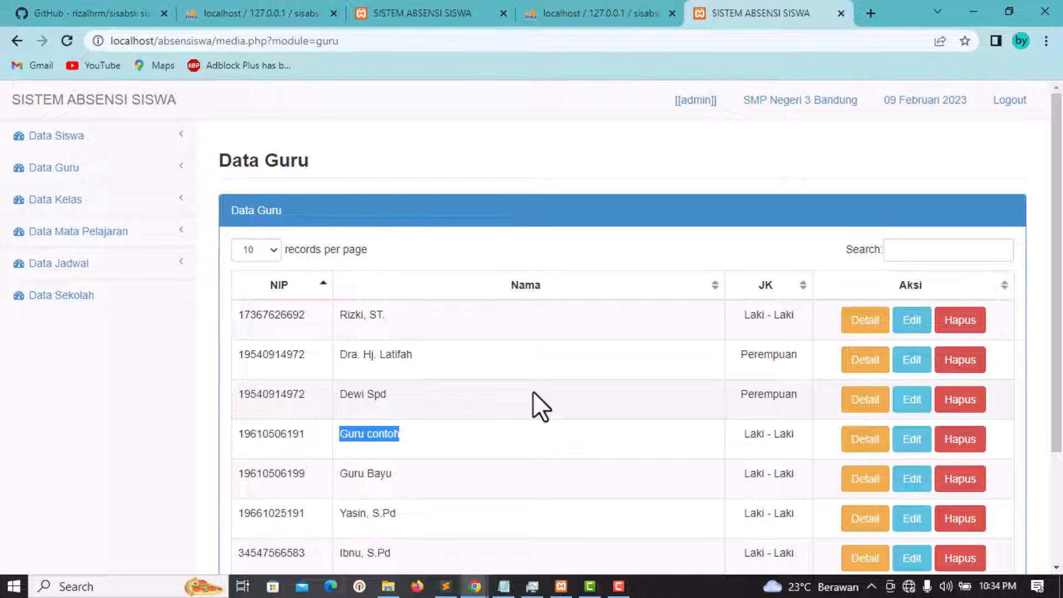
{"action": "left_click", "coordinate": [84, 204]}
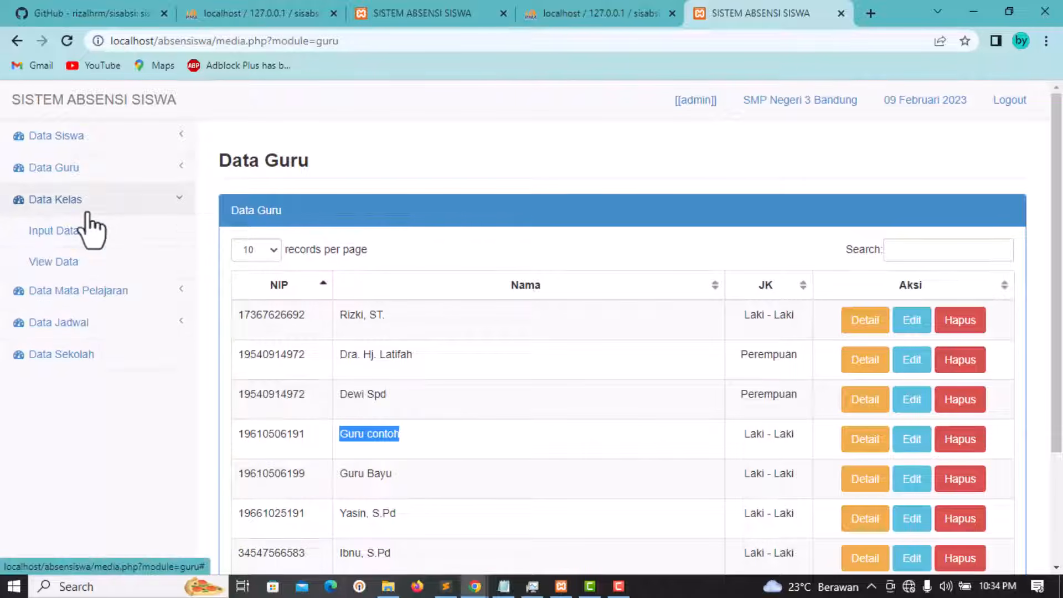
Step: Create class B with school SMP Negeri 3 Bandung in the Input Data Kelas form and save
{"action": "left_click", "coordinate": [54, 233]}
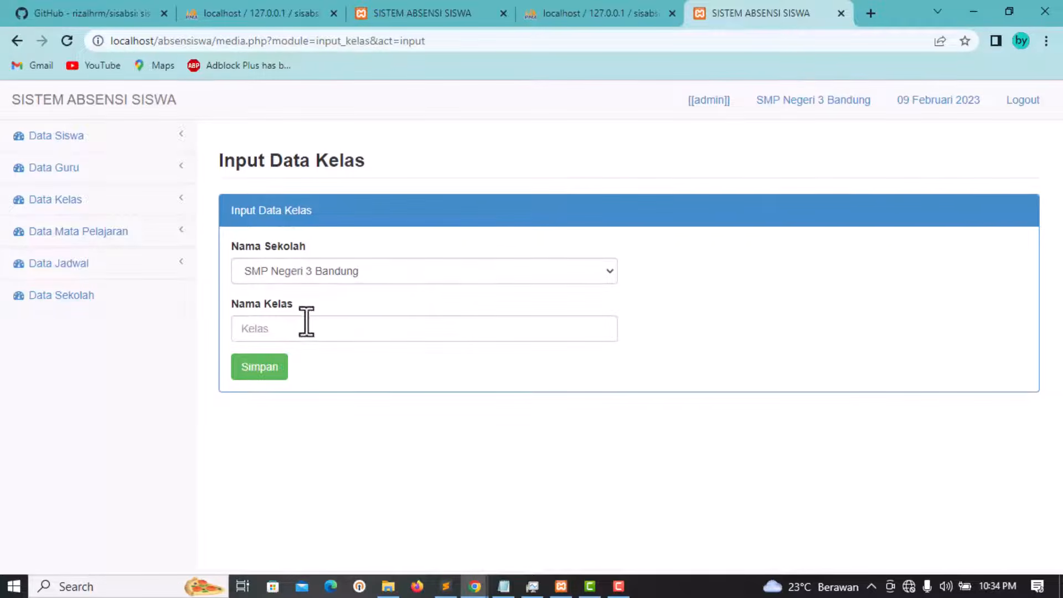
{"action": "left_click", "coordinate": [565, 275]}
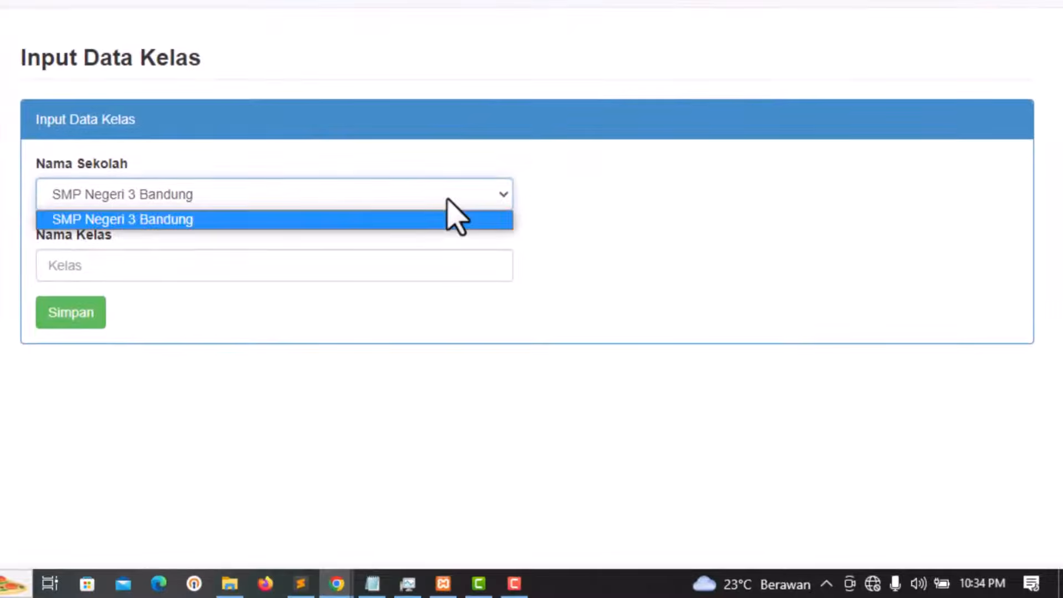
{"action": "left_click", "coordinate": [446, 209]}
{"action": "left_click", "coordinate": [347, 198]}
{"action": "left_click", "coordinate": [280, 200]}
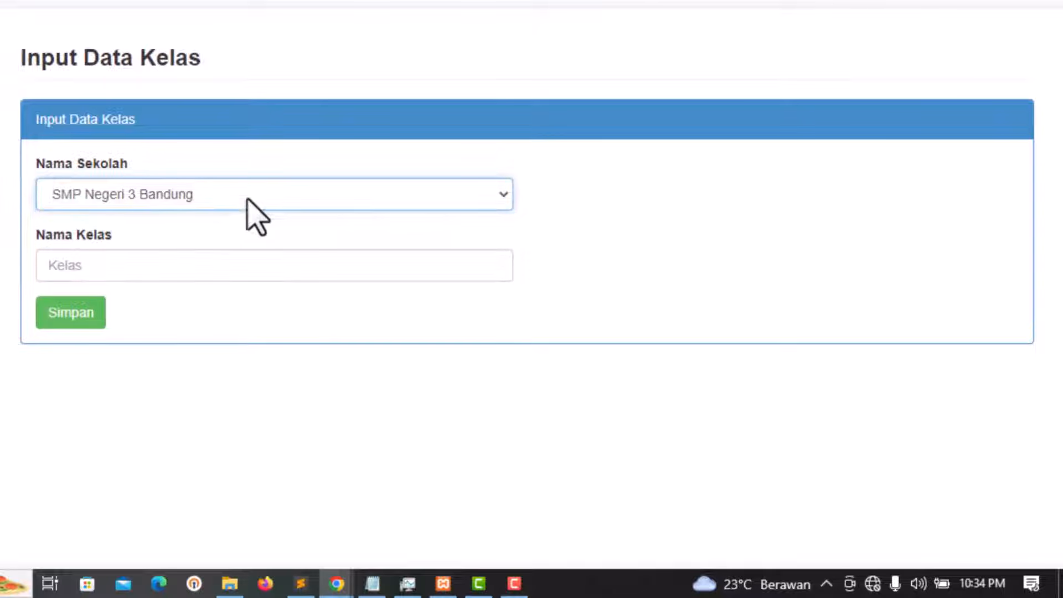
{"action": "left_click", "coordinate": [203, 196]}
{"action": "left_click", "coordinate": [265, 170]}
{"action": "left_click", "coordinate": [159, 275]}
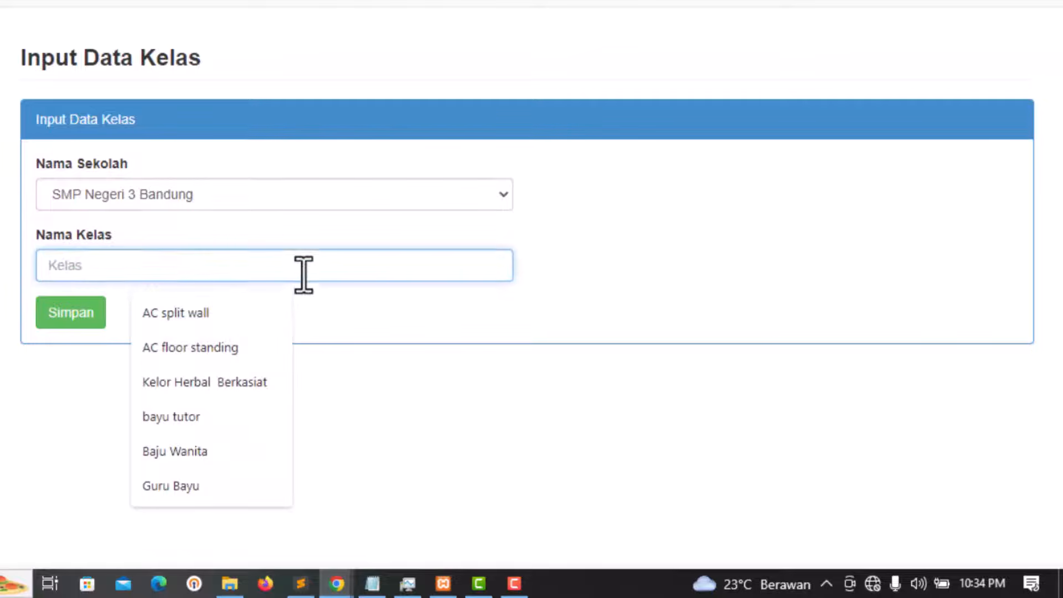
{"action": "left_click", "coordinate": [370, 334]}
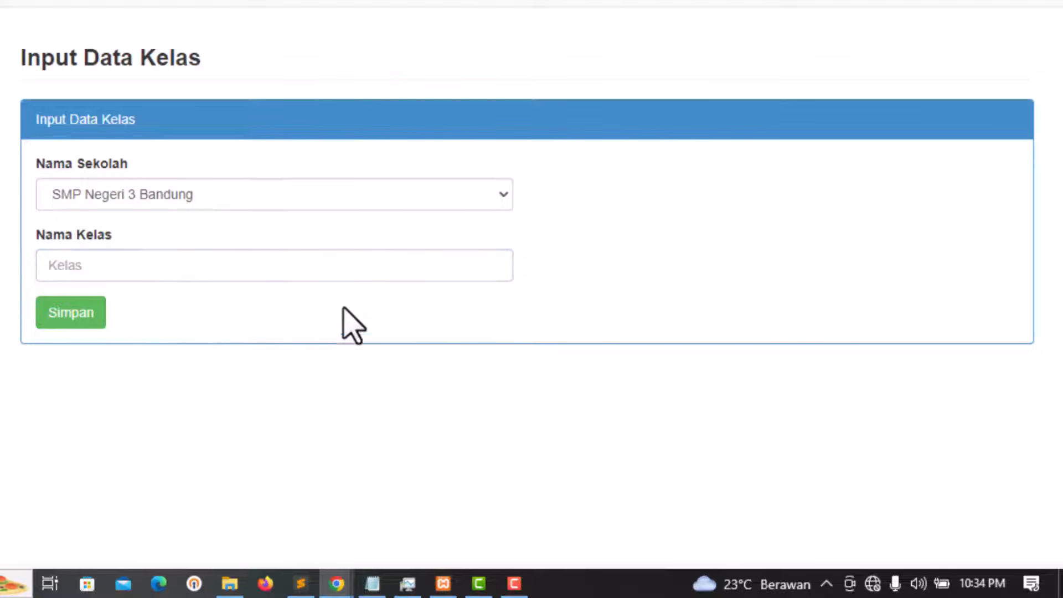
{"action": "left_click", "coordinate": [151, 266]}
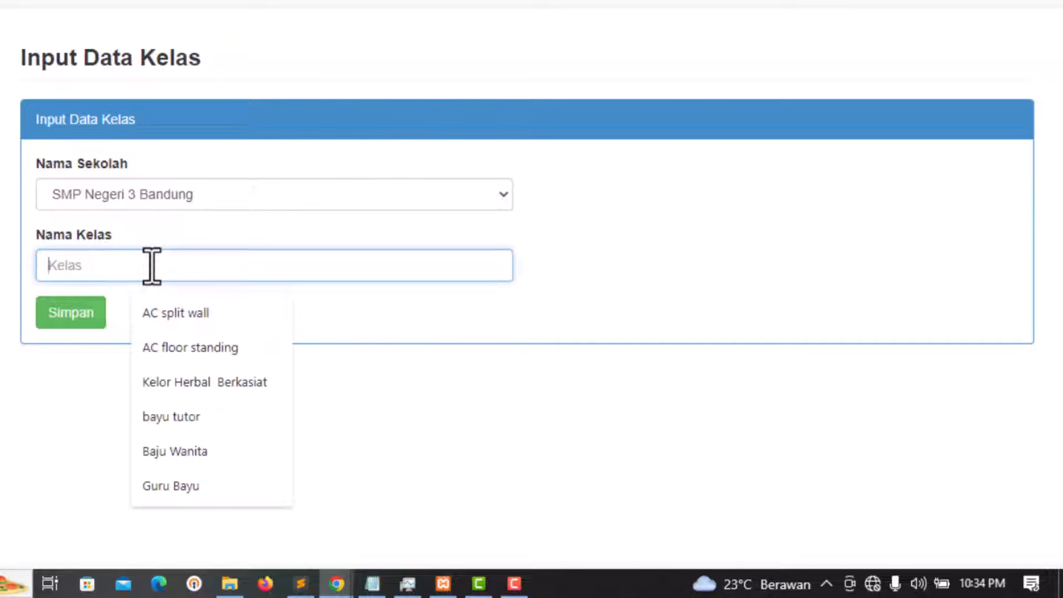
{"action": "type", "text": "B"}
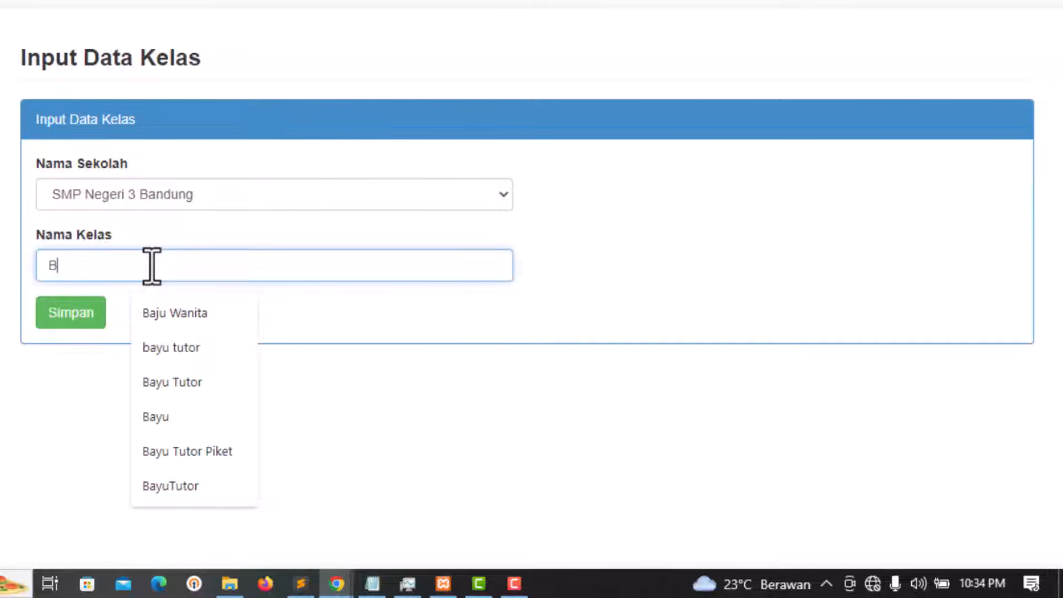
{"action": "left_click", "coordinate": [77, 324]}
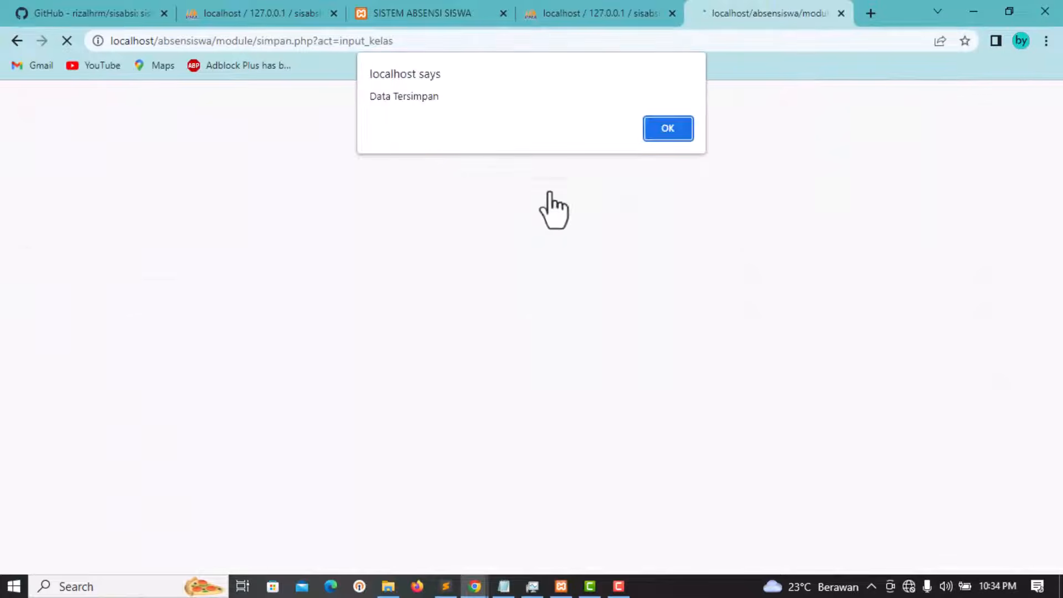
Step: Dismiss the Data Tersimpan alert and confirm class B in the Data Kelas list
{"action": "left_click", "coordinate": [668, 128]}
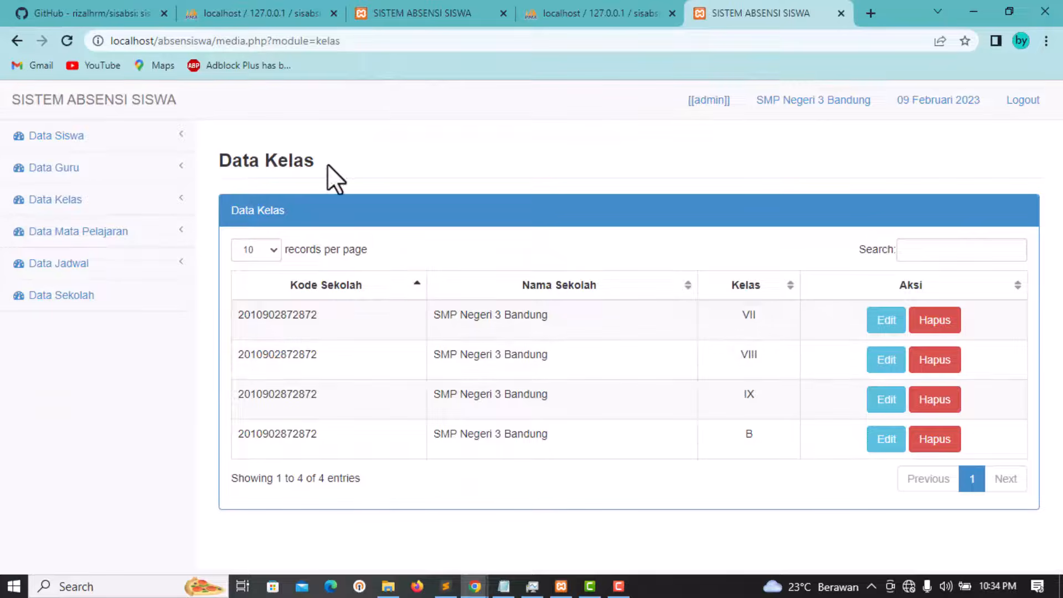
{"action": "left_click_drag", "start_coordinate": [330, 161], "coordinate": [227, 159]}
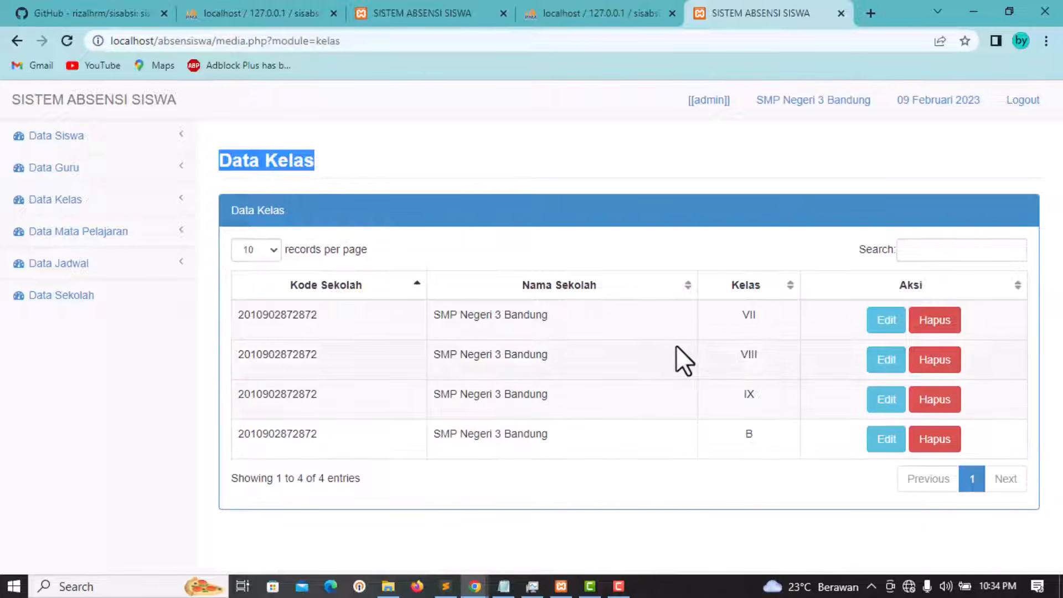
{"action": "left_click", "coordinate": [546, 171]}
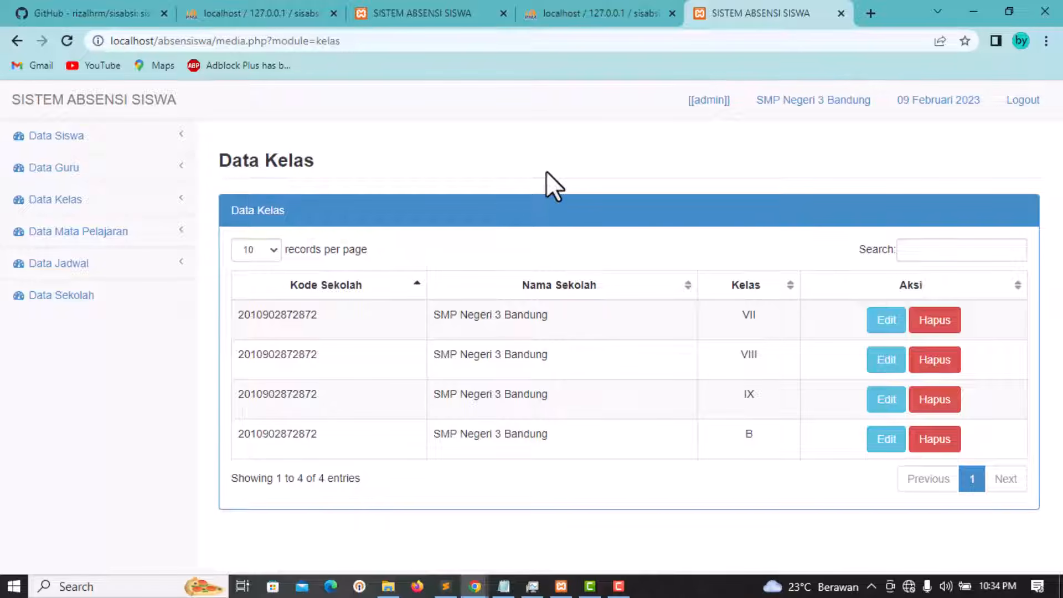
Step: Open the Input Data Mata Pelajaran form, ready to enter the subject name
{"action": "left_click", "coordinate": [102, 233]}
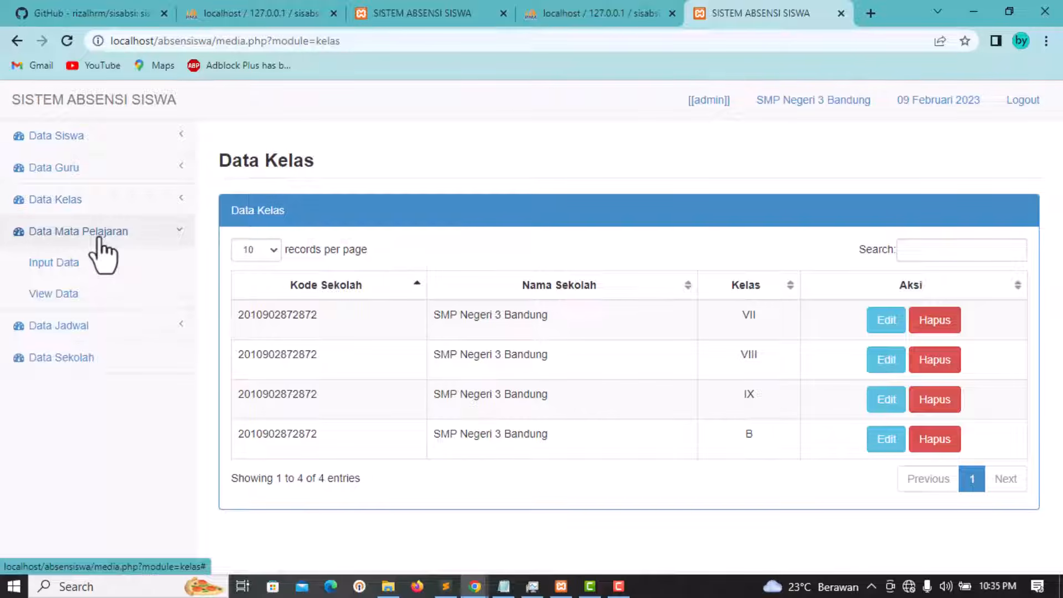
{"action": "left_click", "coordinate": [62, 264]}
{"action": "left_click", "coordinate": [313, 271]}
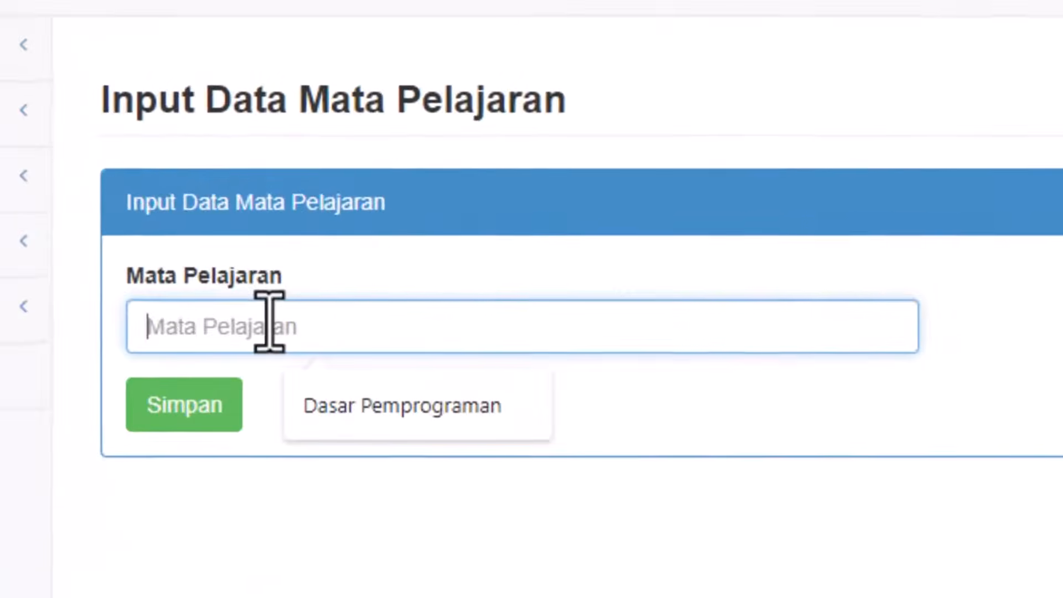
Step: Save the subject 'seni' and check it is listed as entry 5 in Data Mata Pelajaran
{"action": "type", "text": "sen"}
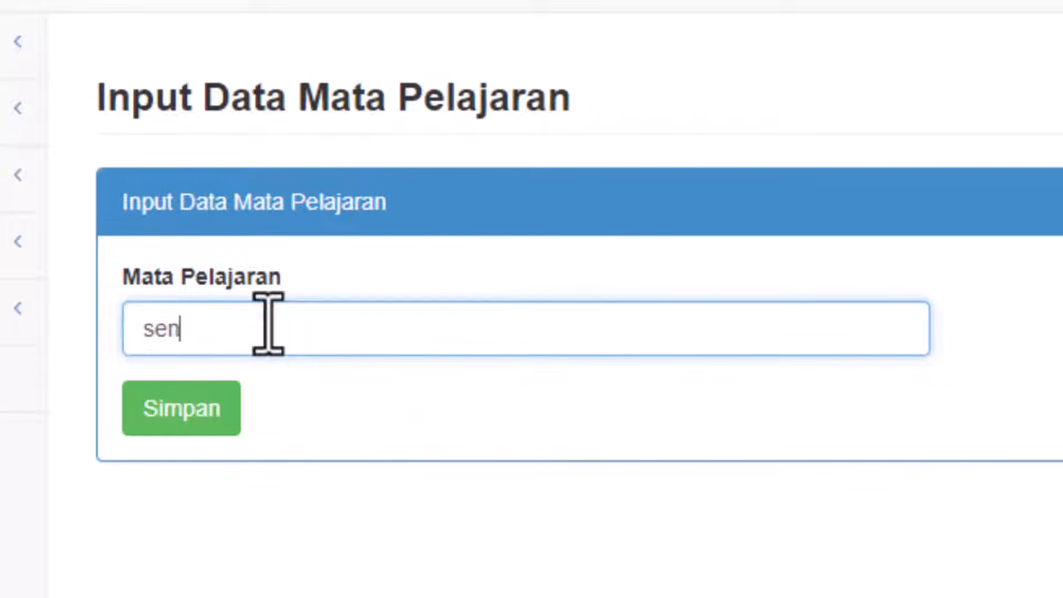
{"action": "type", "text": "i"}
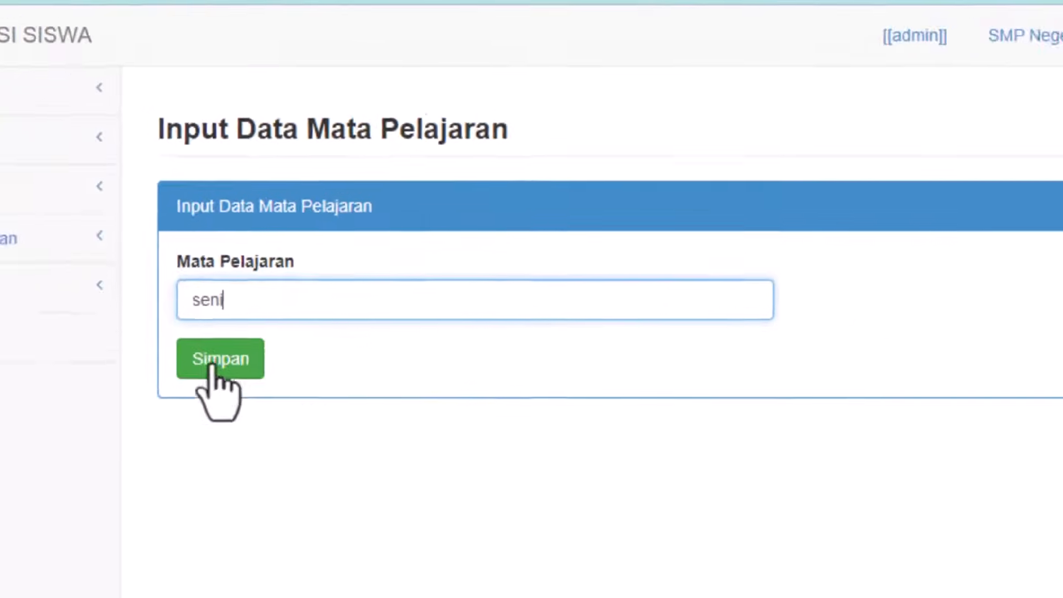
{"action": "left_click", "coordinate": [214, 361]}
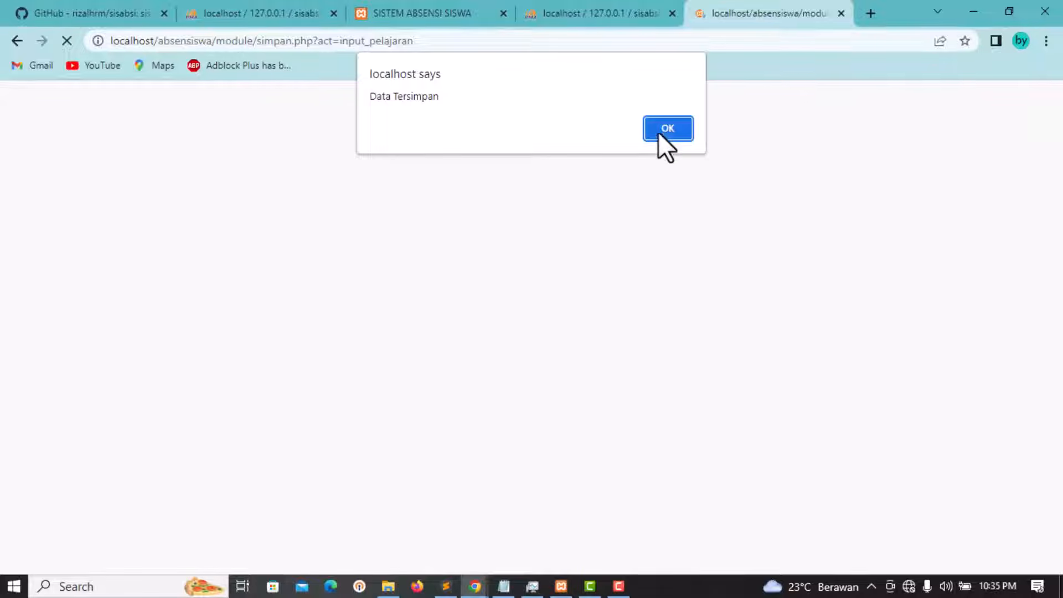
{"action": "left_click", "coordinate": [666, 127]}
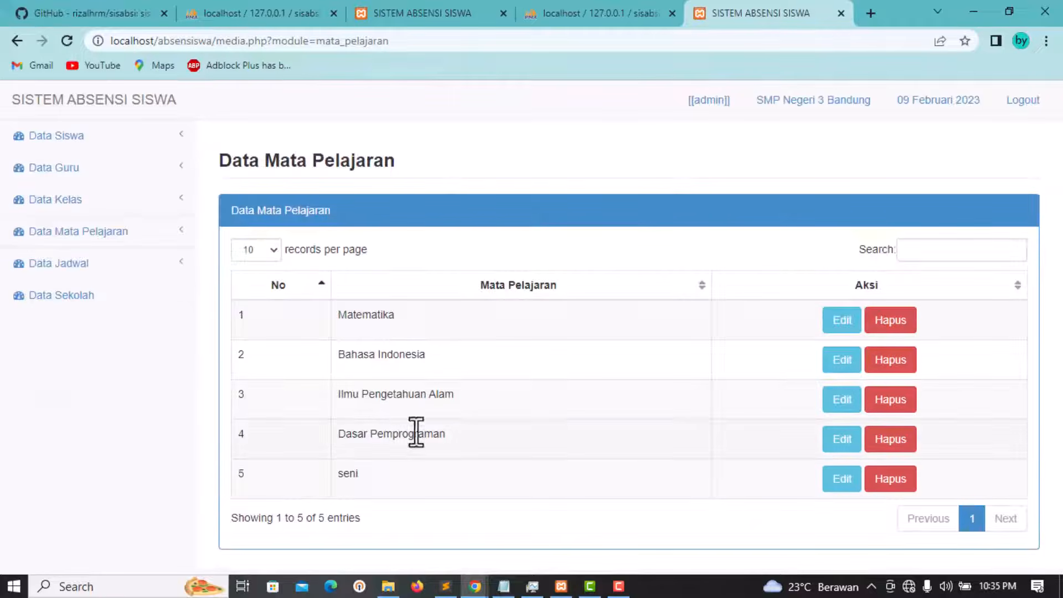
{"action": "left_click_drag", "start_coordinate": [380, 469], "coordinate": [361, 317]}
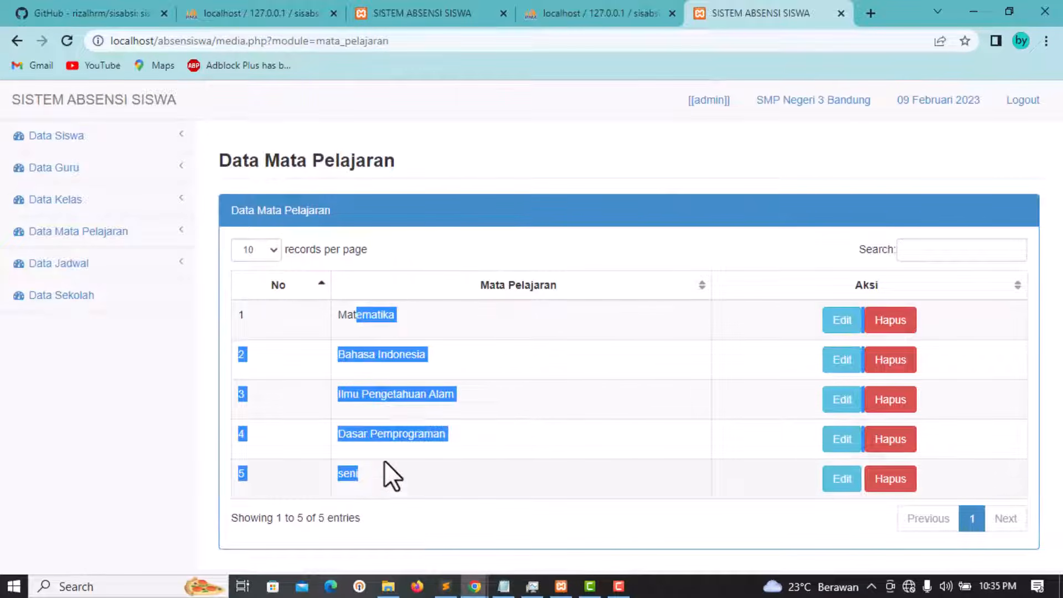
{"action": "left_click", "coordinate": [388, 481]}
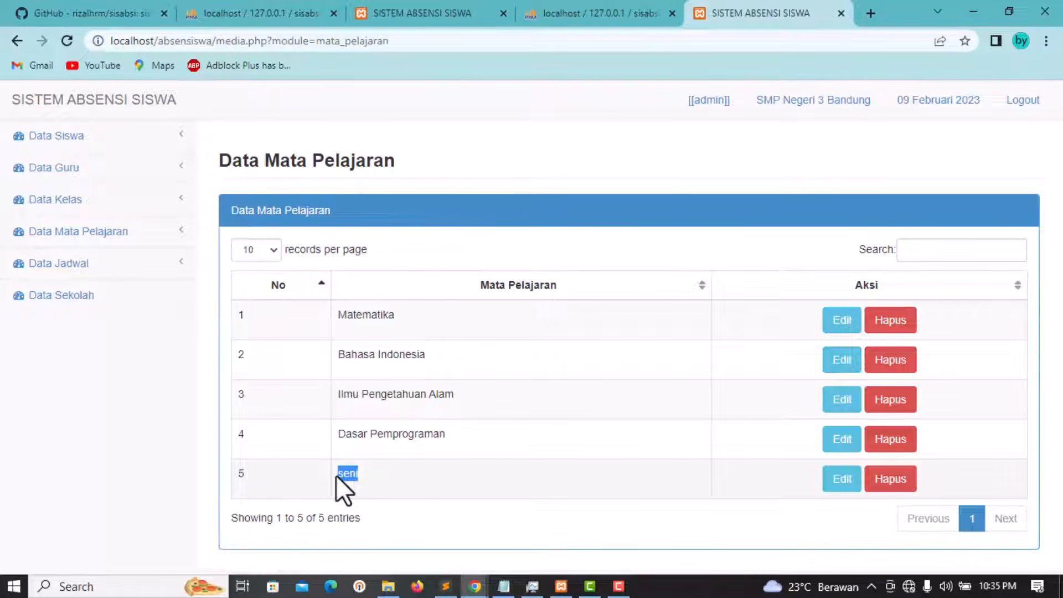
Step: Start a new schedule entry for Senin with start time 11:35 PM
{"action": "left_click", "coordinate": [82, 264]}
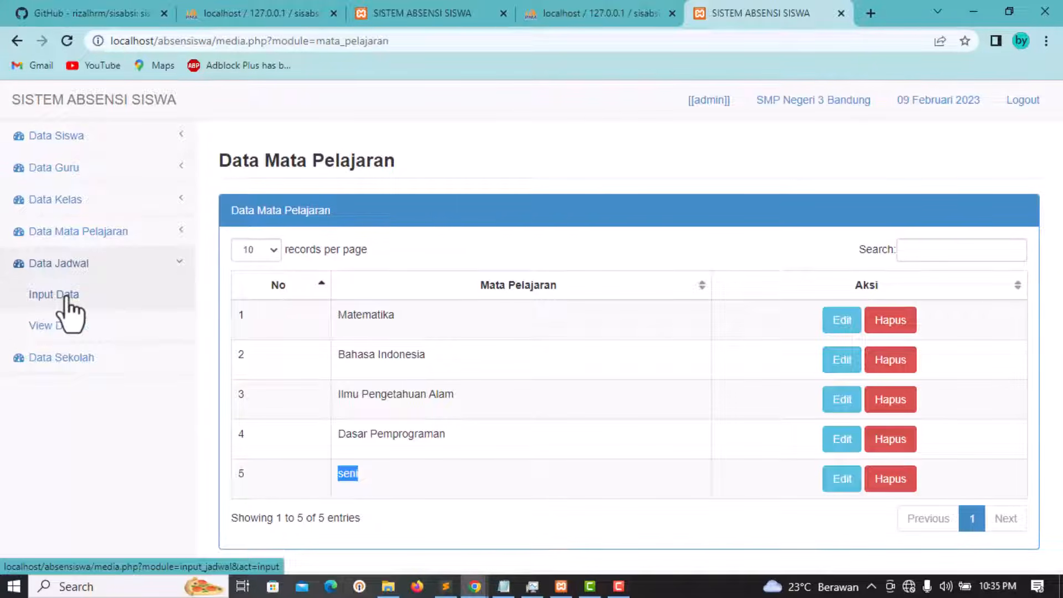
{"action": "left_click", "coordinate": [33, 299]}
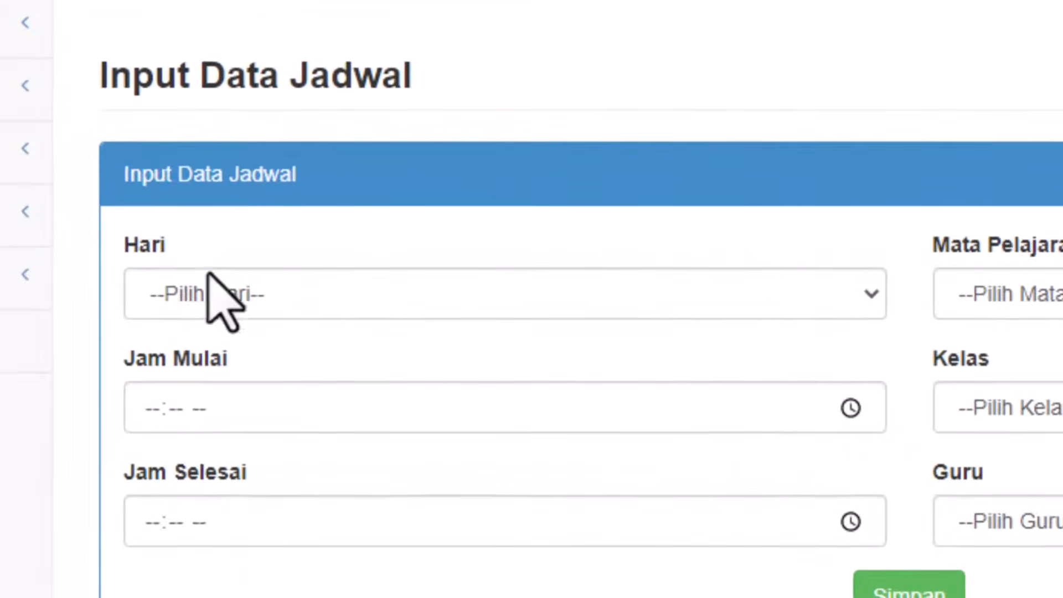
{"action": "left_click", "coordinate": [334, 408]}
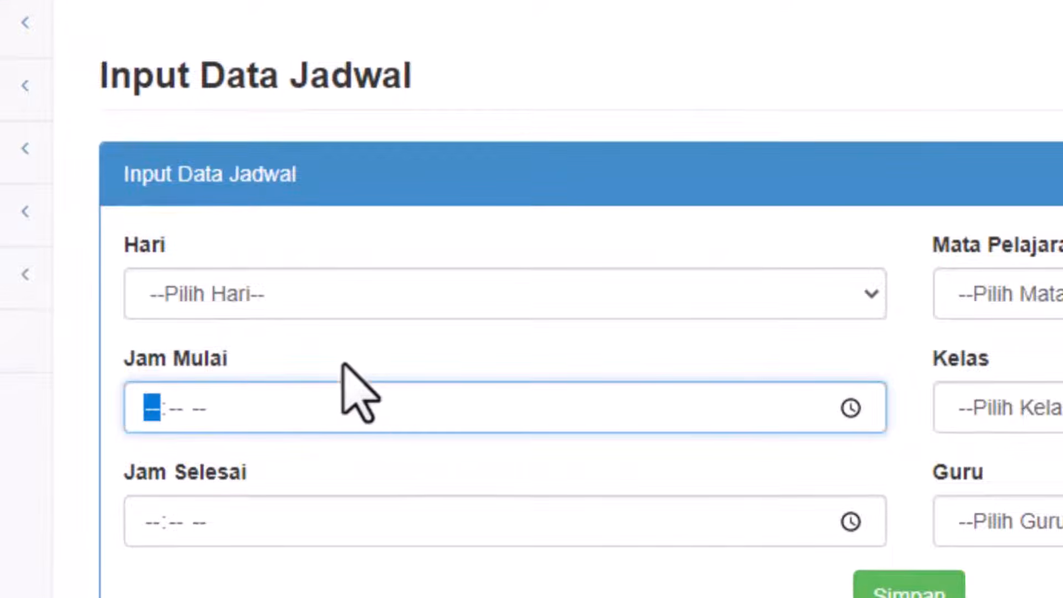
{"action": "left_click", "coordinate": [250, 297]}
{"action": "left_click", "coordinate": [244, 363]}
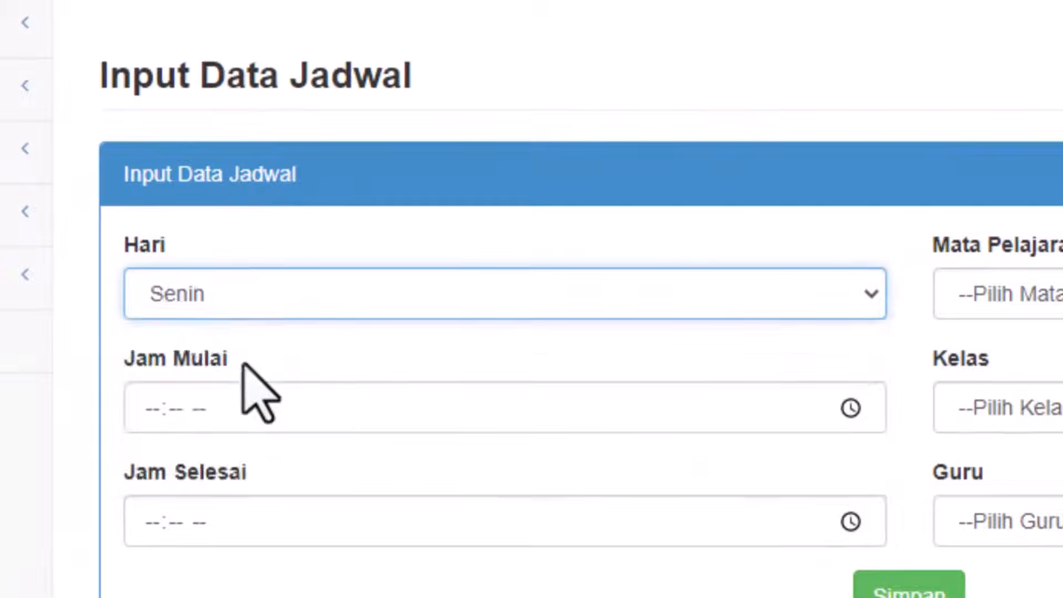
{"action": "left_click", "coordinate": [852, 408]}
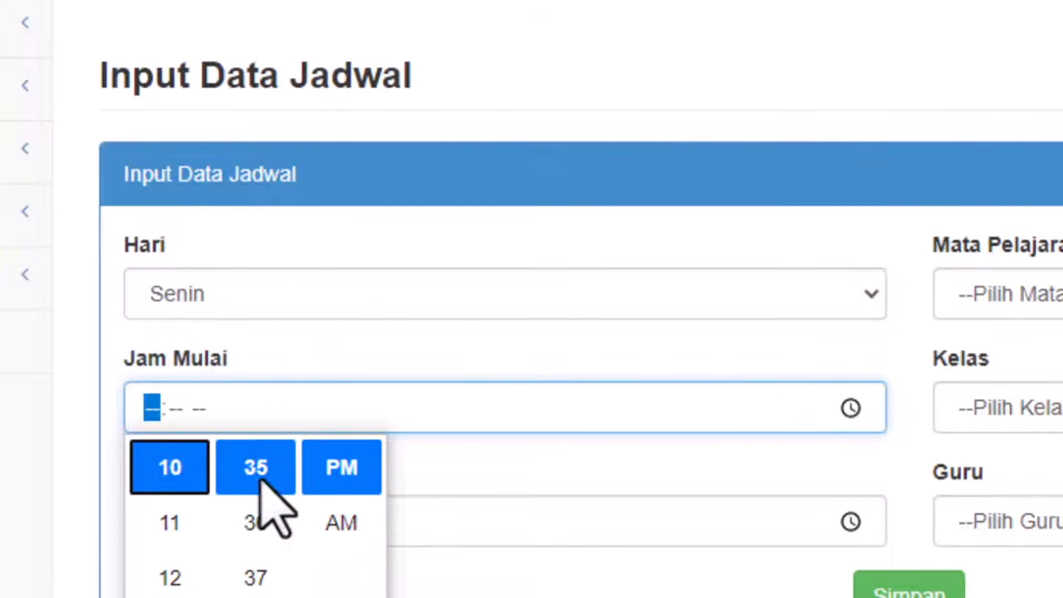
{"action": "left_click", "coordinate": [170, 522]}
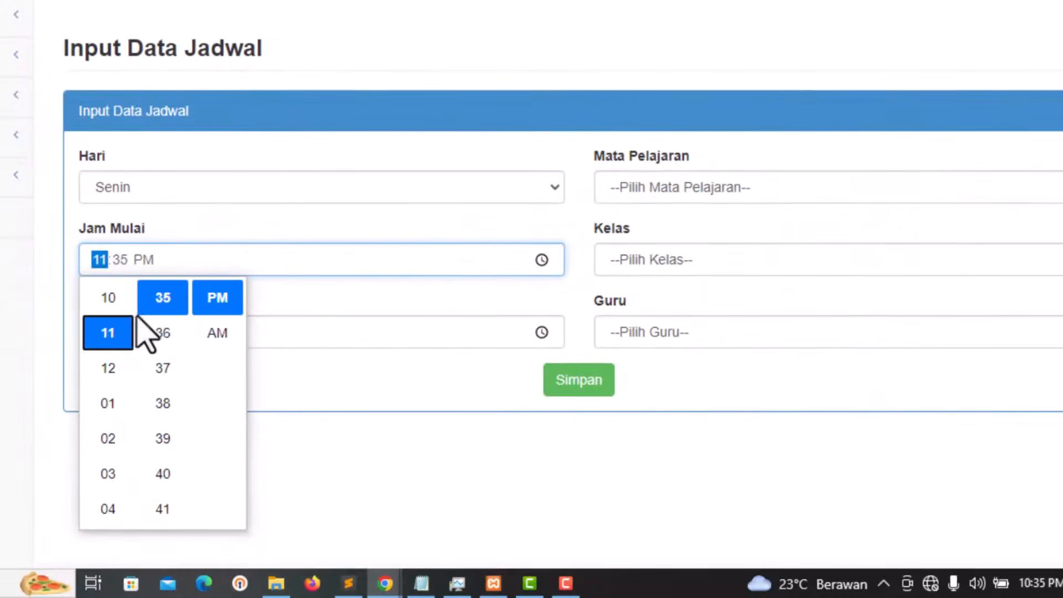
{"action": "left_click", "coordinate": [296, 262]}
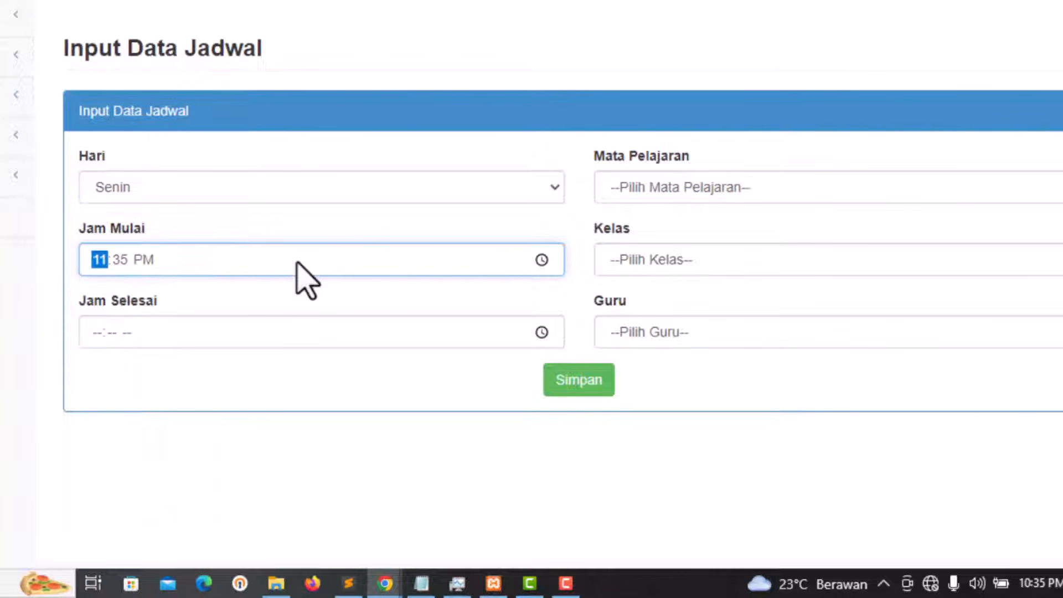
Step: Set the schedule's end time to 12:35 PM
{"action": "left_click", "coordinate": [542, 333]}
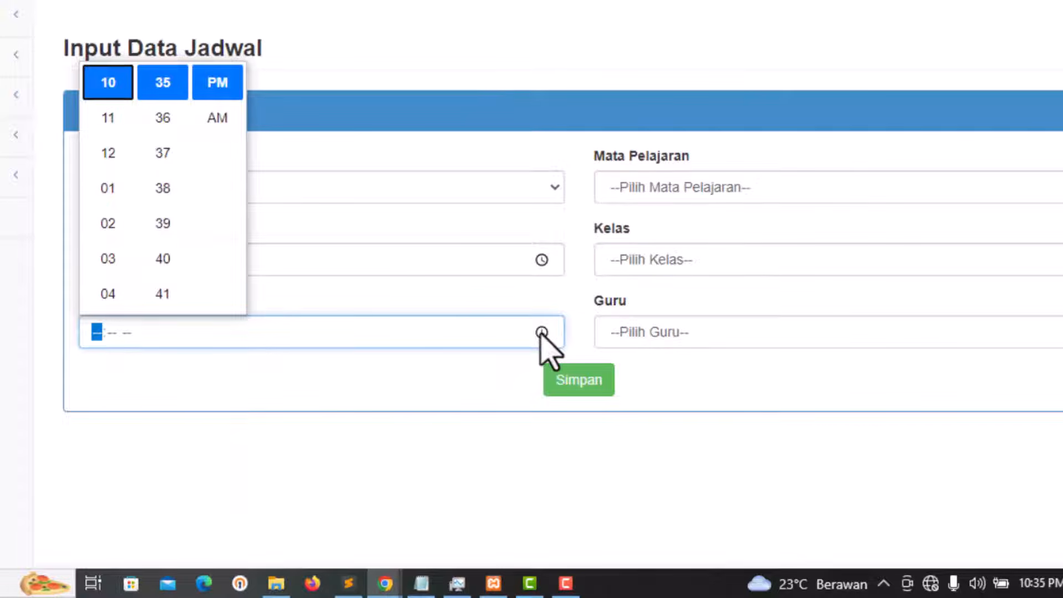
{"action": "left_click", "coordinate": [107, 232]}
{"action": "left_click", "coordinate": [297, 302]}
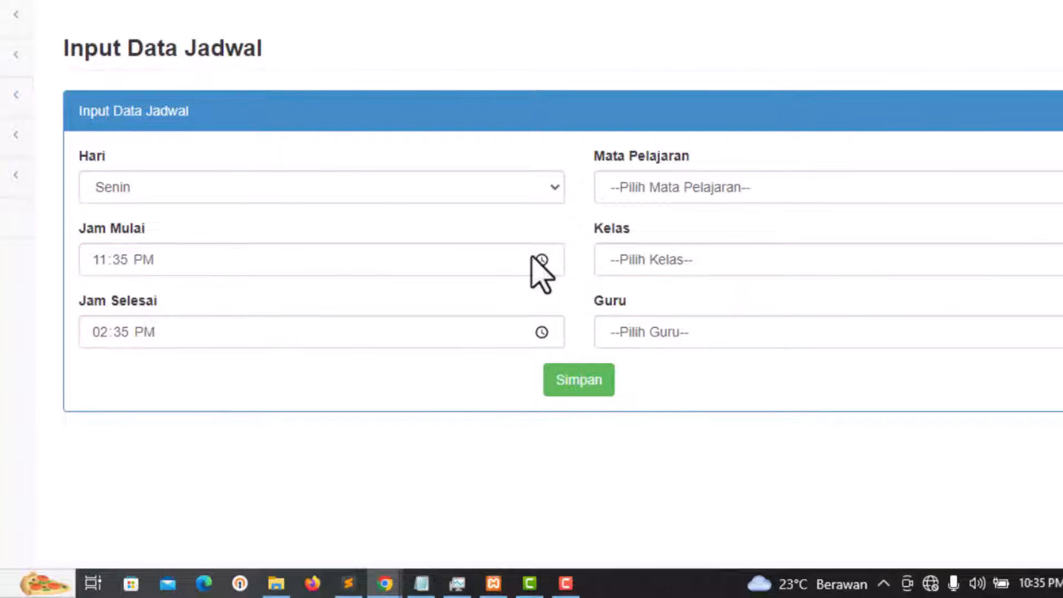
{"action": "left_click", "coordinate": [542, 332]}
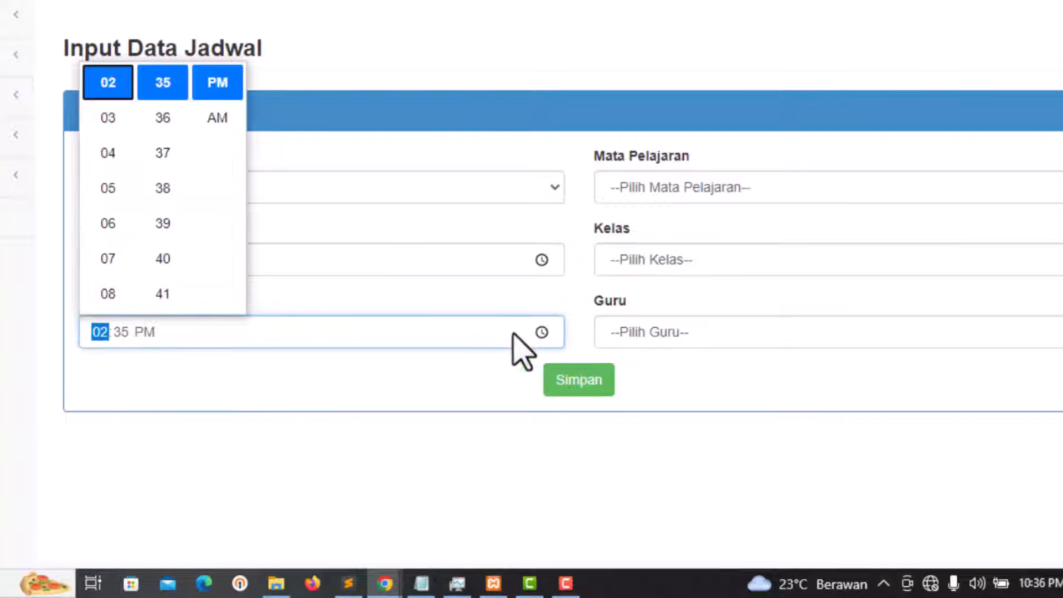
{"action": "scroll", "coordinate": [127, 261], "scroll_direction": "down", "scroll_amount": 3}
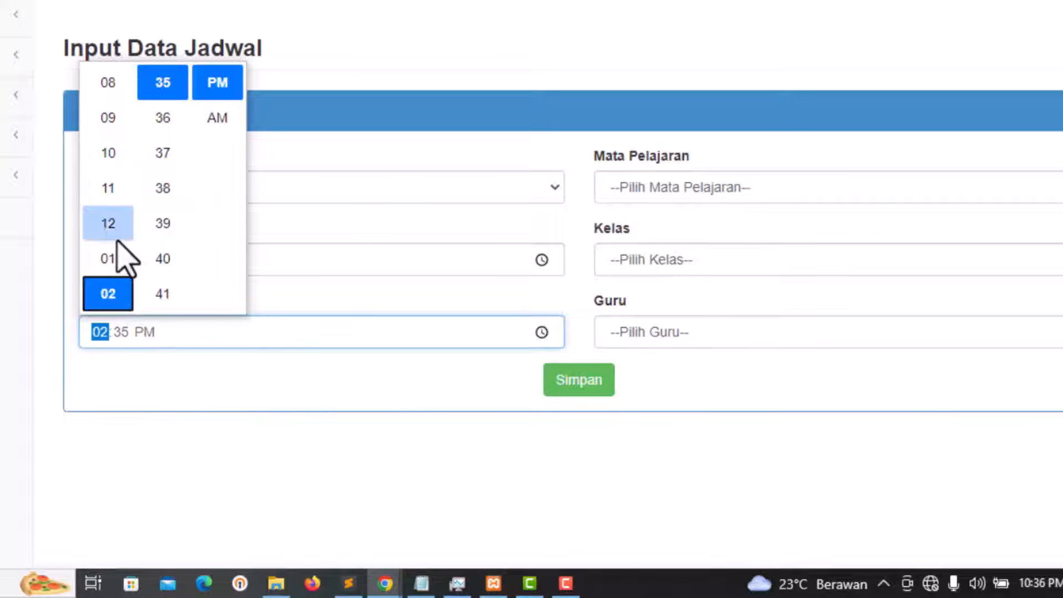
{"action": "scroll", "coordinate": [119, 256], "scroll_direction": "down", "scroll_amount": 2}
{"action": "scroll", "coordinate": [118, 233], "scroll_direction": "down", "scroll_amount": 10}
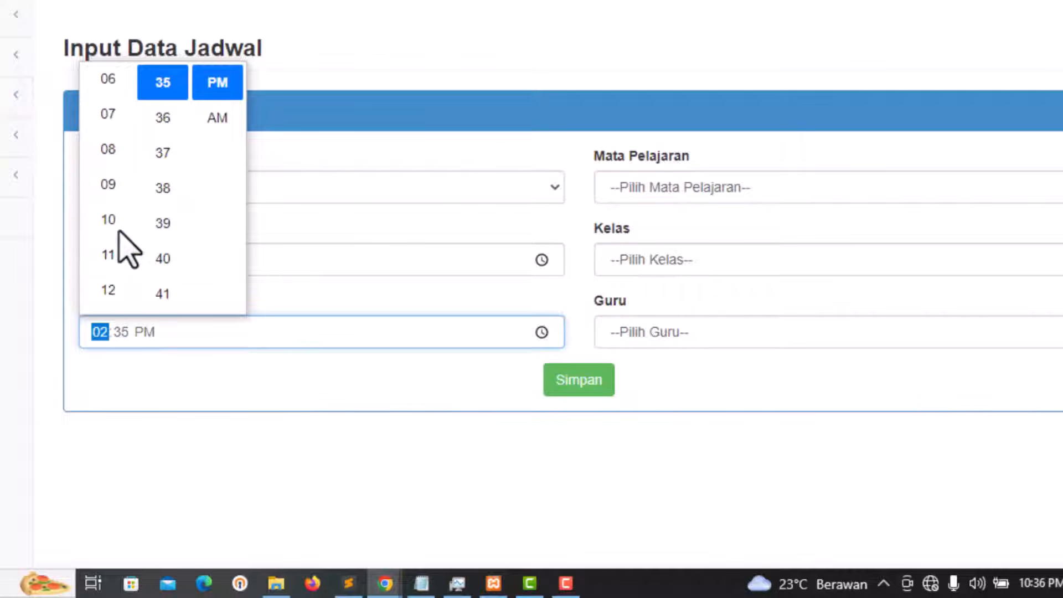
{"action": "scroll", "coordinate": [118, 233], "scroll_direction": "down", "scroll_amount": 5}
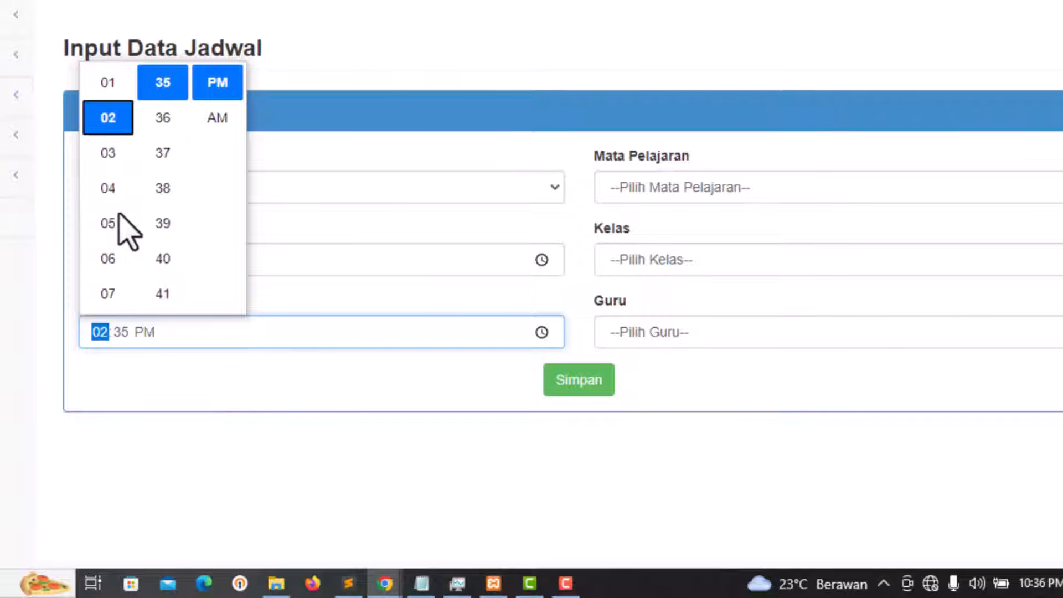
{"action": "left_click", "coordinate": [100, 260]}
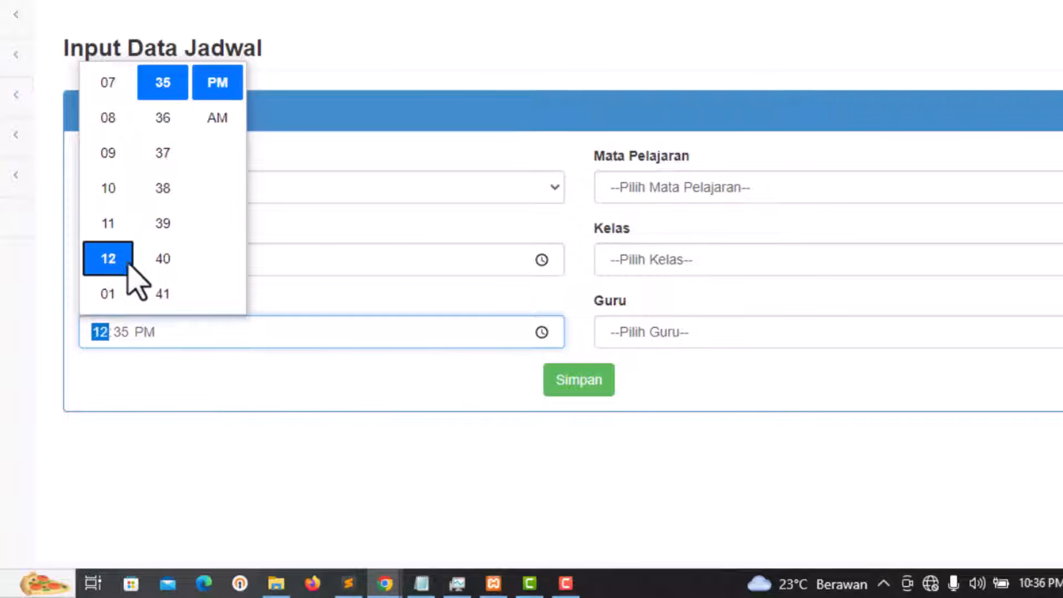
{"action": "left_click", "coordinate": [423, 385]}
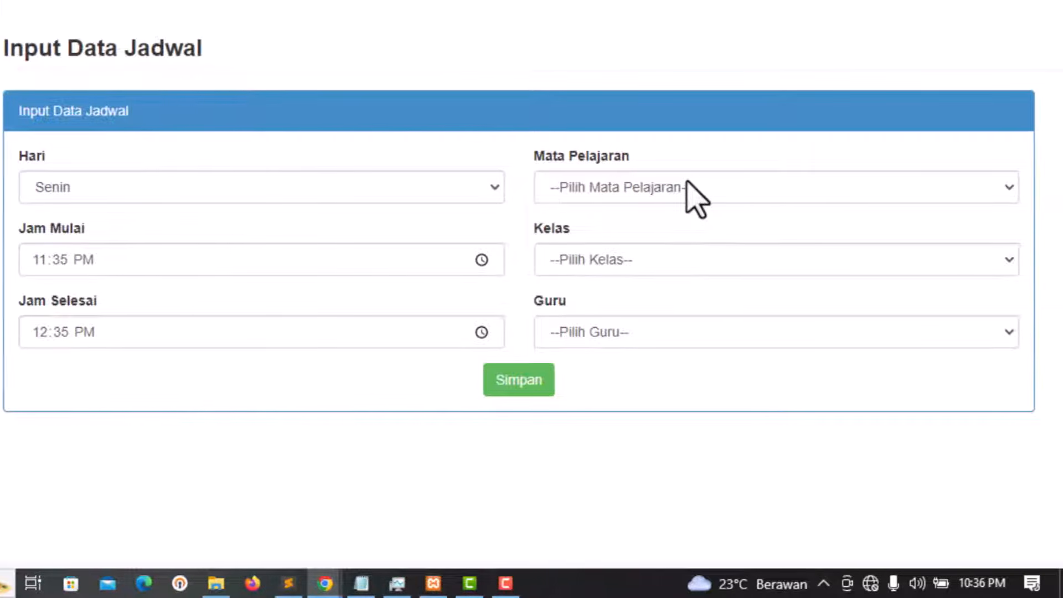
Step: Choose subject Matematika, class B and the first listed teacher
{"action": "left_click", "coordinate": [757, 195]}
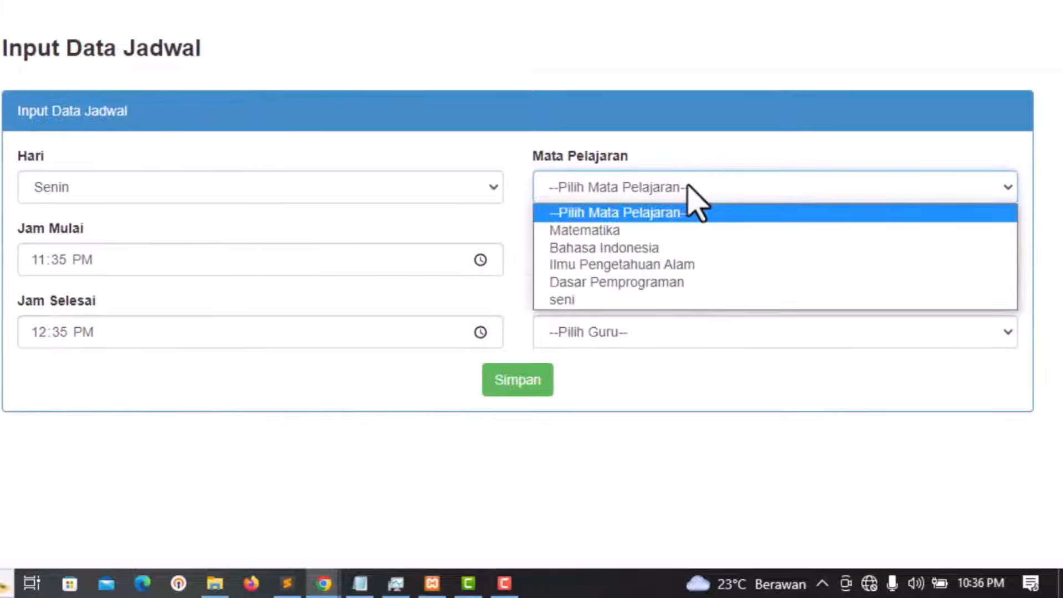
{"action": "left_click", "coordinate": [670, 231]}
{"action": "left_click", "coordinate": [682, 261]}
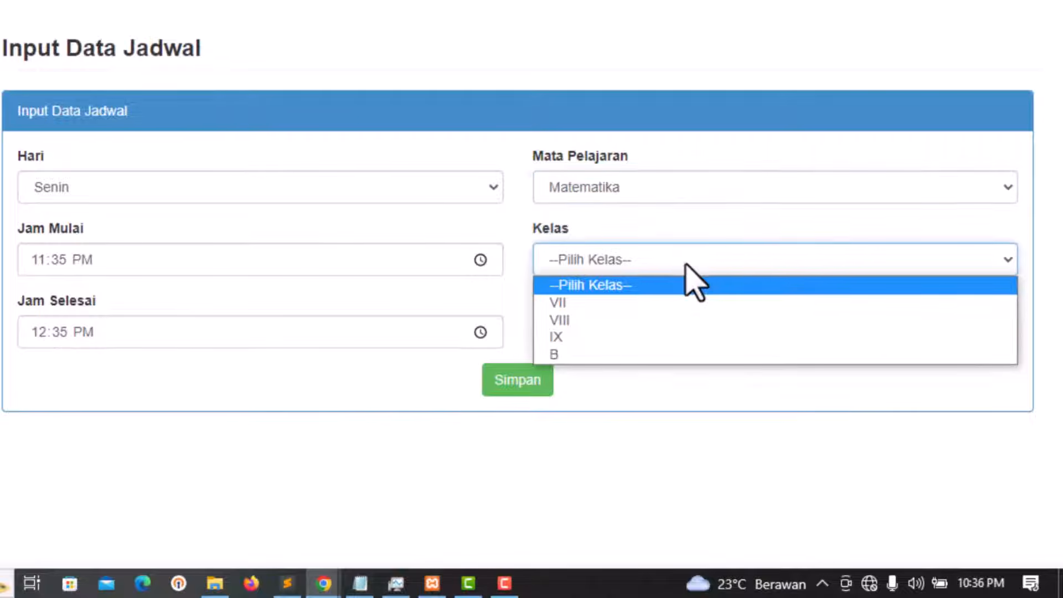
{"action": "left_click", "coordinate": [600, 345]}
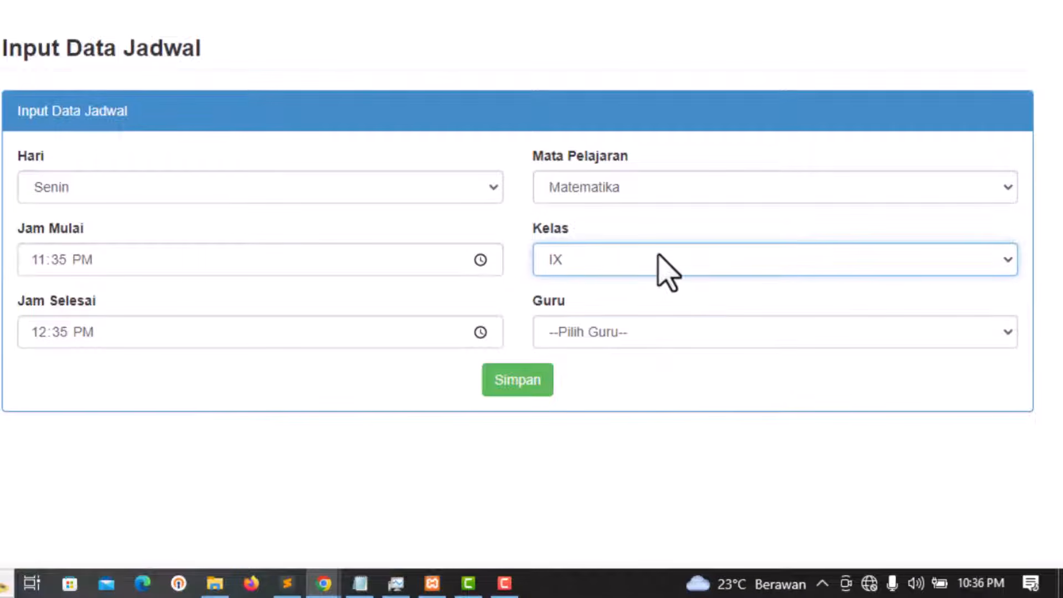
{"action": "left_click", "coordinate": [657, 256]}
{"action": "left_click", "coordinate": [619, 359]}
{"action": "left_click", "coordinate": [642, 335]}
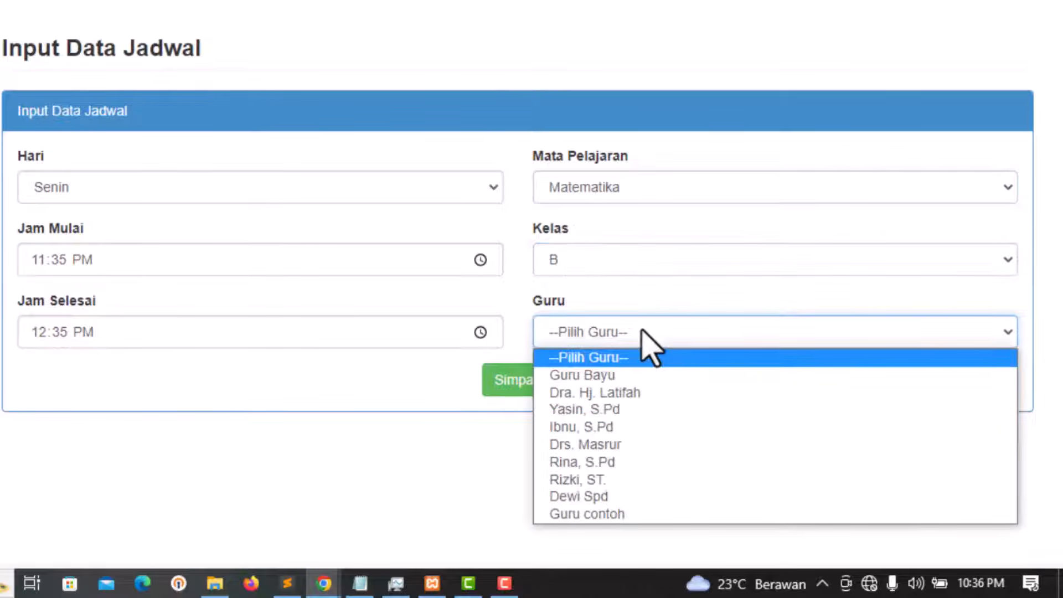
{"action": "left_click", "coordinate": [631, 372]}
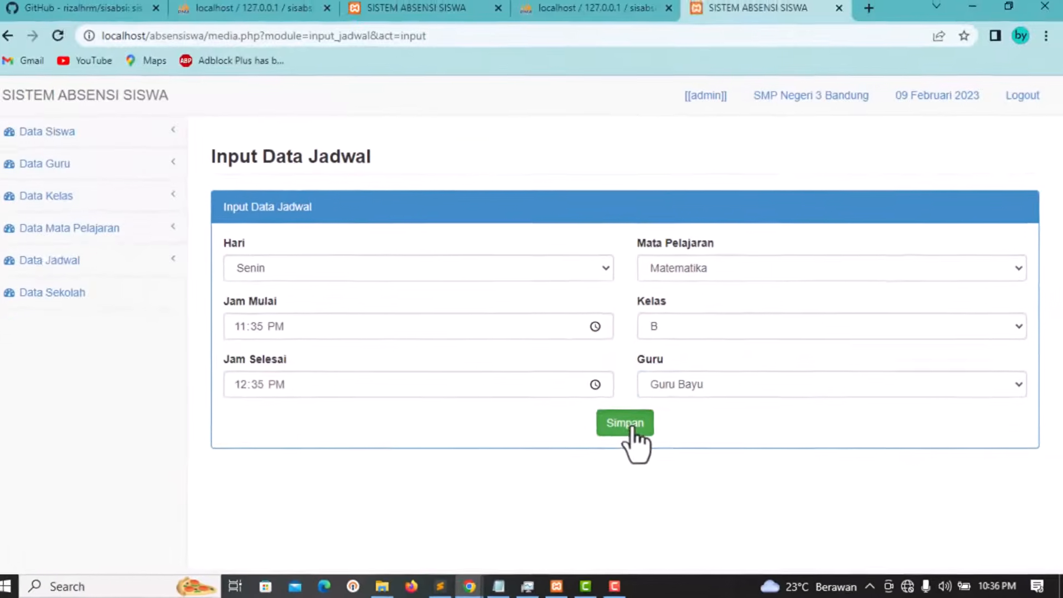
Step: Save the Senin Matematika schedule and dismiss the confirmation alert
{"action": "left_click", "coordinate": [556, 400]}
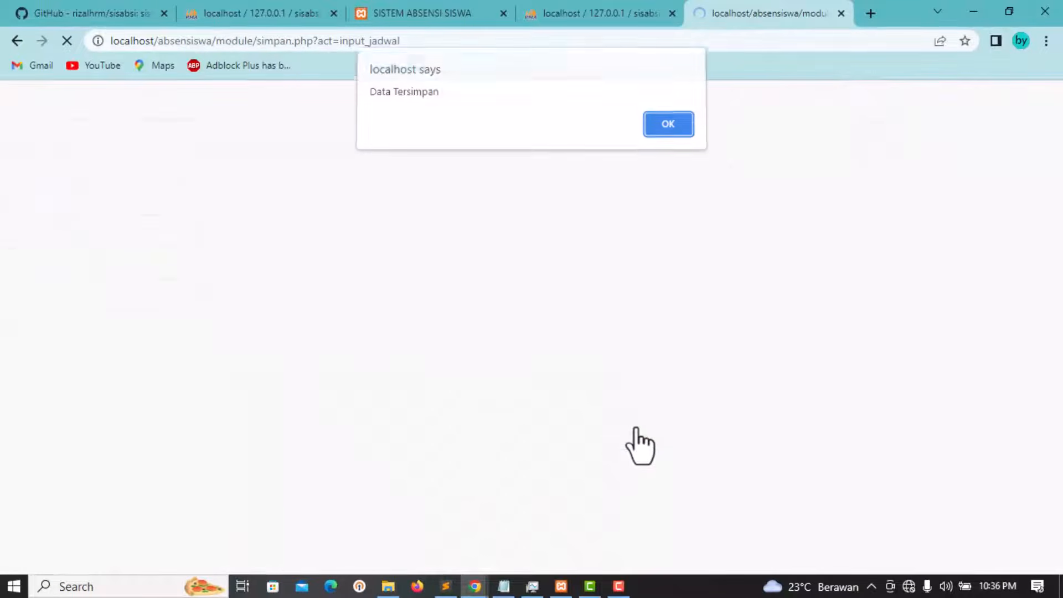
{"action": "triple_click", "coordinate": [457, 105]}
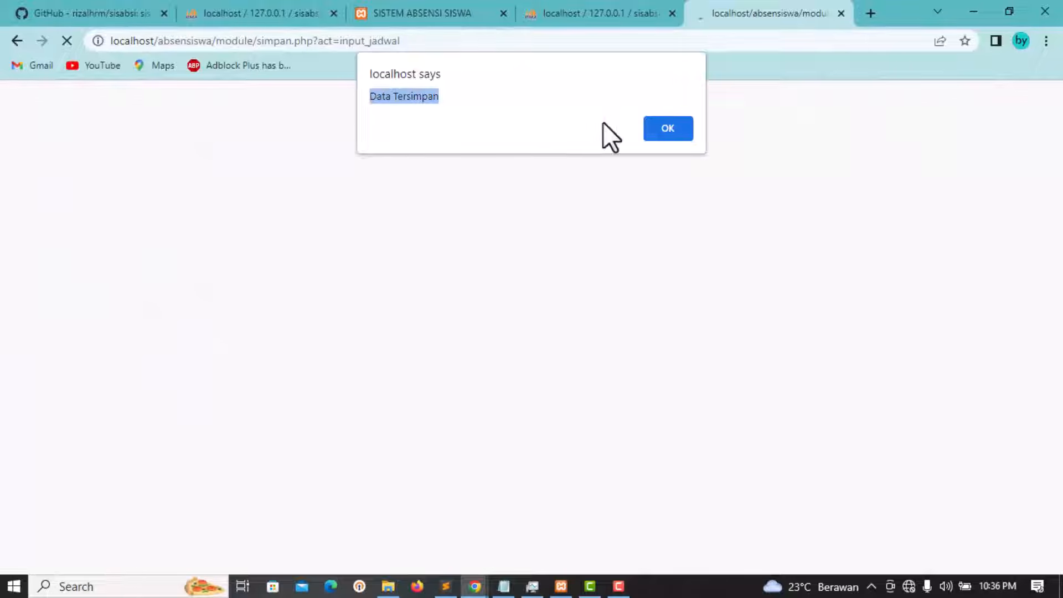
{"action": "left_click", "coordinate": [673, 131]}
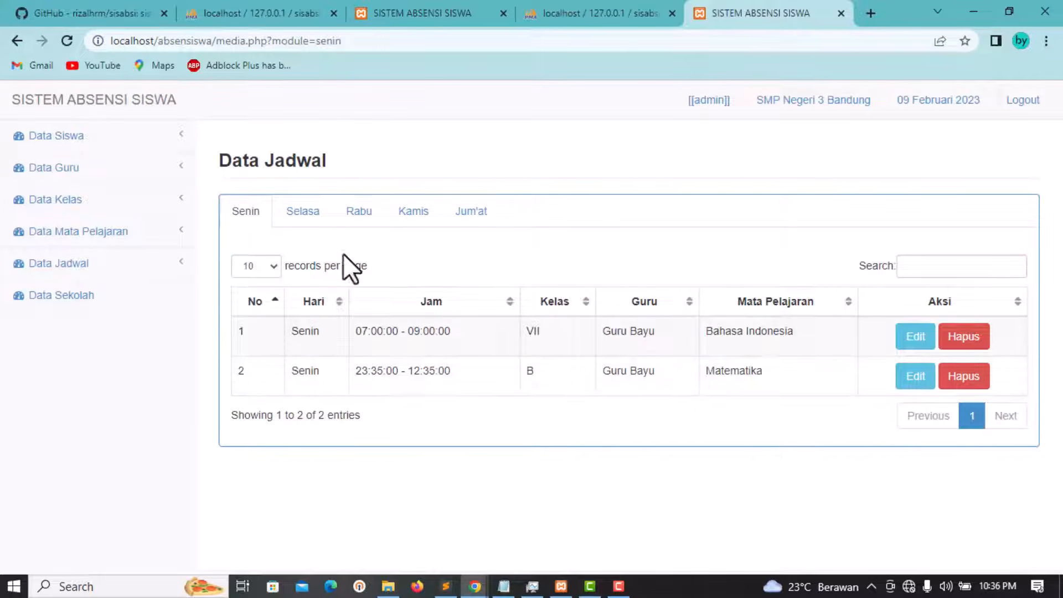
{"action": "left_click_drag", "start_coordinate": [330, 162], "coordinate": [230, 161]}
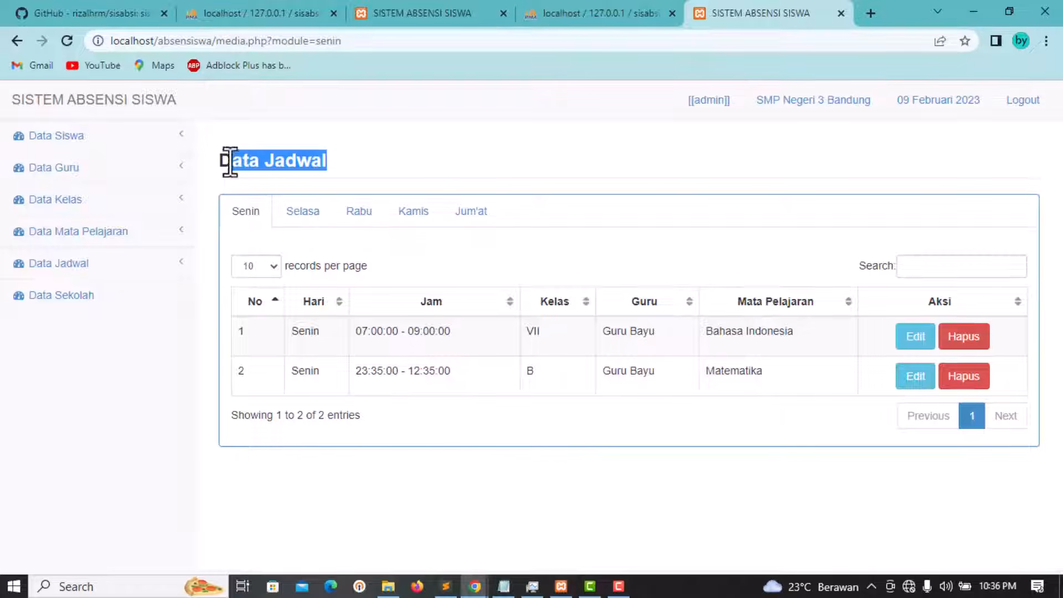
{"action": "left_click", "coordinate": [522, 271]}
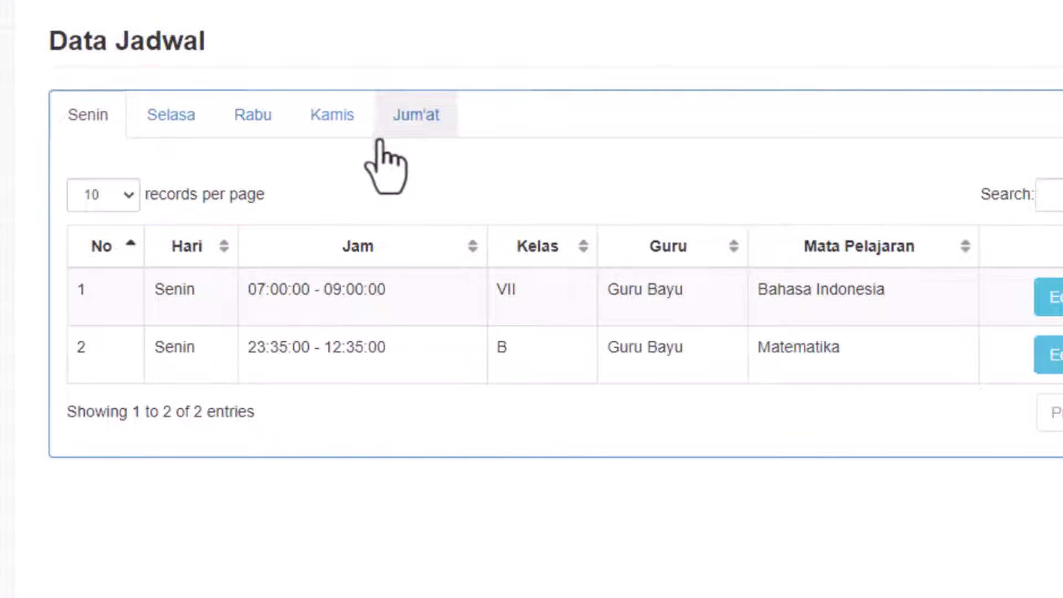
Step: Browse the Selasa, Rabu, Kamis and Jum'at schedules, then return to Senin
{"action": "left_click", "coordinate": [176, 118]}
{"action": "left_click", "coordinate": [255, 116]}
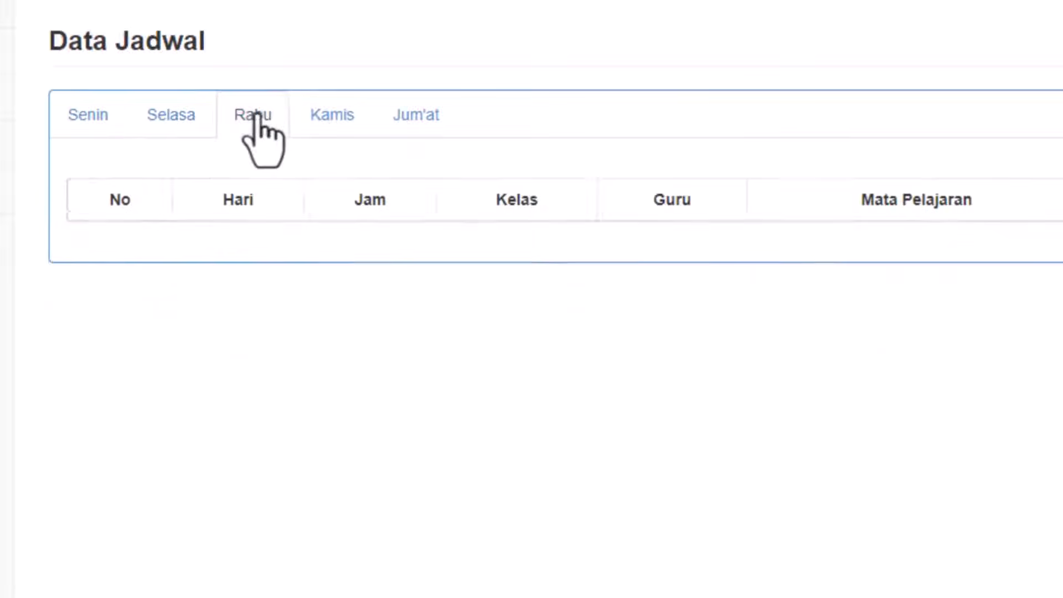
{"action": "left_click", "coordinate": [331, 116]}
{"action": "left_click", "coordinate": [415, 119]}
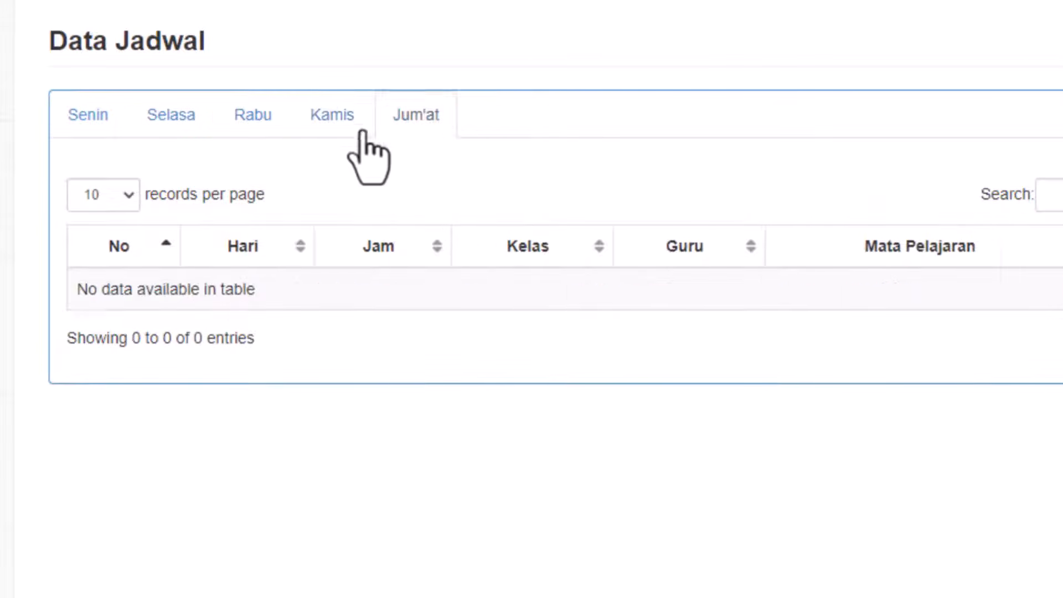
{"action": "left_click", "coordinate": [97, 119]}
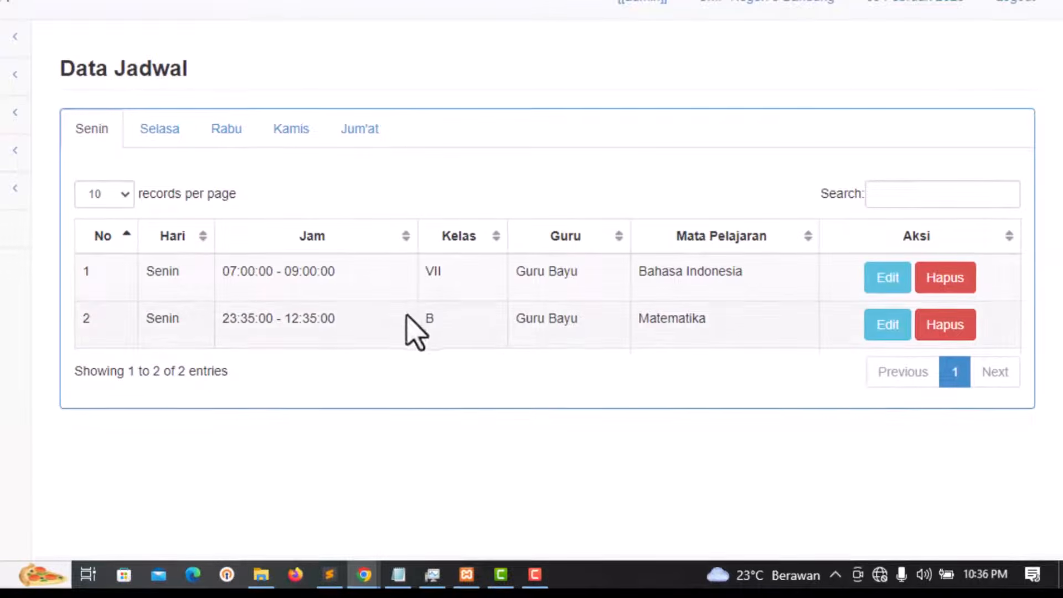
Step: Check the new Senin row (class B, Matematika) and open it for editing
{"action": "double_click", "coordinate": [160, 317]}
{"action": "left_click_drag", "start_coordinate": [227, 318], "coordinate": [365, 316]}
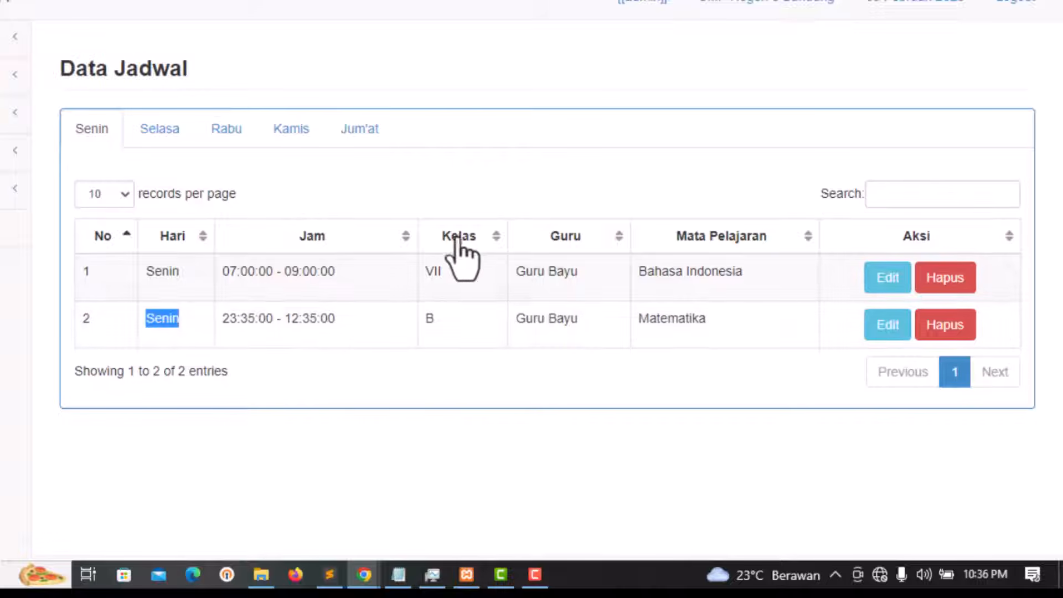
{"action": "left_click", "coordinate": [453, 313]}
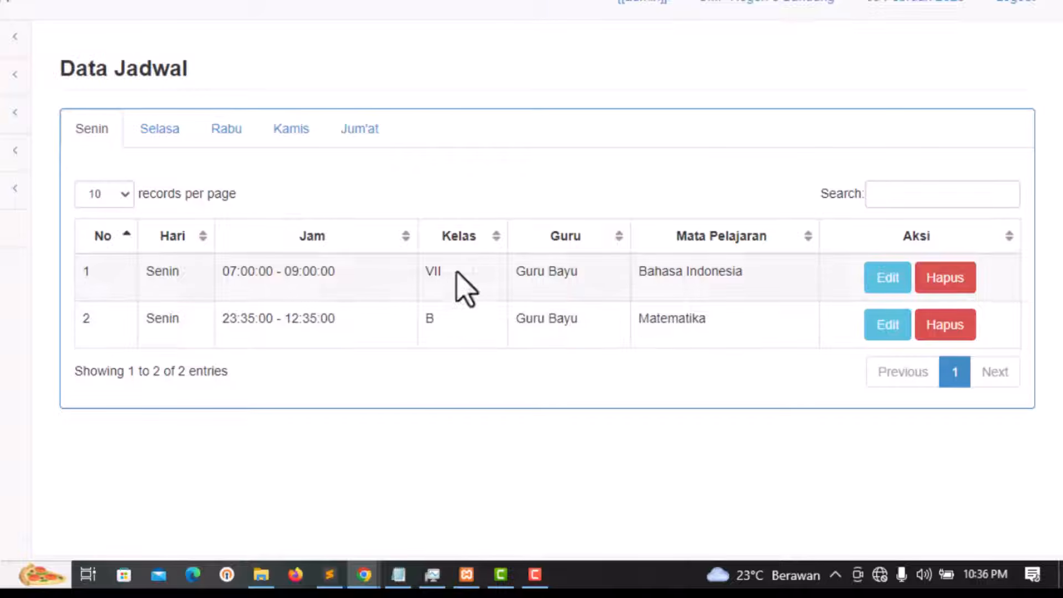
{"action": "double_click", "coordinate": [432, 317]}
{"action": "left_click_drag", "start_coordinate": [571, 339], "coordinate": [525, 327]}
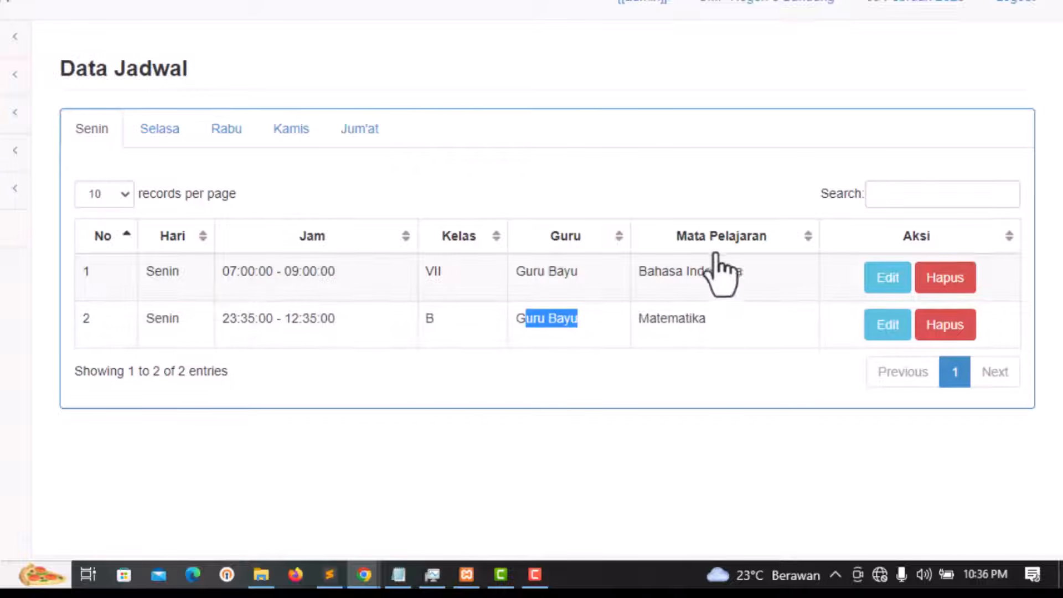
{"action": "left_click_drag", "start_coordinate": [709, 321], "coordinate": [641, 327]}
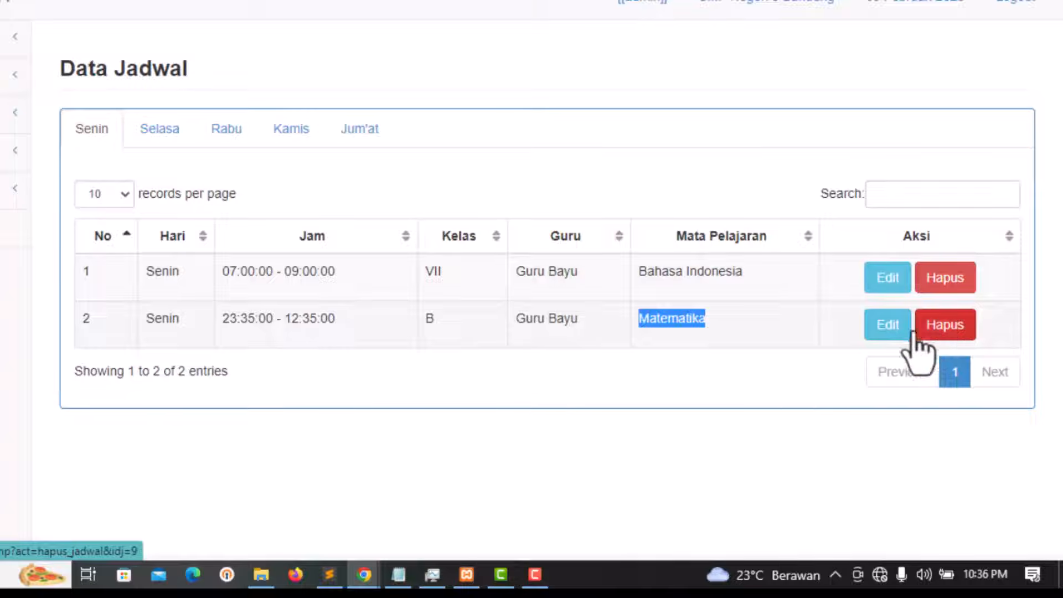
{"action": "left_click", "coordinate": [888, 334]}
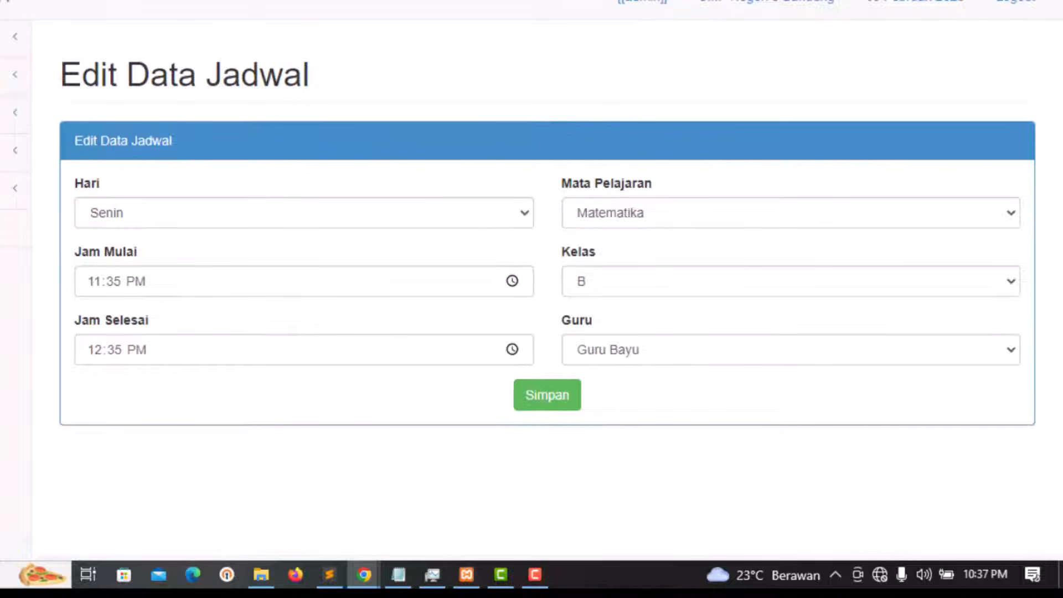
Step: Return to the Data Jadwal list, then open the Data Sekolah page
{"action": "key", "text": "alt+Left"}
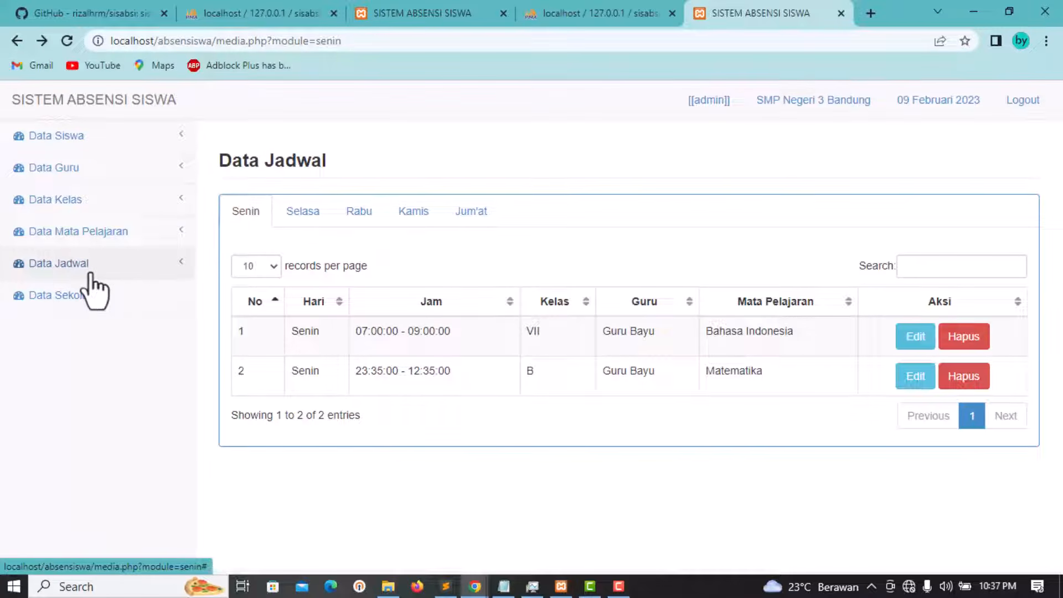
{"action": "left_click", "coordinate": [62, 295]}
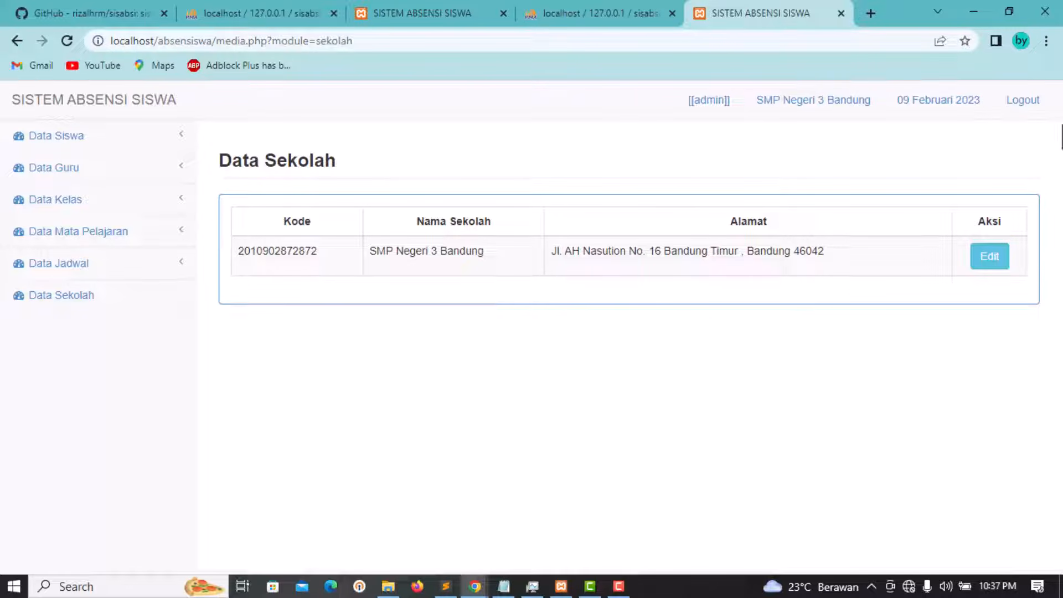
Step: Log out of the admin account, then switch to the phpMyAdmin guru table
{"action": "left_click", "coordinate": [1022, 102]}
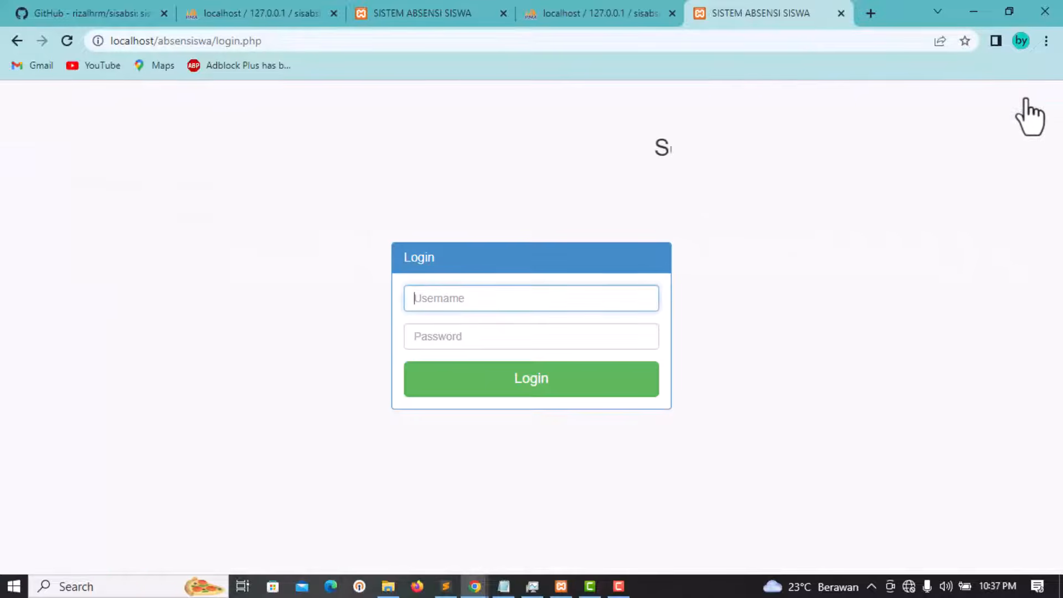
{"action": "left_click", "coordinate": [477, 306]}
{"action": "left_click", "coordinate": [461, 208]}
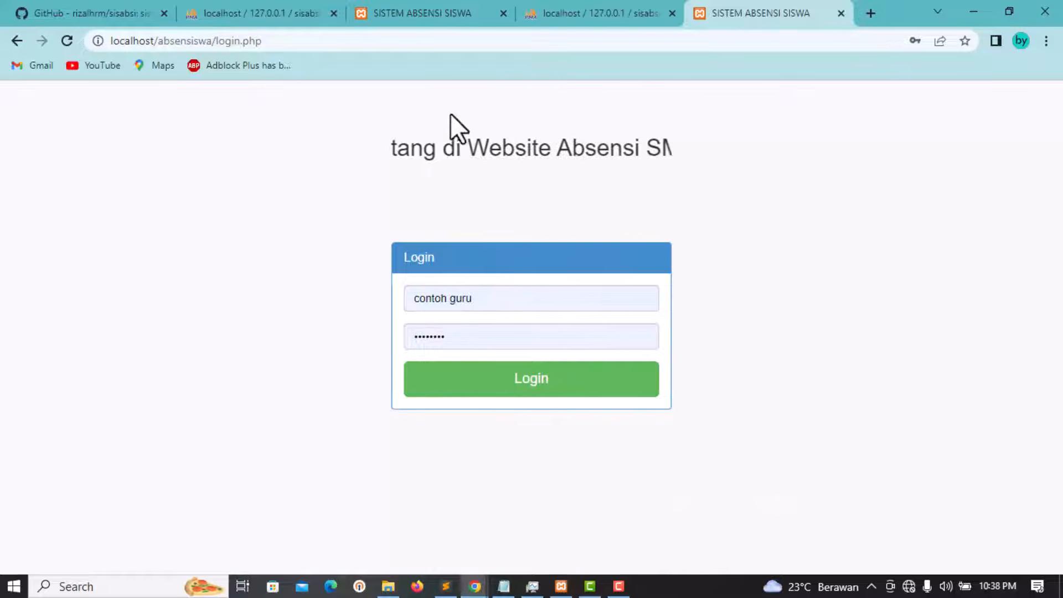
{"action": "left_click", "coordinate": [618, 11]}
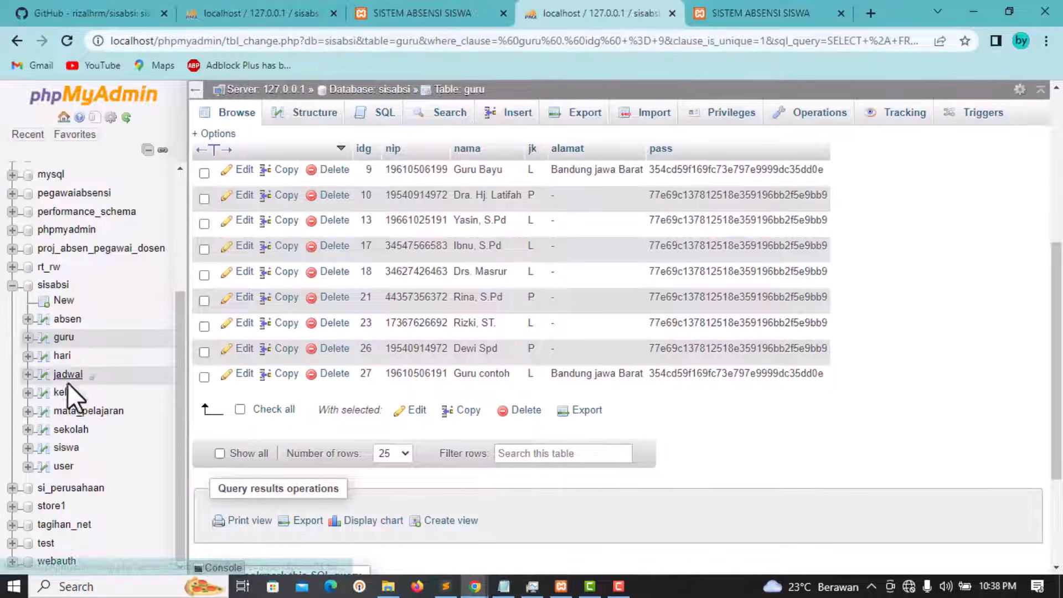
Step: Reload the guru rows, copy the first teacher's NIP, and return to the app's login tab
{"action": "left_click", "coordinate": [63, 339]}
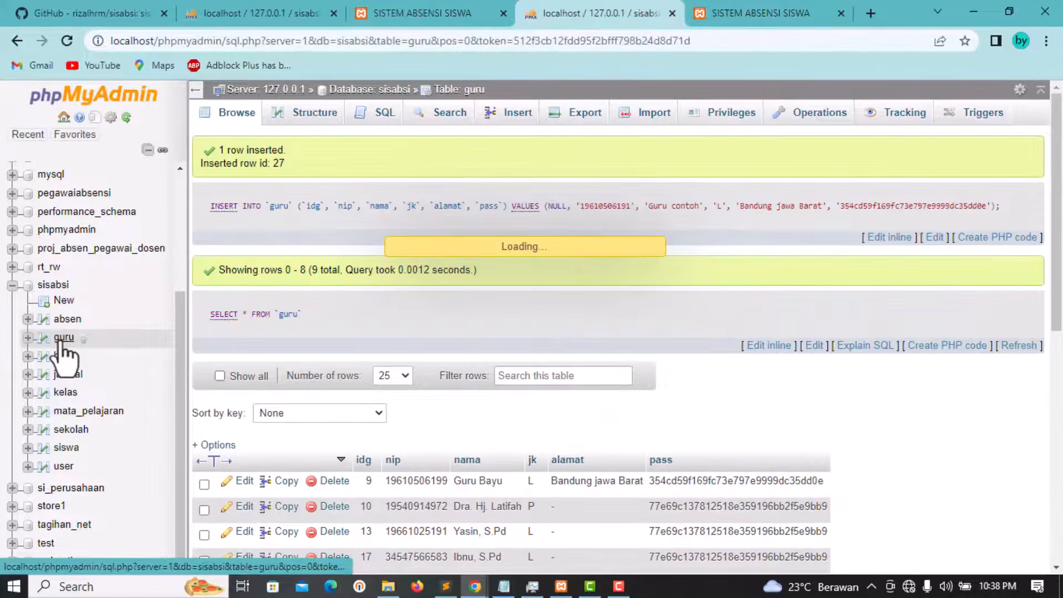
{"action": "scroll", "coordinate": [368, 380], "scroll_direction": "down", "scroll_amount": 3}
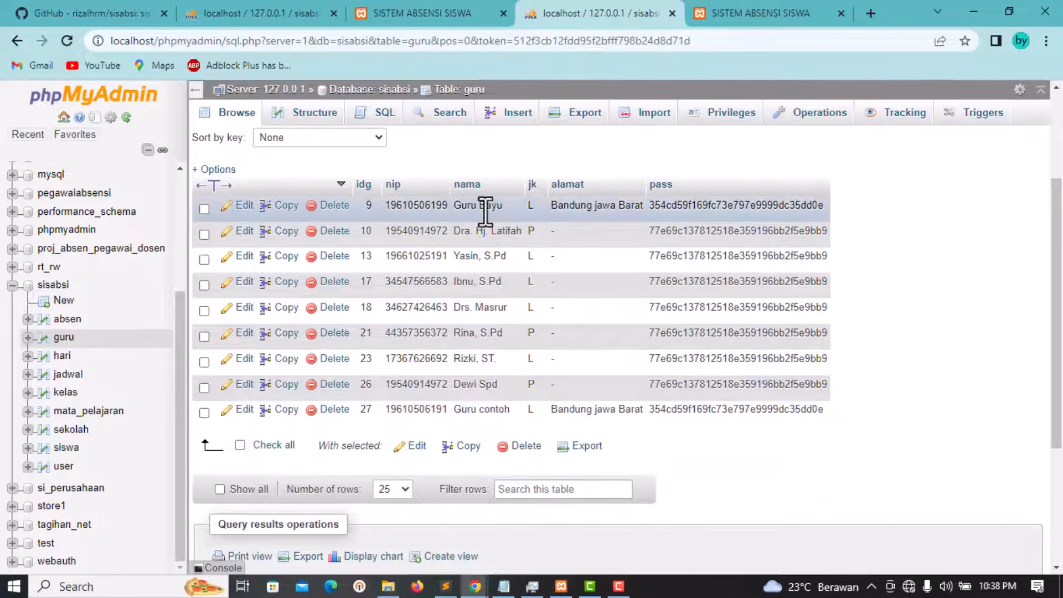
{"action": "double_click", "coordinate": [442, 209]}
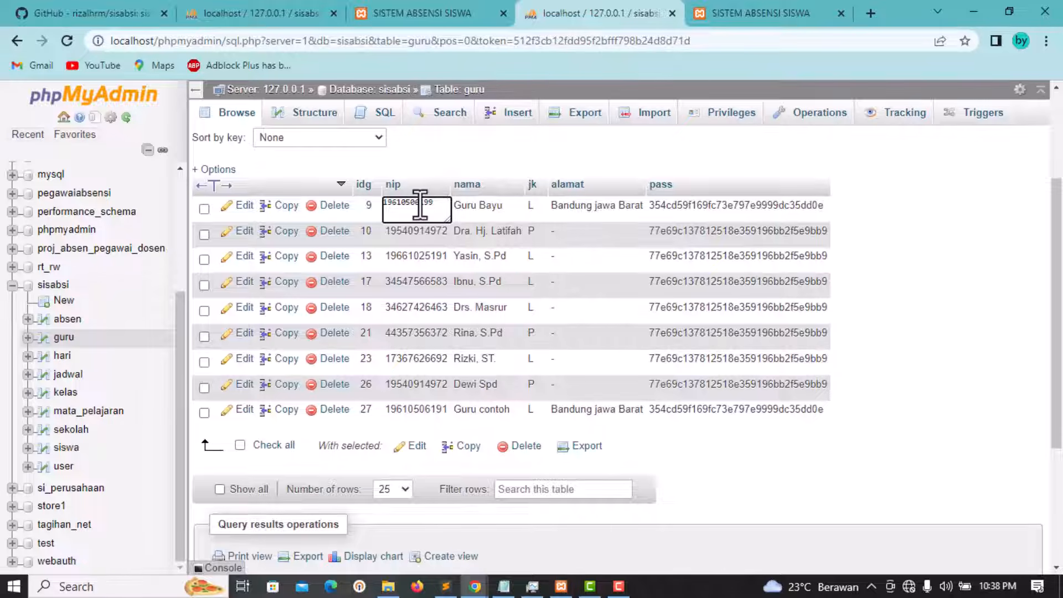
{"action": "right_click", "coordinate": [437, 204]}
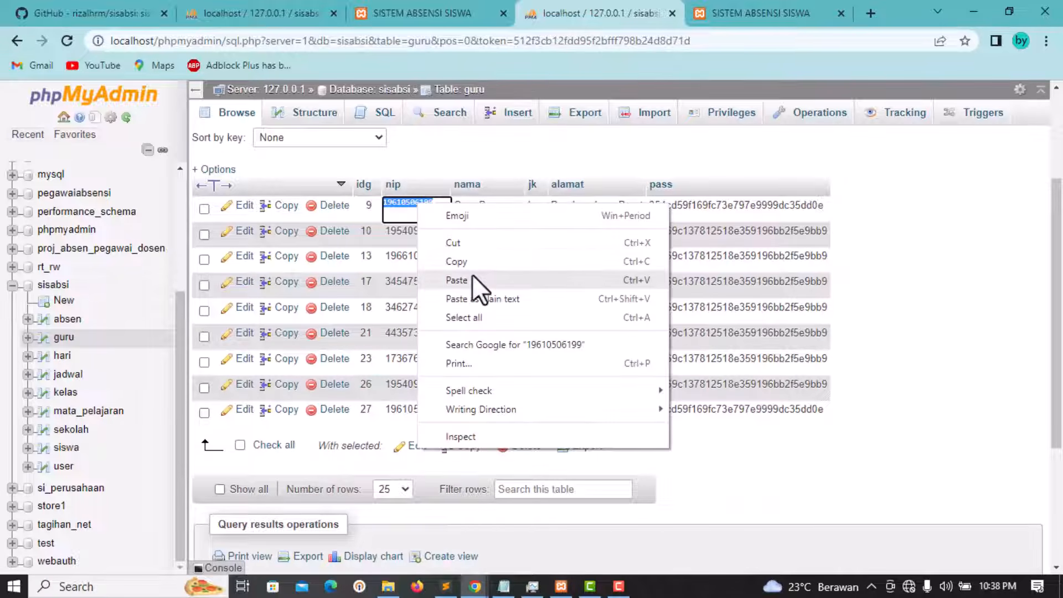
{"action": "left_click", "coordinate": [472, 263]}
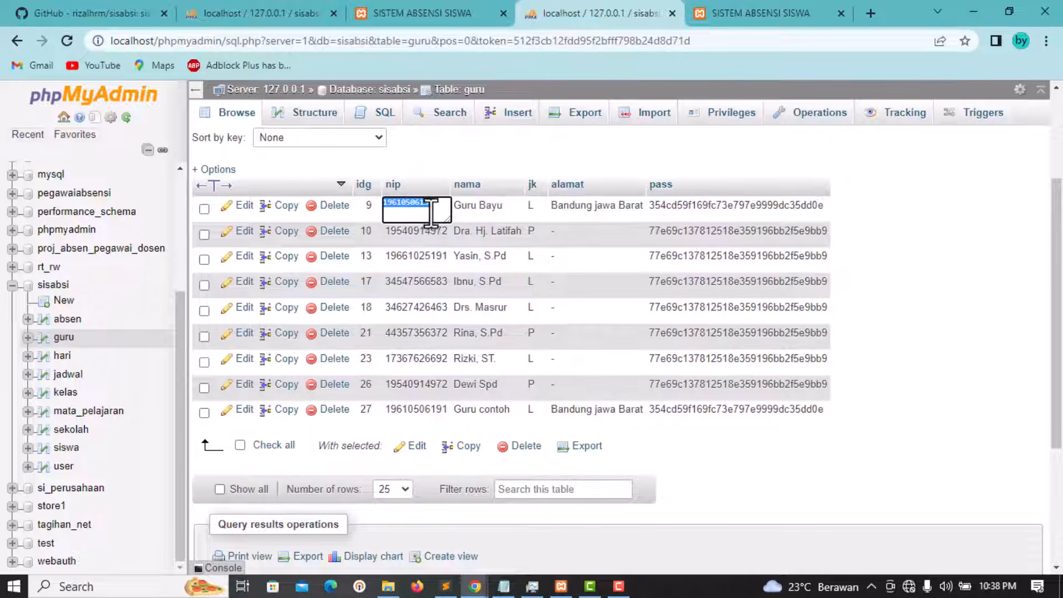
{"action": "left_click", "coordinate": [751, 12]}
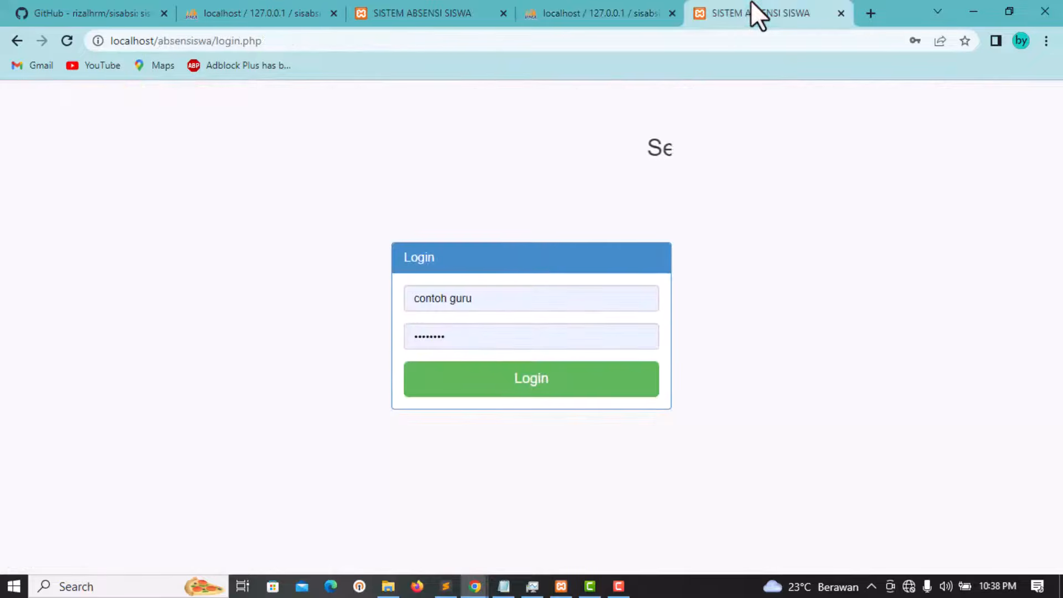
Step: Log in as the teacher, pasting the copied NIP into both username and password
{"action": "left_click", "coordinate": [547, 302]}
{"action": "key", "text": "ctrl+a"}
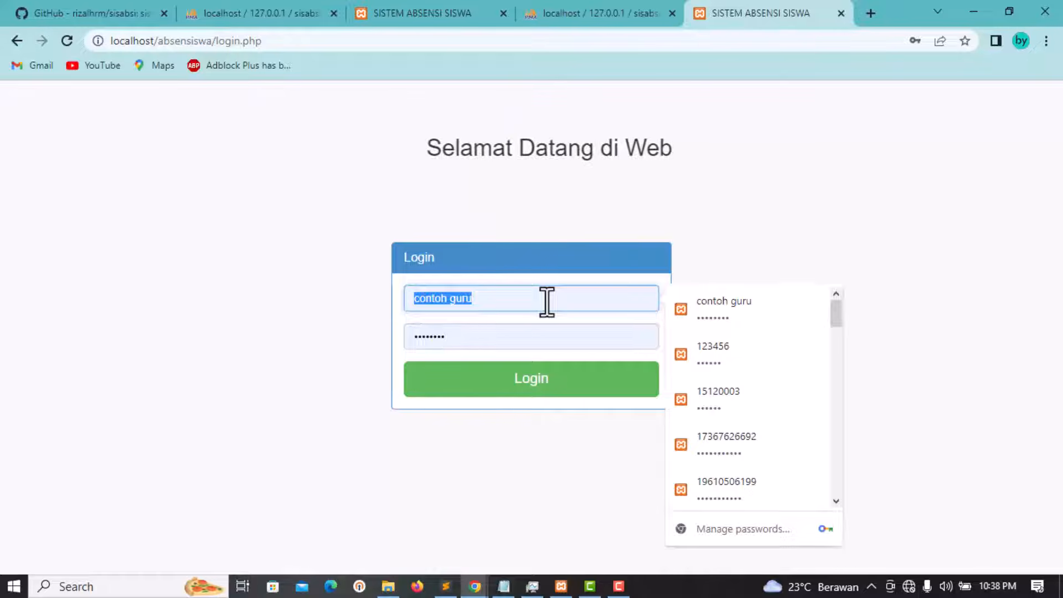
{"action": "key", "text": "ctrl+v"}
{"action": "left_click", "coordinate": [755, 308]}
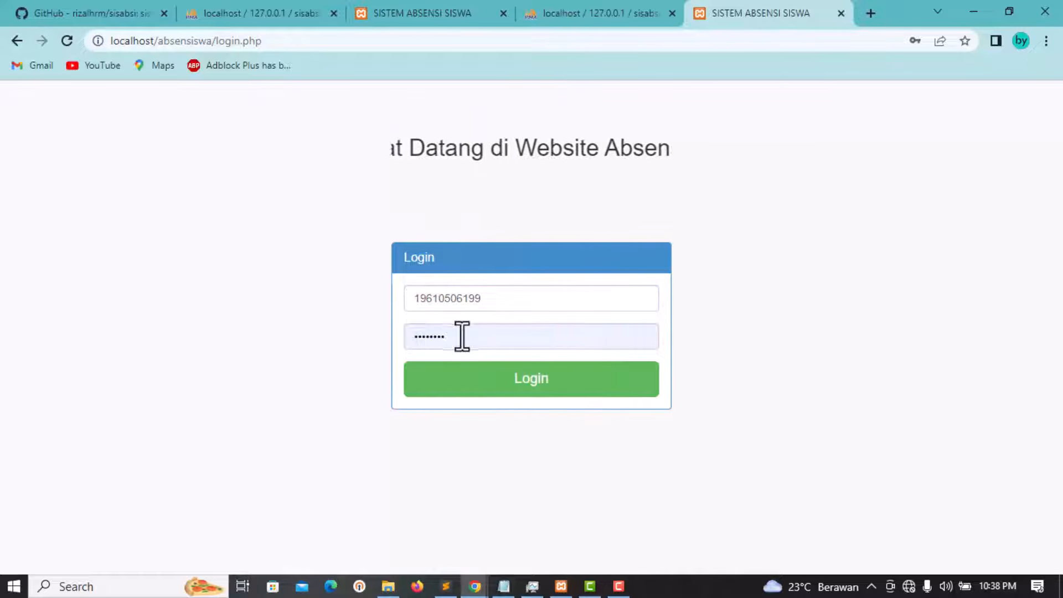
{"action": "left_click", "coordinate": [458, 335]}
{"action": "key", "text": "ctrl+a"}
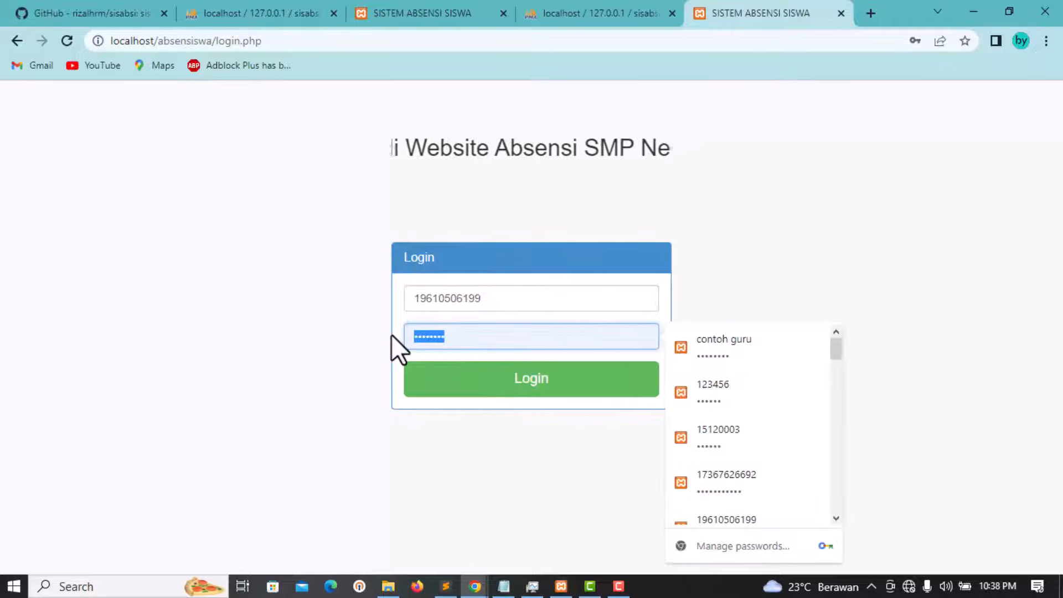
{"action": "key", "text": "ctrl+v"}
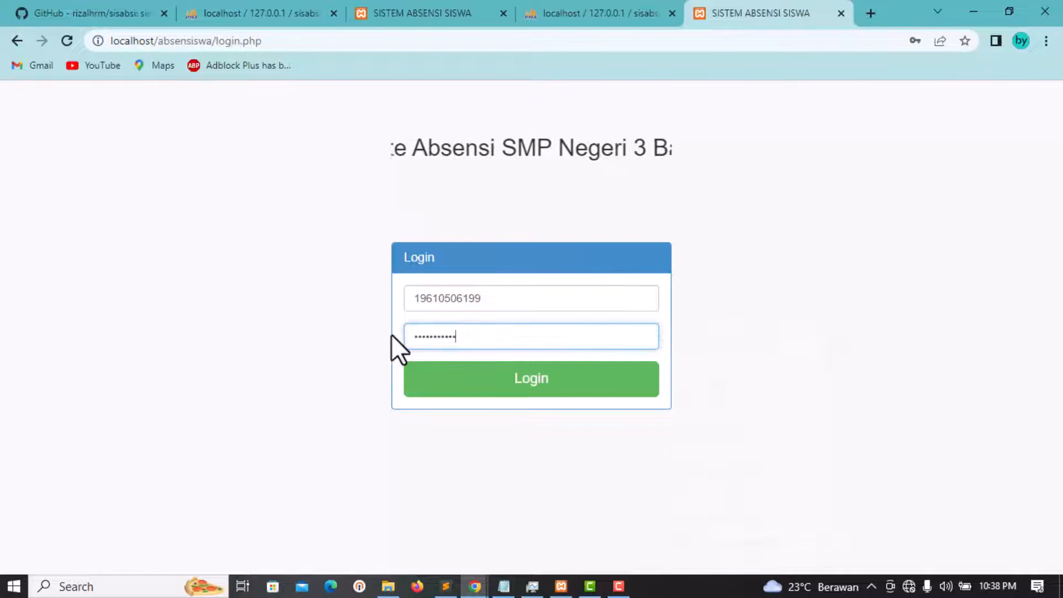
{"action": "left_click", "coordinate": [547, 380]}
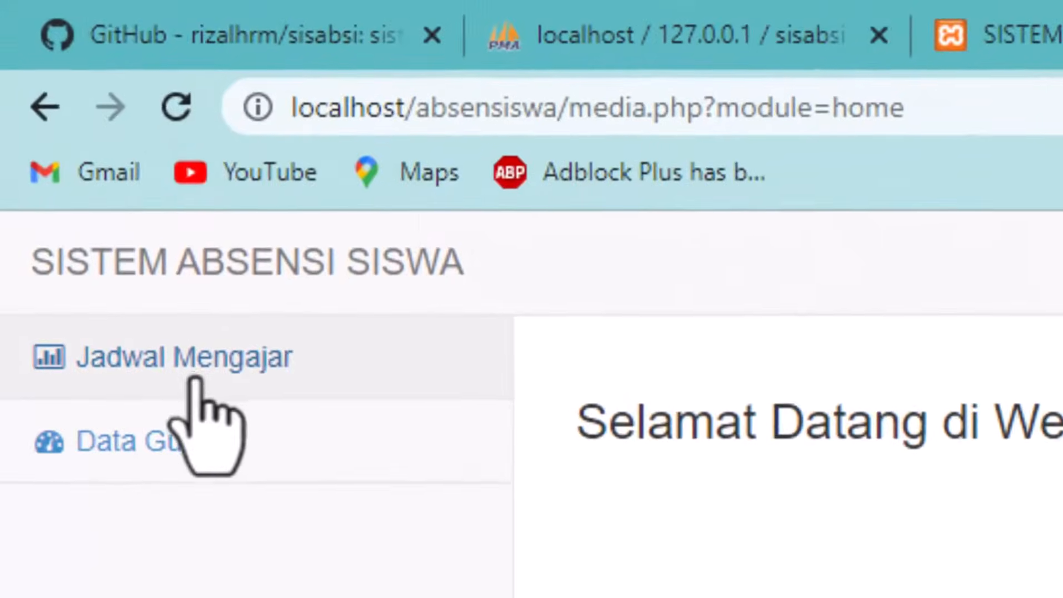
Step: Open Jadwal Mengajar, glance at Data Guru, and review the Senin Matematika and Bahasa Indonesia rows
{"action": "left_click", "coordinate": [76, 139]}
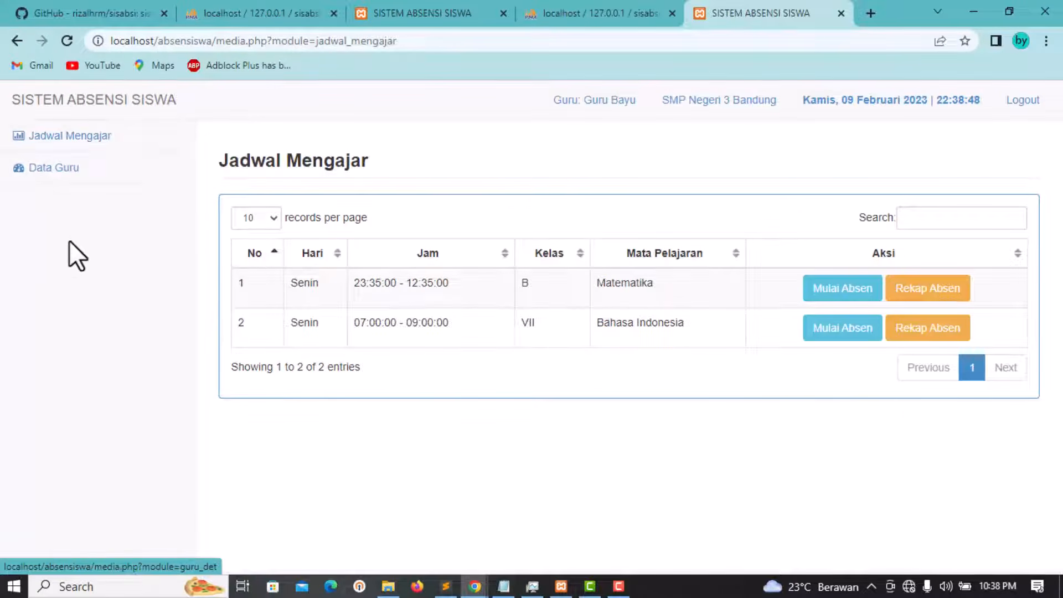
{"action": "left_click", "coordinate": [69, 191]}
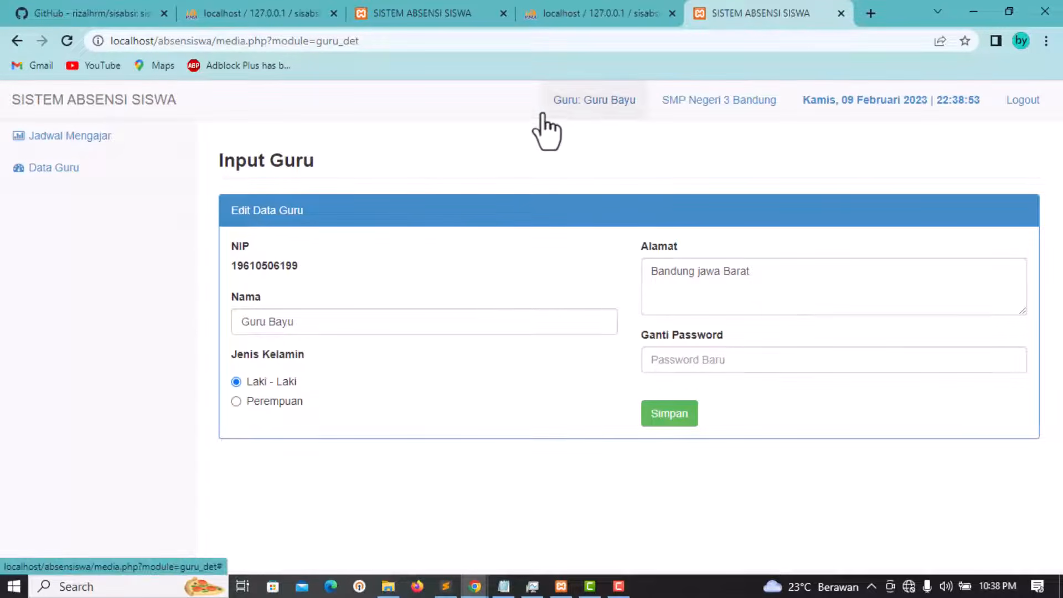
{"action": "left_click", "coordinate": [51, 139]}
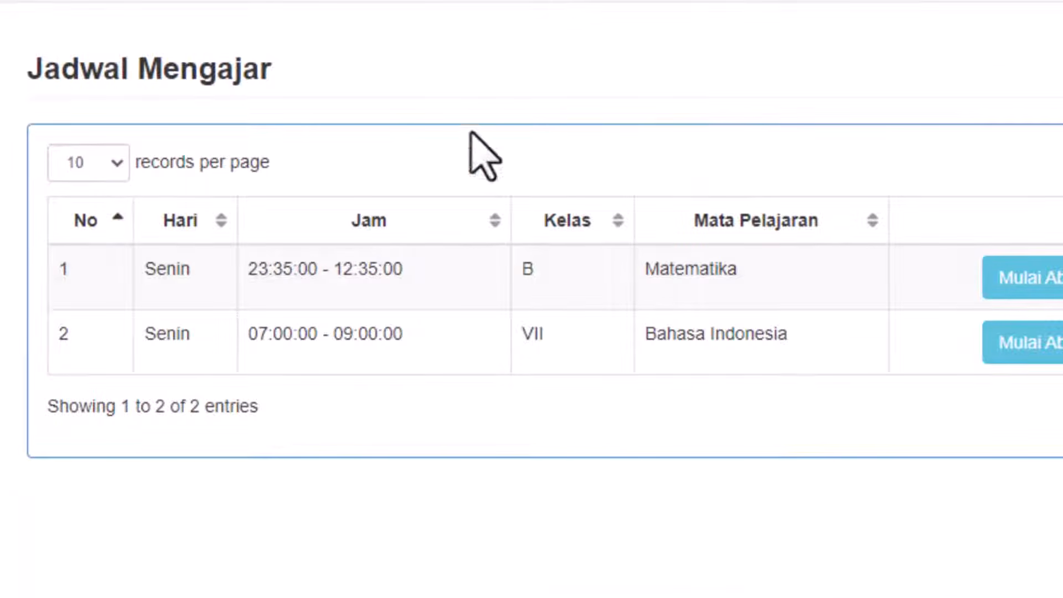
{"action": "left_click_drag", "start_coordinate": [323, 72], "coordinate": [12, 55]}
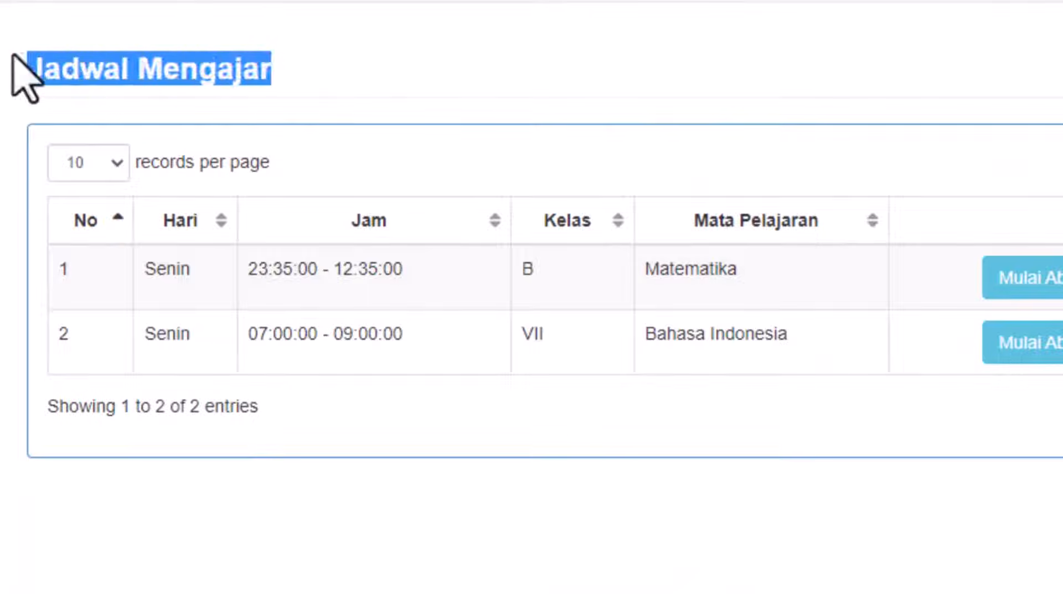
{"action": "left_click", "coordinate": [510, 68]}
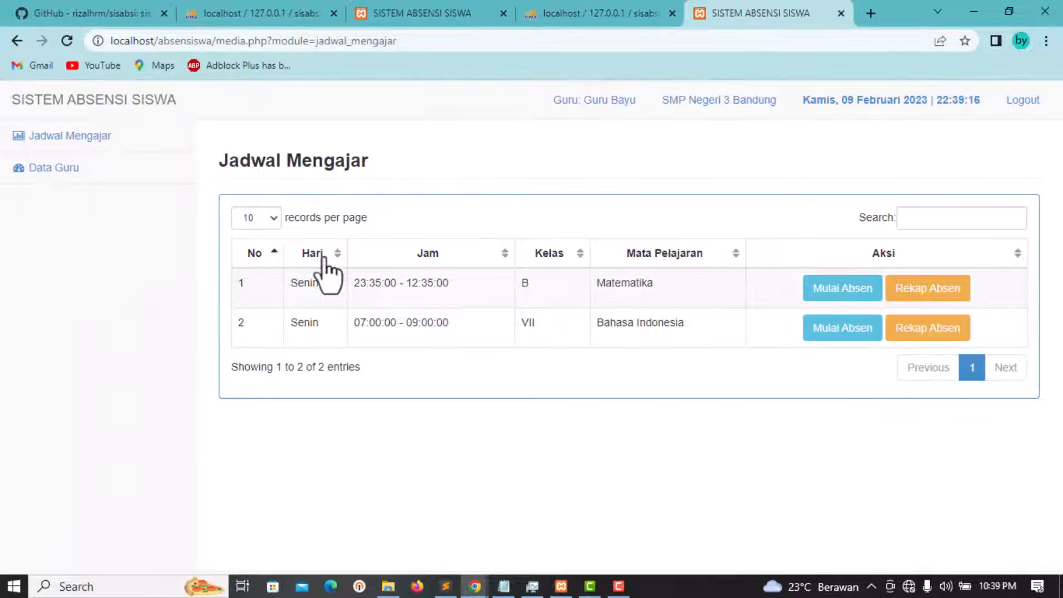
{"action": "double_click", "coordinate": [305, 284]}
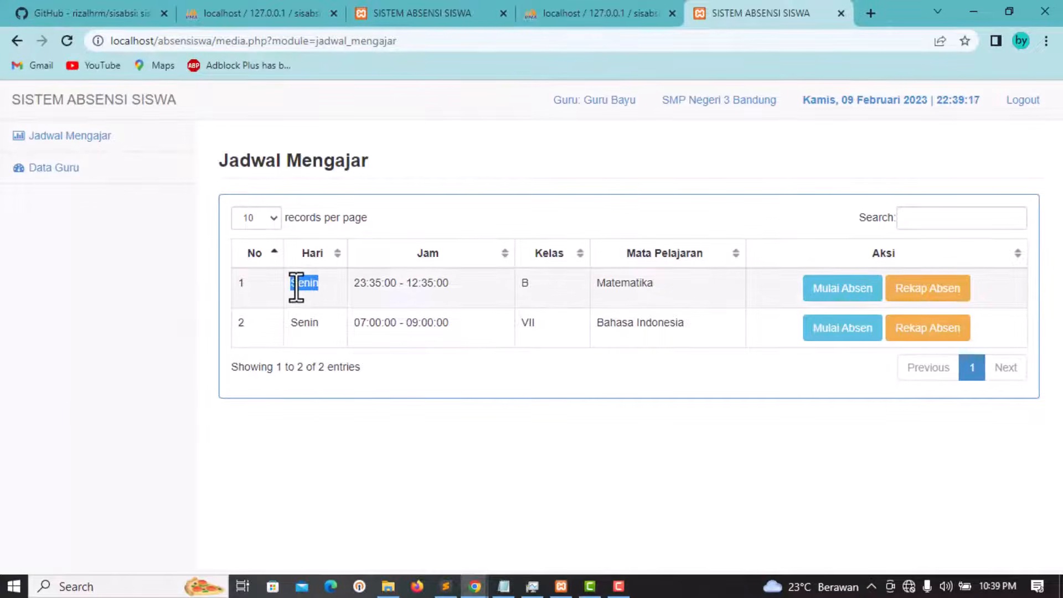
{"action": "left_click", "coordinate": [410, 254]}
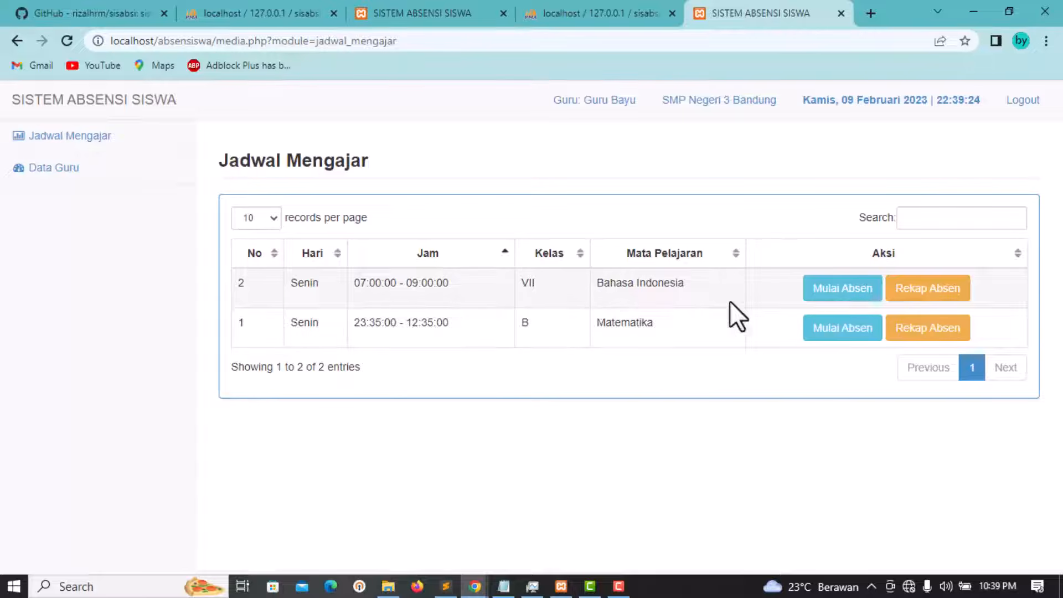
{"action": "left_click", "coordinate": [835, 295]}
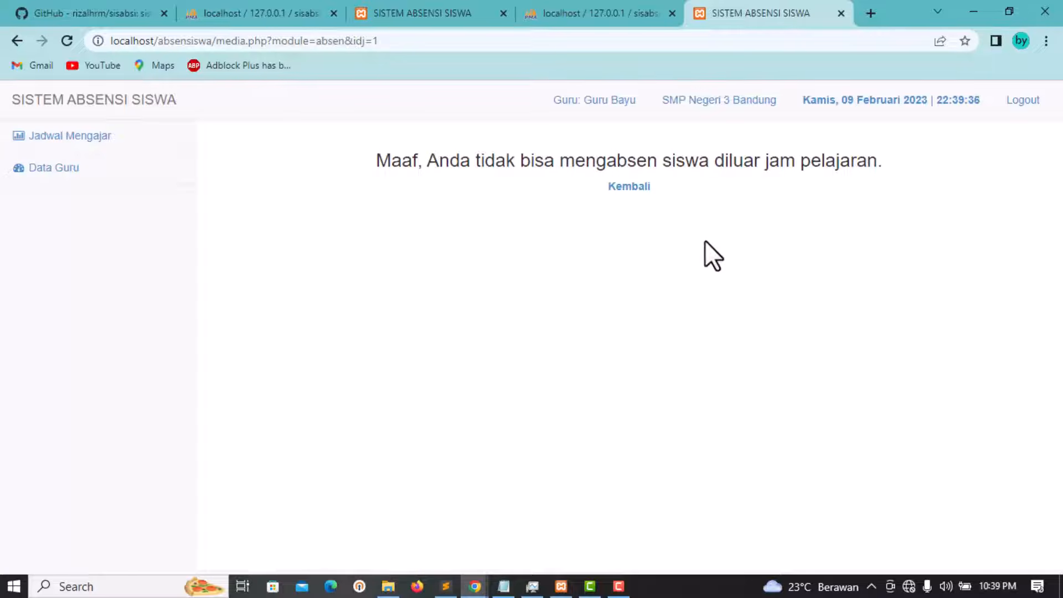
{"action": "left_click", "coordinate": [634, 189]}
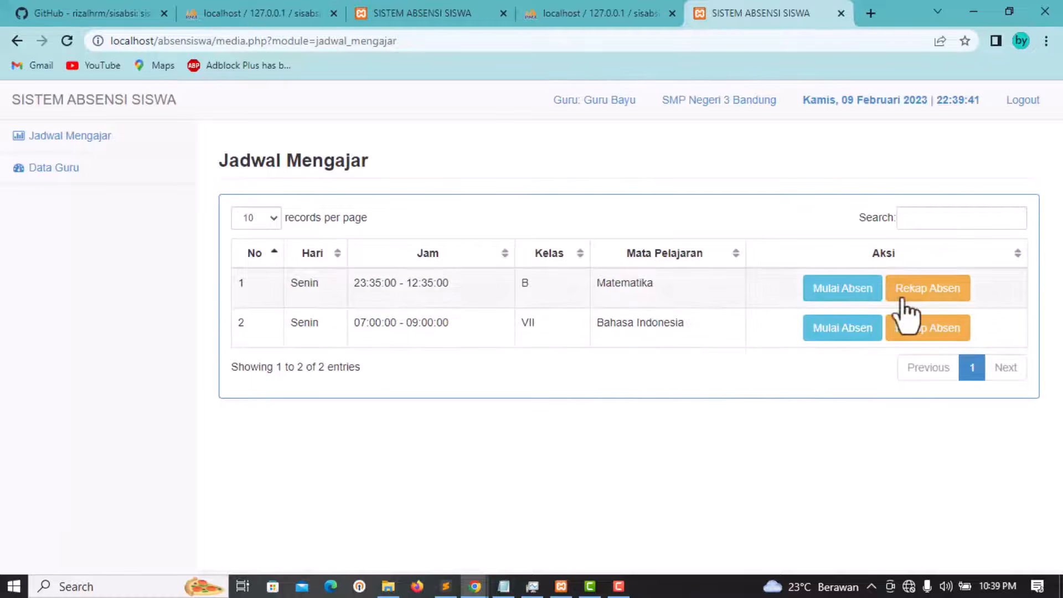
{"action": "left_click", "coordinate": [951, 288]}
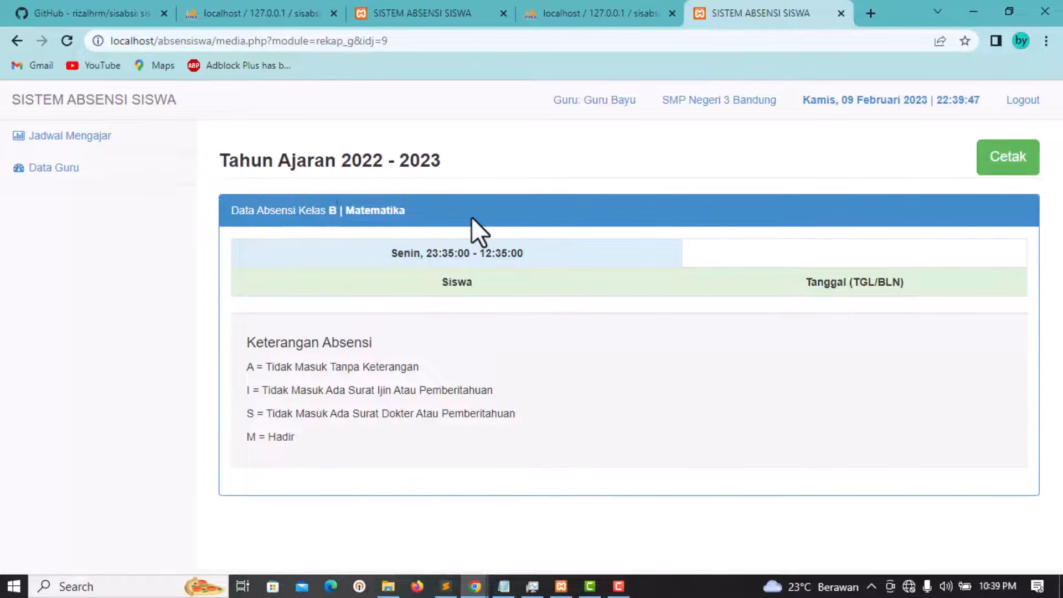
Step: Review the class B Matematika recap header, lesson time and the A, I, S, M legend
{"action": "left_click_drag", "start_coordinate": [471, 218], "coordinate": [310, 213]}
{"action": "left_click_drag", "start_coordinate": [500, 284], "coordinate": [408, 259]}
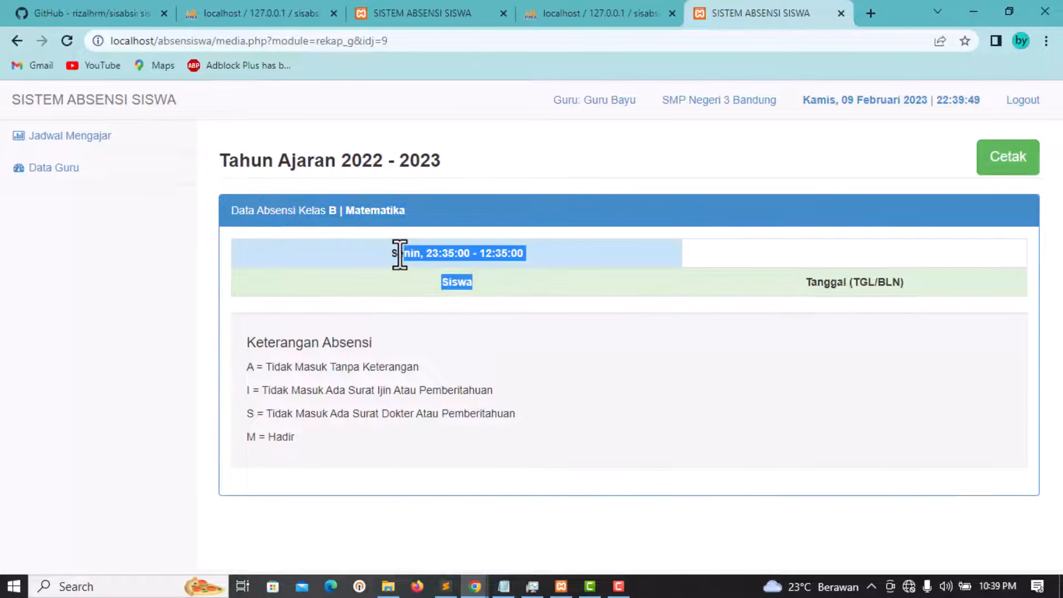
{"action": "left_click", "coordinate": [426, 264]}
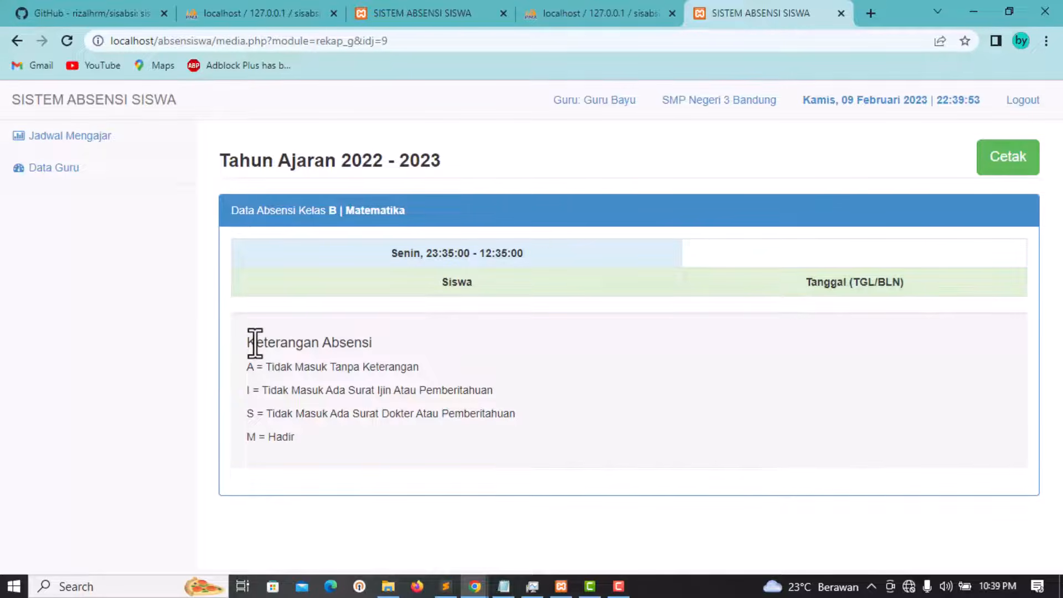
{"action": "left_click_drag", "start_coordinate": [254, 343], "coordinate": [411, 351]}
{"action": "left_click", "coordinate": [308, 349]}
{"action": "left_click_drag", "start_coordinate": [310, 439], "coordinate": [274, 417]}
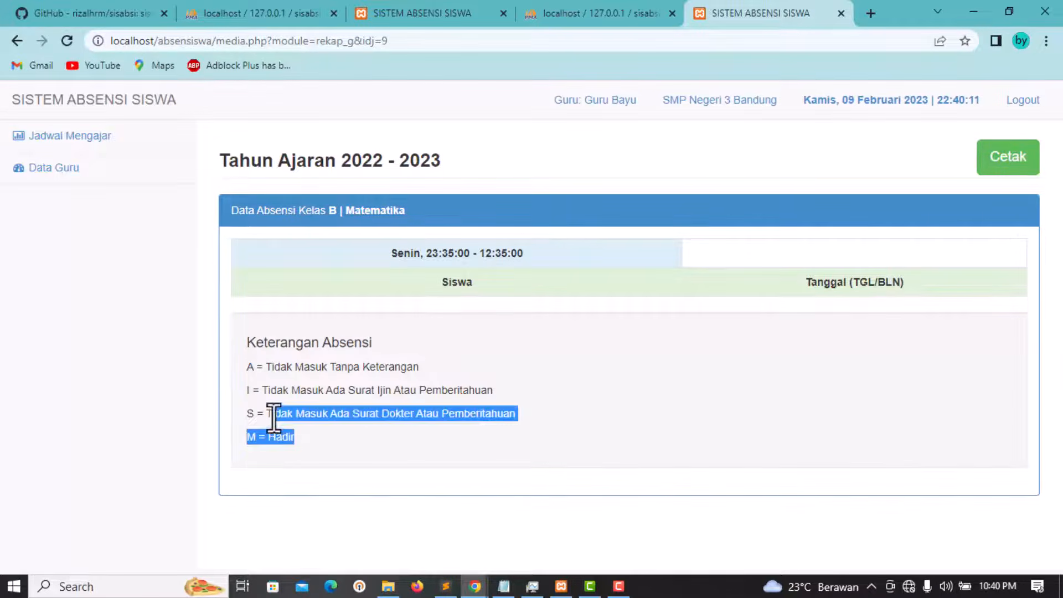
{"action": "left_click", "coordinate": [597, 391]}
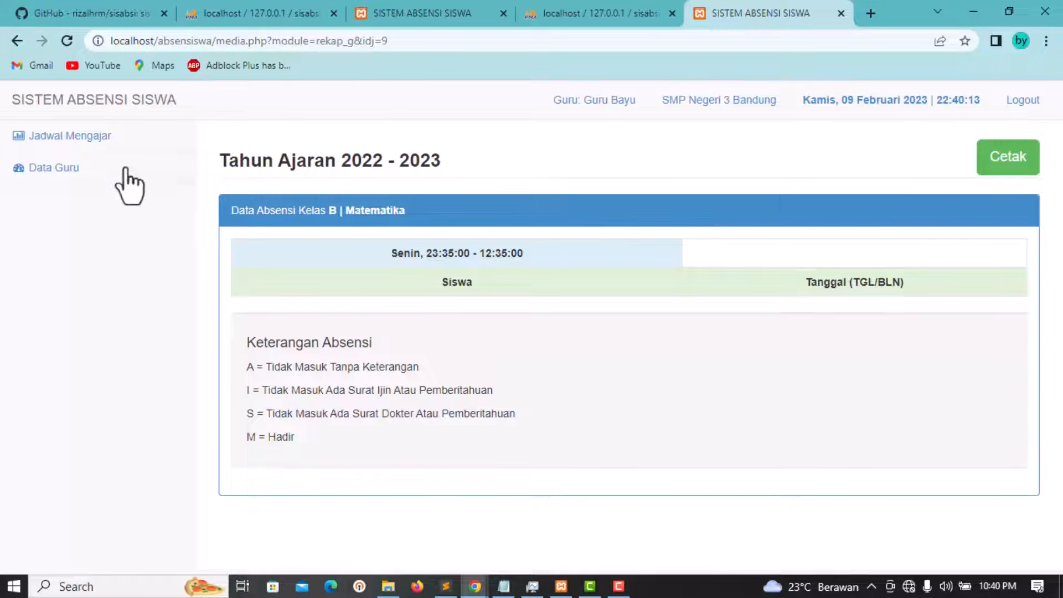
Step: View the teacher's Data Guru profile fields without editing them, then log out
{"action": "left_click", "coordinate": [56, 169]}
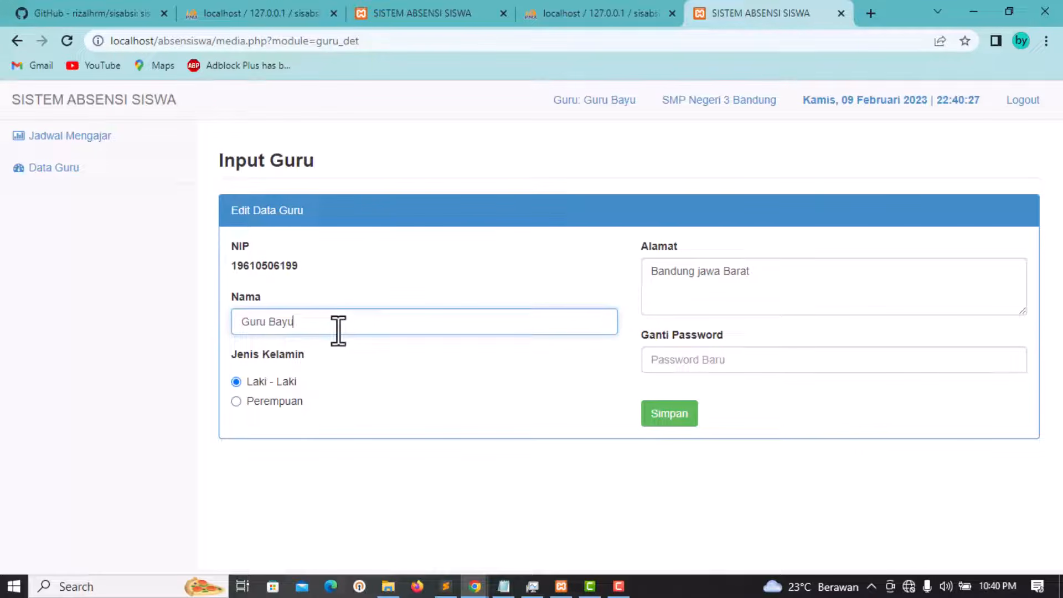
{"action": "left_click", "coordinate": [374, 279]}
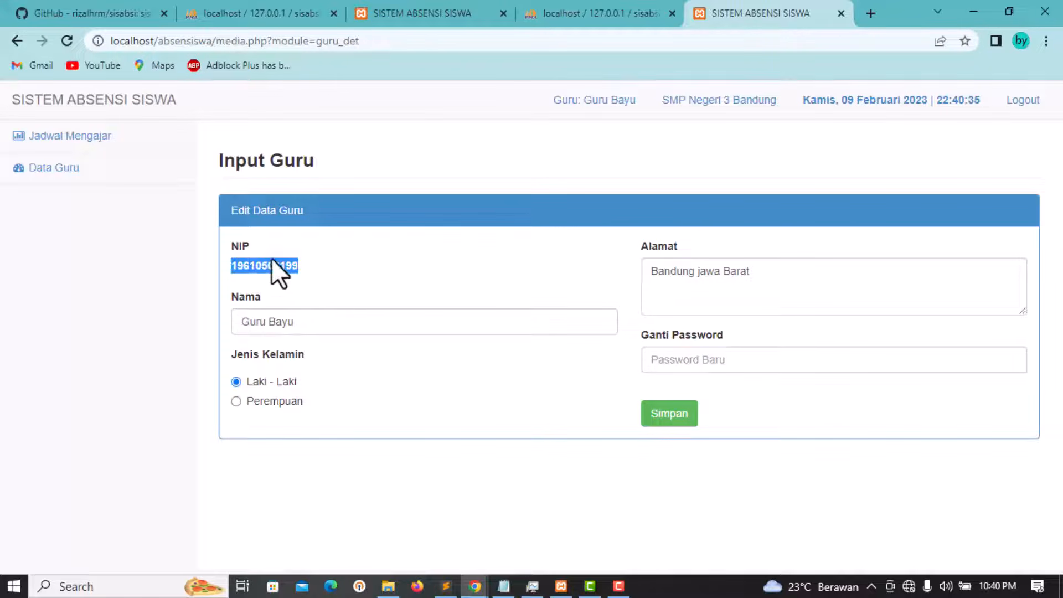
{"action": "left_click", "coordinate": [337, 268]}
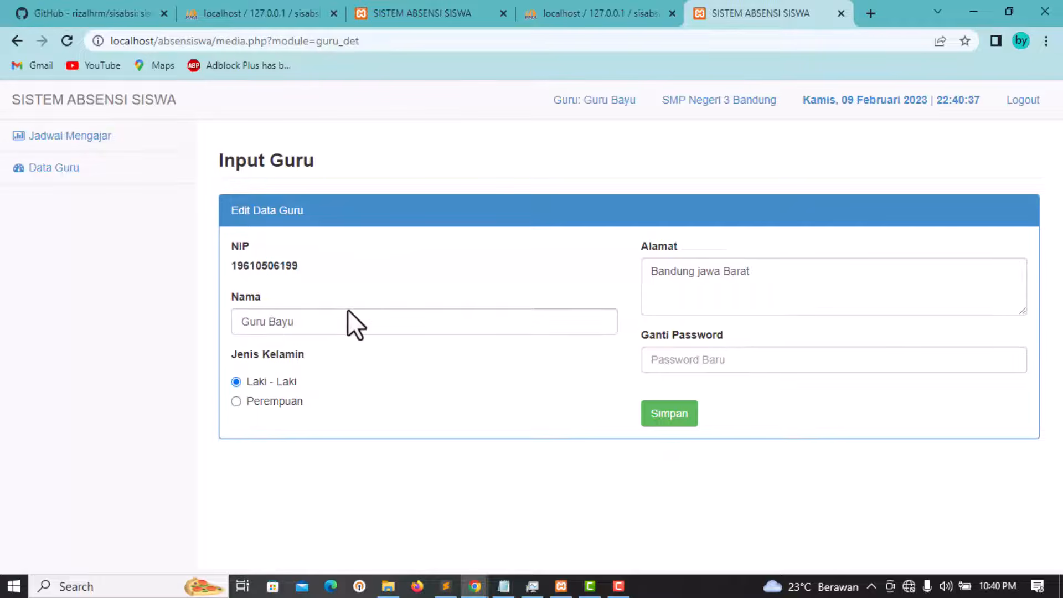
{"action": "left_click", "coordinate": [319, 321]}
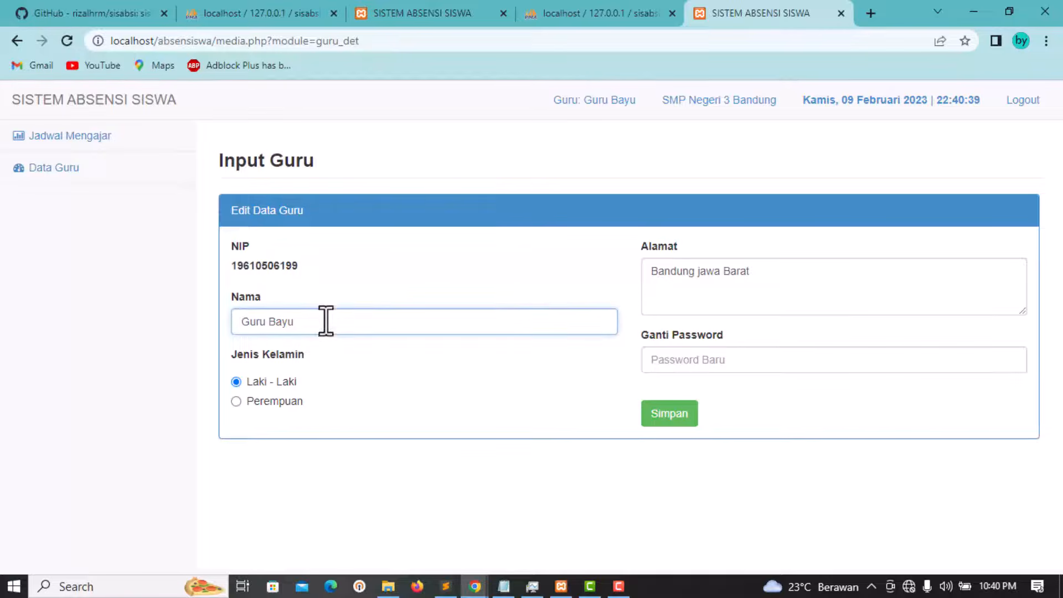
{"action": "left_click", "coordinate": [328, 296]}
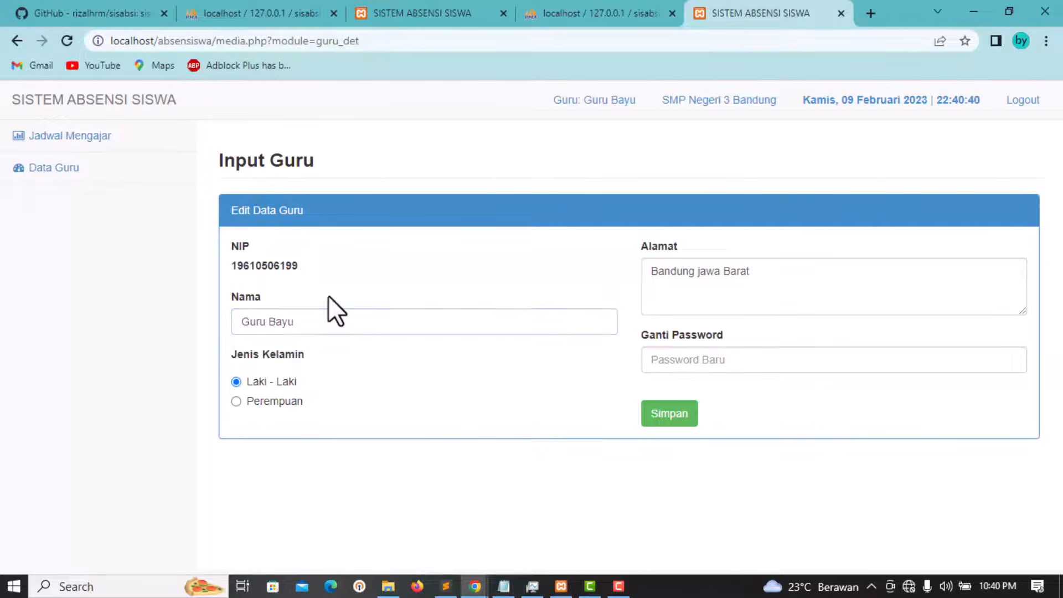
{"action": "left_click", "coordinate": [726, 281]}
{"action": "left_click", "coordinate": [707, 361]}
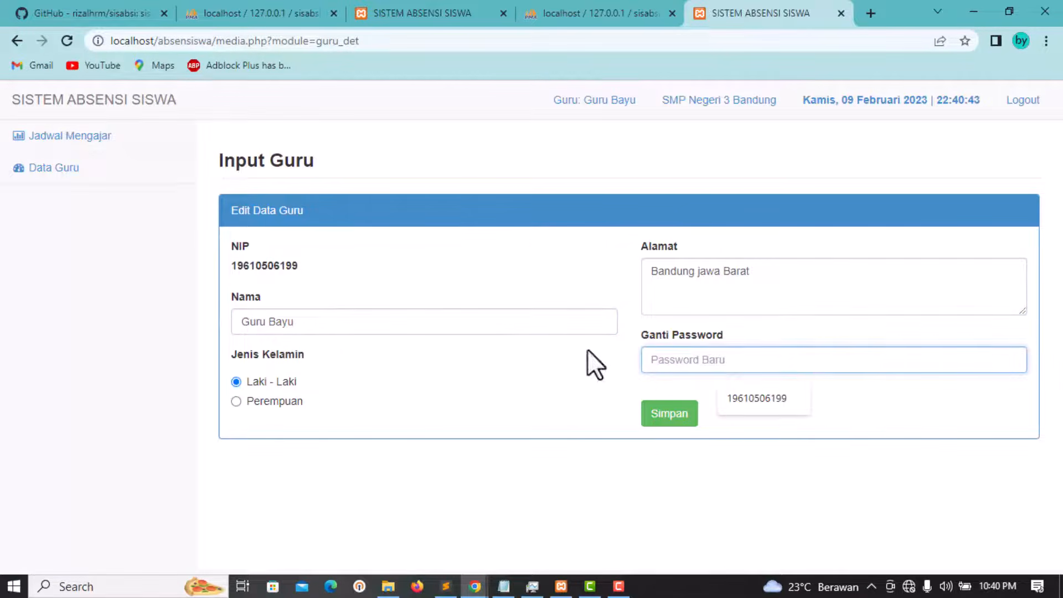
{"action": "left_click", "coordinate": [554, 370]}
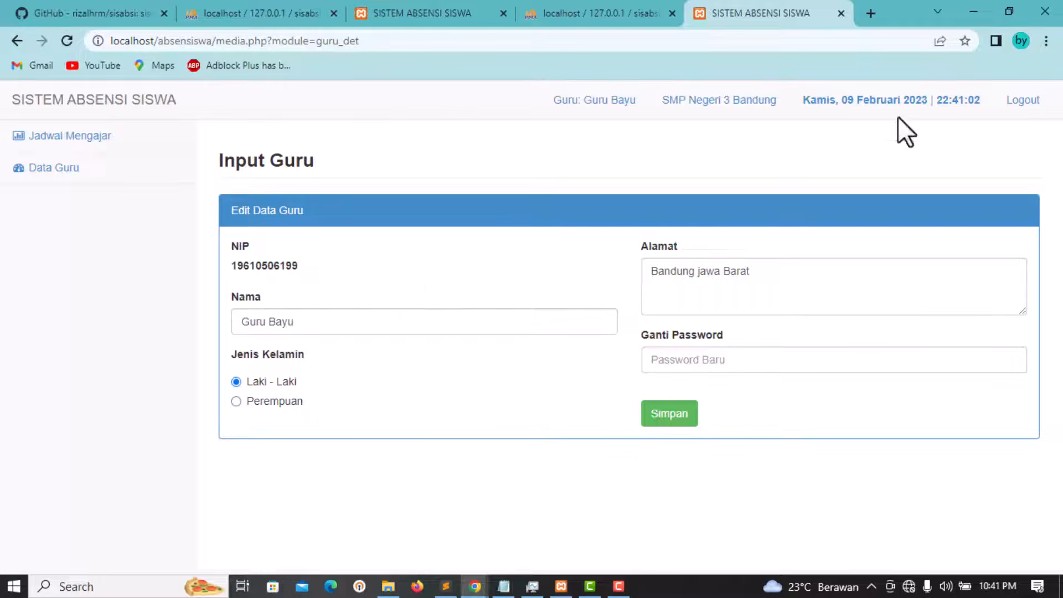
{"action": "left_click", "coordinate": [1024, 100]}
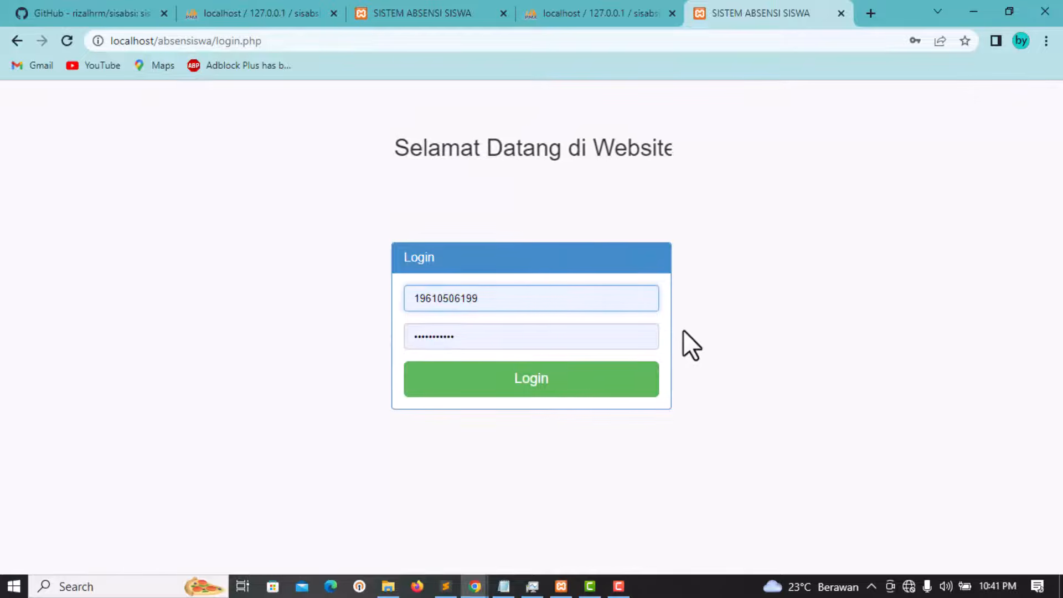
Step: Show the phpMyAdmin siswa table and copy the nis value from row 37
{"action": "left_click", "coordinate": [601, 13]}
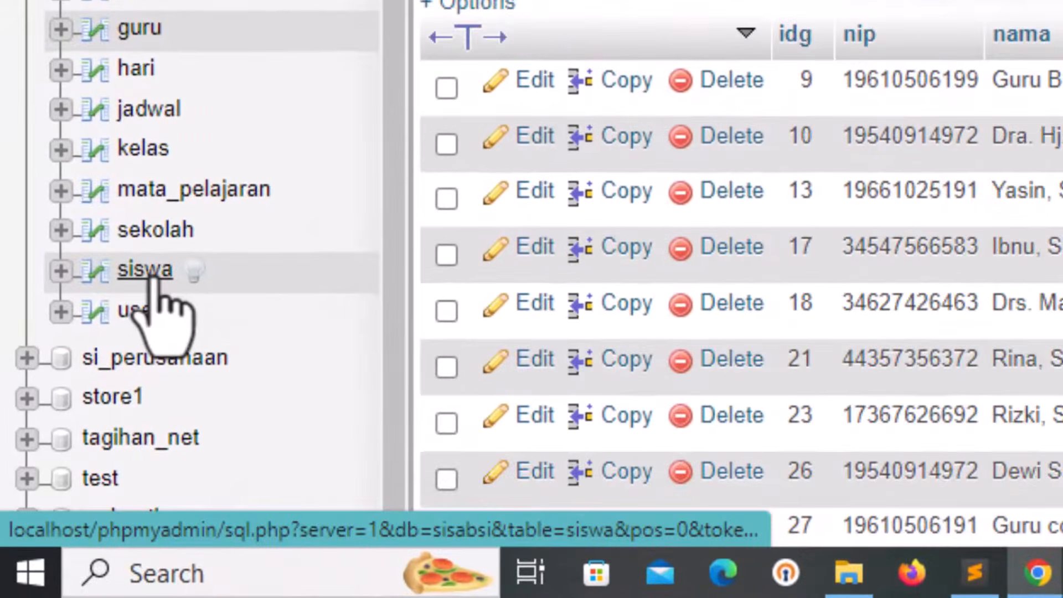
{"action": "left_click", "coordinate": [135, 296]}
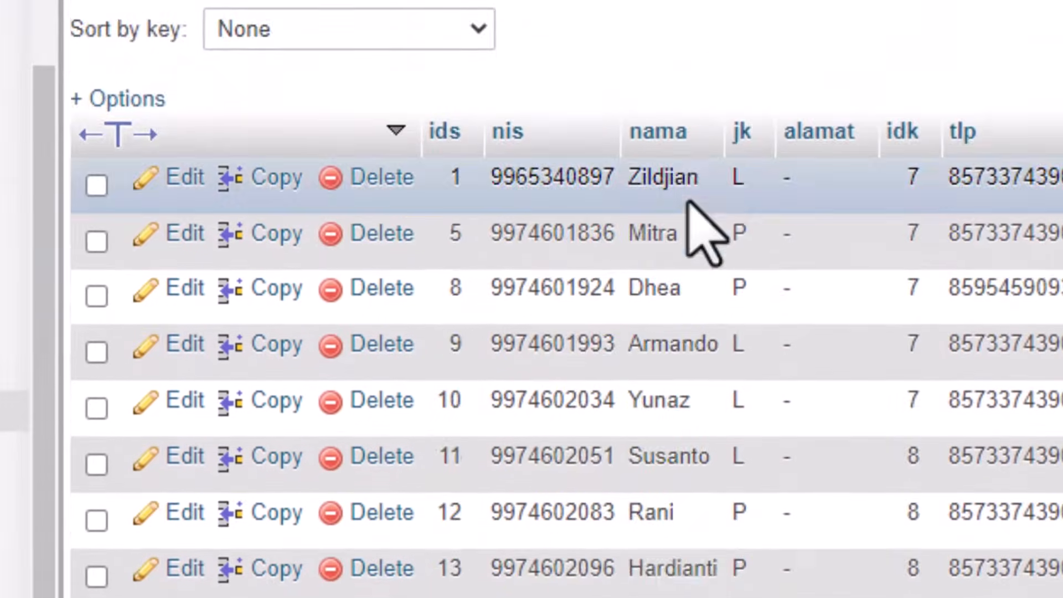
{"action": "scroll", "coordinate": [952, 144], "scroll_direction": "down", "scroll_amount": 15}
{"action": "scroll", "coordinate": [741, 249], "scroll_direction": "down", "scroll_amount": 3}
{"action": "scroll", "coordinate": [741, 249], "scroll_direction": "up", "scroll_amount": 8}
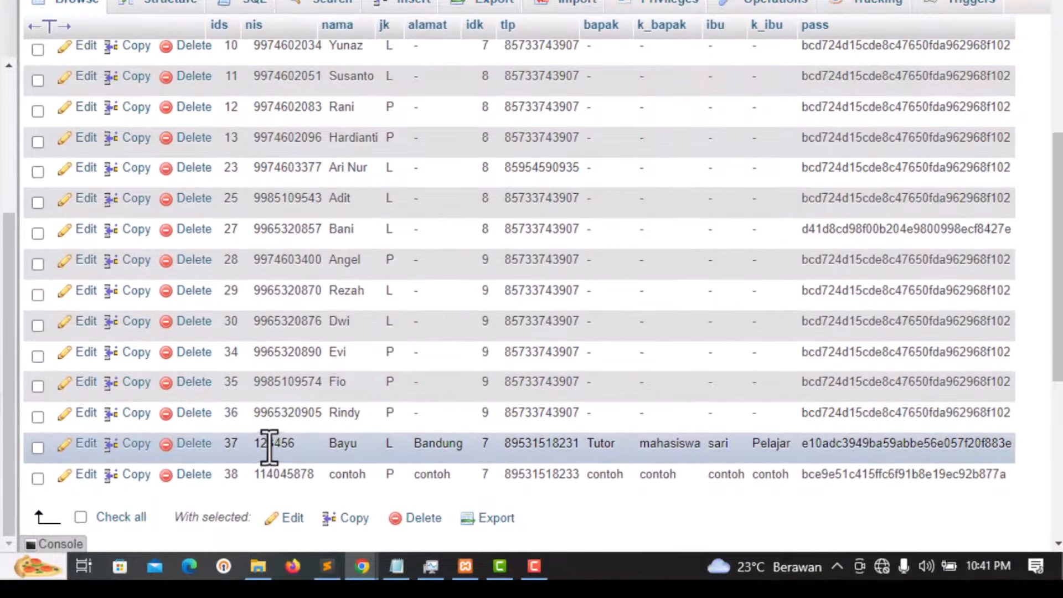
{"action": "scroll", "coordinate": [325, 289], "scroll_direction": "up", "scroll_amount": 6}
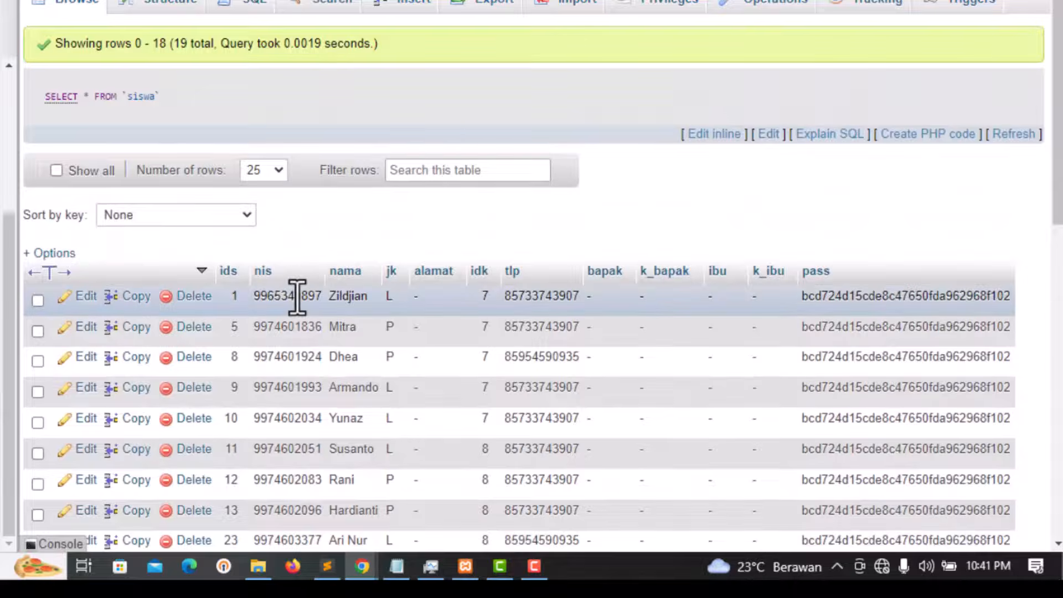
{"action": "scroll", "coordinate": [281, 277], "scroll_direction": "down", "scroll_amount": 10}
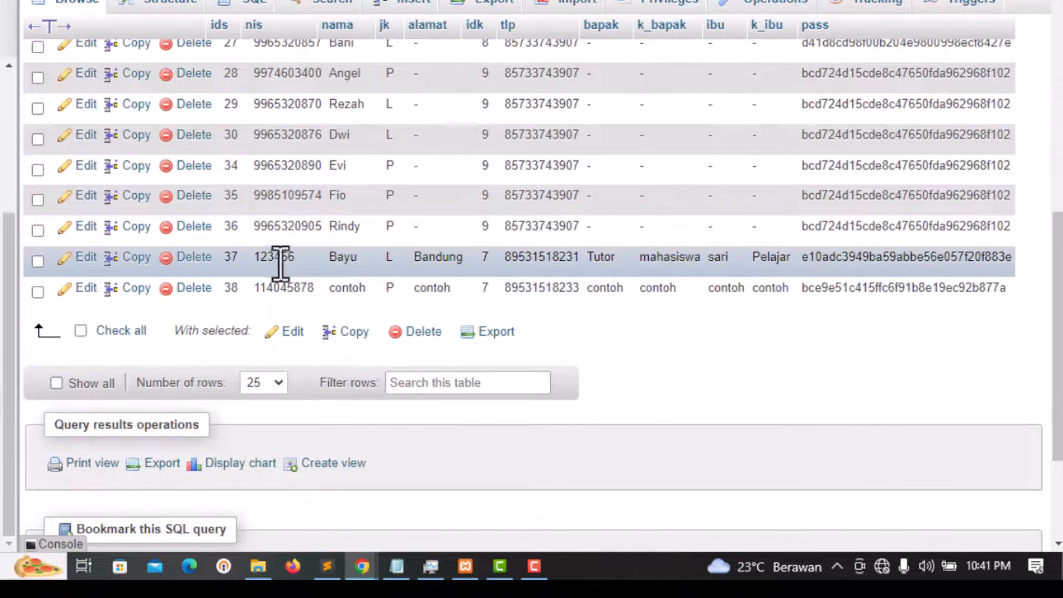
{"action": "double_click", "coordinate": [288, 260]}
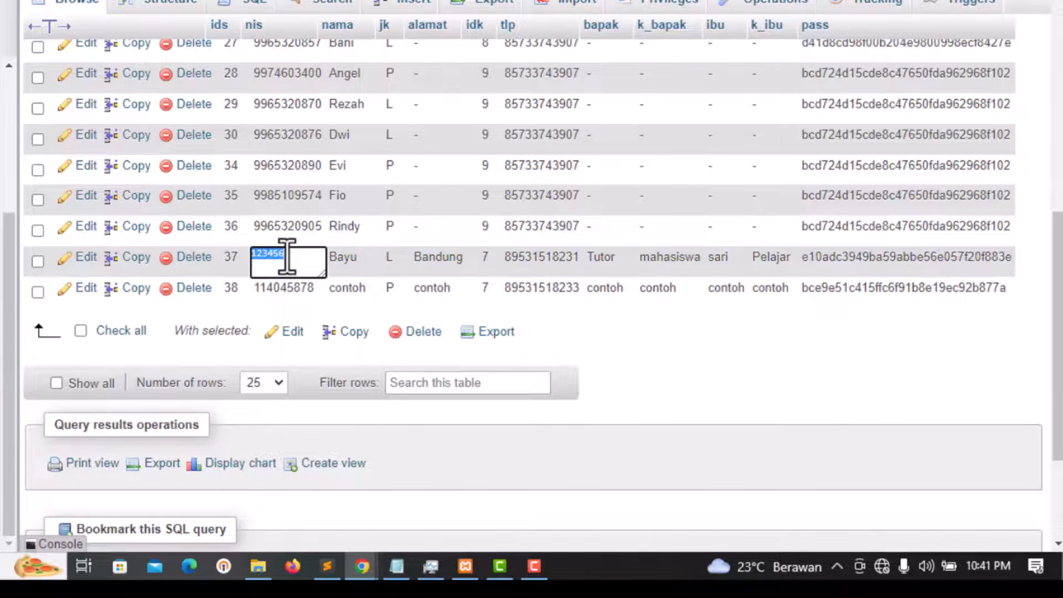
{"action": "right_click", "coordinate": [288, 260]}
{"action": "left_click", "coordinate": [345, 325]}
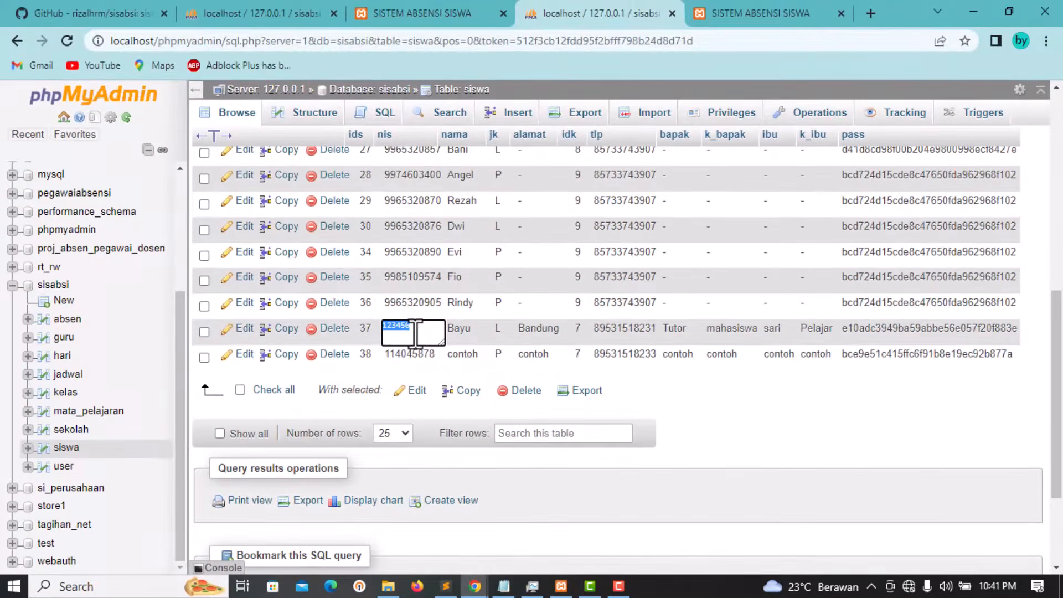
{"action": "scroll", "coordinate": [416, 332], "scroll_direction": "up", "scroll_amount": 7}
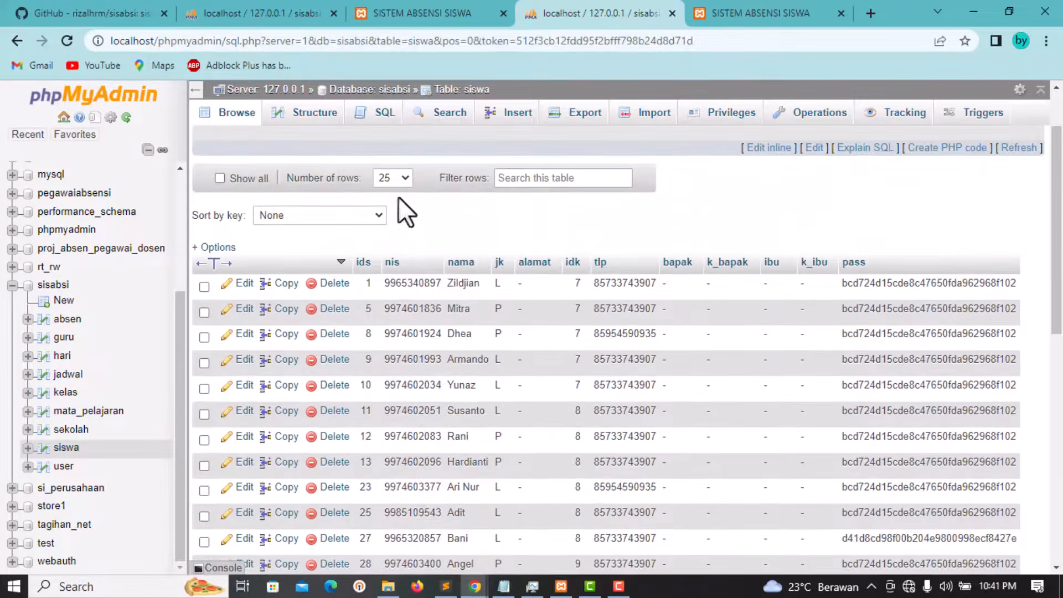
{"action": "left_click", "coordinate": [762, 2]}
{"action": "left_click", "coordinate": [503, 294]}
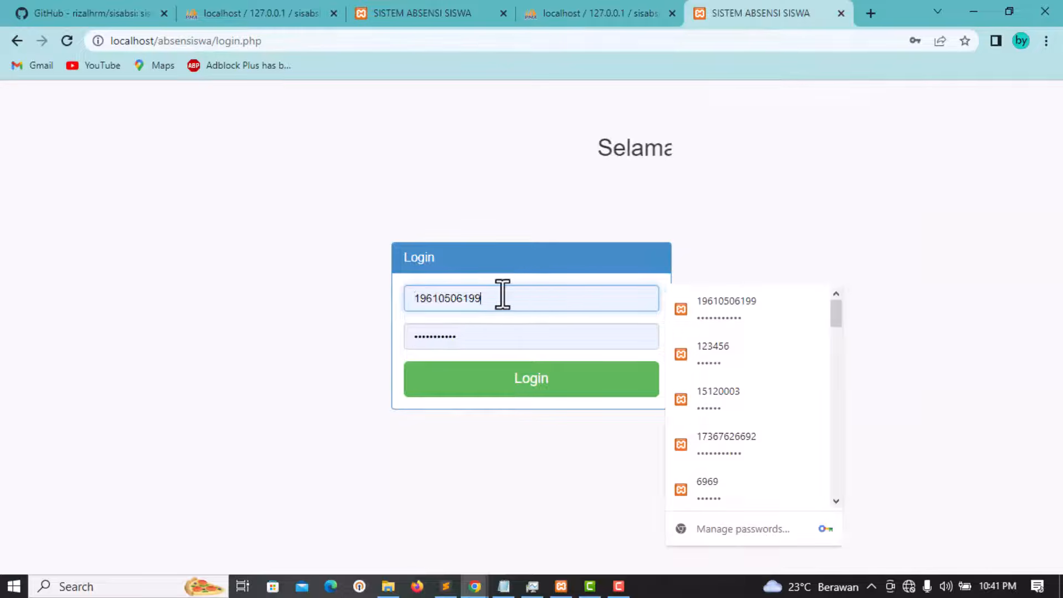
{"action": "left_click_drag", "start_coordinate": [503, 294], "coordinate": [357, 290]}
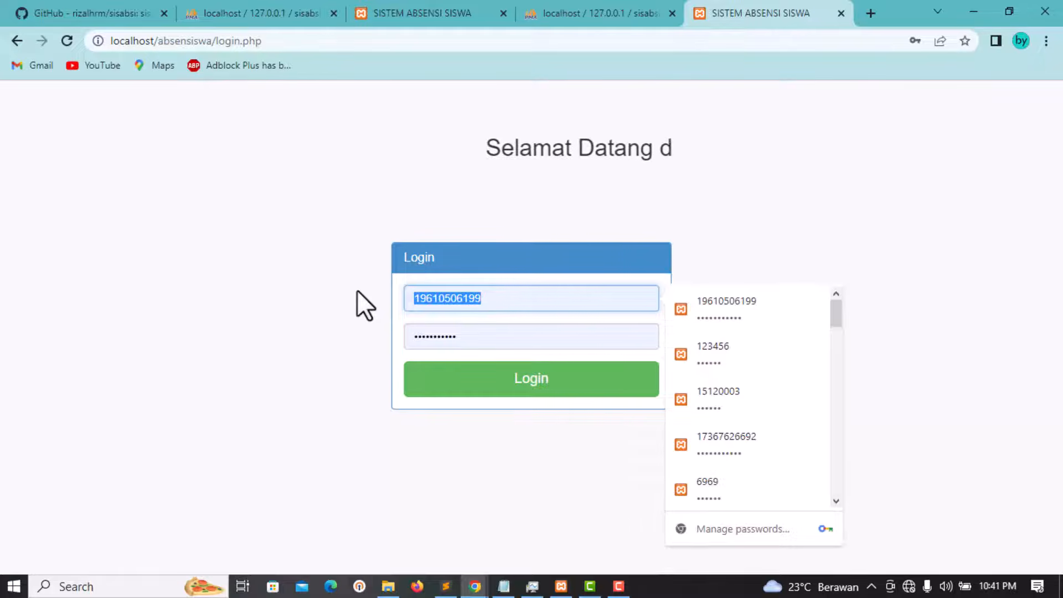
{"action": "type", "text": "123456"}
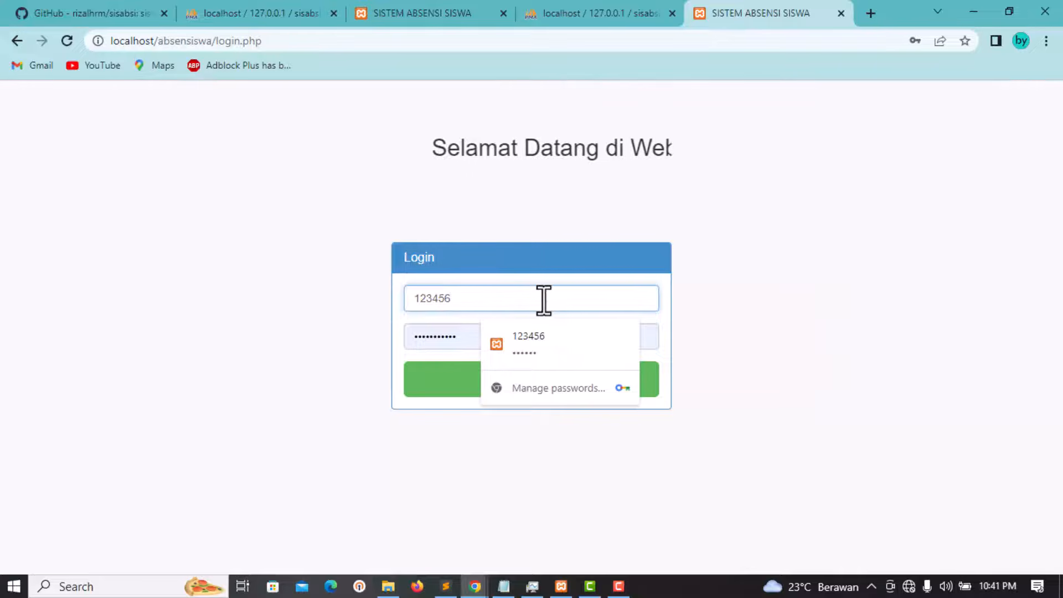
{"action": "left_click", "coordinate": [451, 337]}
{"action": "left_click_drag", "start_coordinate": [421, 334], "coordinate": [370, 333]}
{"action": "type", "text": "123456"}
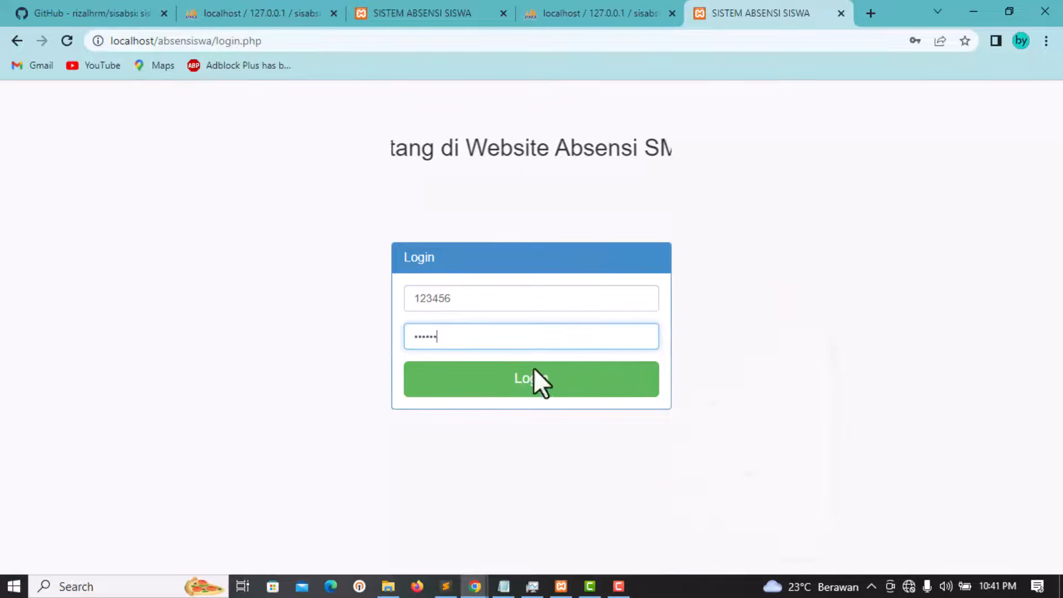
{"action": "left_click", "coordinate": [574, 380]}
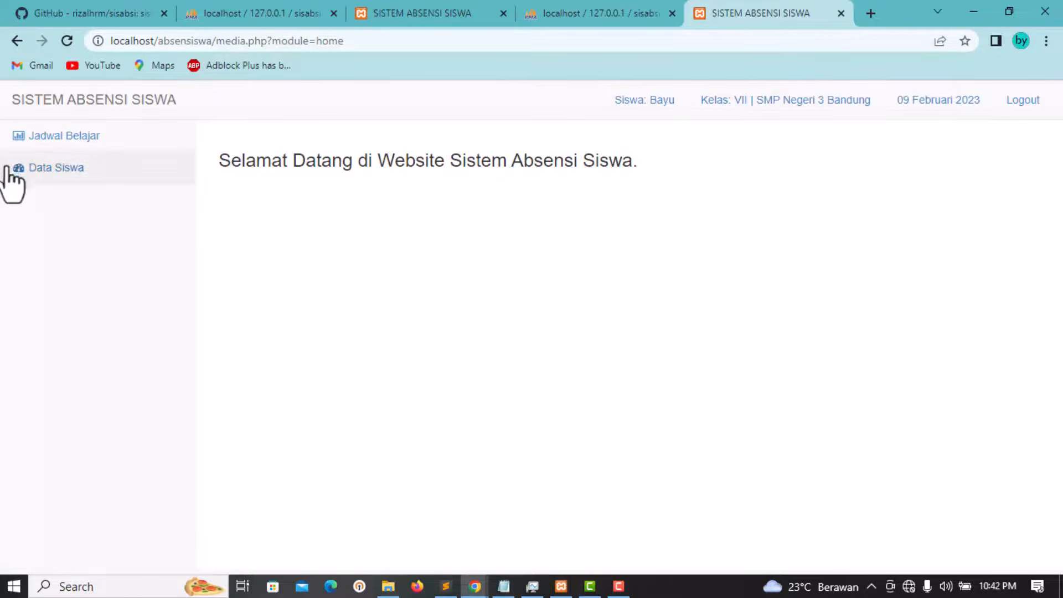
Step: Browse class VII's Jadwal Belajar for Selasa through Jum'at, then return to Senin
{"action": "left_click", "coordinate": [69, 149]}
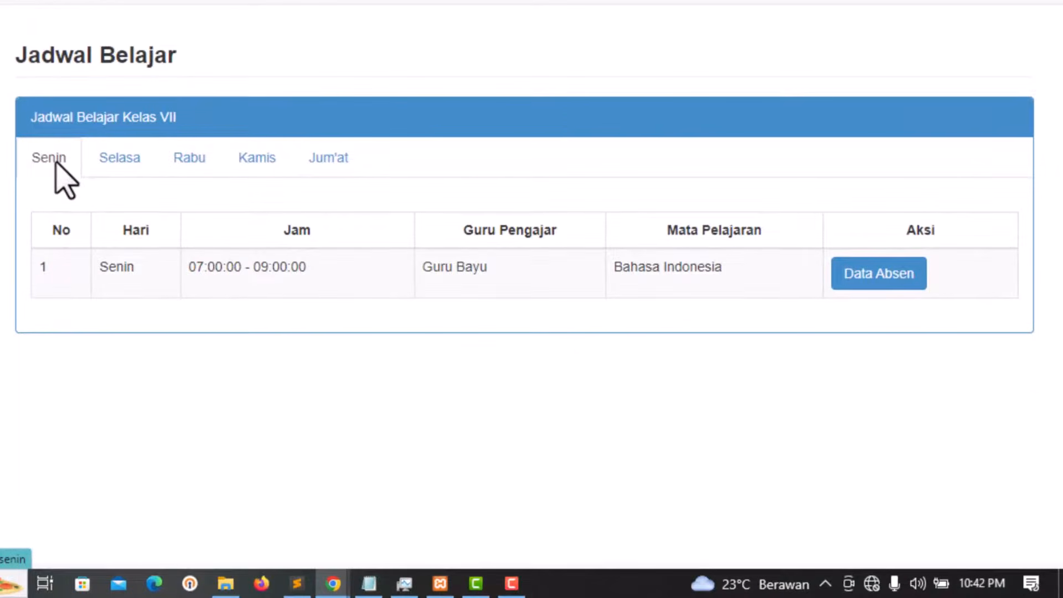
{"action": "left_click", "coordinate": [119, 164]}
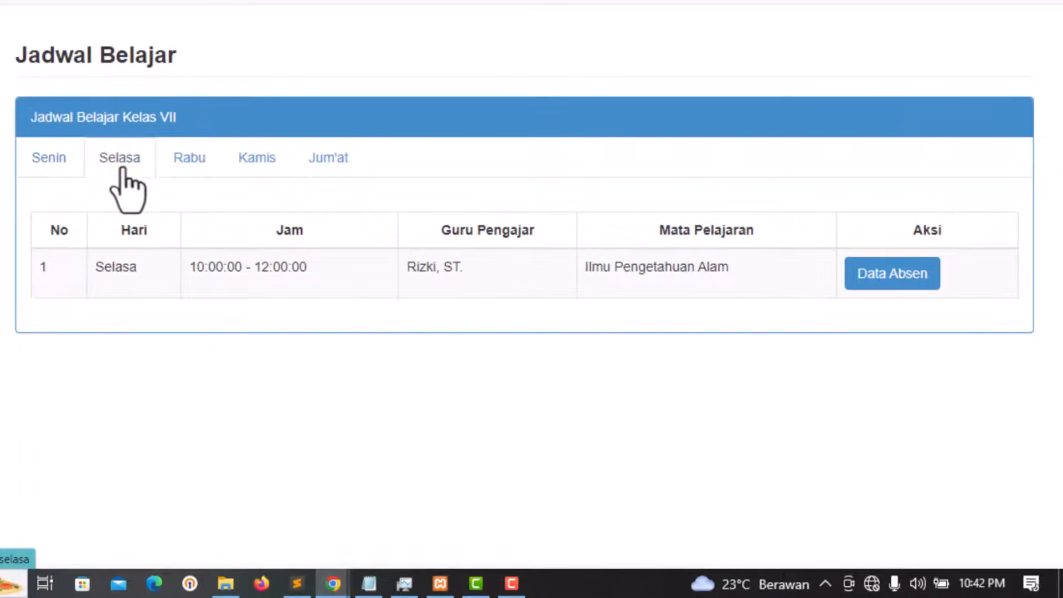
{"action": "left_click", "coordinate": [194, 163]}
{"action": "left_click", "coordinate": [254, 163]}
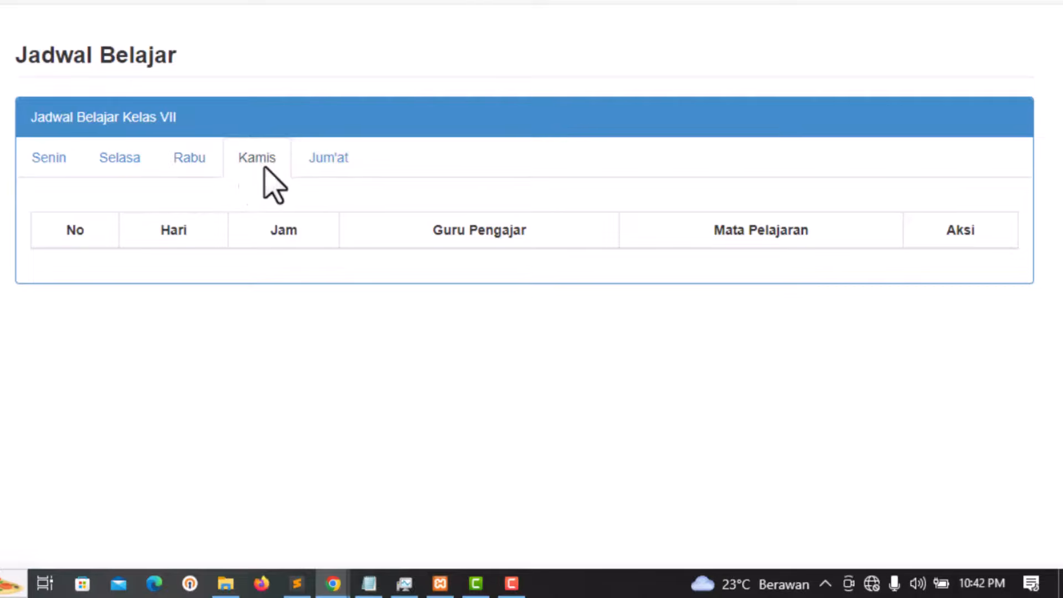
{"action": "left_click", "coordinate": [342, 170]}
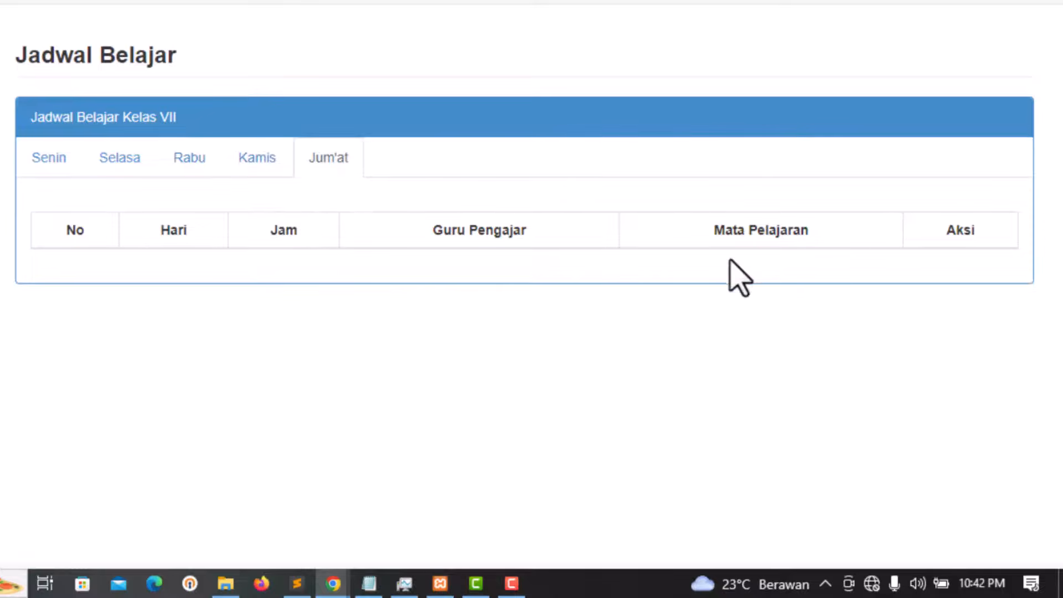
{"action": "left_click", "coordinate": [61, 165]}
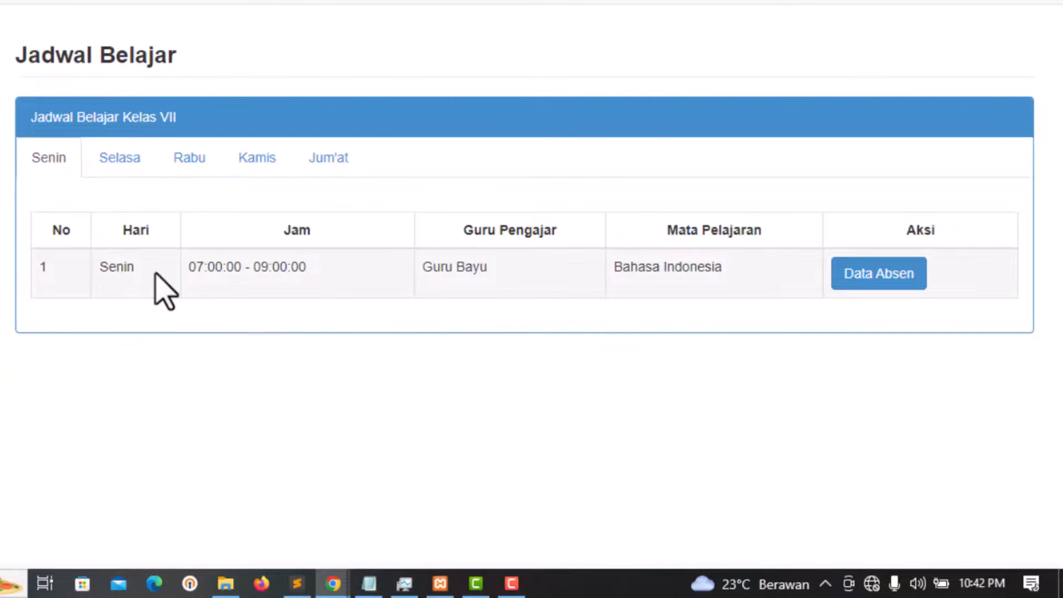
Step: Inspect the Senin Bahasa Indonesia row, open its attendance record, then open Data Siswa
{"action": "left_click_drag", "start_coordinate": [135, 268], "coordinate": [104, 268]}
{"action": "left_click_drag", "start_coordinate": [319, 274], "coordinate": [209, 271]}
{"action": "left_click", "coordinate": [515, 274]}
{"action": "left_click_drag", "start_coordinate": [423, 272], "coordinate": [476, 267]}
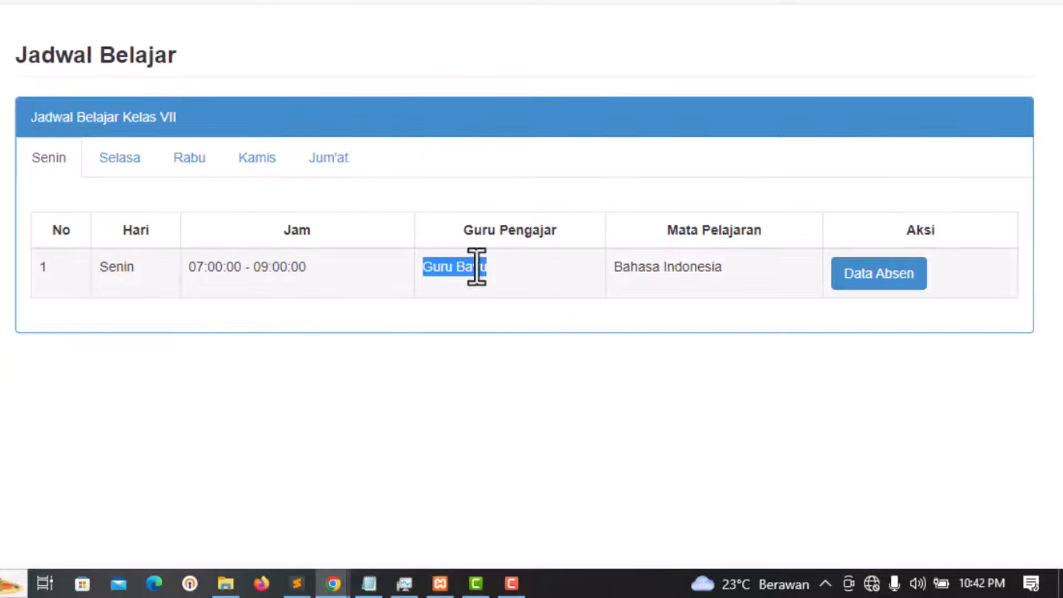
{"action": "left_click", "coordinate": [760, 237]}
{"action": "left_click_drag", "start_coordinate": [728, 269], "coordinate": [614, 268]}
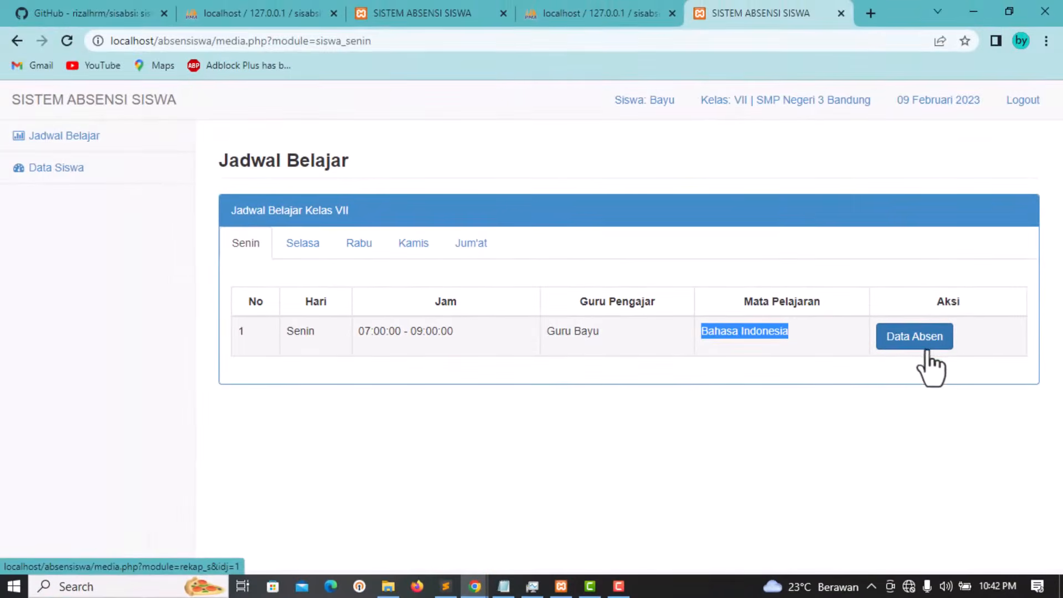
{"action": "left_click", "coordinate": [924, 357]}
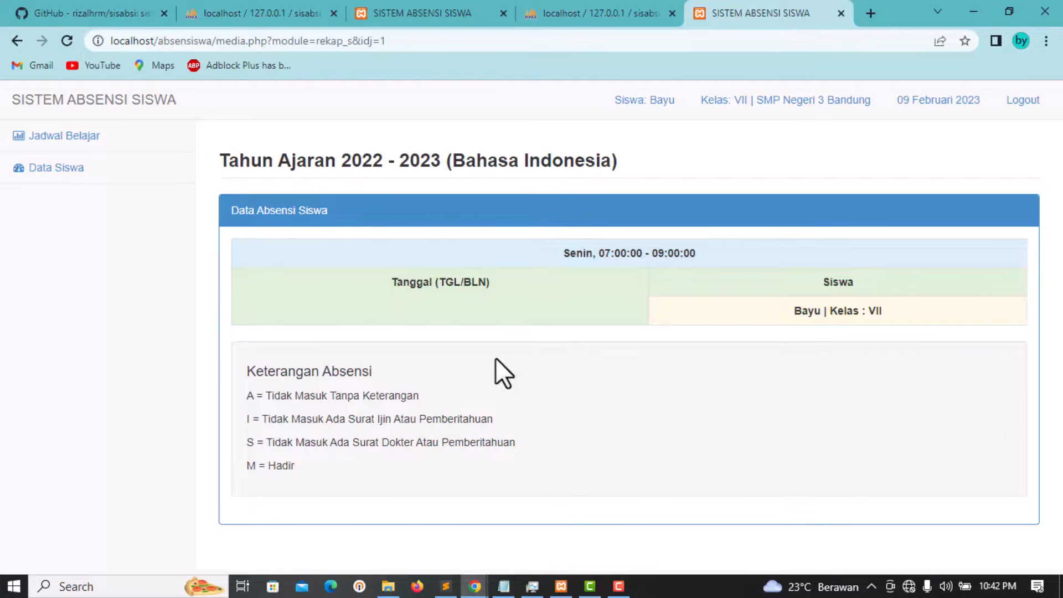
{"action": "left_click", "coordinate": [58, 171]}
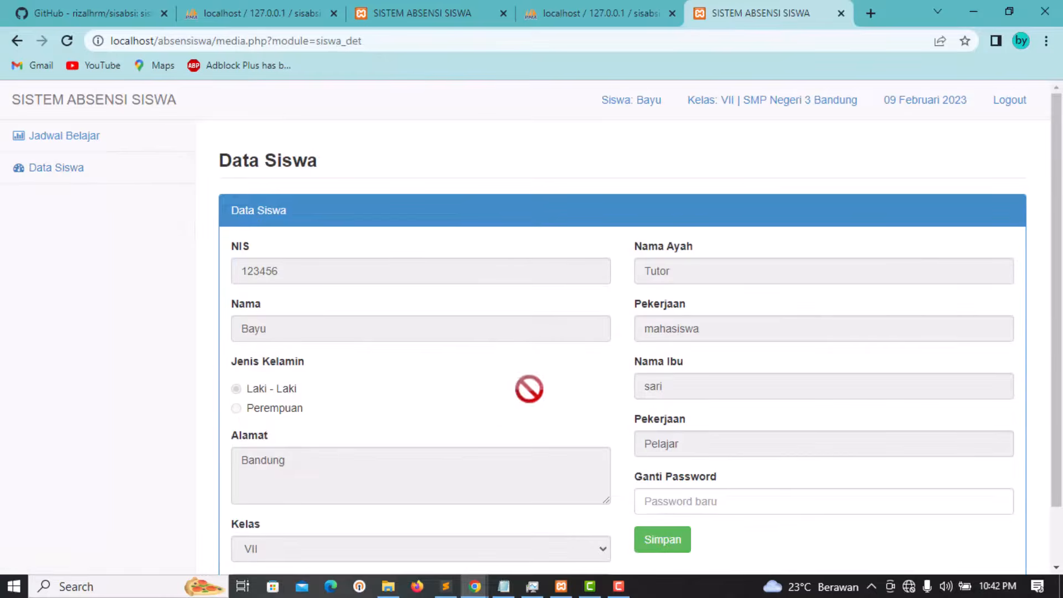
{"action": "scroll", "coordinate": [490, 350], "scroll_direction": "down", "scroll_amount": 1}
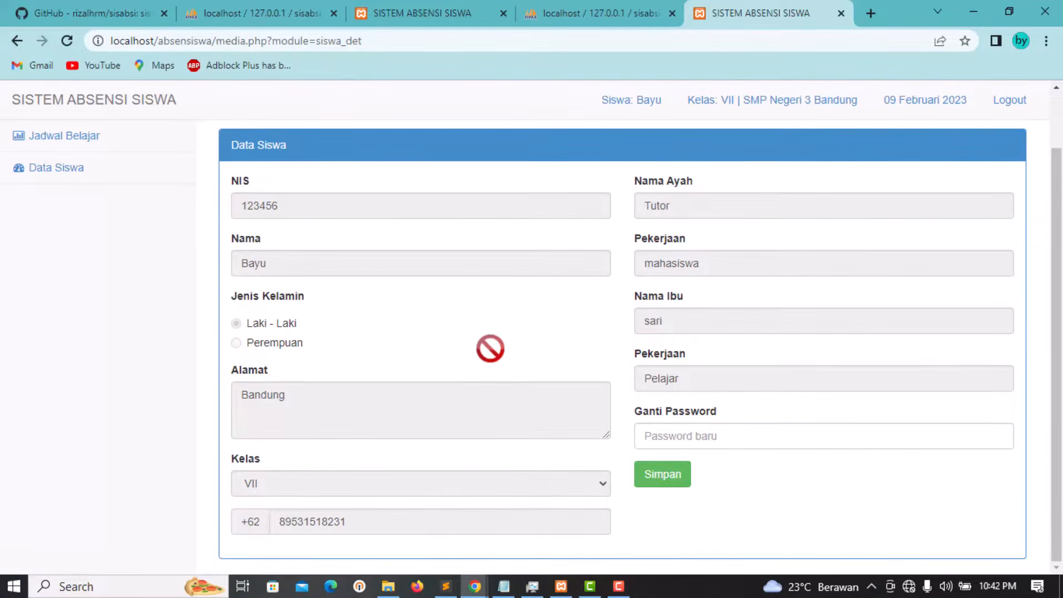